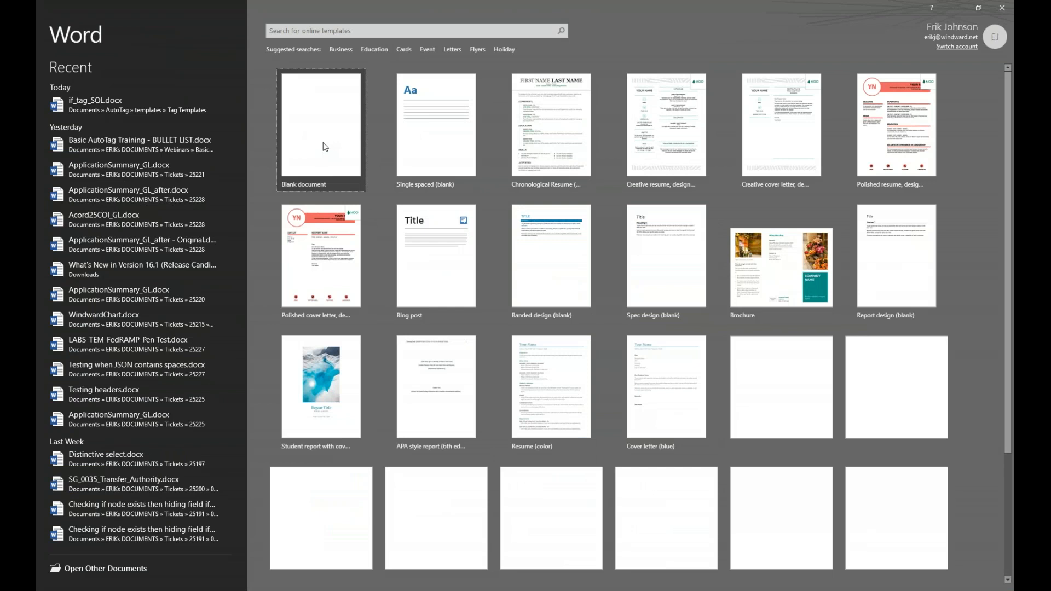
Start a new blank document, Document1, leaving Word Options unchanged
left_click(323, 144)
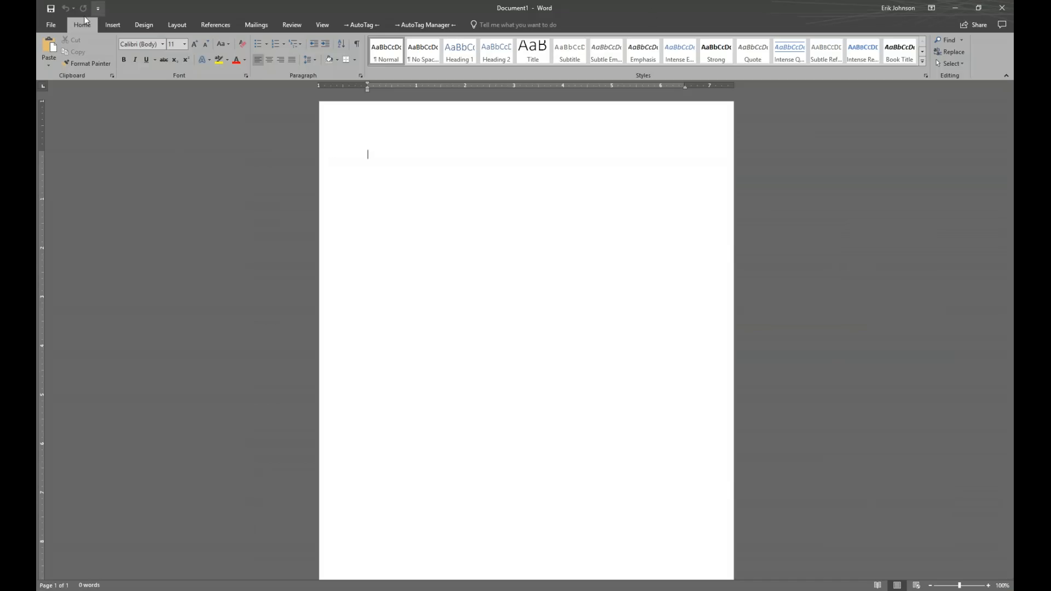
left_click(49, 26)
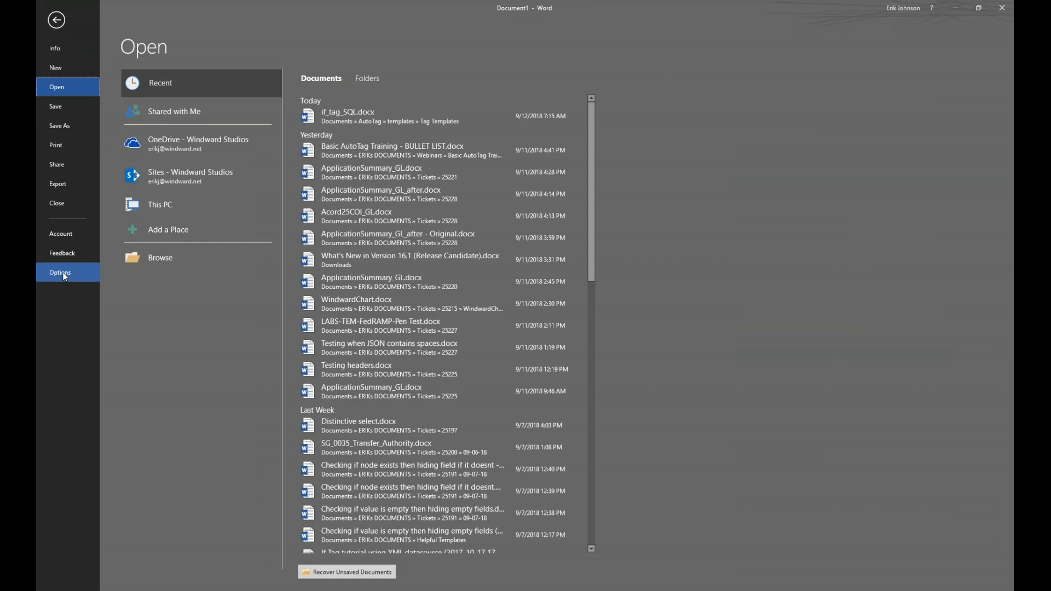
left_click(62, 272)
left_click(727, 457)
Change the Office Theme from Dark Gray to a light theme in Account settings
left_click(51, 25)
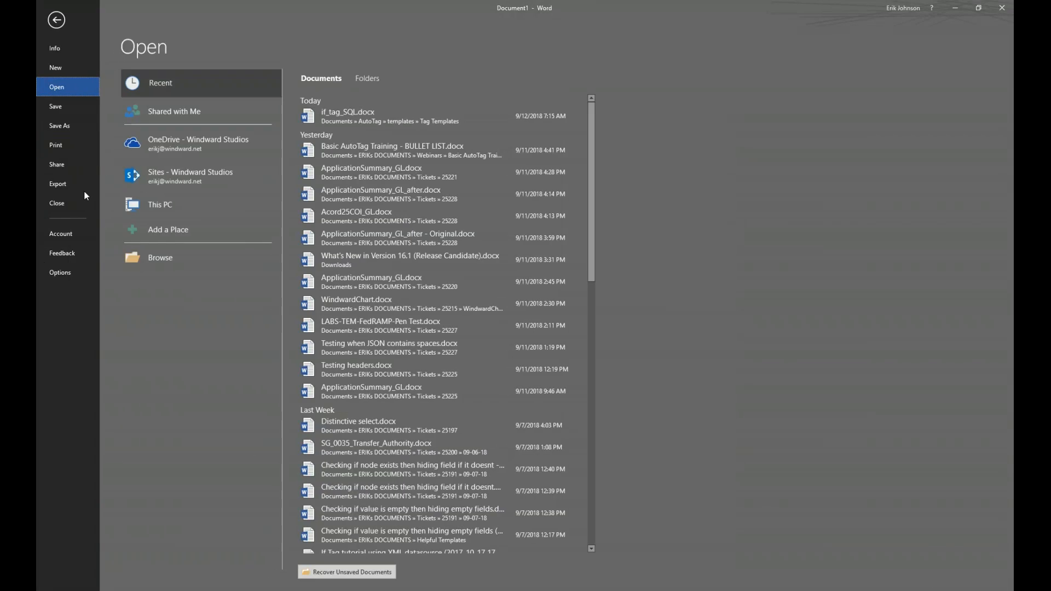
left_click(73, 233)
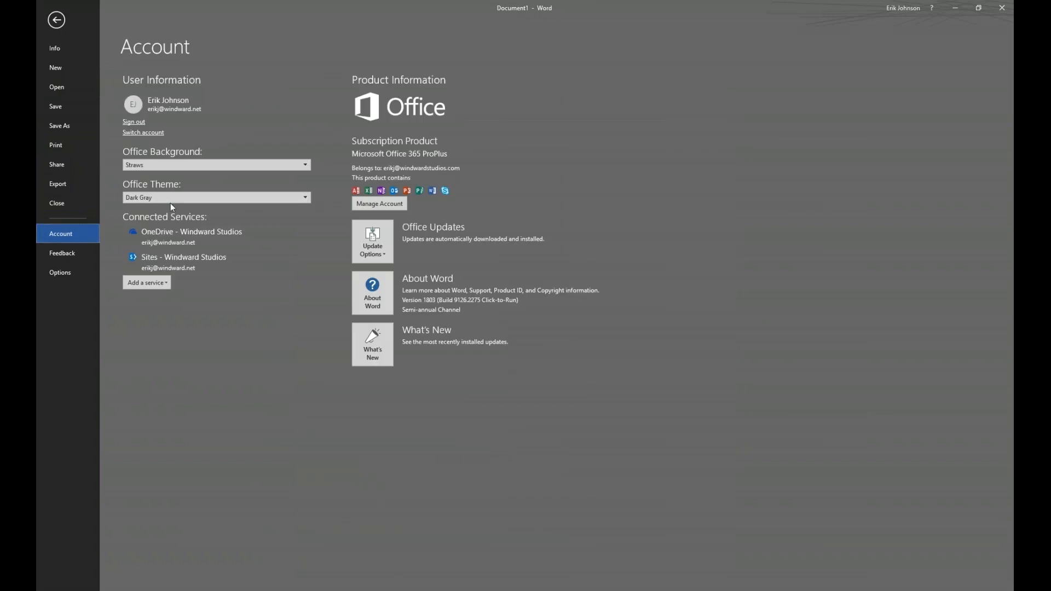
left_click(196, 199)
left_click(191, 215)
left_click(57, 22)
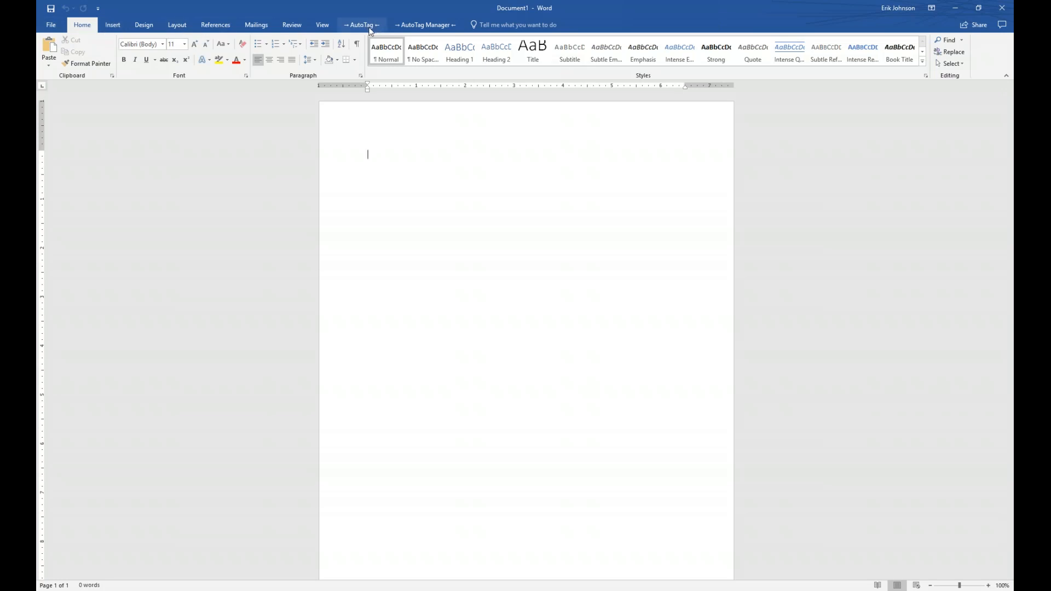
Show the AutoTag Manager ribbon commands and open the tag Find/Replace dialog
left_click(423, 26)
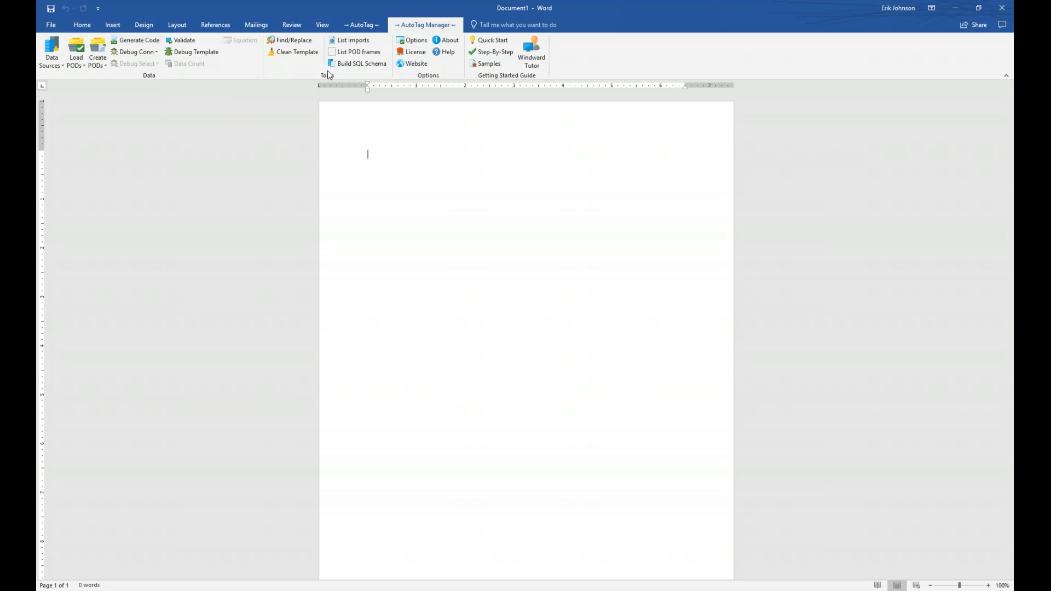
left_click(291, 44)
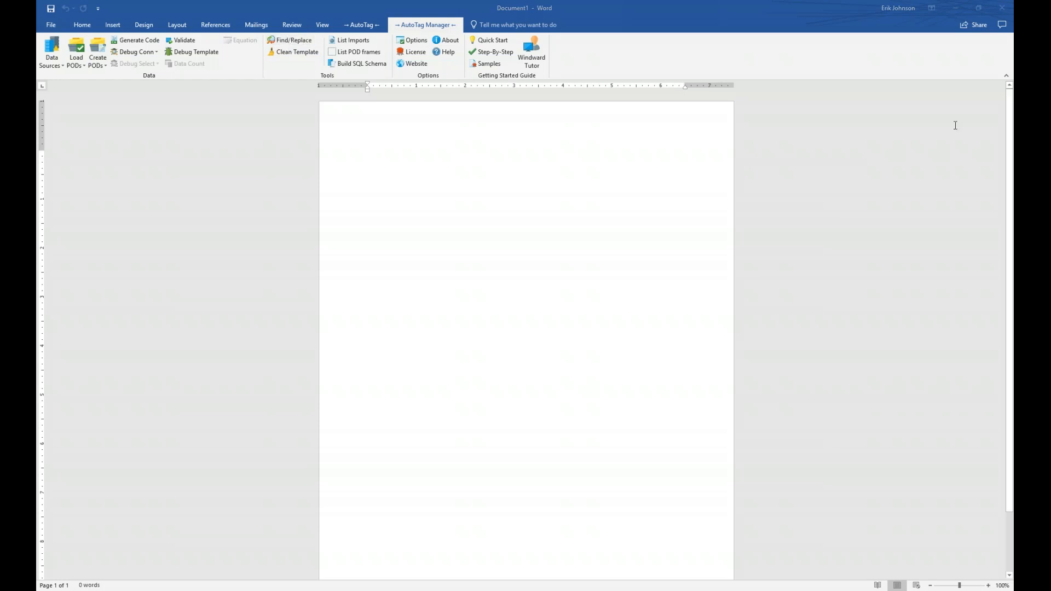
Check forEach, /forEach, if, else, /if and select all tags, then close Find/Replace
left_click_drag(934, 178, 438, 164)
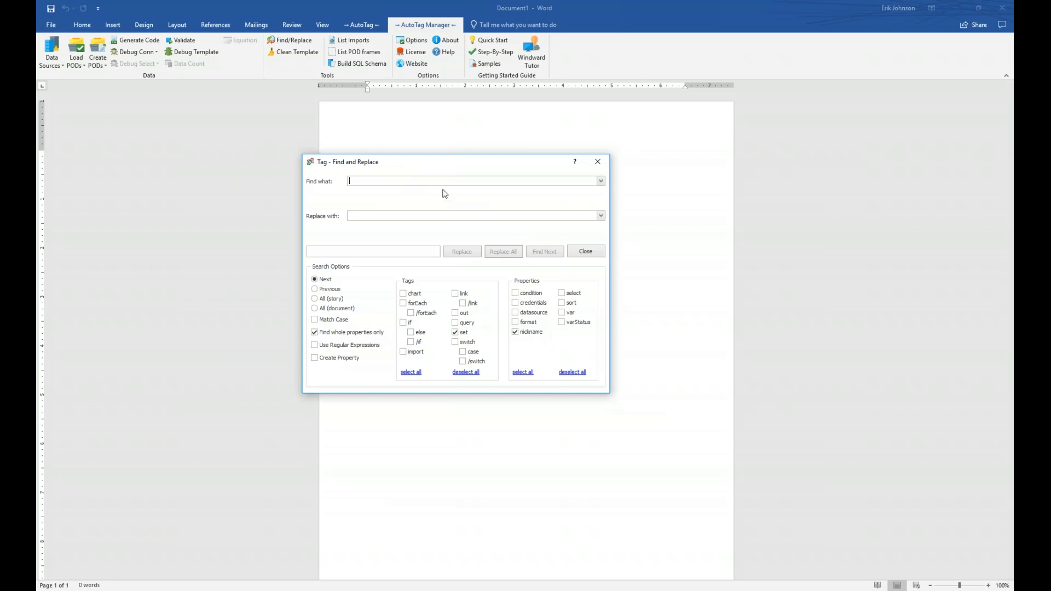
mouse_move(449, 183)
left_click(403, 303)
left_click(411, 313)
left_click(403, 323)
left_click(410, 332)
left_click(411, 342)
left_click(412, 377)
left_click(598, 162)
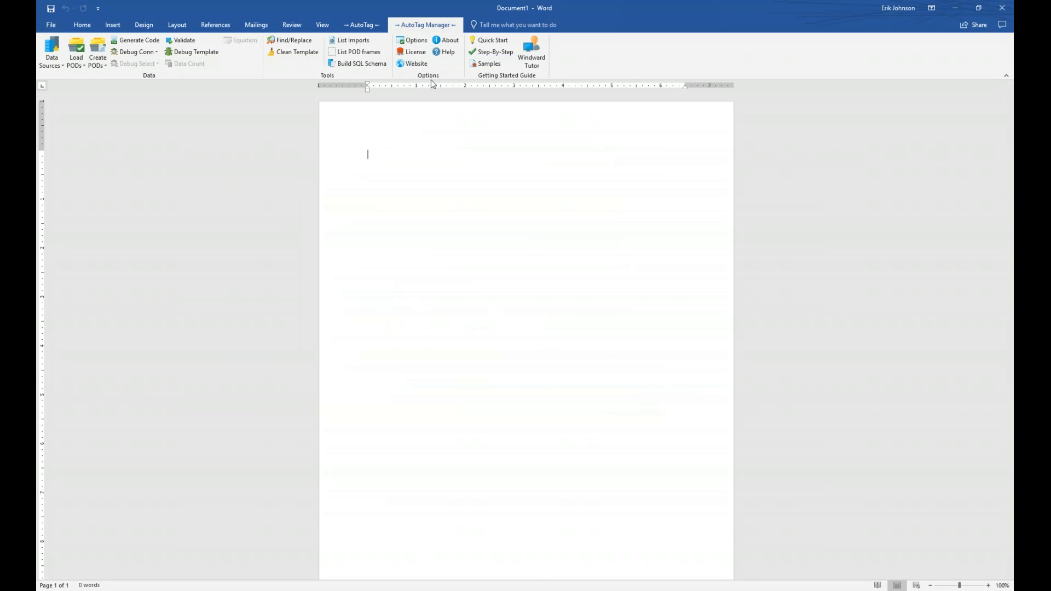
left_click(453, 40)
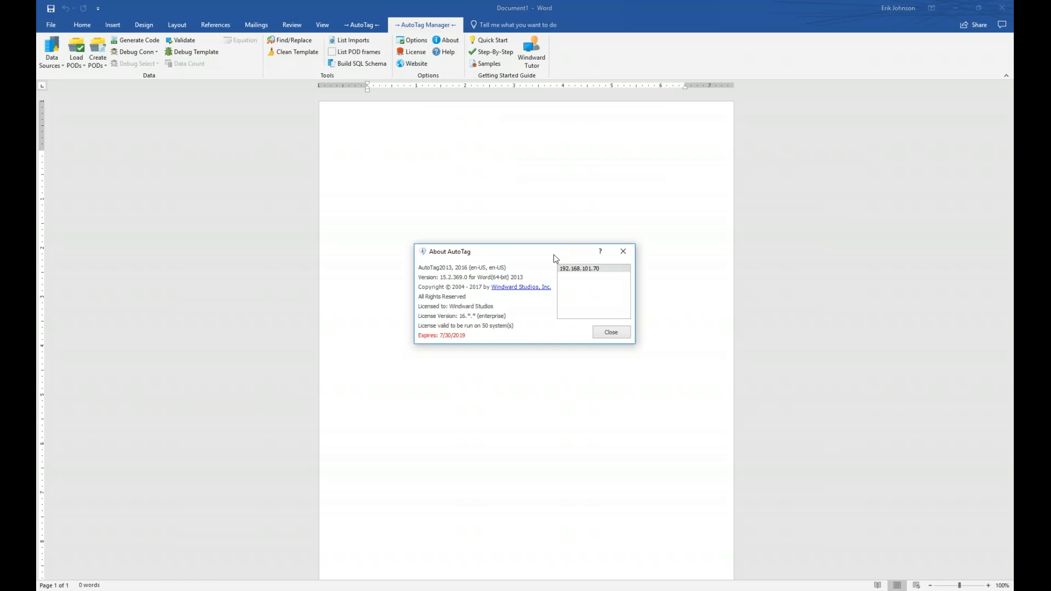
left_click_drag(553, 255, 503, 245)
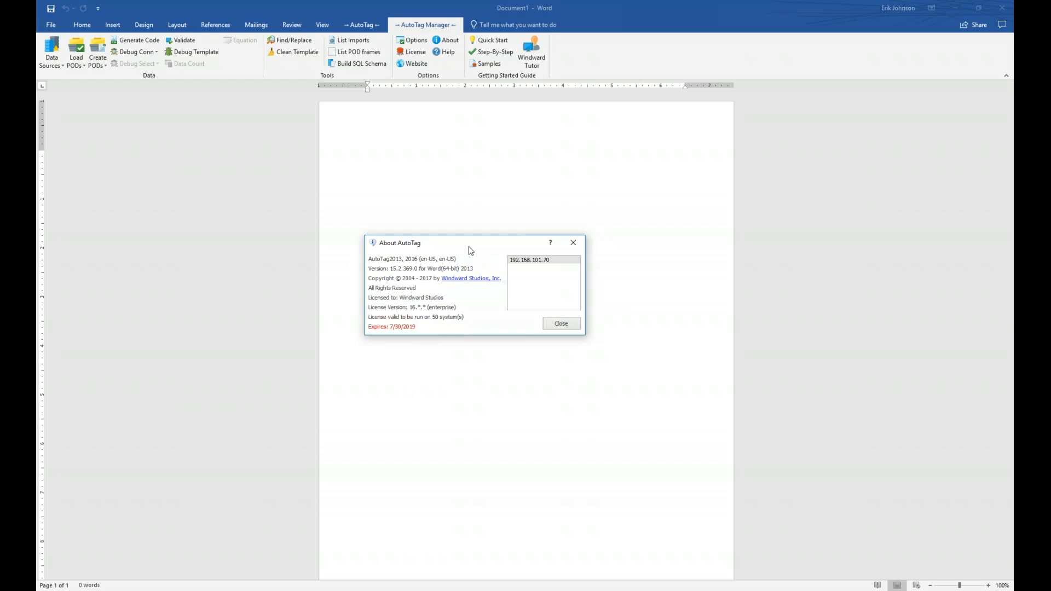
mouse_move(519, 266)
left_click(558, 324)
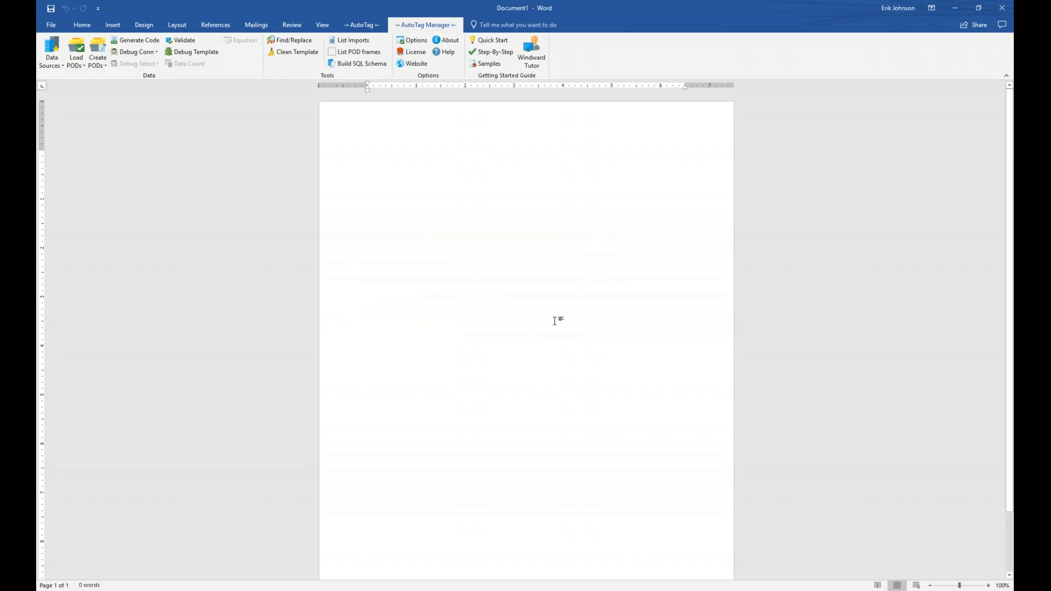
left_click(421, 53)
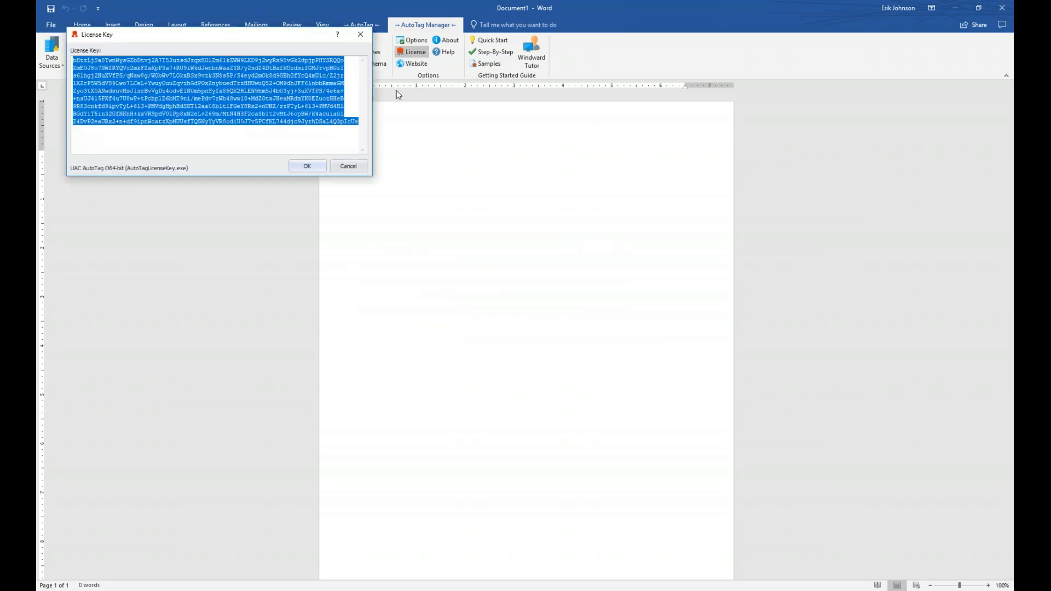
left_click_drag(244, 31, 434, 211)
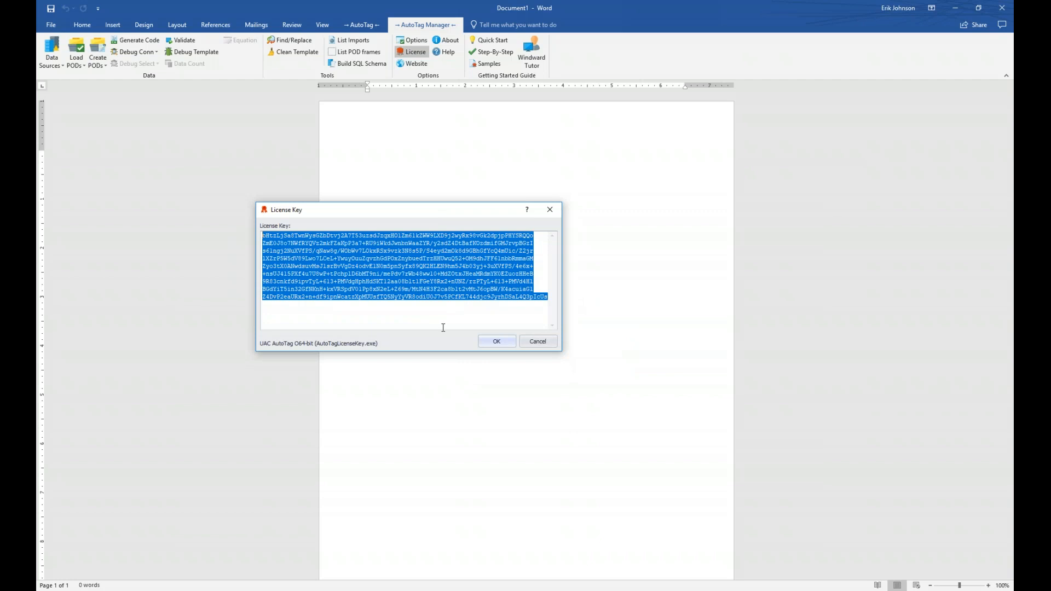
mouse_move(361, 305)
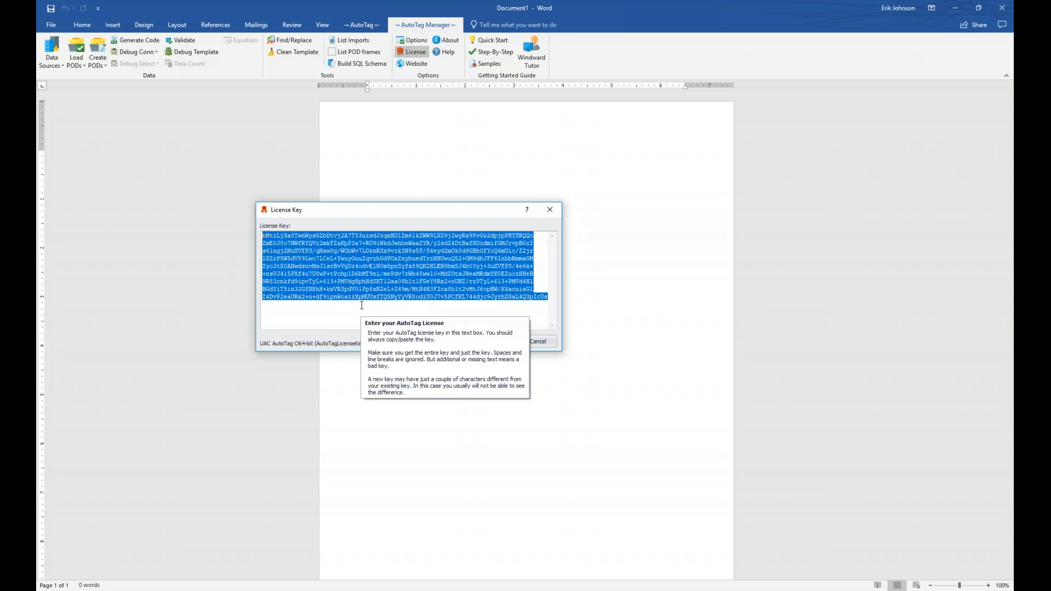
left_click(542, 343)
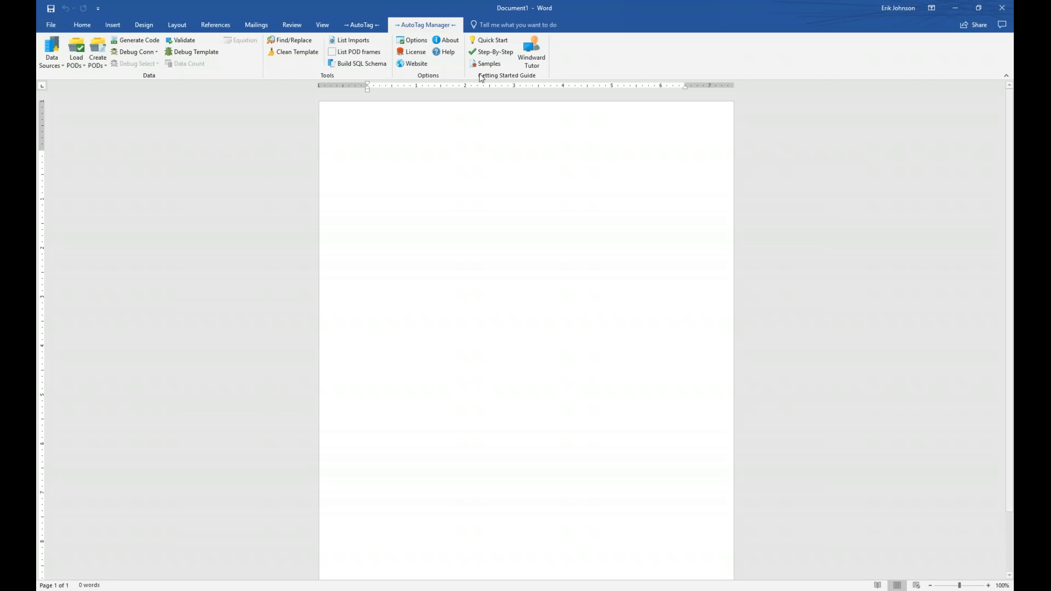
Launch Windward Tutor, close its Chrome window, then relaunch it and drag it over Word
left_click(531, 54)
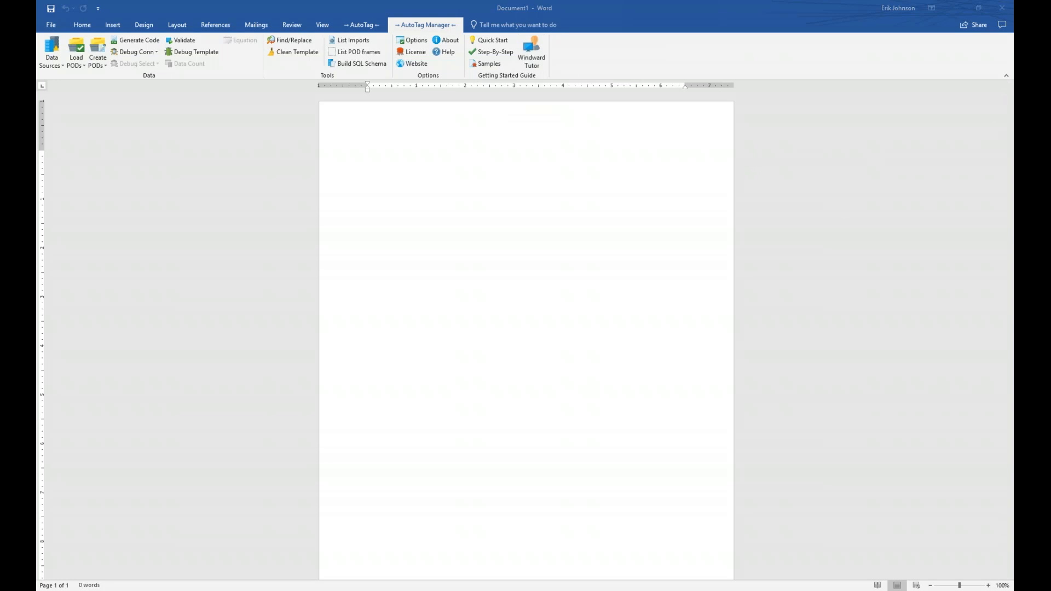
left_click_drag(1013, 99, 420, 65)
left_click(901, 50)
left_click(529, 51)
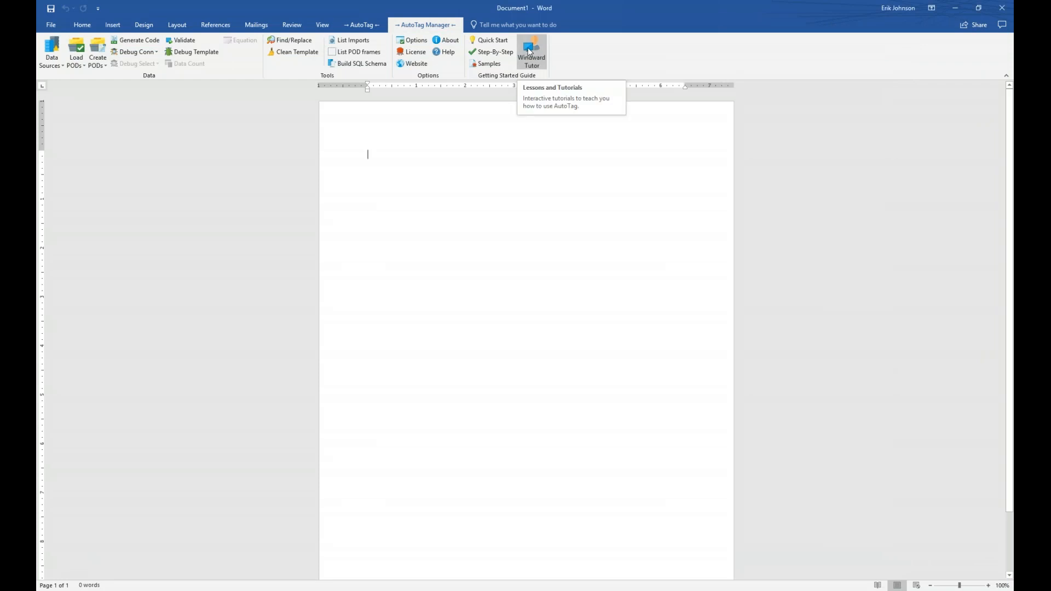
left_click(531, 52)
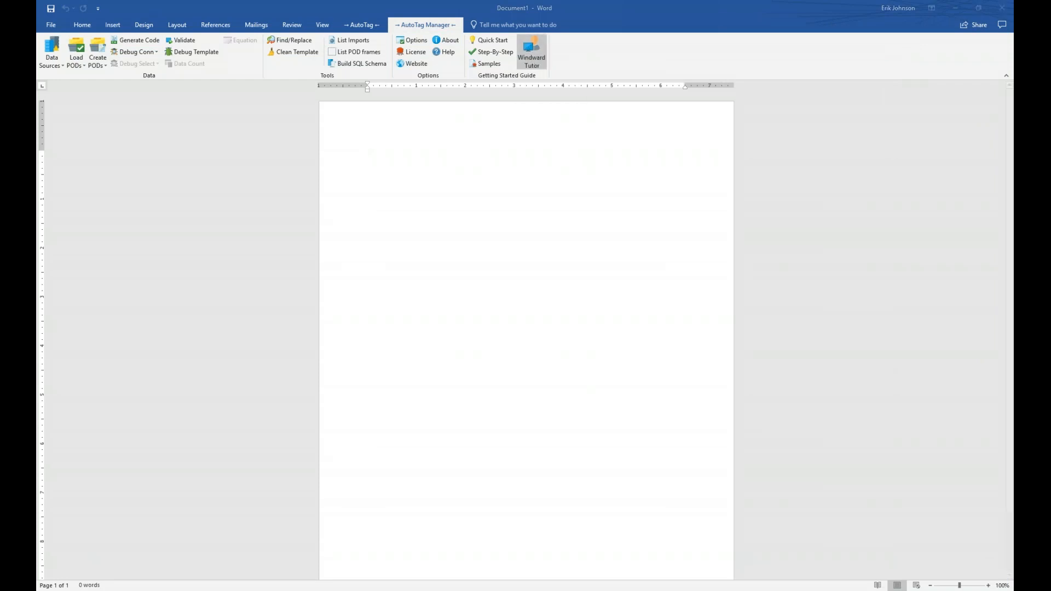
left_click_drag(1013, 118, 450, 87)
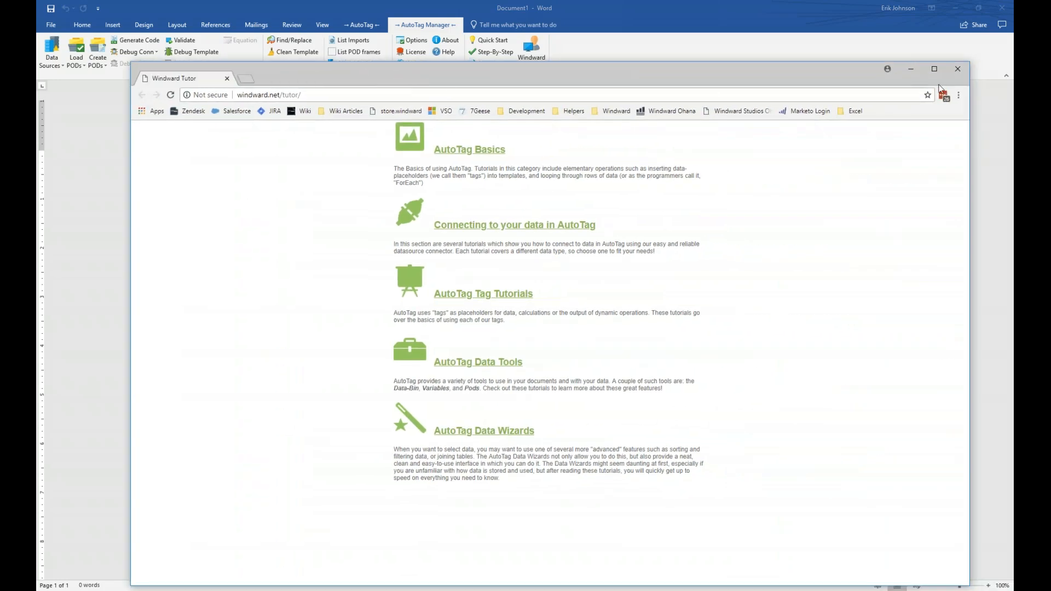
Maximize the Windward Tutor Chrome window and open the AutoTag Basics tutorial list
left_click(934, 68)
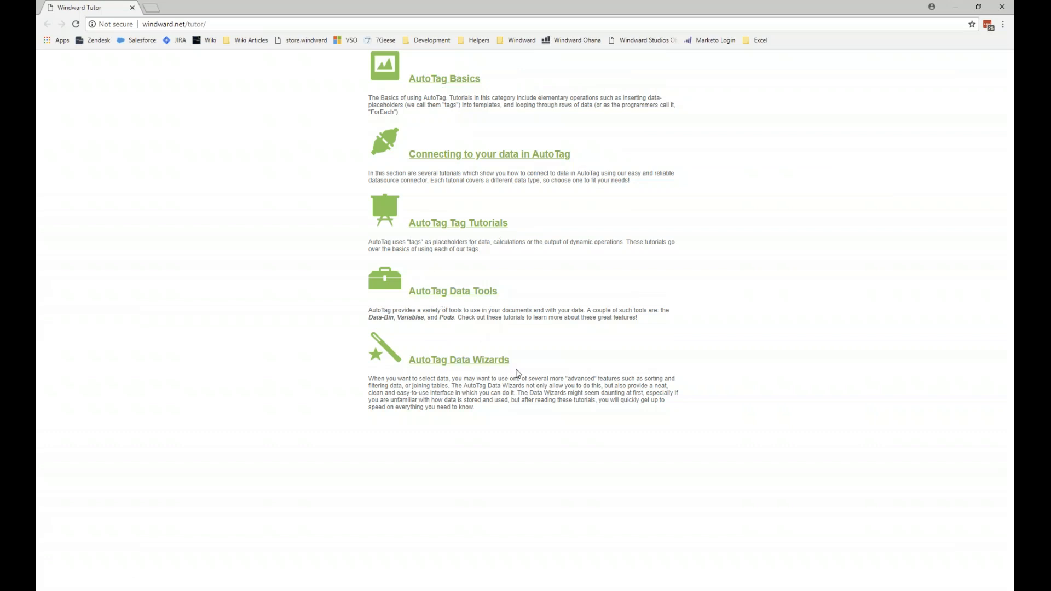
left_click(451, 82)
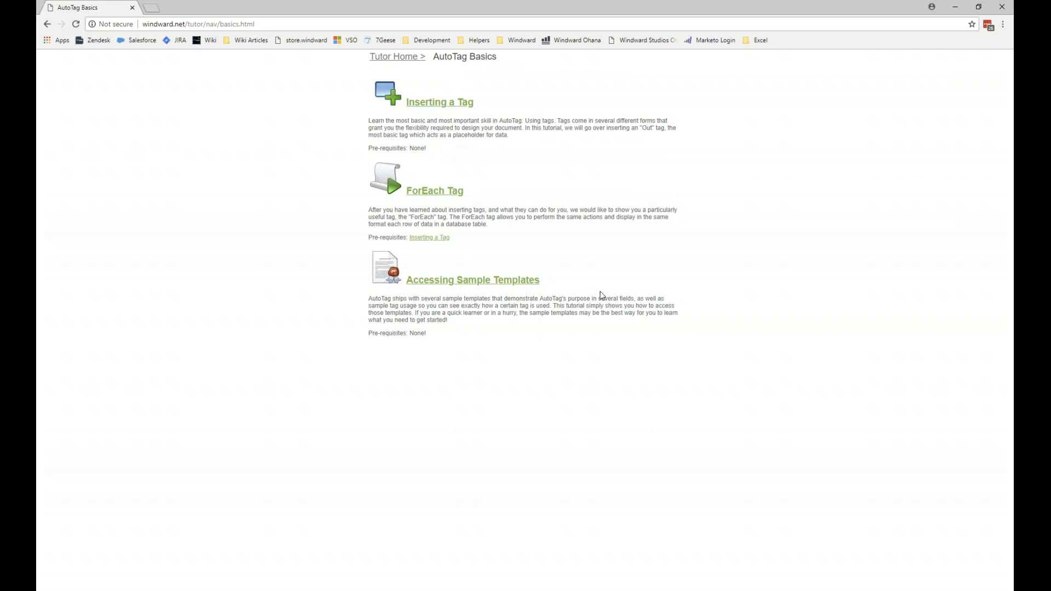
Open the Inserting a Tag tutorial and scroll through its six procedure steps
left_click(436, 104)
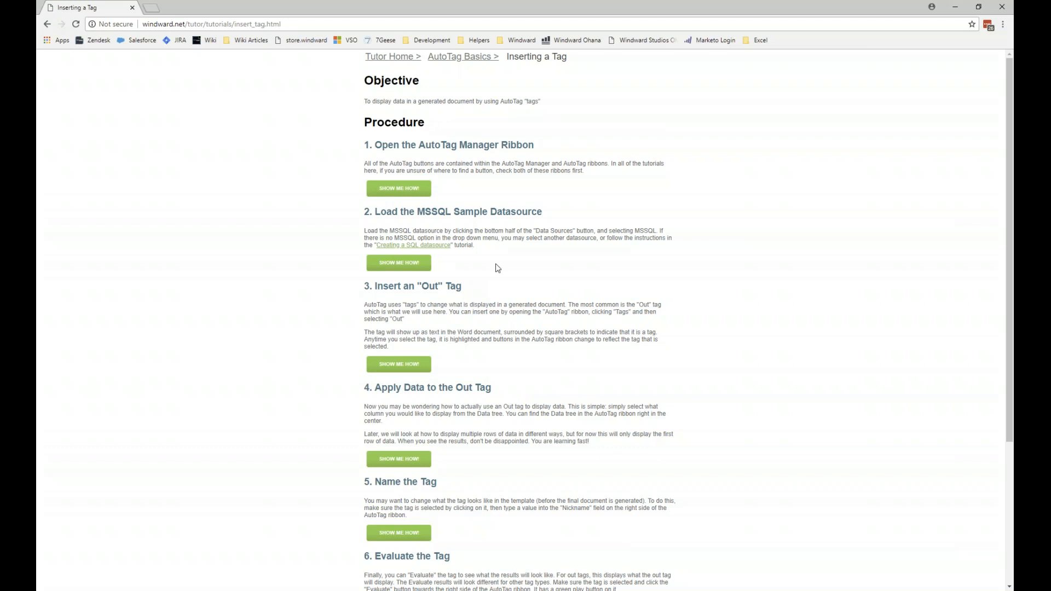
scroll(538, 367, "down", 1)
scroll(538, 367, "down", 3)
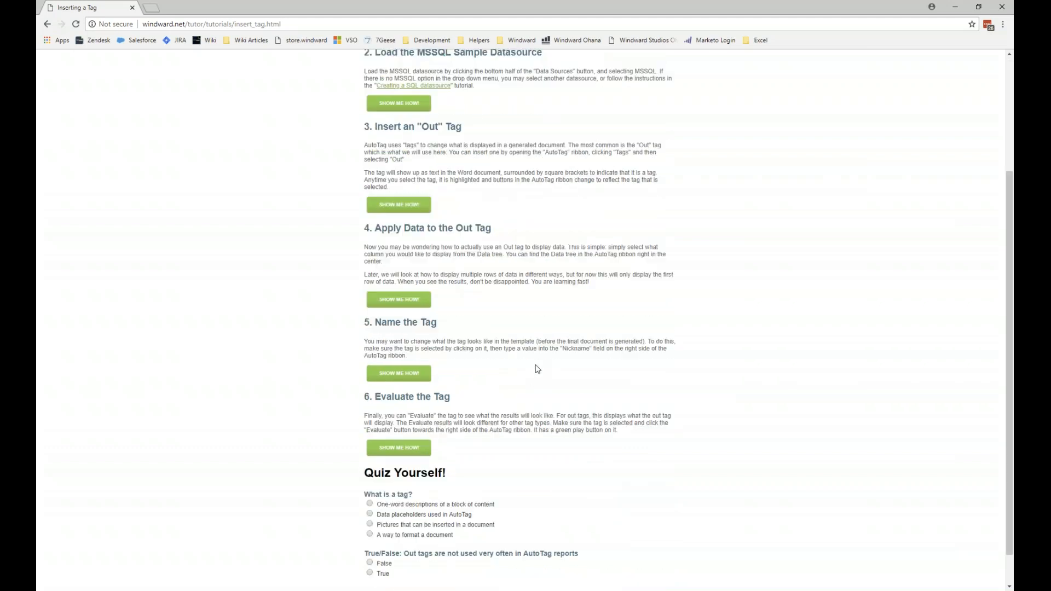
scroll(538, 367, "up", 3)
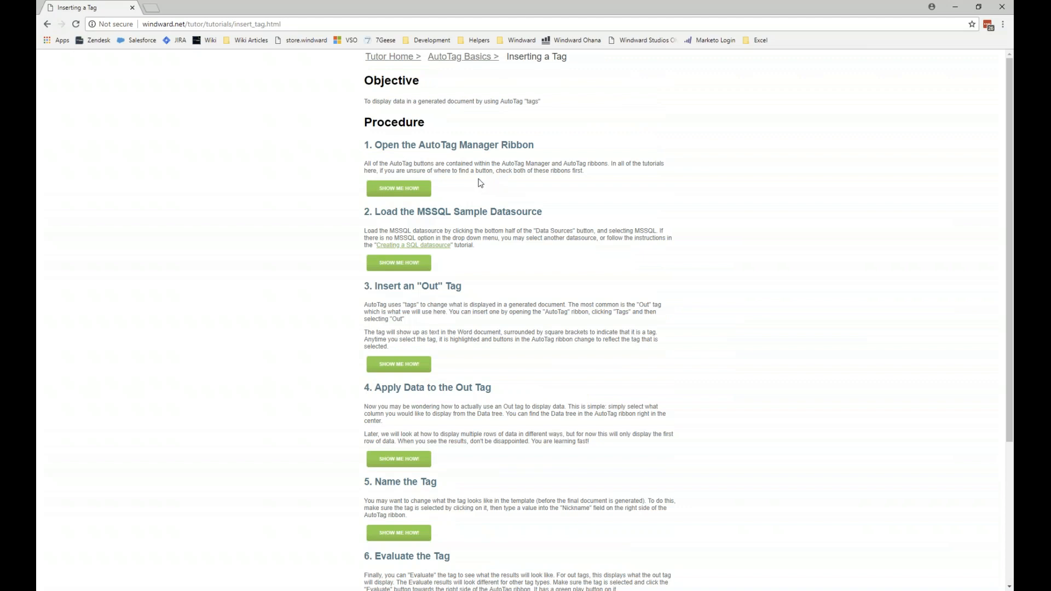
Play step 1's SHOW ME HOW! demo, then close Chrome to return to Word
left_click(404, 189)
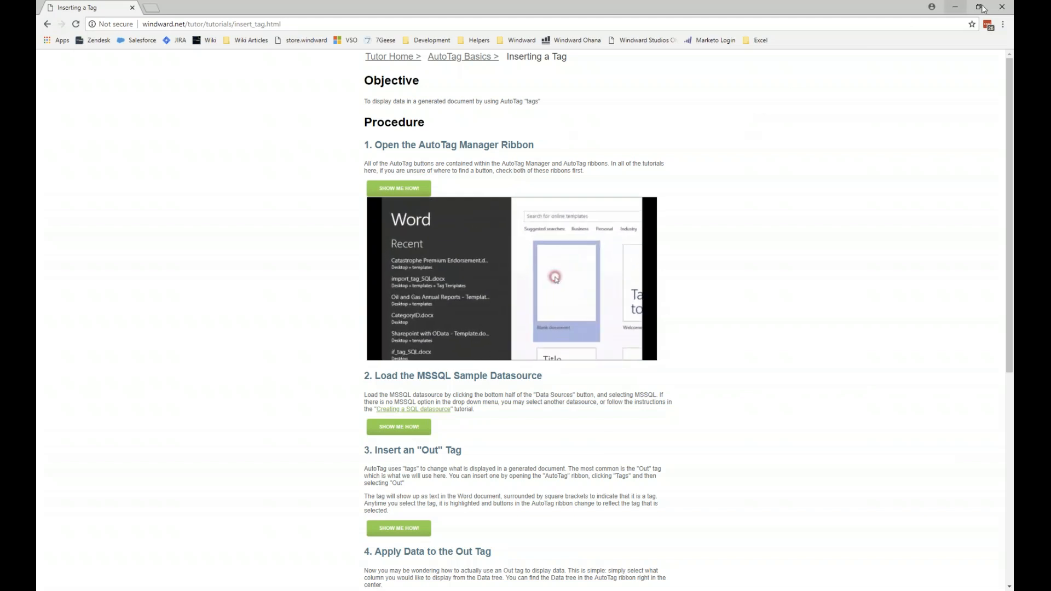
left_click(1003, 9)
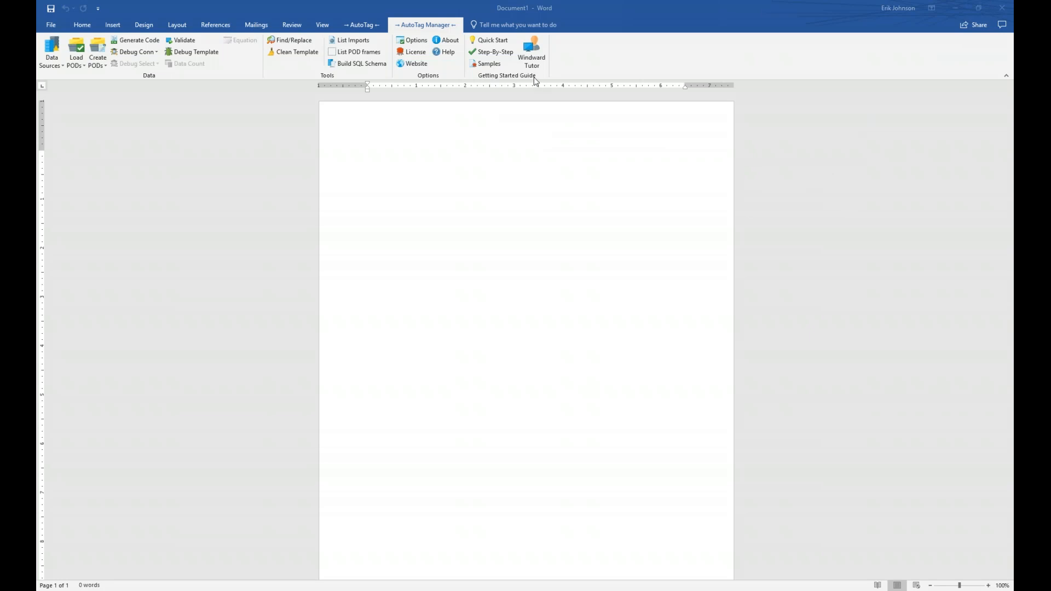
Open the AutoTag Getting Started Guide via Samples on the AutoTag Manager ribbon
left_click(487, 67)
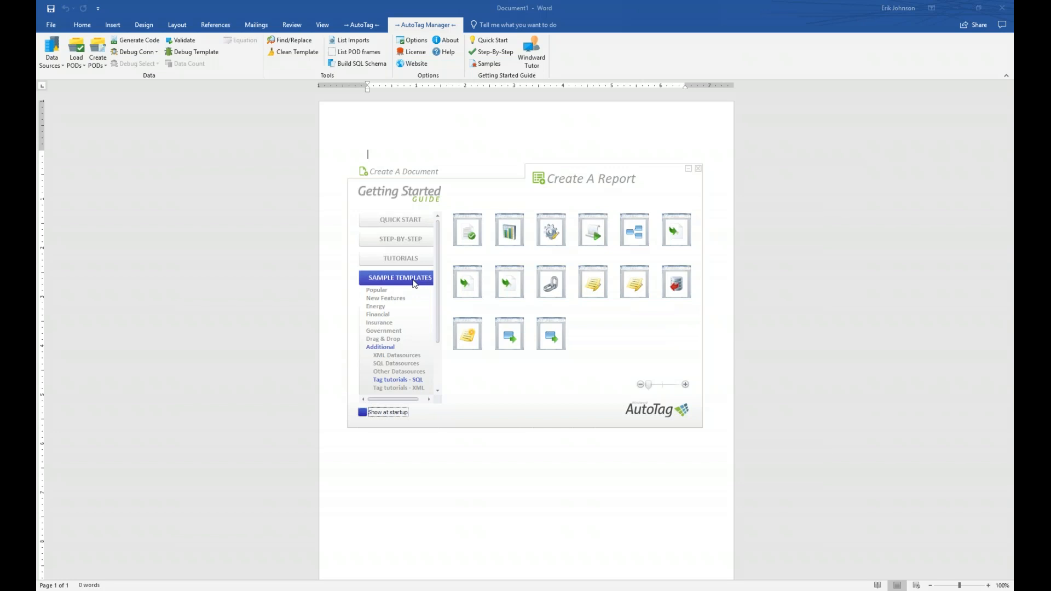
List the 'Tag tutorials - SQL' templates, preview their descriptions, and open the If Tag template
left_click(417, 380)
mouse_move(641, 237)
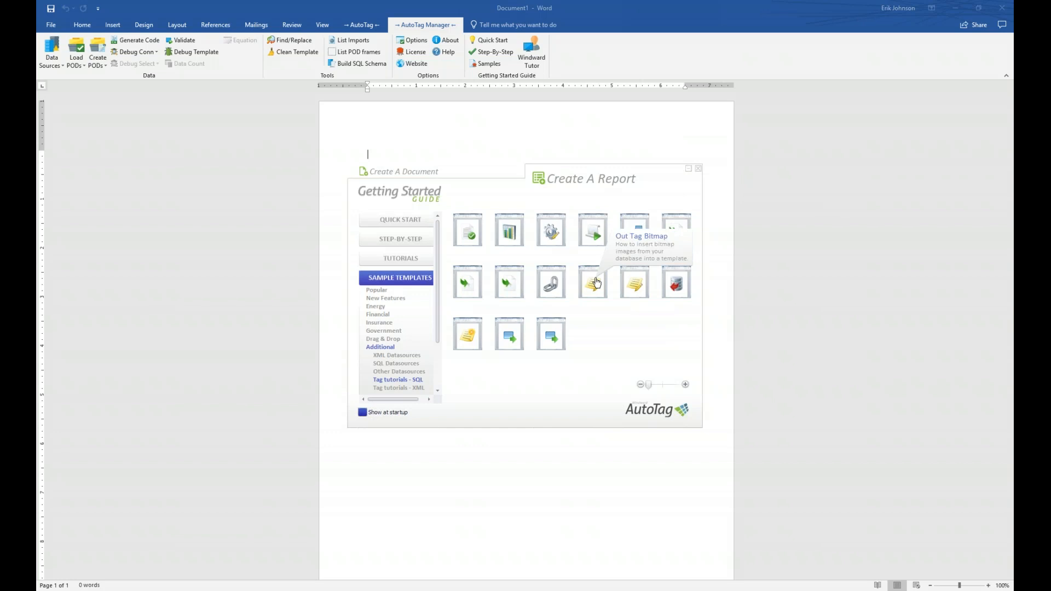
mouse_move(519, 287)
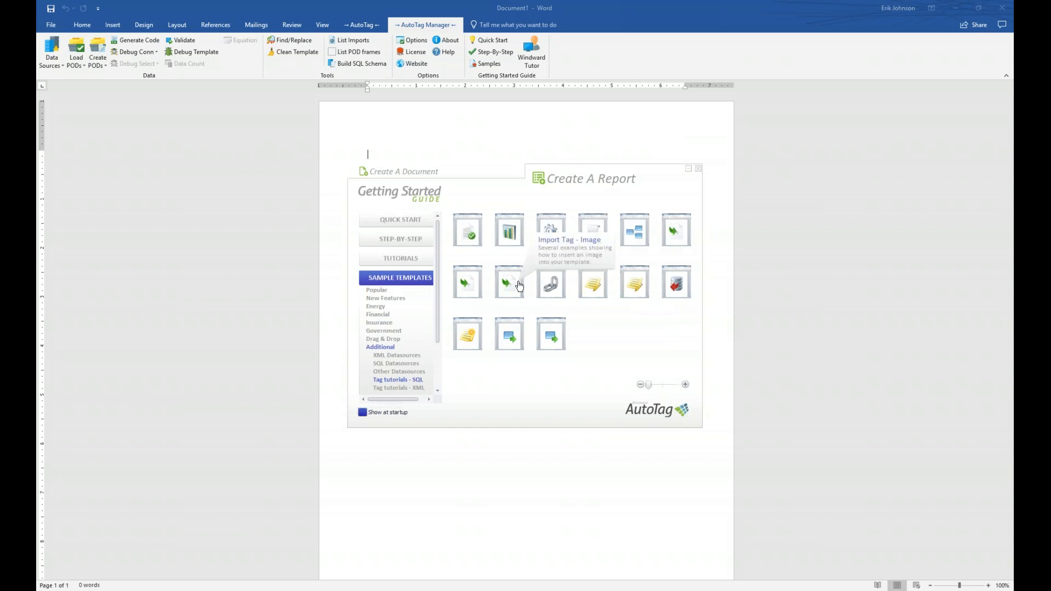
mouse_move(471, 345)
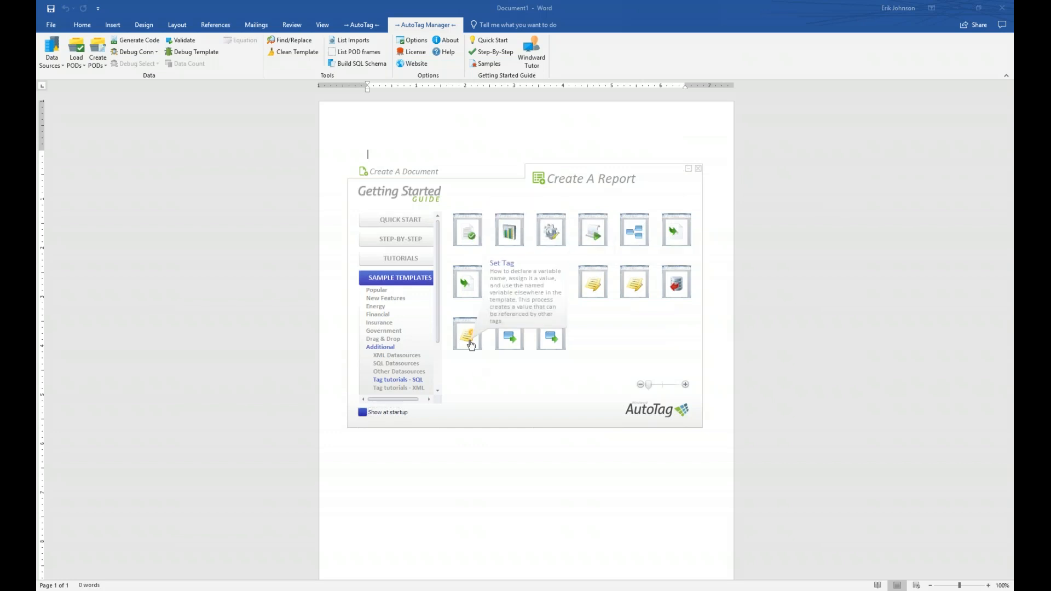
mouse_move(545, 347)
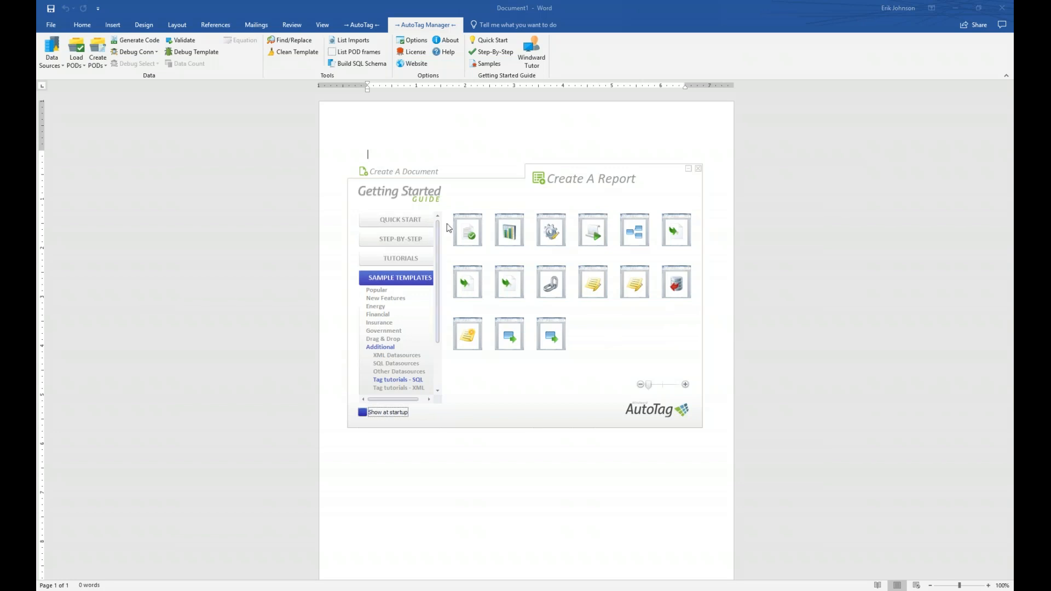
left_click(631, 236)
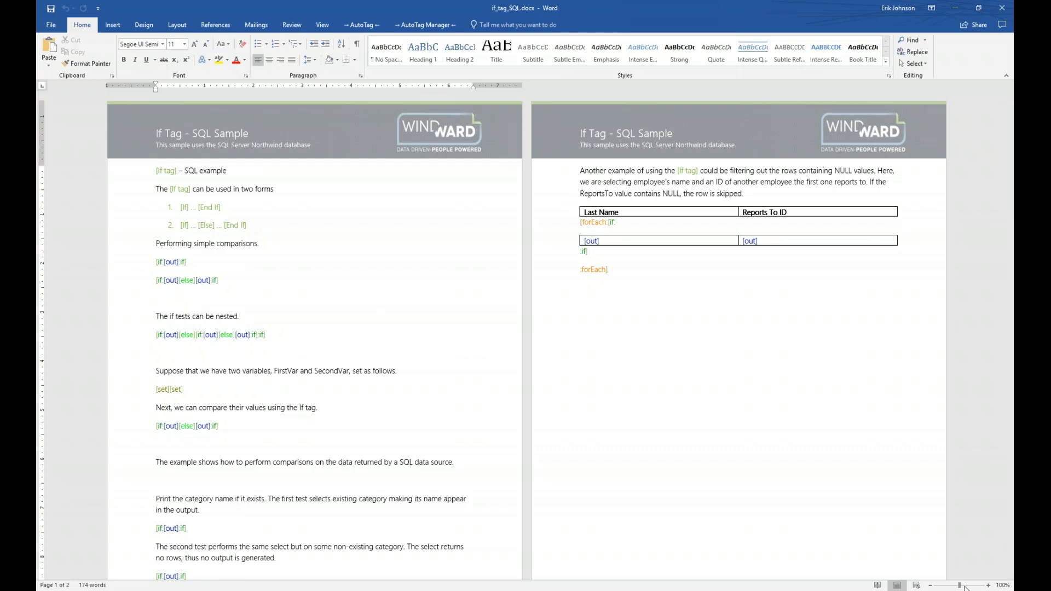
Zoom if_tag_SQL.docx to 120% and scroll through its if-tag examples
left_click(988, 585)
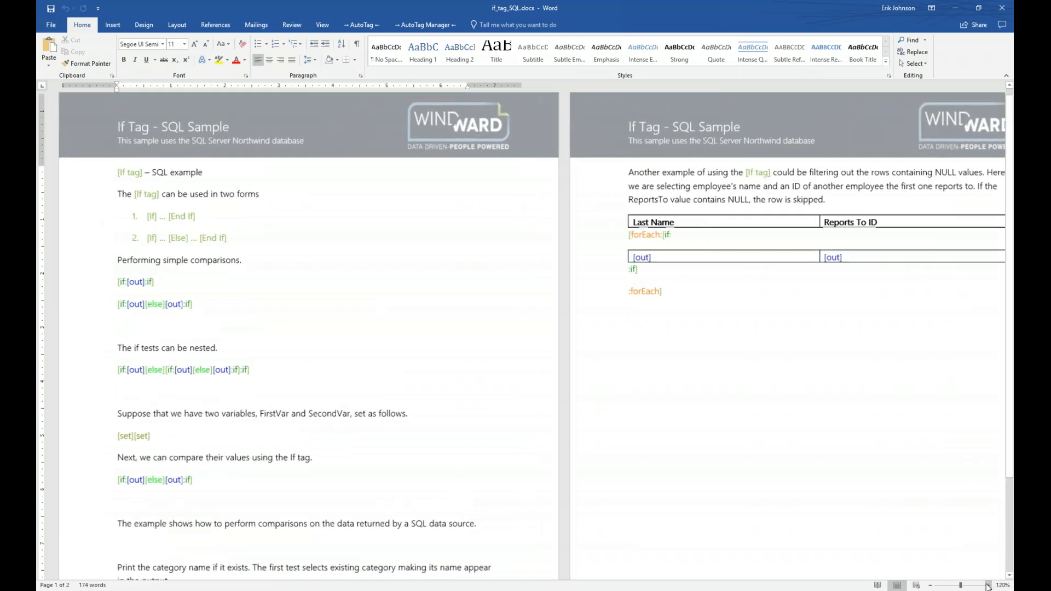
left_click(989, 585)
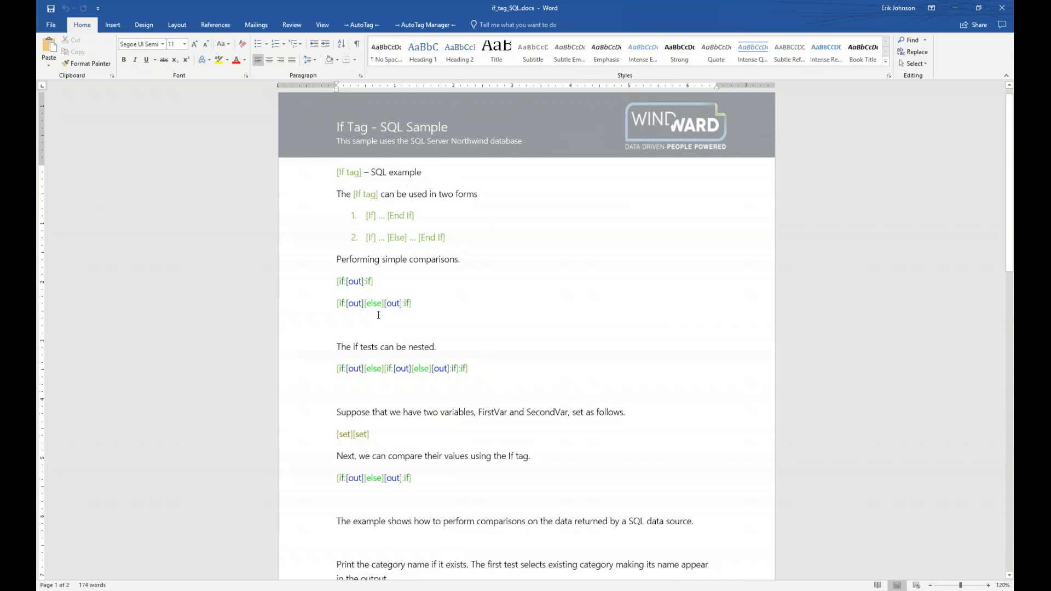
scroll(502, 314, "down", 3)
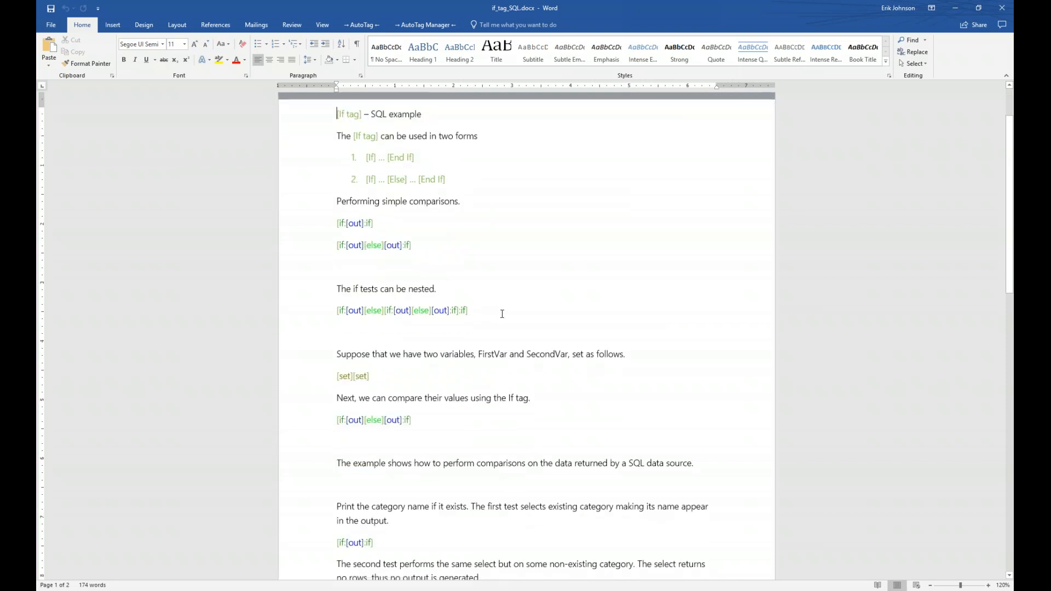
scroll(502, 314, "down", 5)
scroll(501, 316, "up", 8)
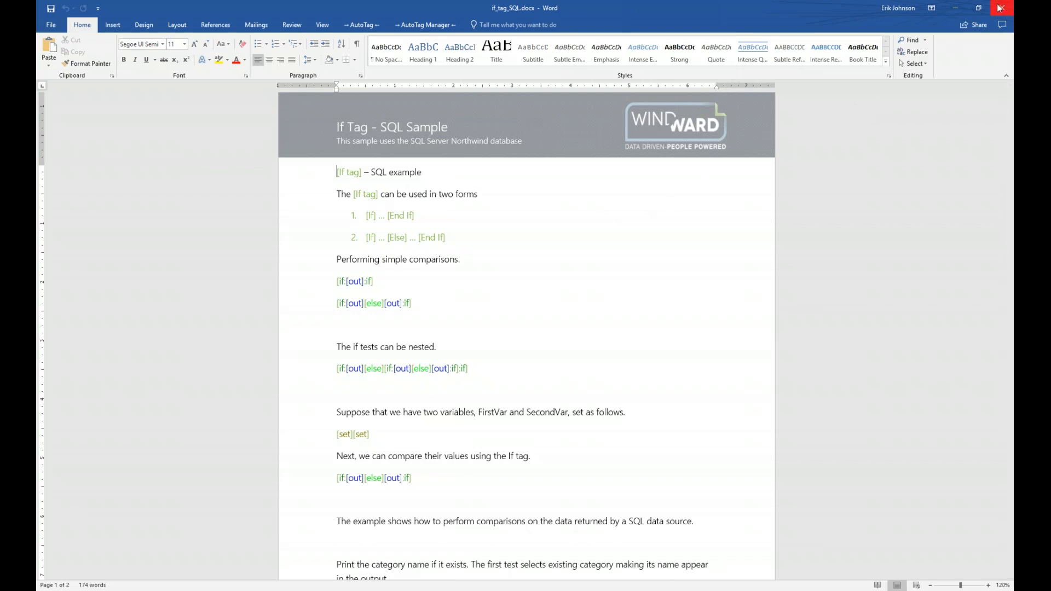
Close the if_tag_SQL.docx sample document from the AutoTag Manager tab view
left_click(416, 24)
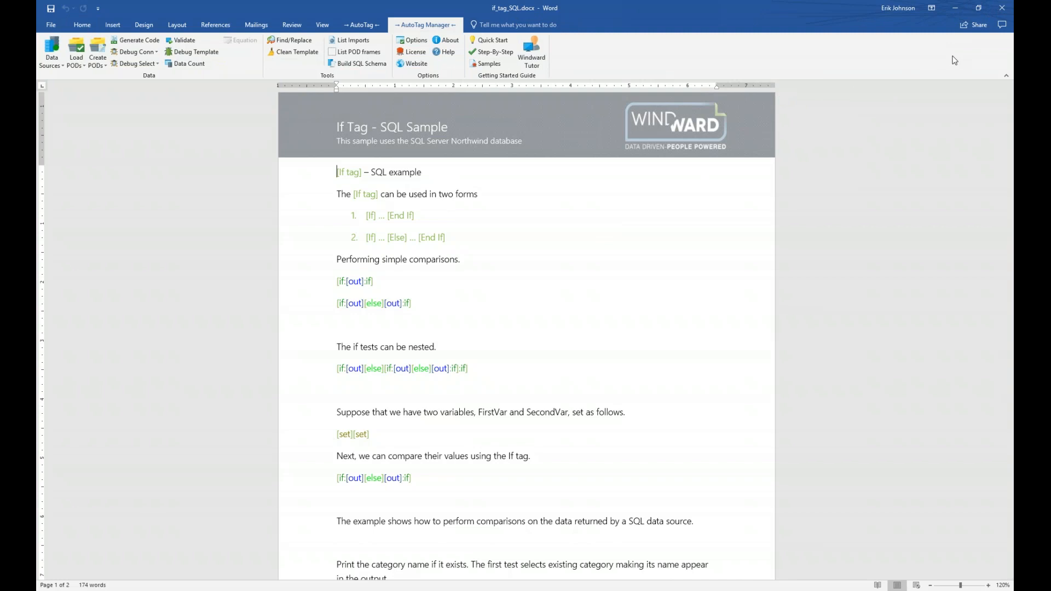
left_click(1002, 9)
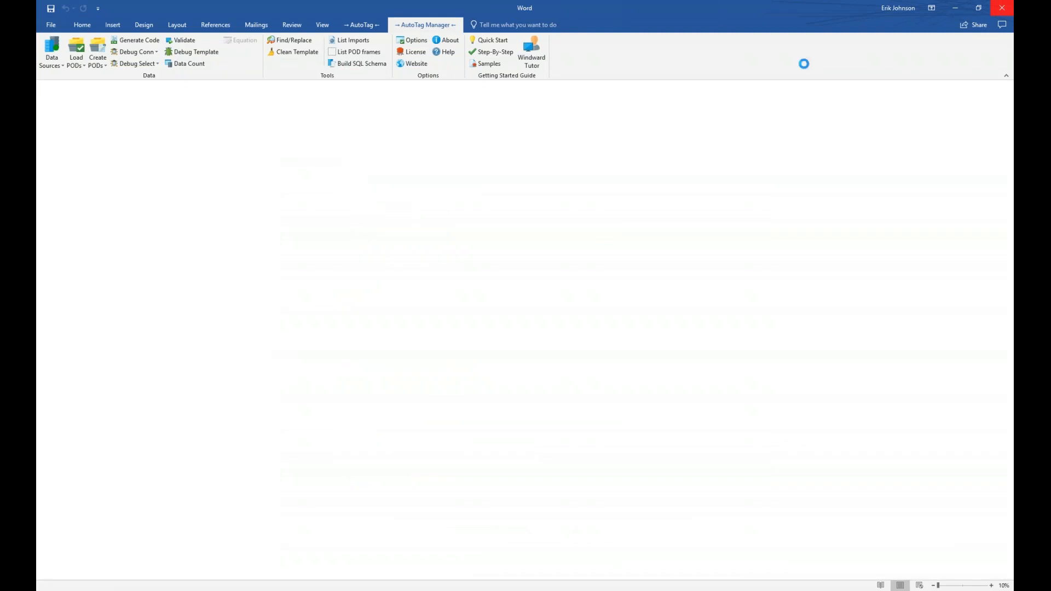
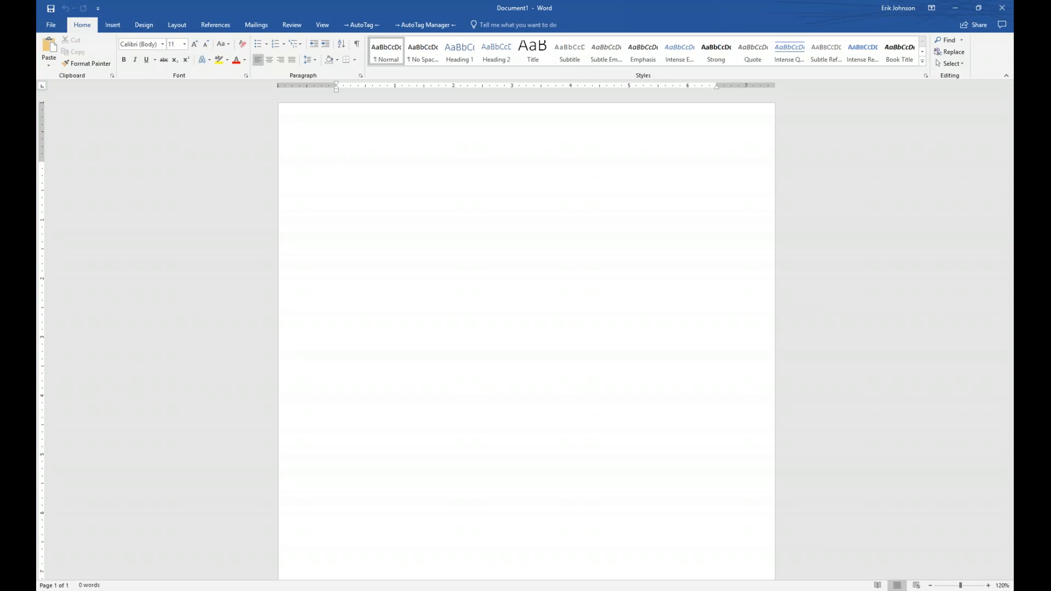
Open Data Sources from the AutoTag Manager to show the Connection Editor's recent connections
left_click(426, 28)
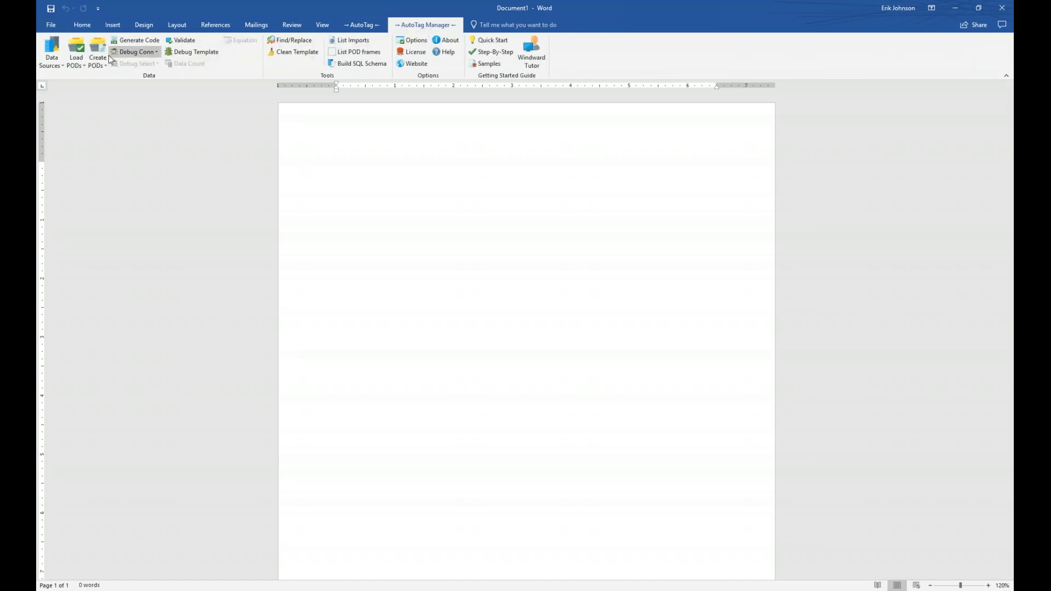
left_click(51, 49)
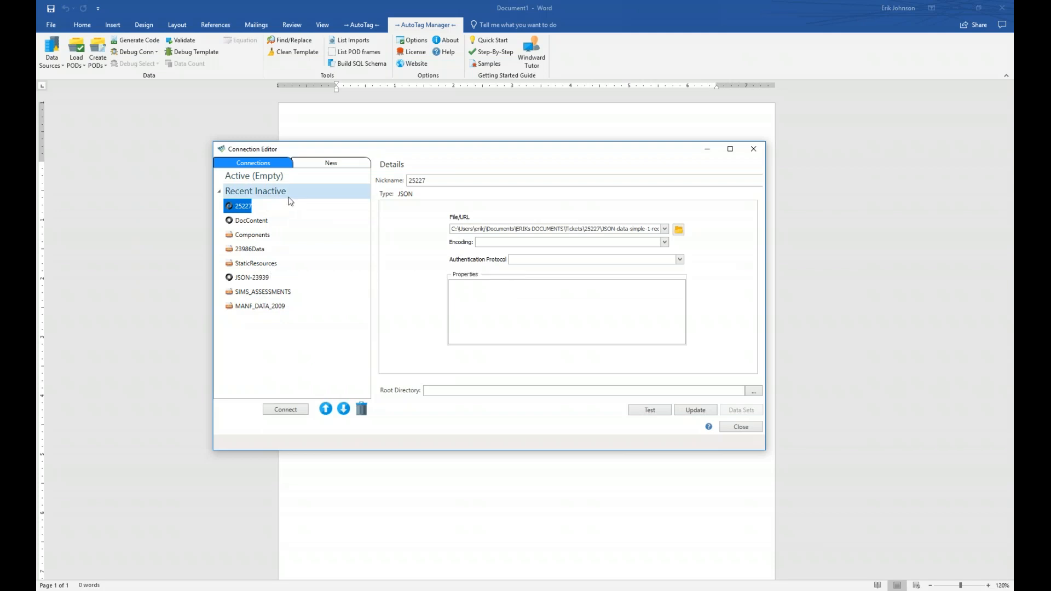
Start a New connection, browse the SQL, Web/File and Apps groups, and choose SqlServer Database
left_click(337, 164)
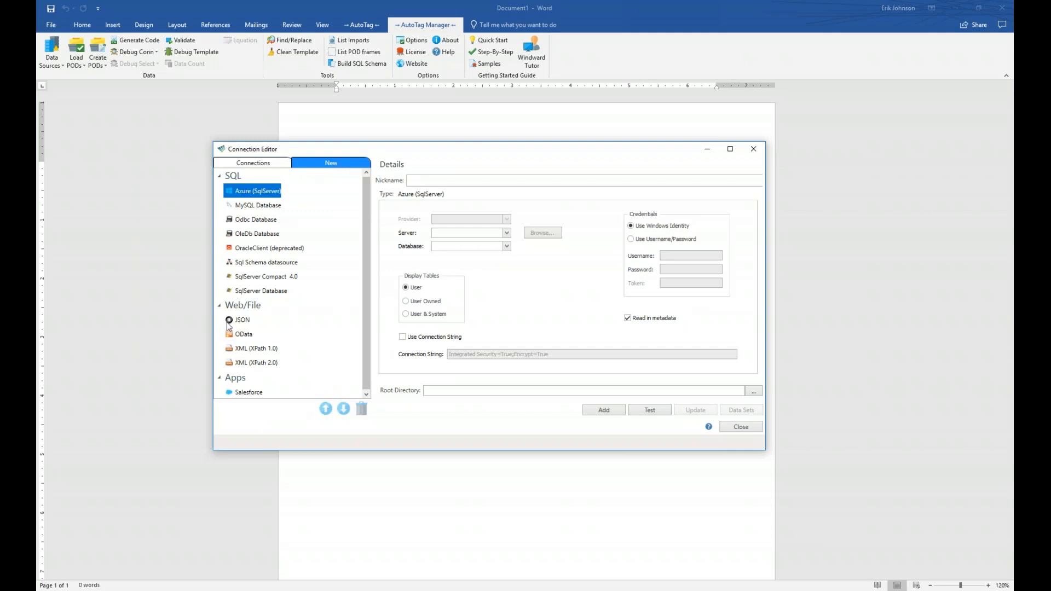
left_click(220, 378)
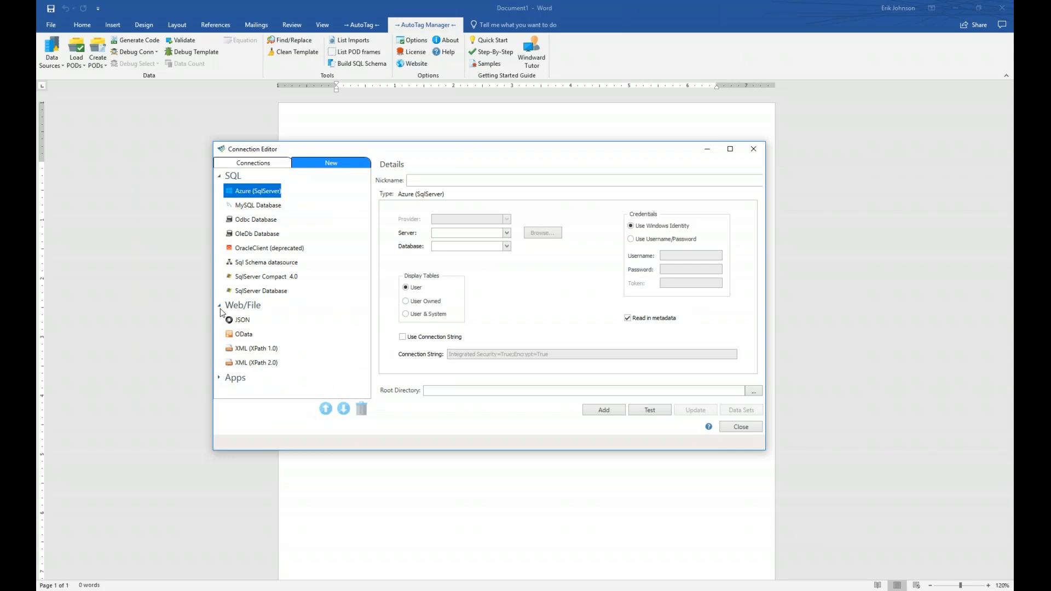
left_click(220, 306)
left_click(220, 176)
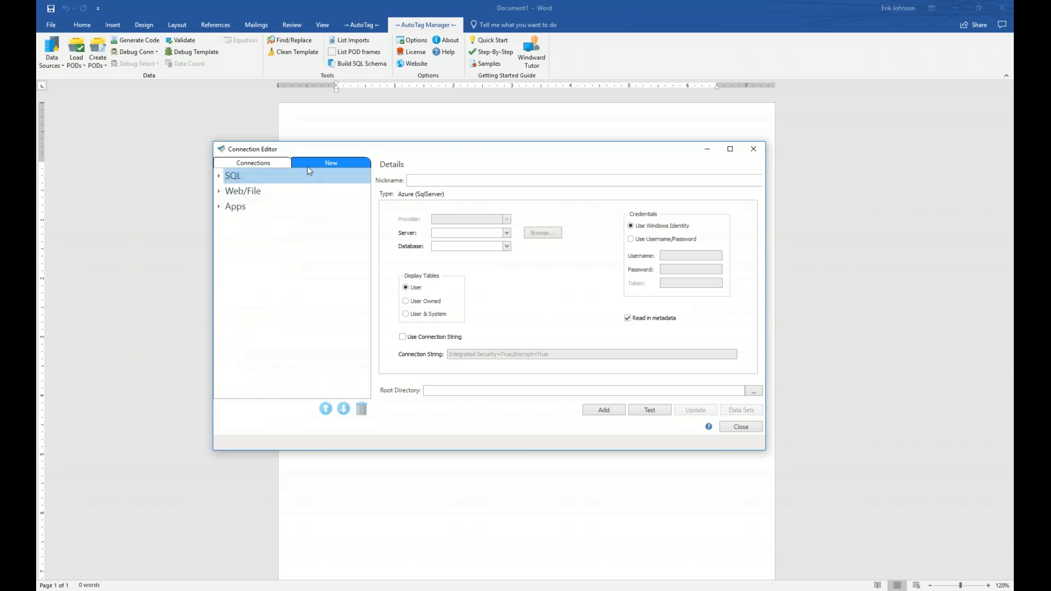
left_click(219, 207)
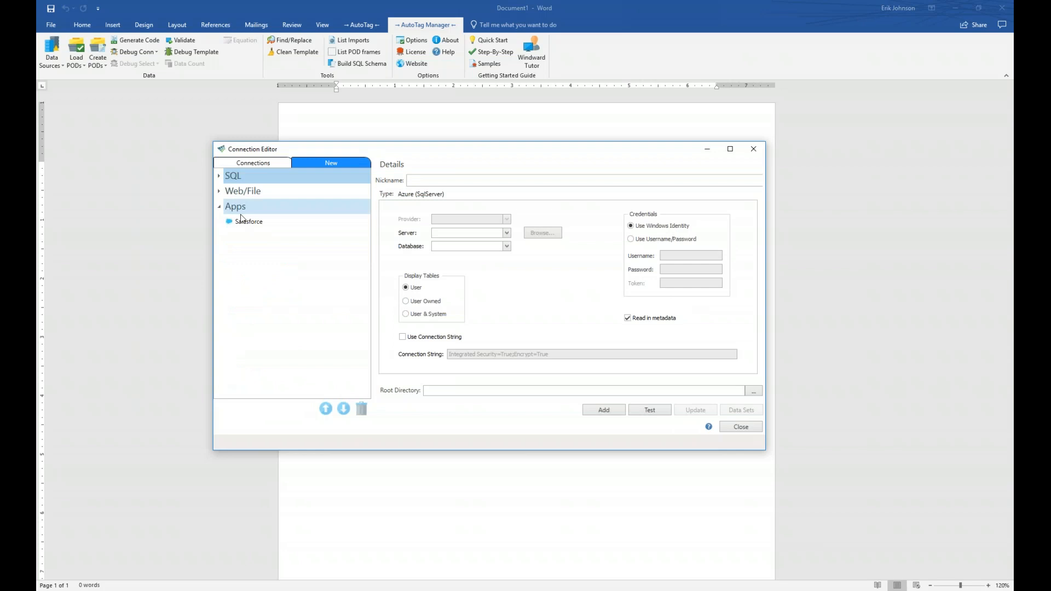
left_click(220, 192)
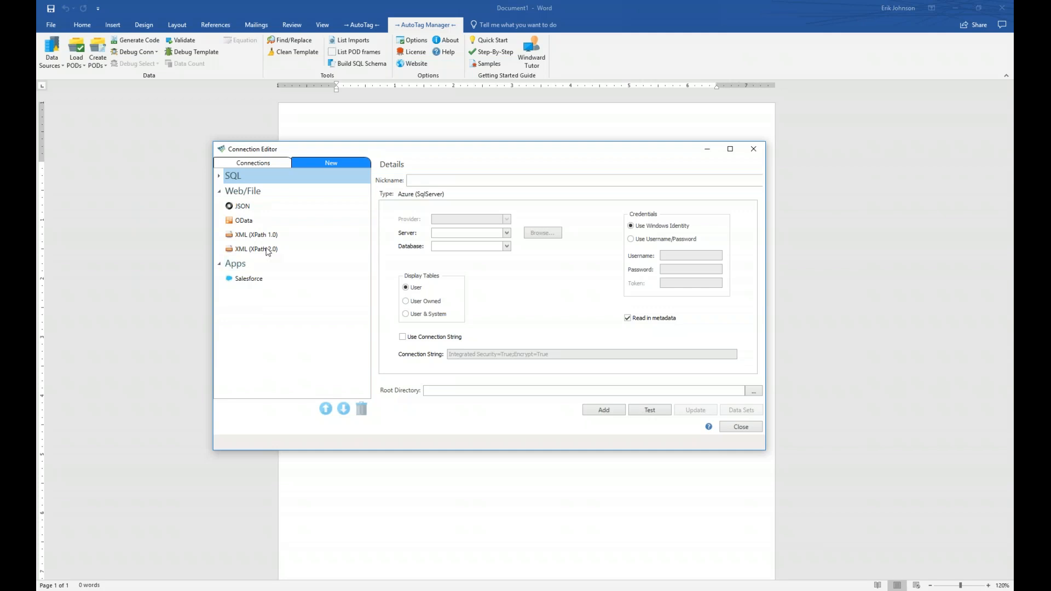
left_click(220, 175)
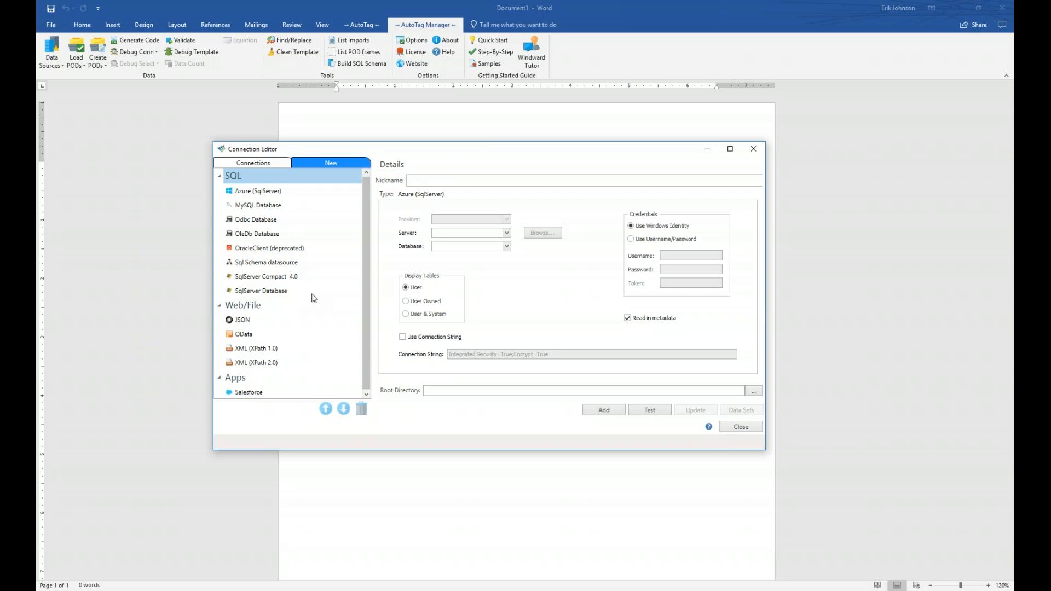
left_click(262, 291)
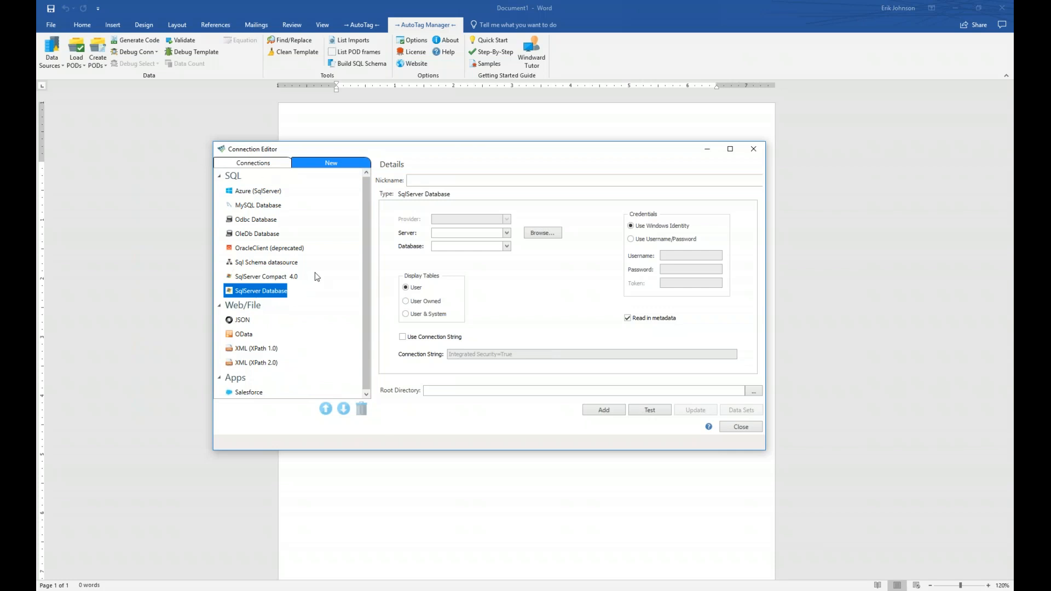
Nickname the connection NorthwindSQL and set its server to mssql.windward.net
left_click(436, 181)
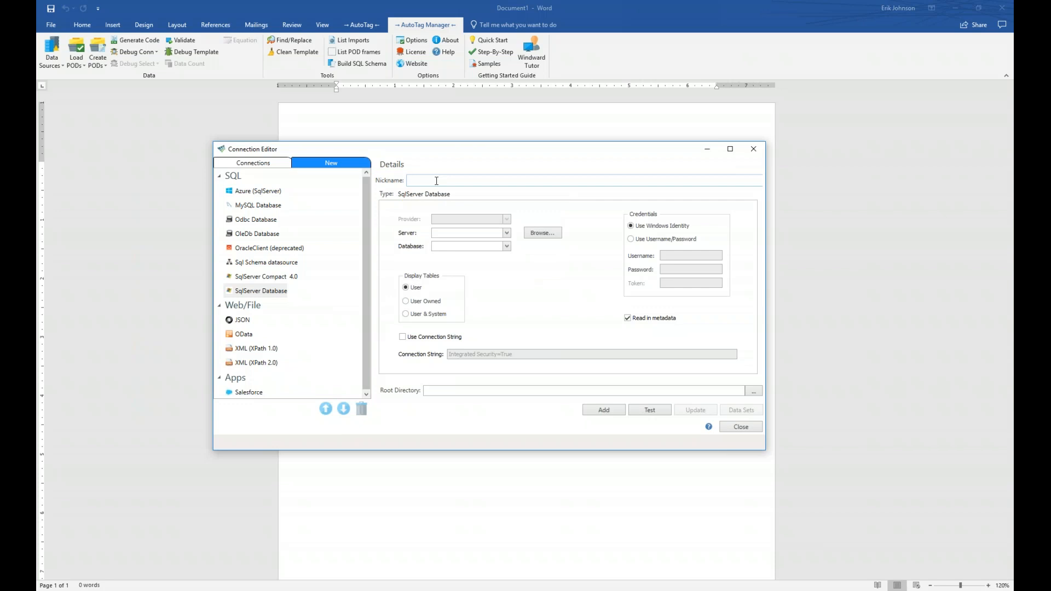
type("NorthwindSQL")
mouse_move(402, 190)
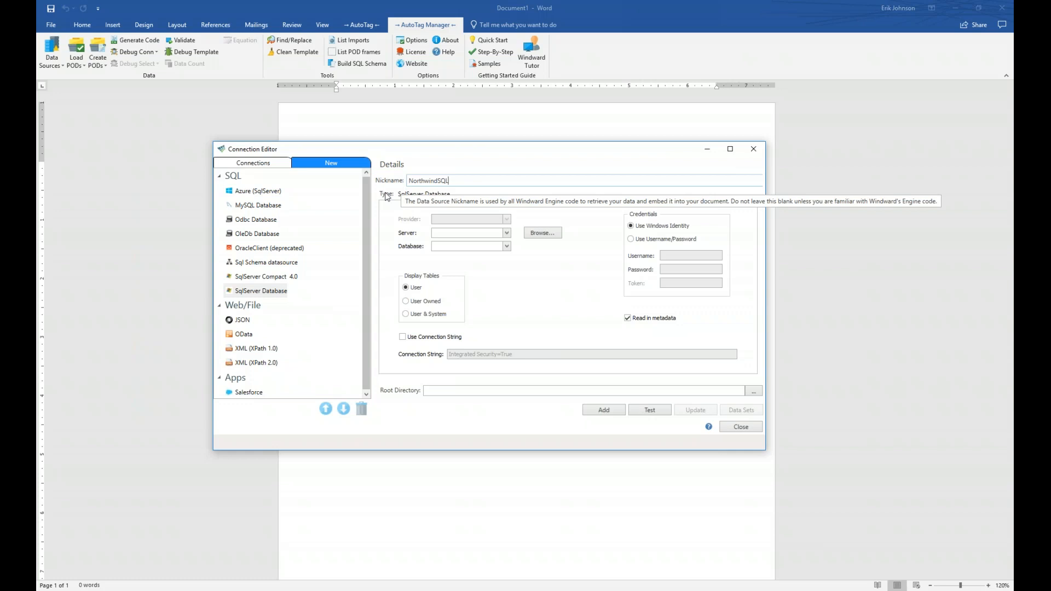
mouse_move(455, 235)
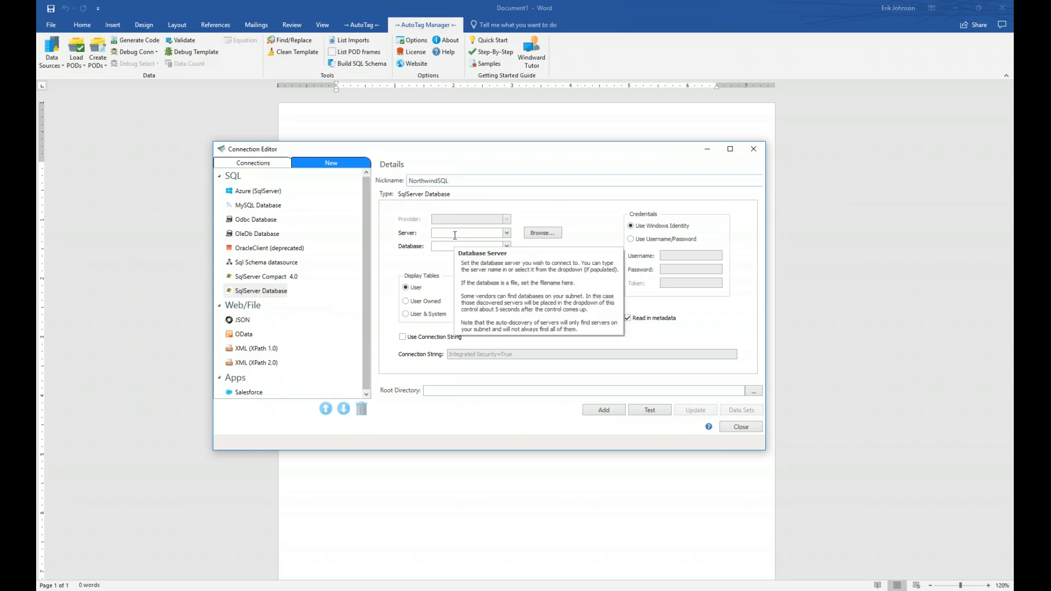
left_click(455, 236)
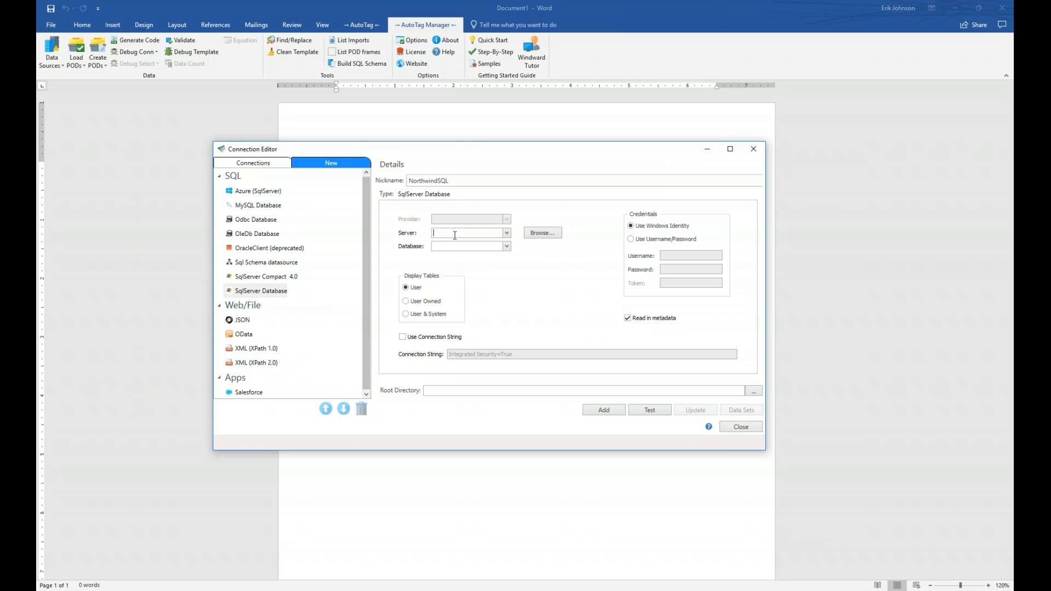
type("mssql.windward.n")
type("et")
Switch sign-in to Use Username/Password and enter the login username
mouse_move(448, 248)
left_click(634, 241)
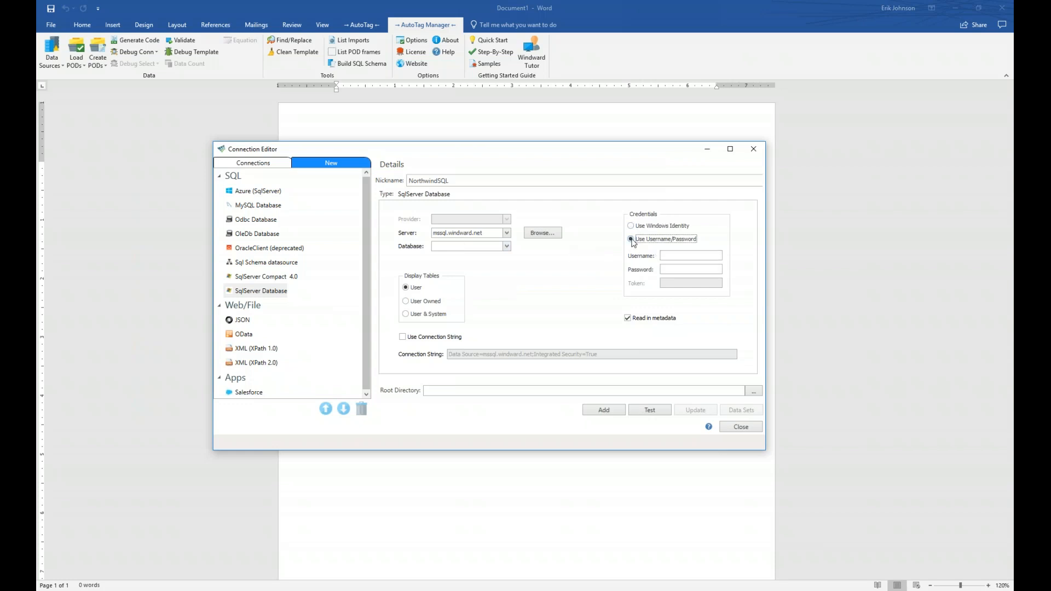
left_click(680, 256)
type("de")
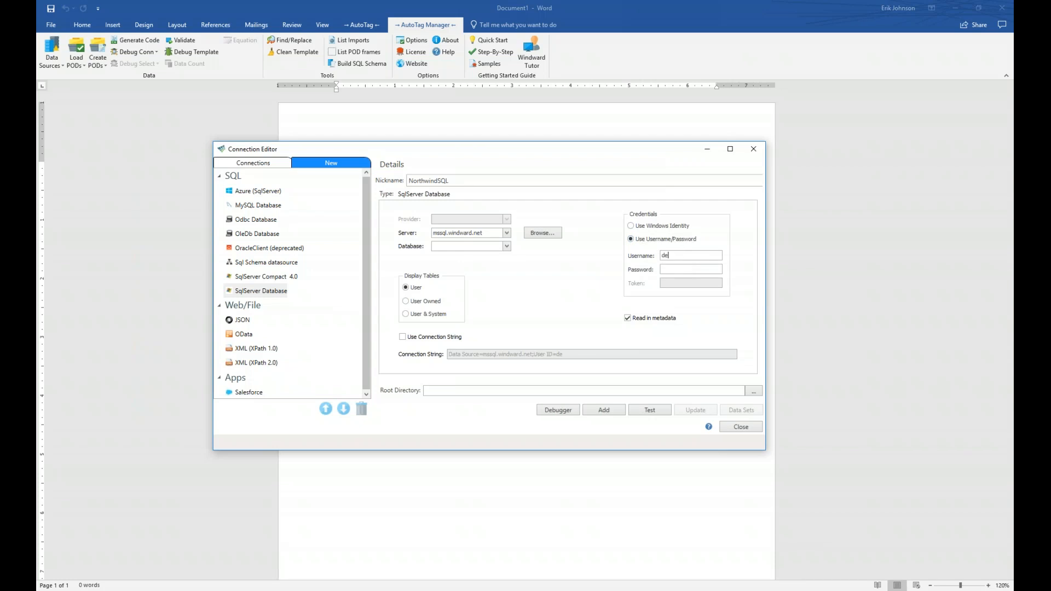
type("mode")
Open the Database dropdown and scroll through the server's available databases
left_click(506, 247)
scroll(506, 275, "down", 5)
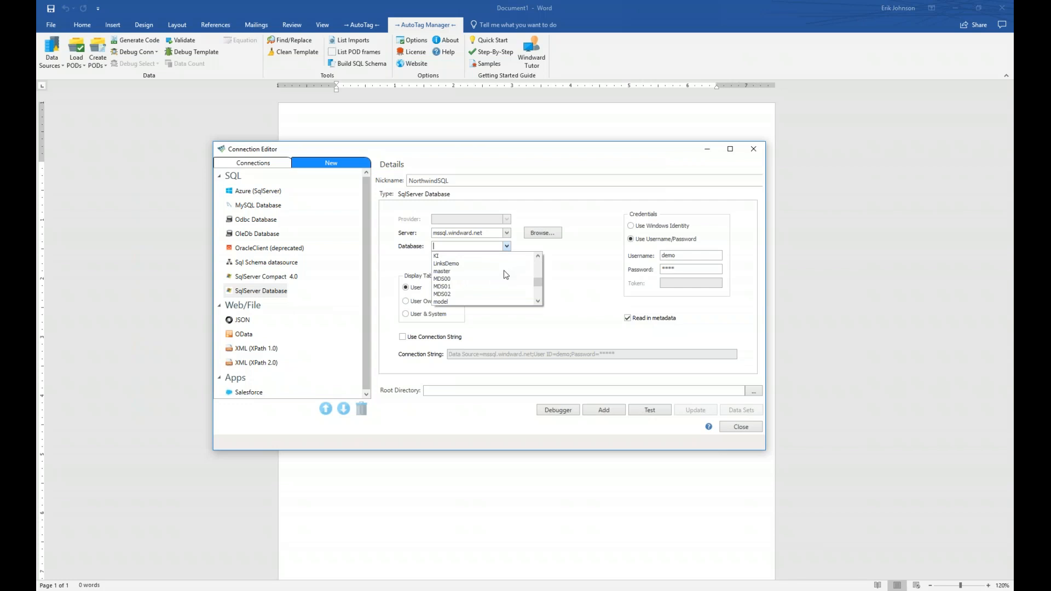
left_click(538, 301)
scroll(493, 285, "down", 3)
Choose Northwind as the database, then read the Display Tables and Read in metadata help
left_click(449, 286)
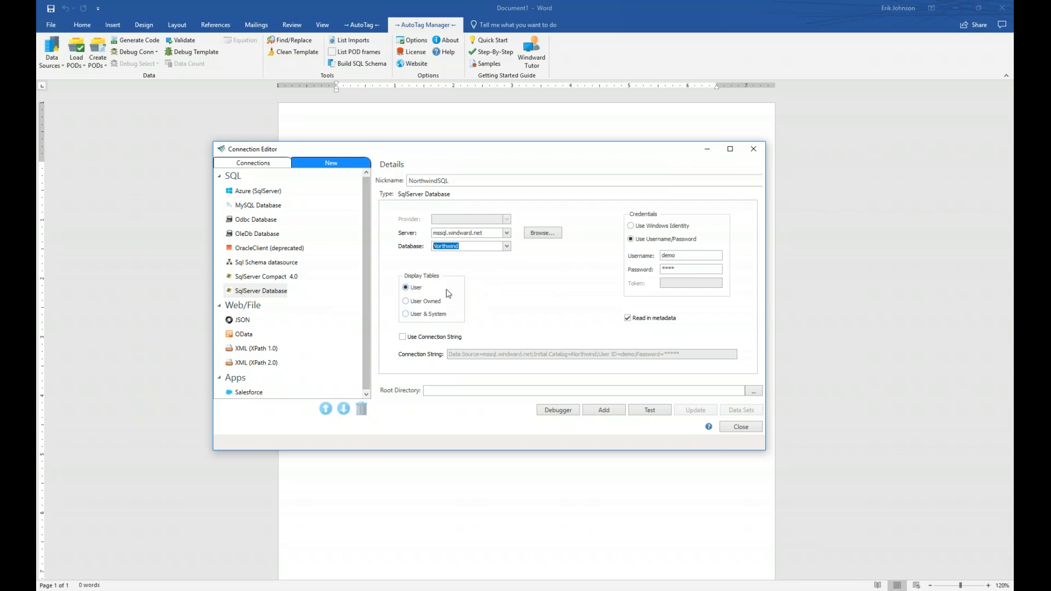
mouse_move(438, 295)
mouse_move(649, 323)
Toggle Use Connection String on and back off, then run a successful connection Test
left_click(403, 338)
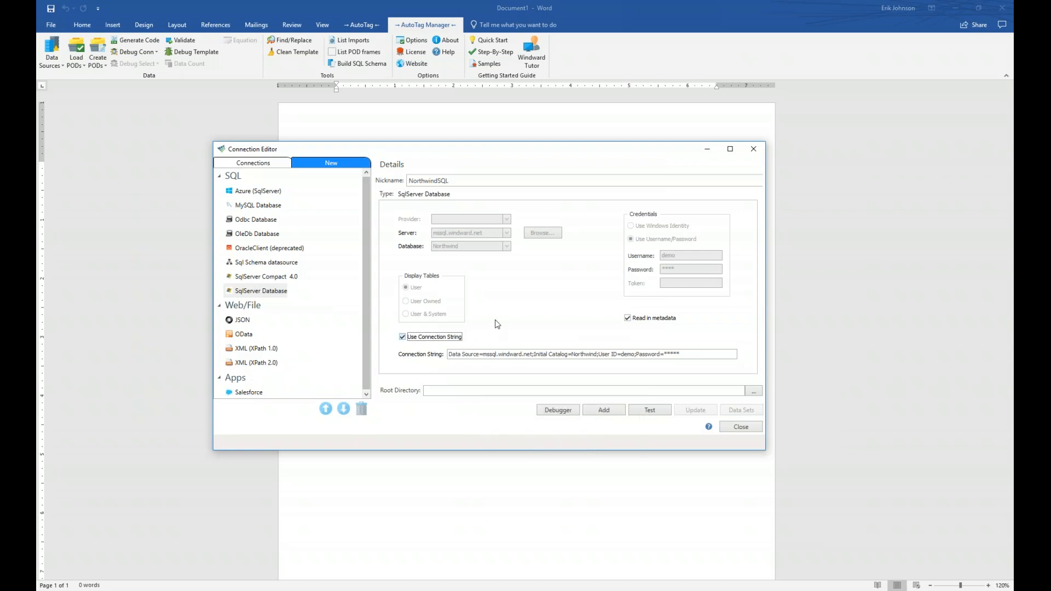
left_click(403, 337)
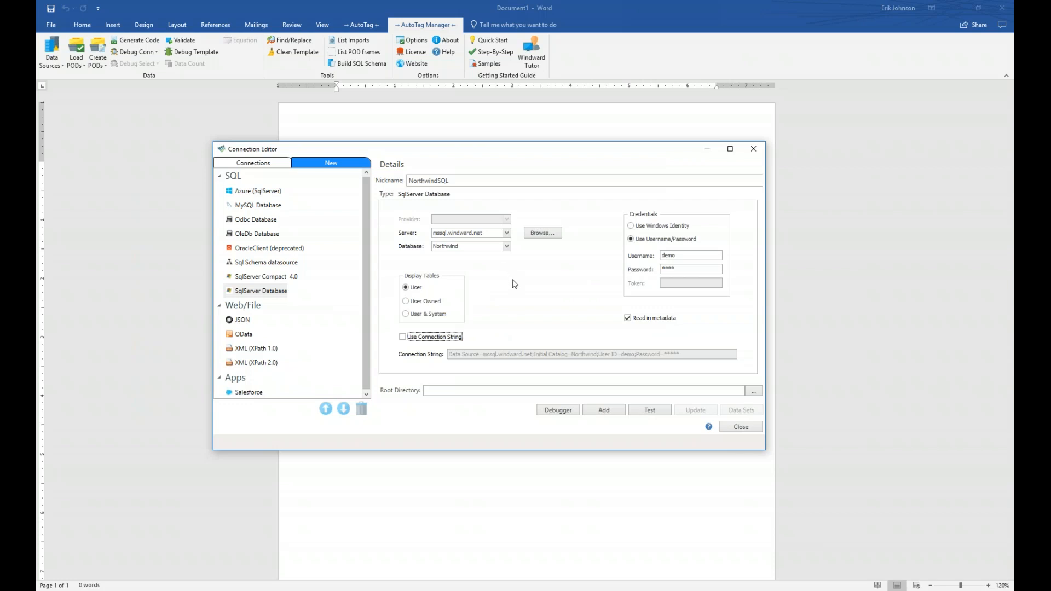
left_click(652, 414)
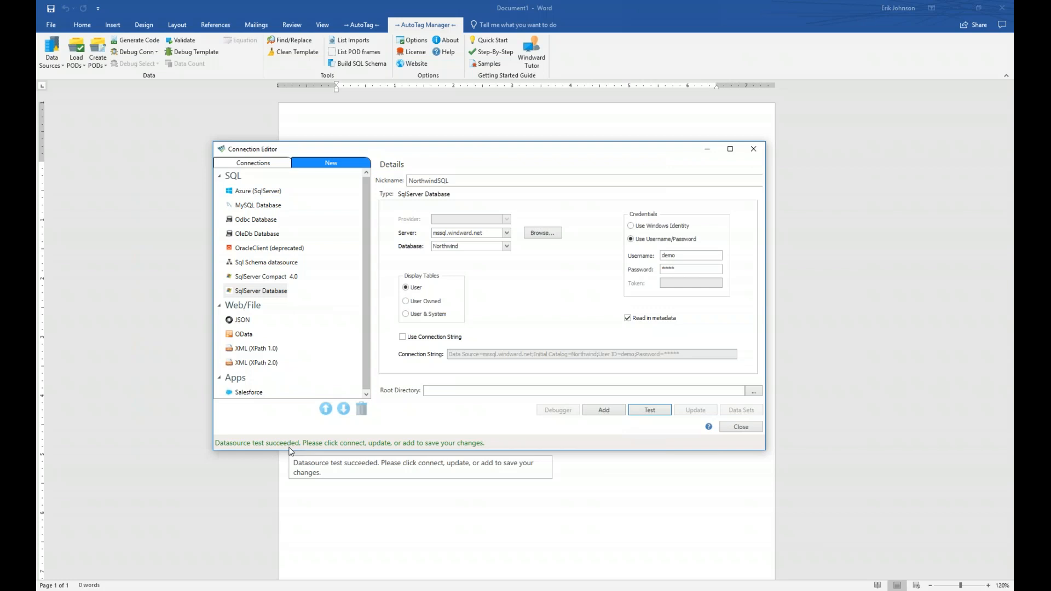
Add the tested connection and select NorthwindSQL under Active to view its SQL Server settings
left_click(612, 413)
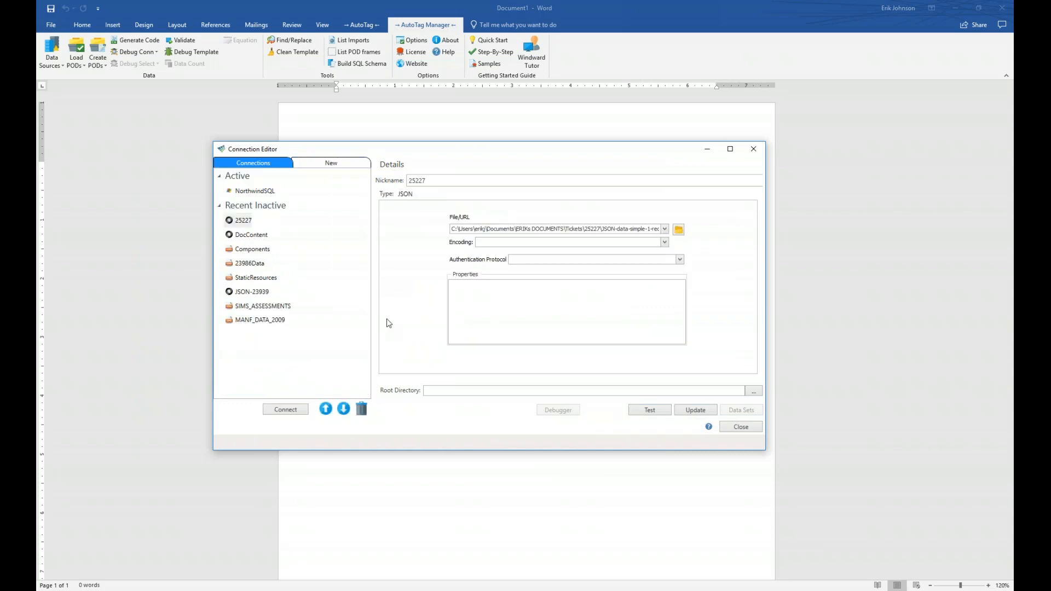
left_click(255, 192)
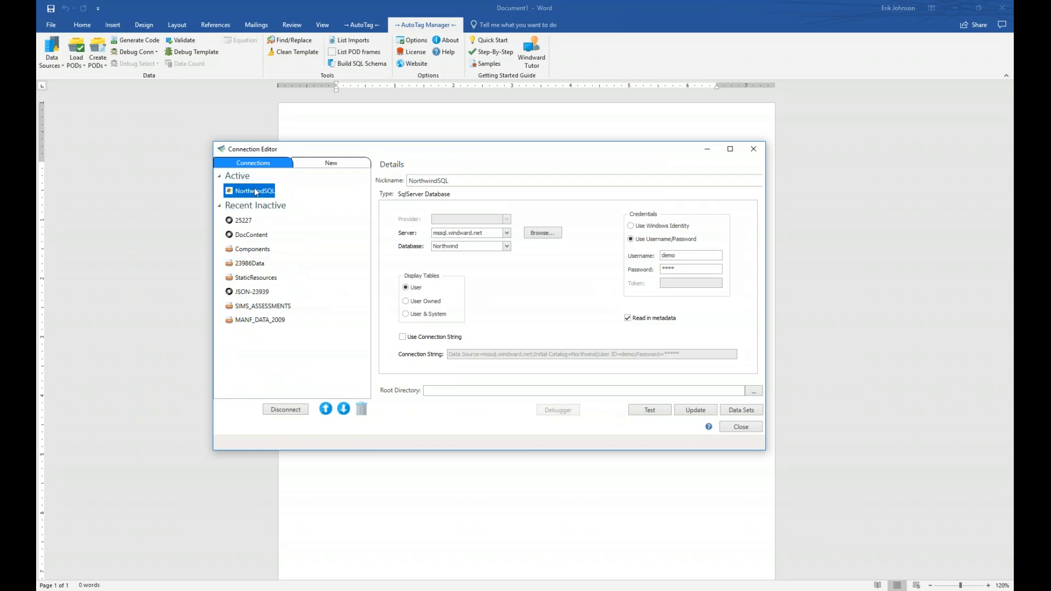
Close the Connection Editor, then bring up the Insert tab's Table dropdown
mouse_move(250, 196)
left_click(742, 428)
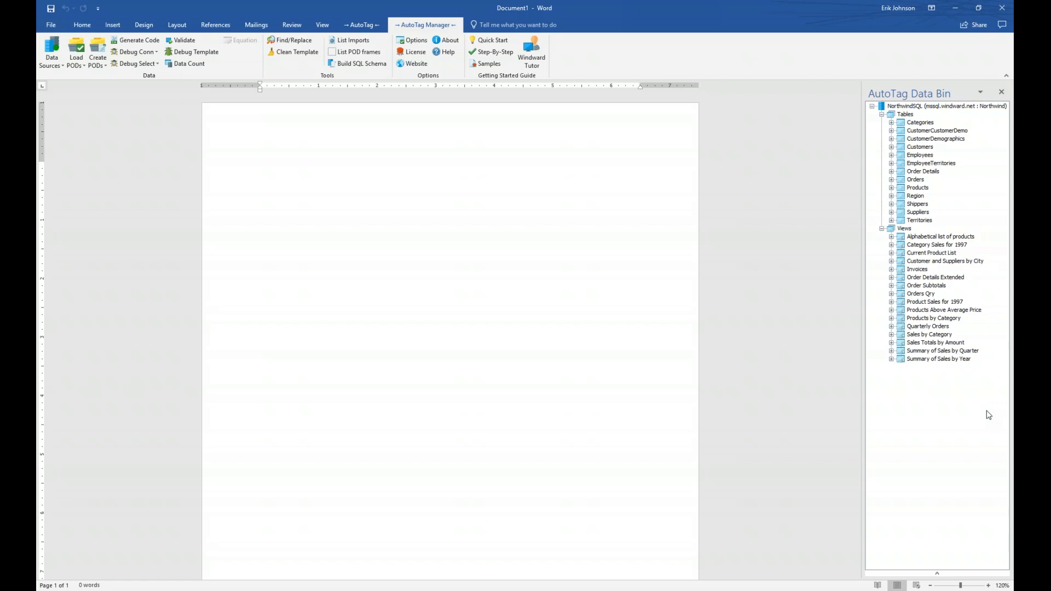
left_click(113, 28)
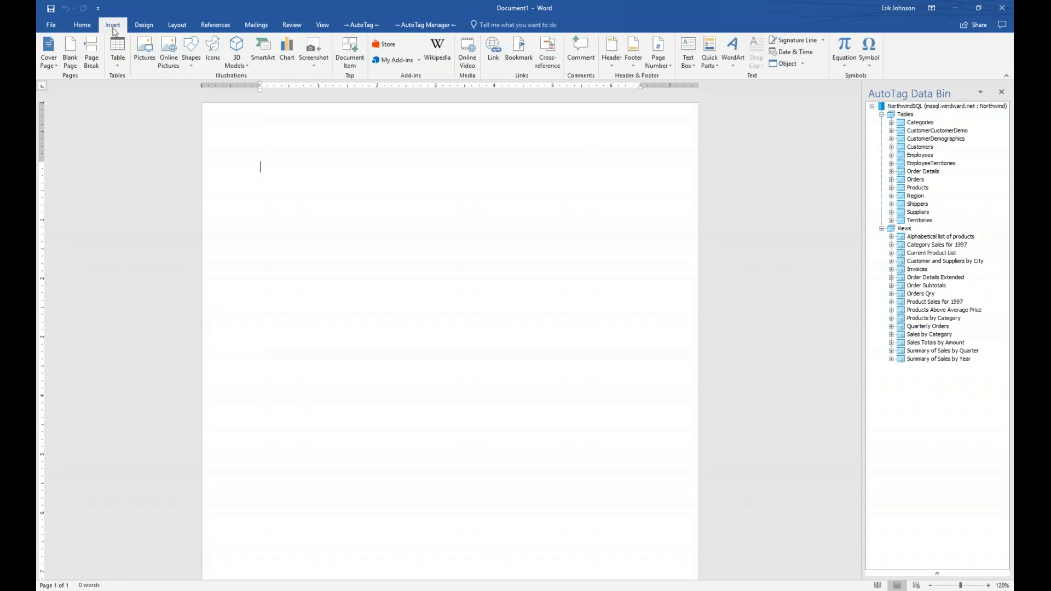
left_click(120, 64)
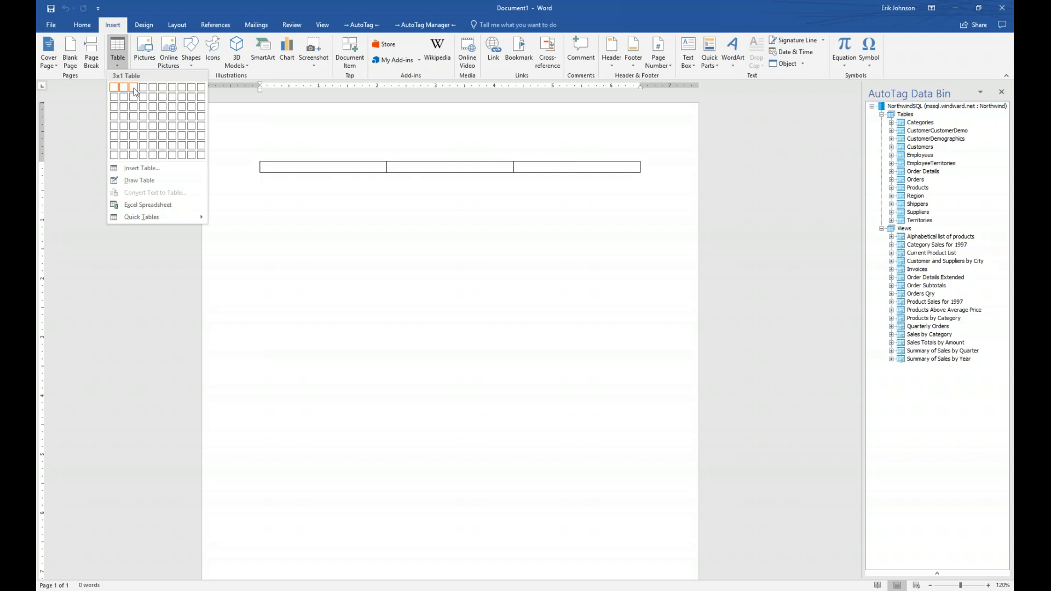
Insert a 3x2 table, expand Categories in the Data Bin, and place the cursor in cell one
left_click(135, 98)
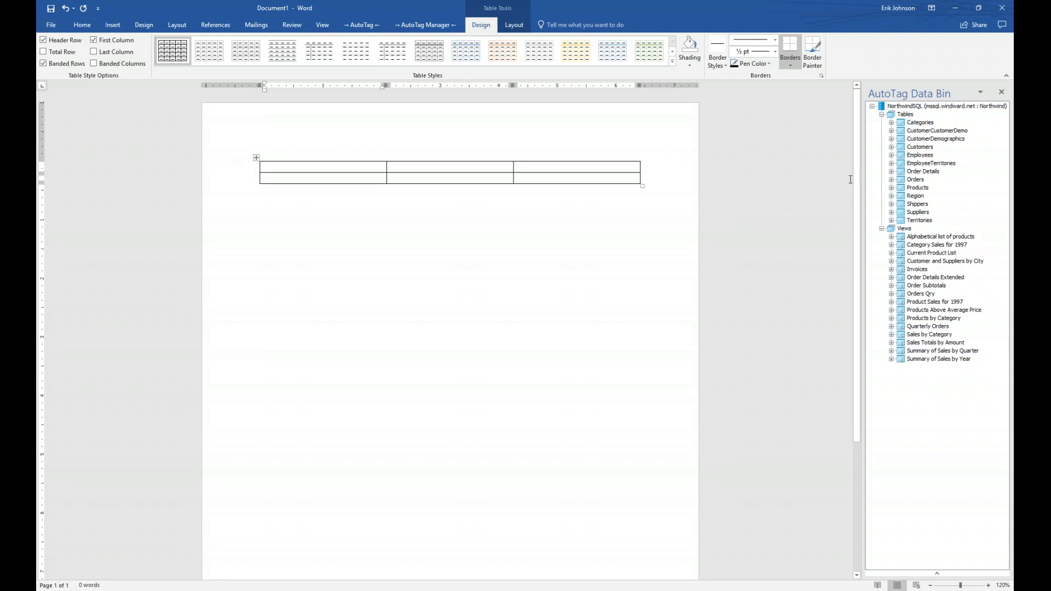
left_click(891, 123)
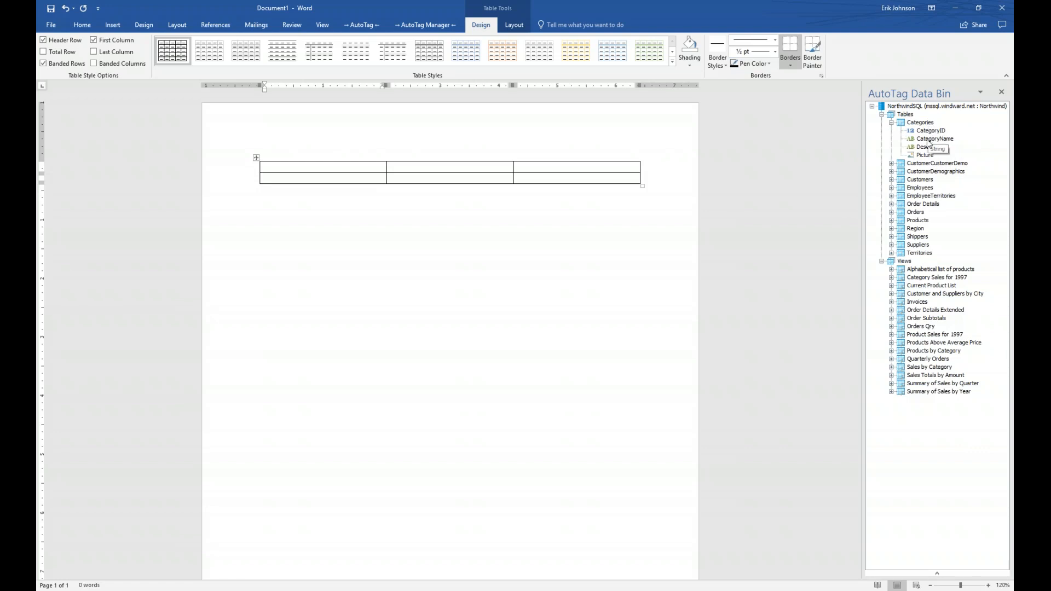
left_click(342, 166)
Type the headers Category Name, Description and Picture across the table's first row
type("Category Name")
key("Tab")
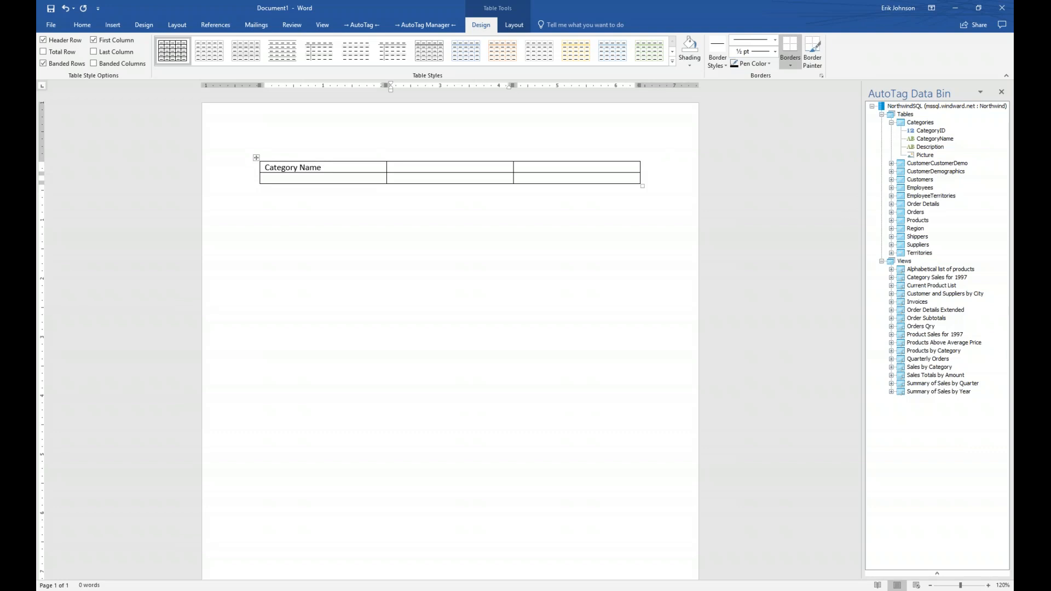
type("Description")
key("Tab")
type("Picture")
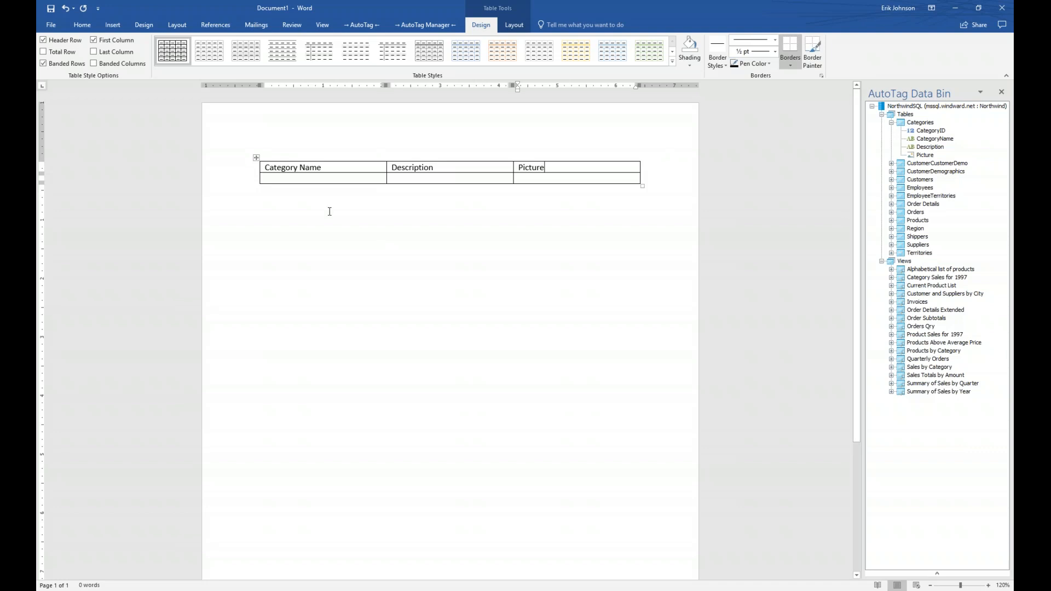
Insert an AutoTag ForEach loop tag into row two's first cell, under Category Name
left_click(285, 179)
left_click(363, 25)
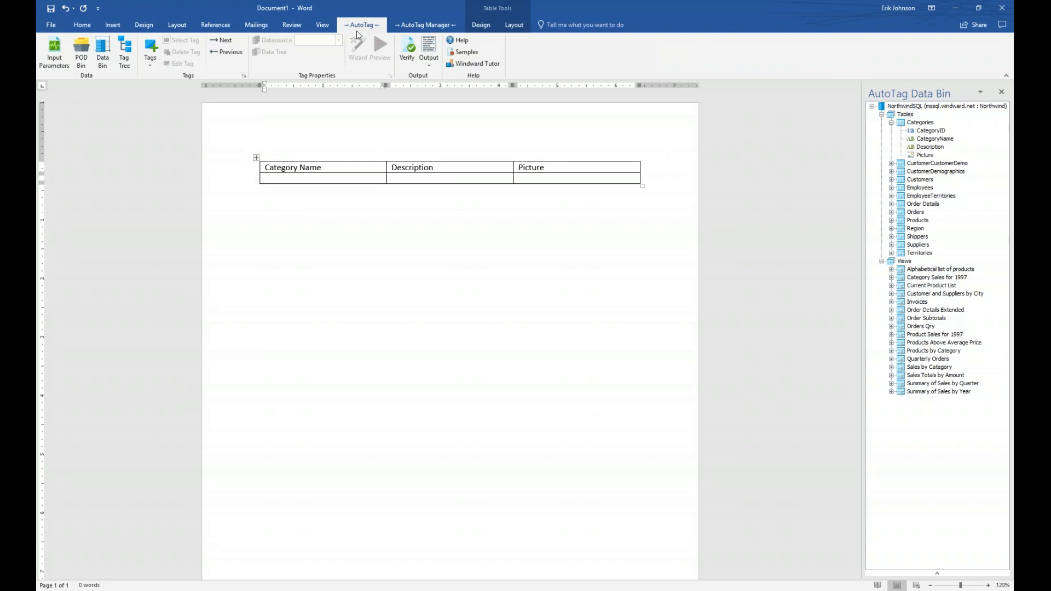
left_click(150, 65)
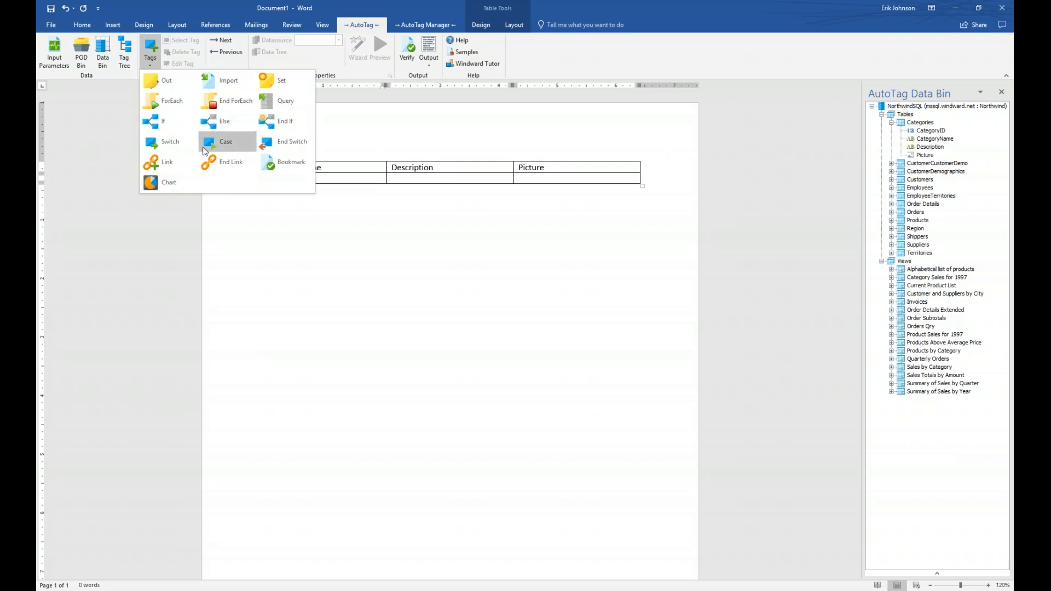
left_click(169, 102)
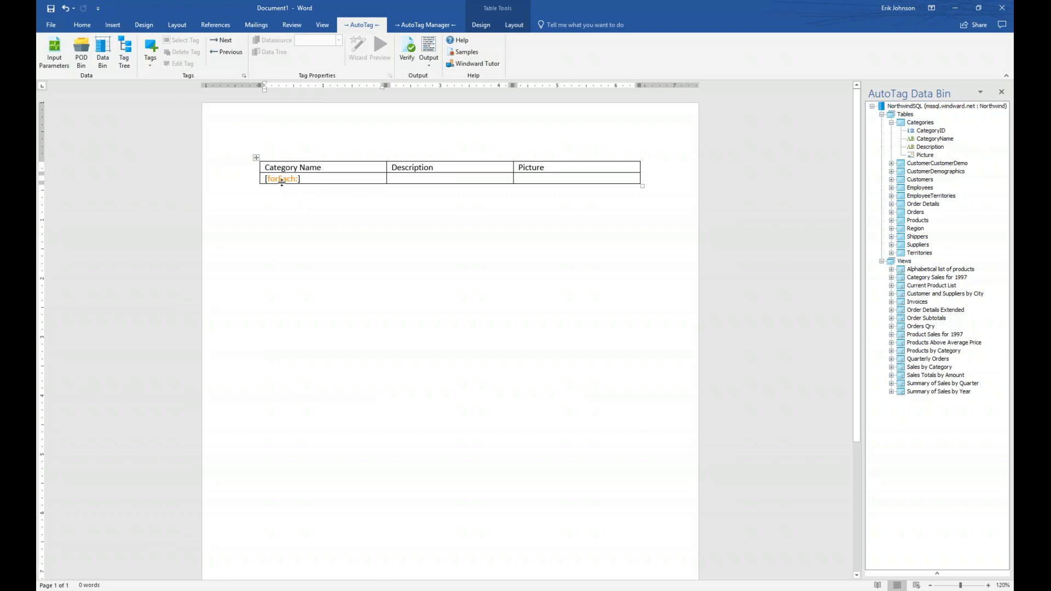
Select the forEach tag in the first data cell to show its ForEach Tag Properties
left_click(286, 179)
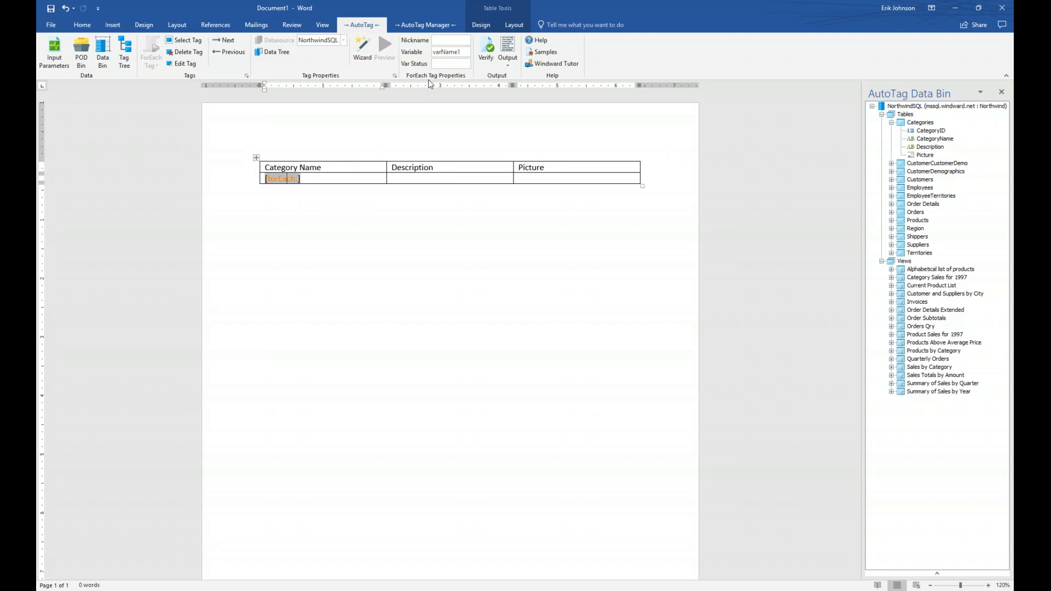
left_click(354, 219)
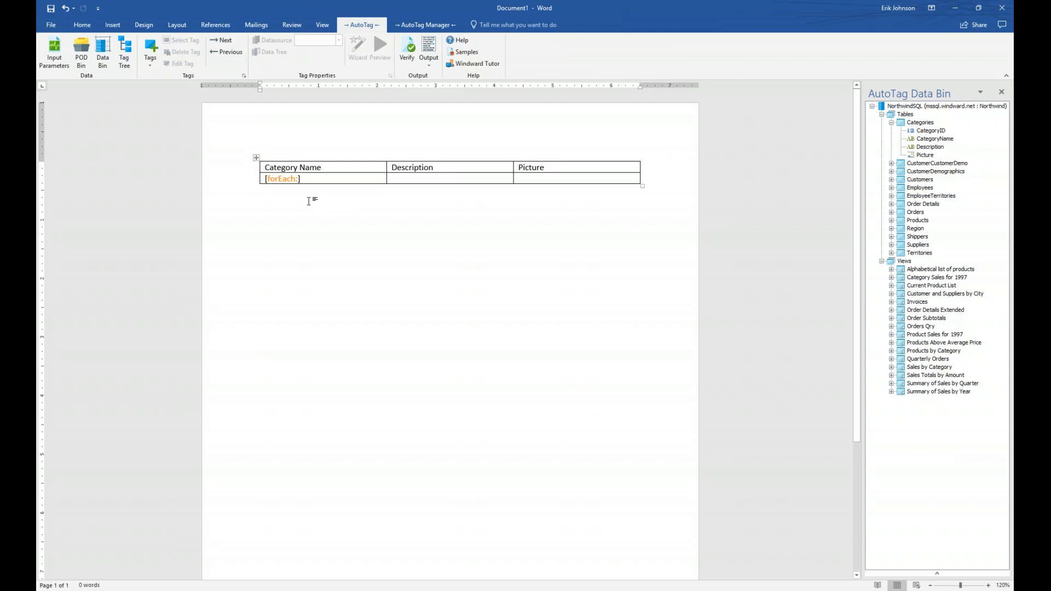
left_click(283, 179)
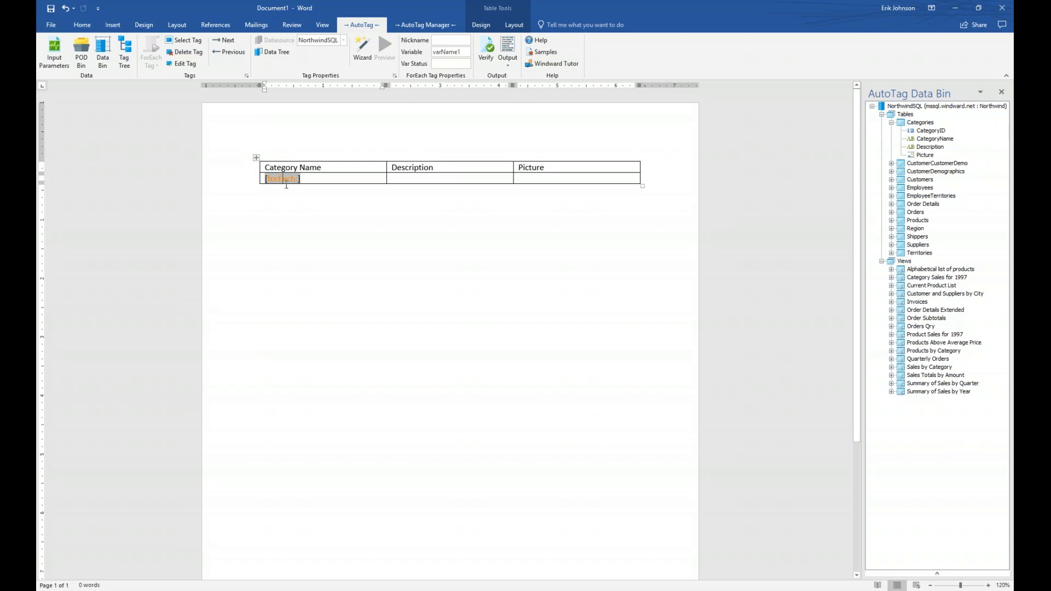
Rename the loop variable from varName1 to varCategories, declining to update tag references
left_click(439, 51)
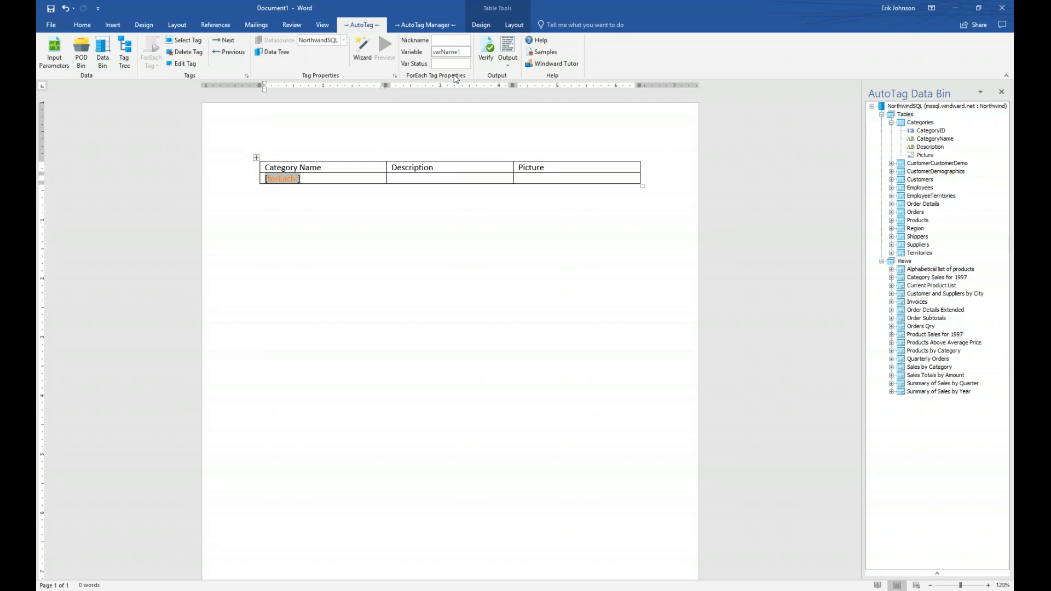
key("shift+End")
type("Categories")
key("Return")
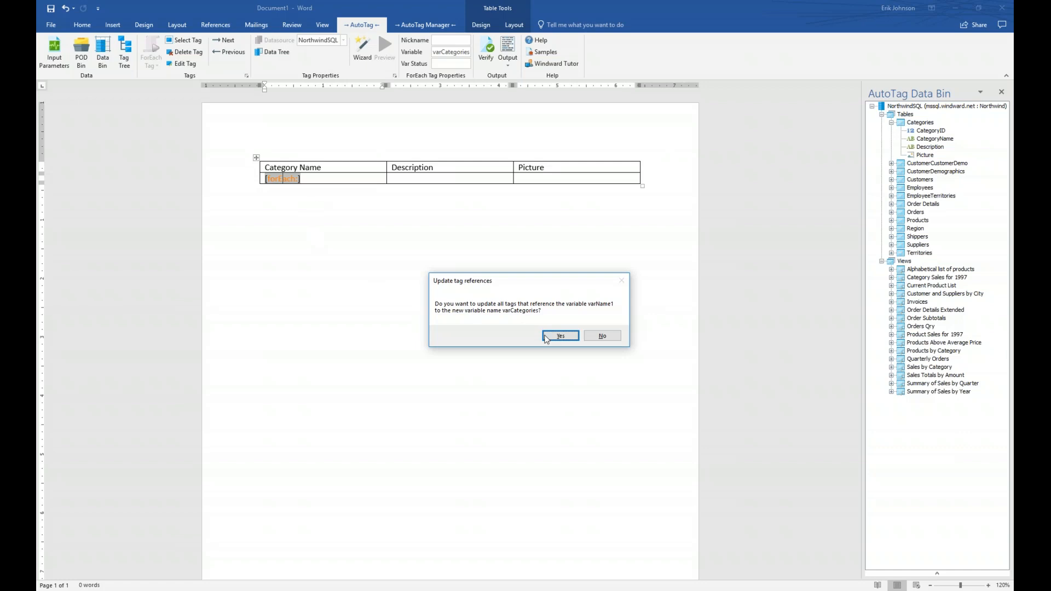
left_click(619, 335)
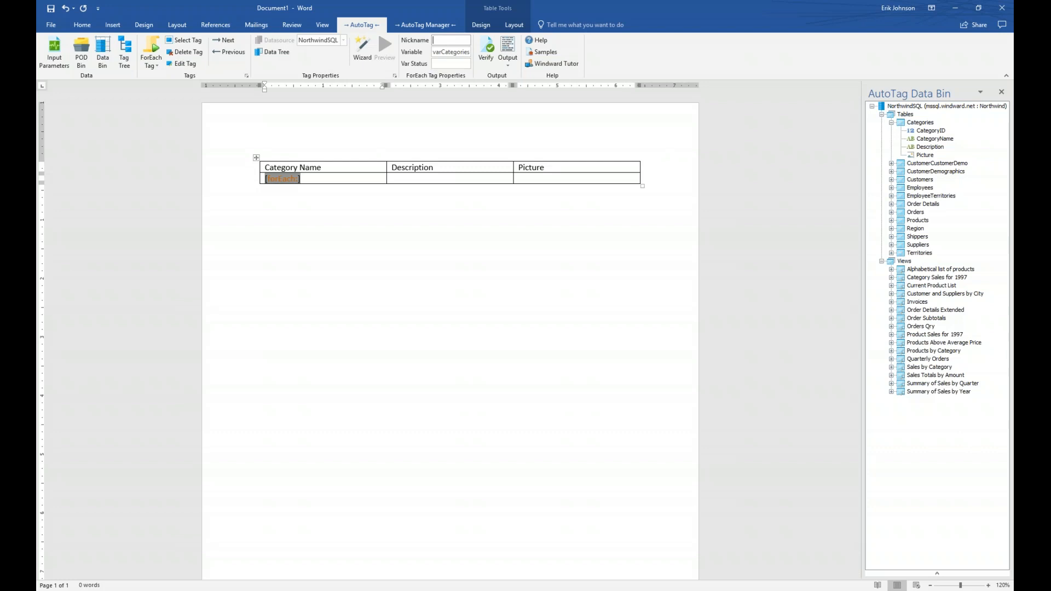
Give the forEach tag the nickname Categories and reselect the [Categories] tag
type("Categories")
key("Return")
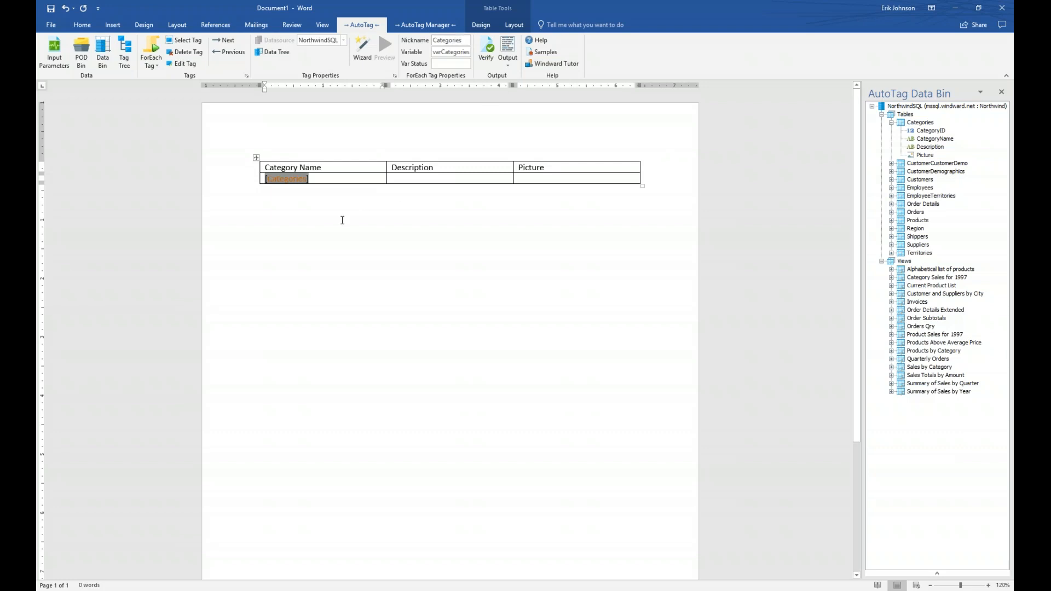
left_click(293, 197)
left_click(287, 180)
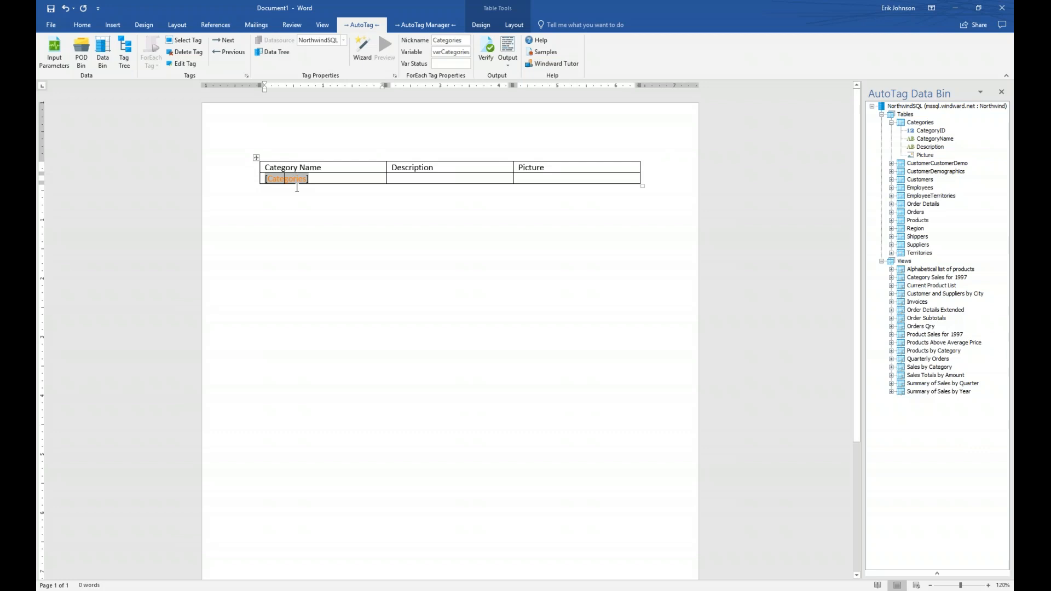
mouse_move(295, 181)
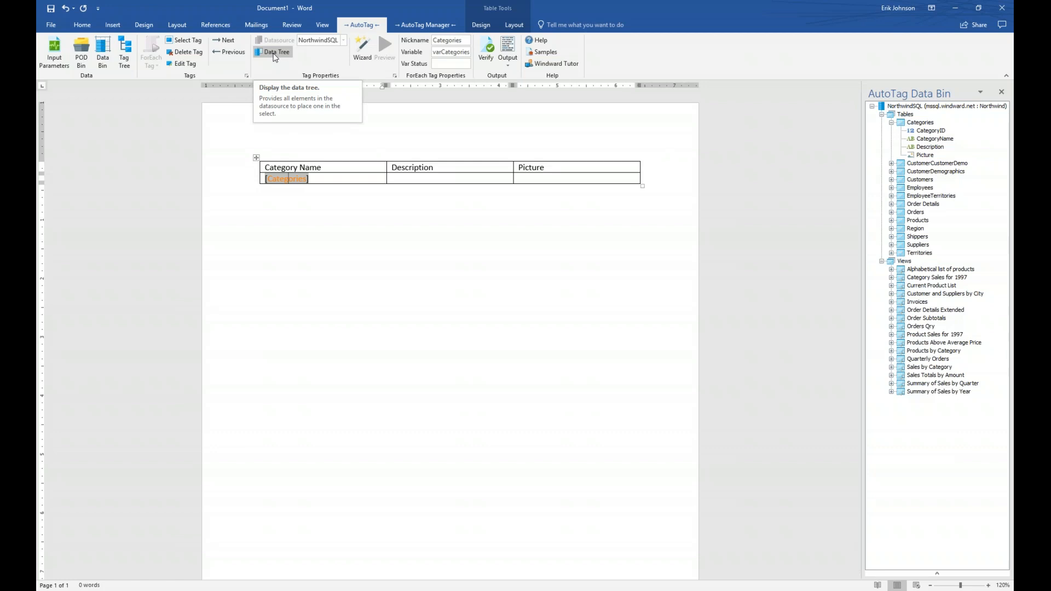
Set the Categories loop to select CategoryID, CategoryName, Description and Picture from dbo.Categories
left_click(274, 52)
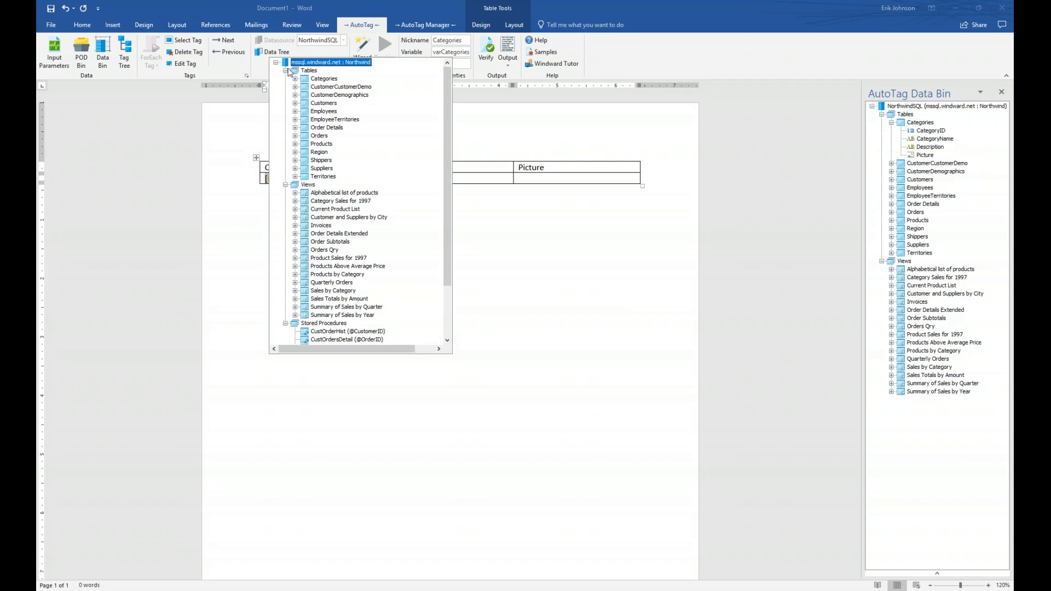
left_click(285, 71)
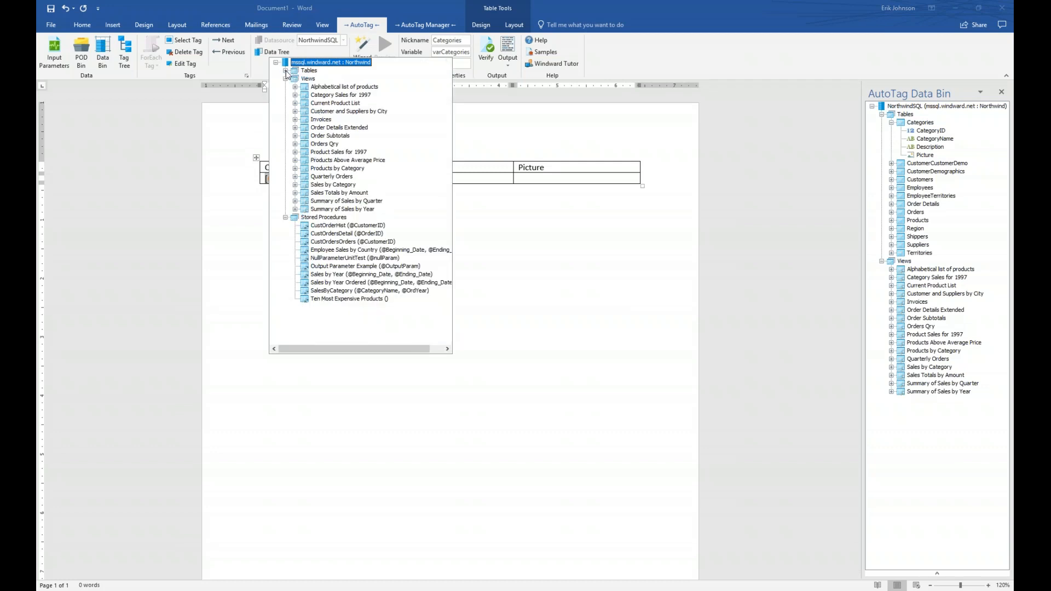
left_click(285, 79)
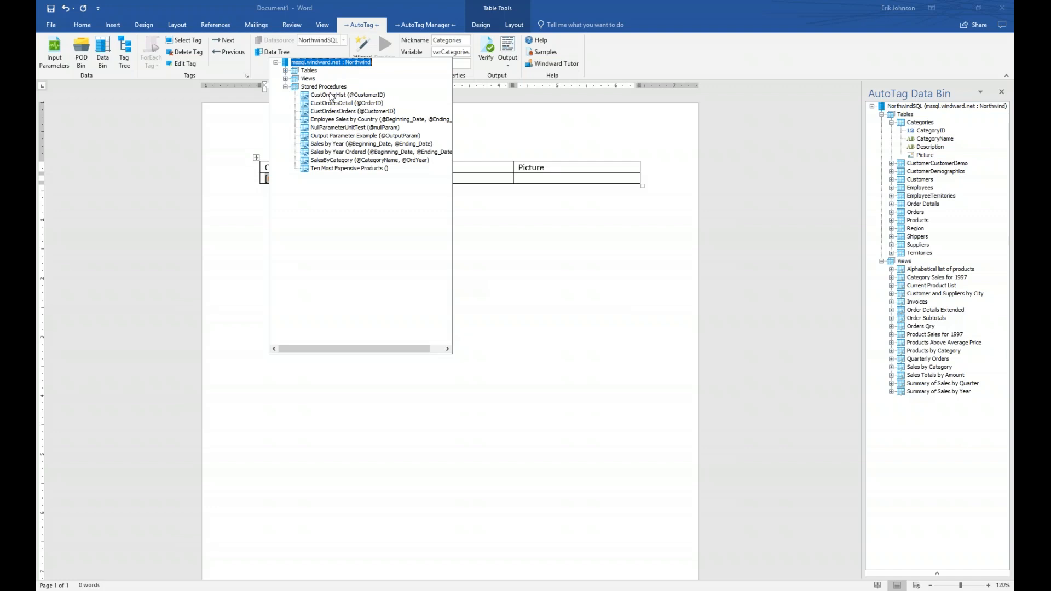
left_click(285, 71)
left_click(295, 79)
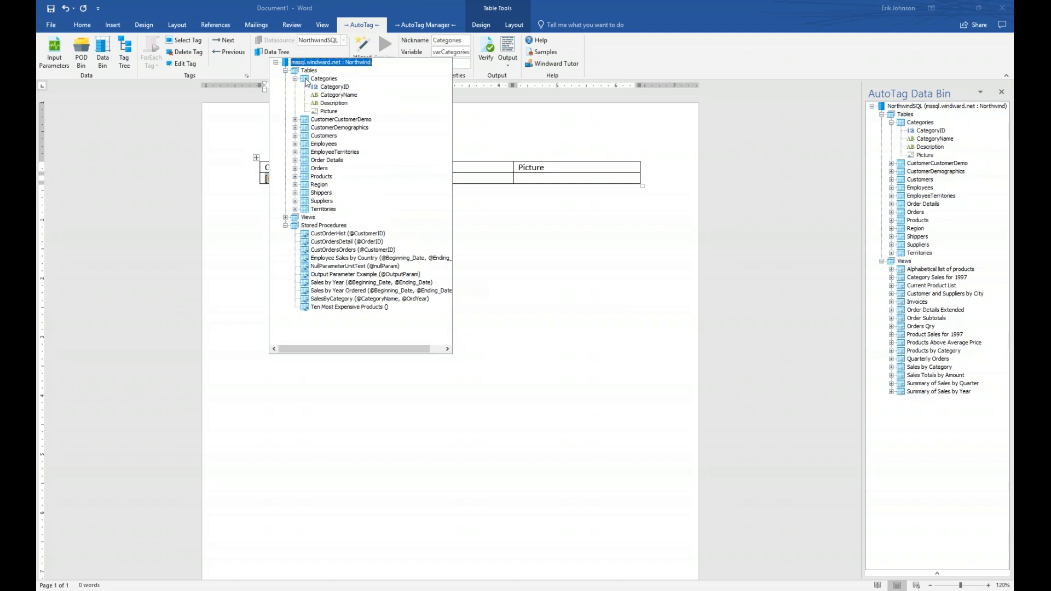
left_click(306, 81)
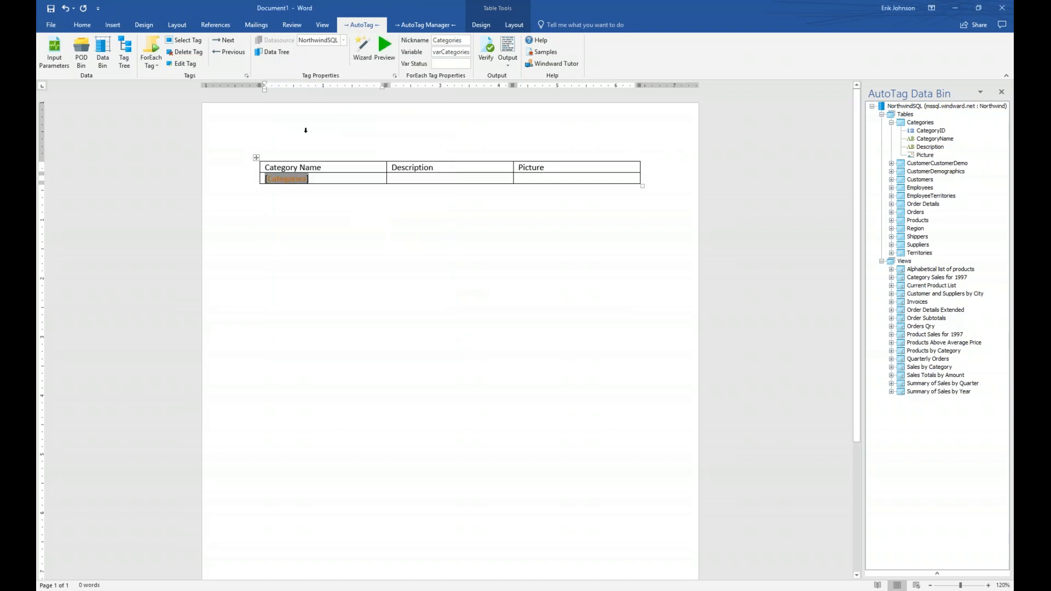
mouse_move(294, 179)
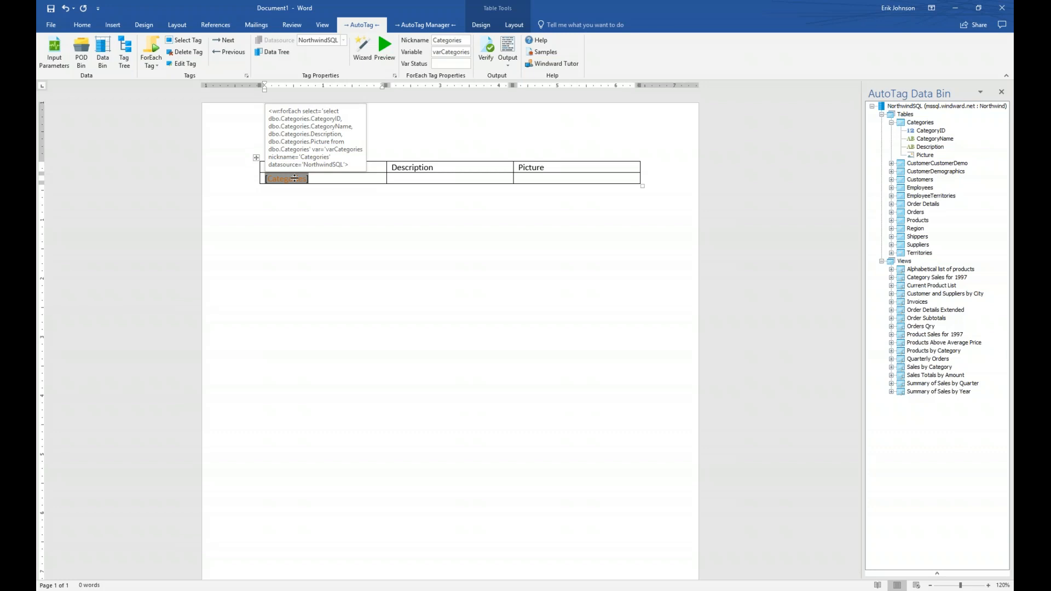
Preview the Categories query's 8 rows, widening the results to show Picture, then close it
left_click(386, 48)
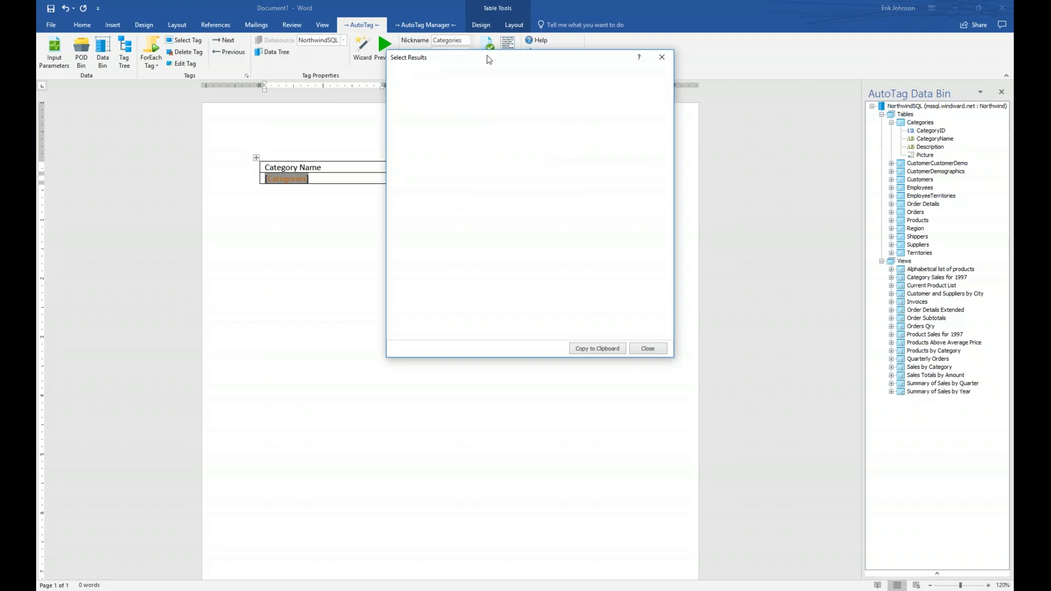
left_click_drag(488, 58, 336, 215)
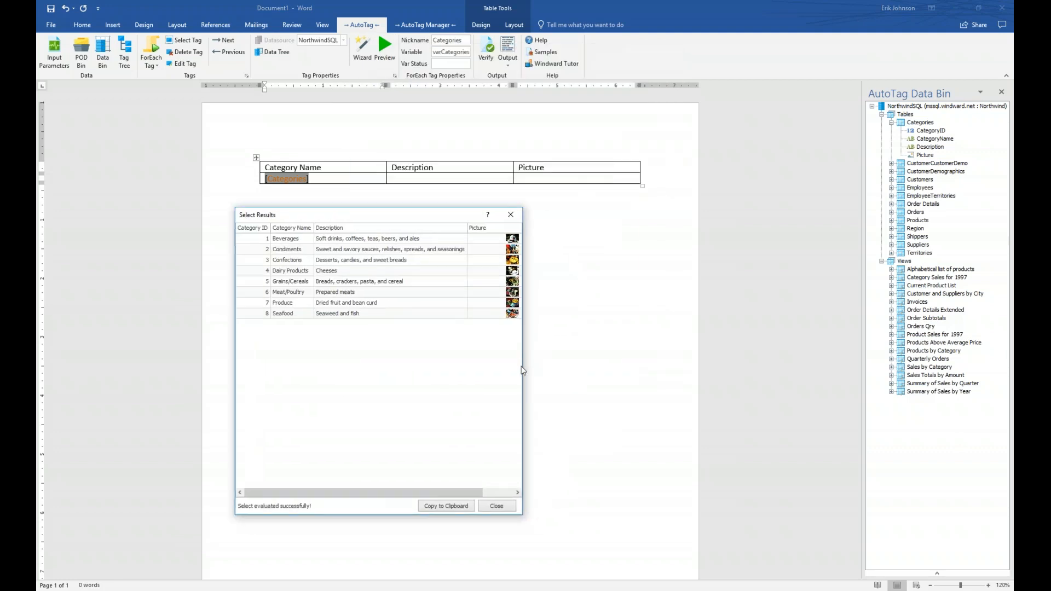
left_click_drag(524, 366, 606, 352)
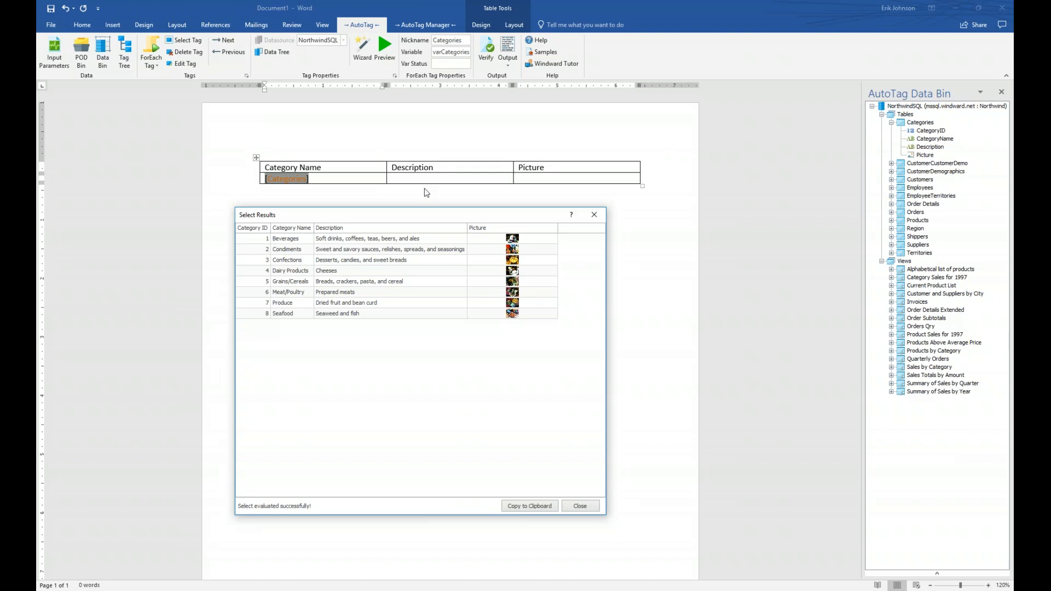
left_click(580, 506)
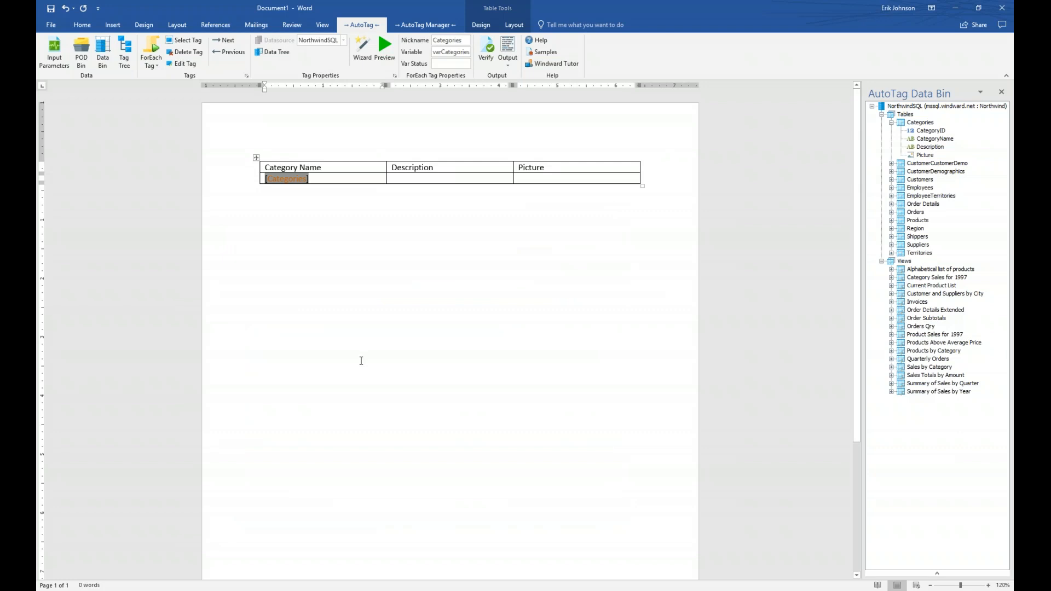
left_click(326, 179)
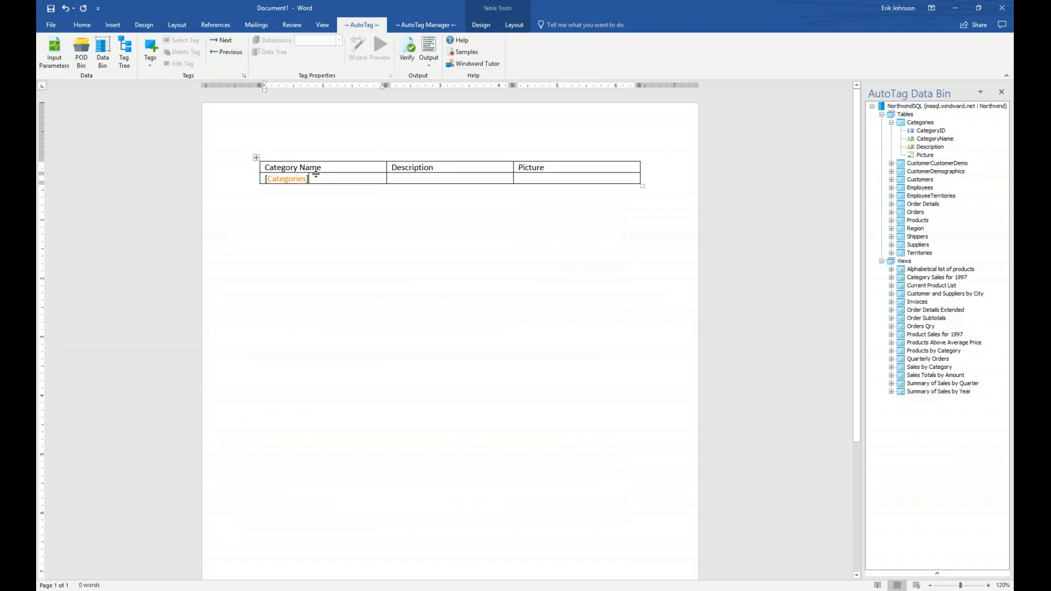
Add an out tag after the Categories tag, bound to the CategoryName field
left_click(151, 49)
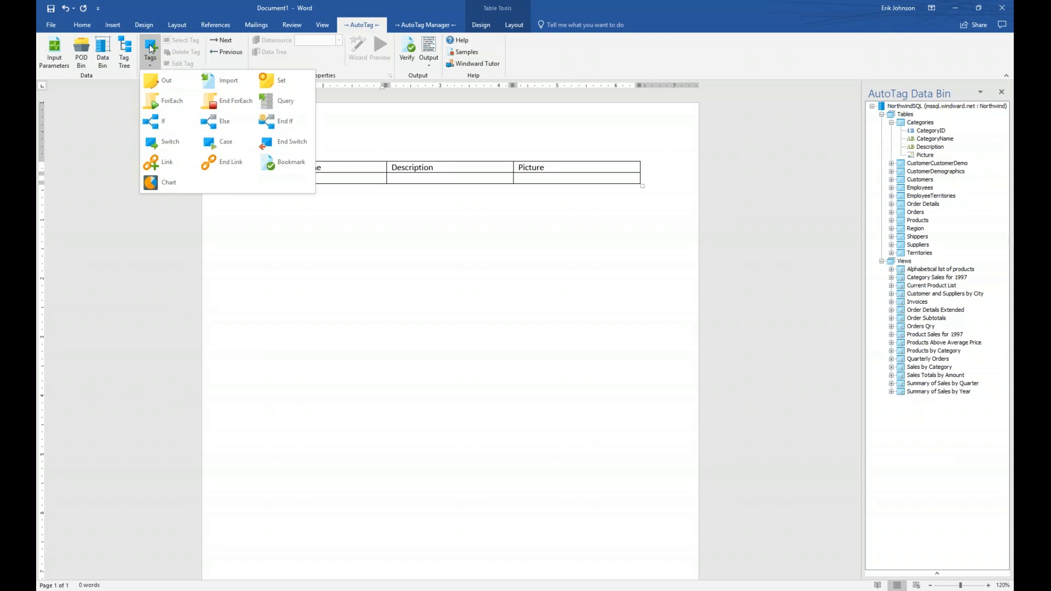
left_click(162, 79)
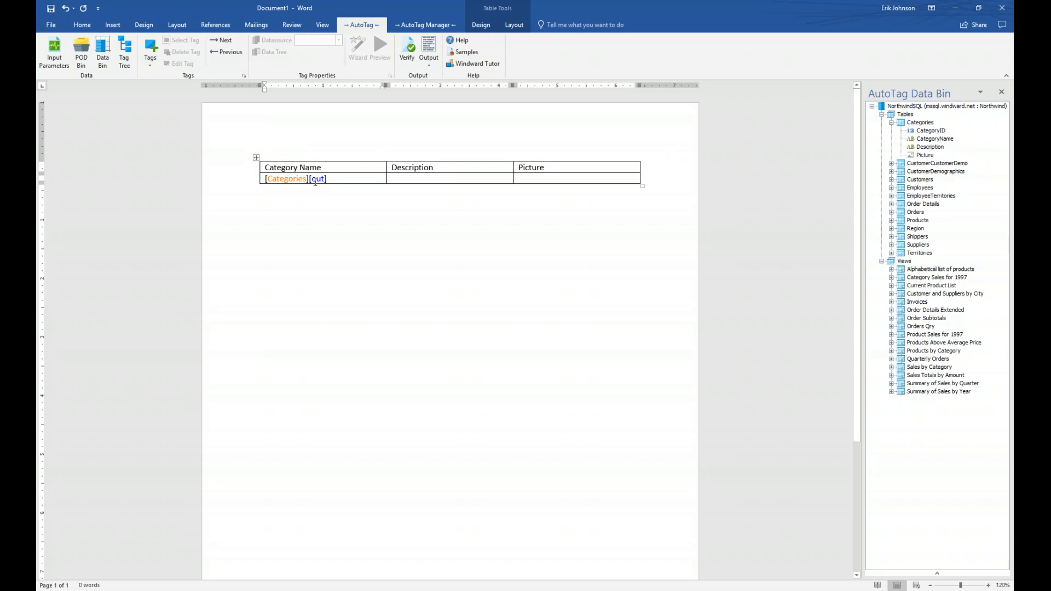
left_click(316, 183)
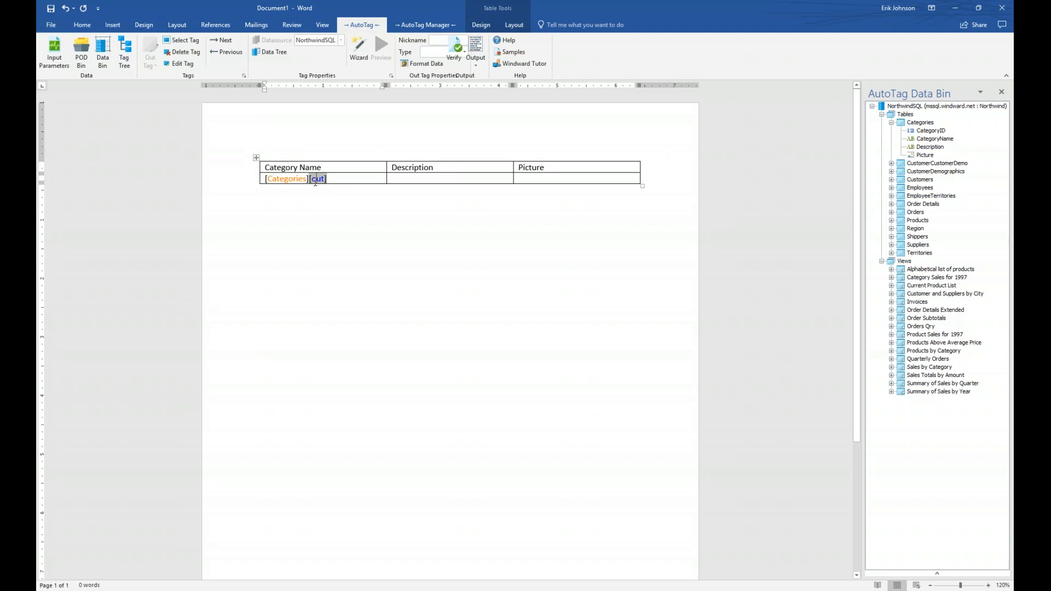
left_click(277, 55)
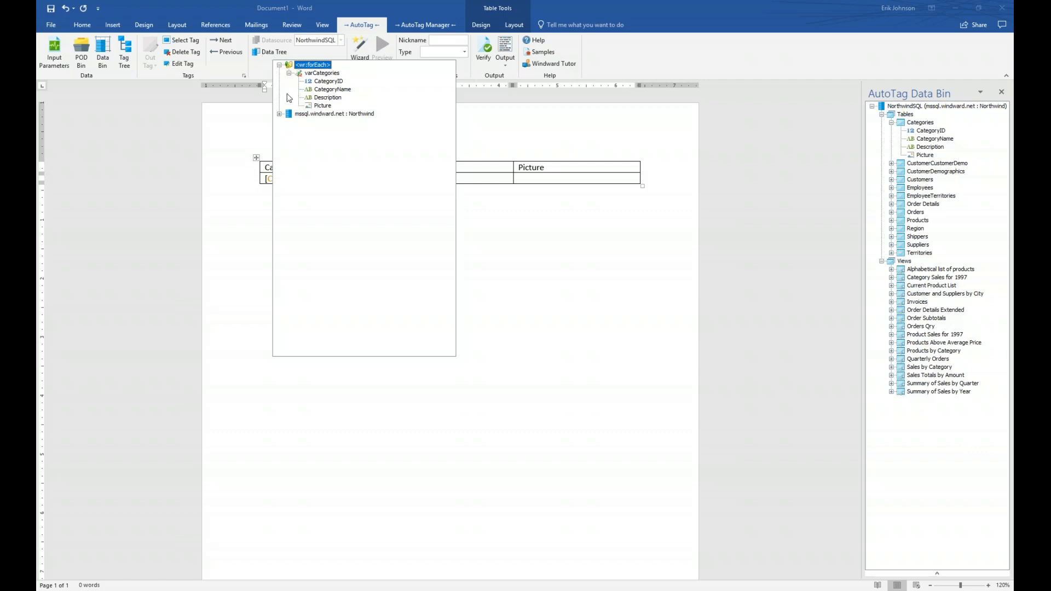
left_click(279, 114)
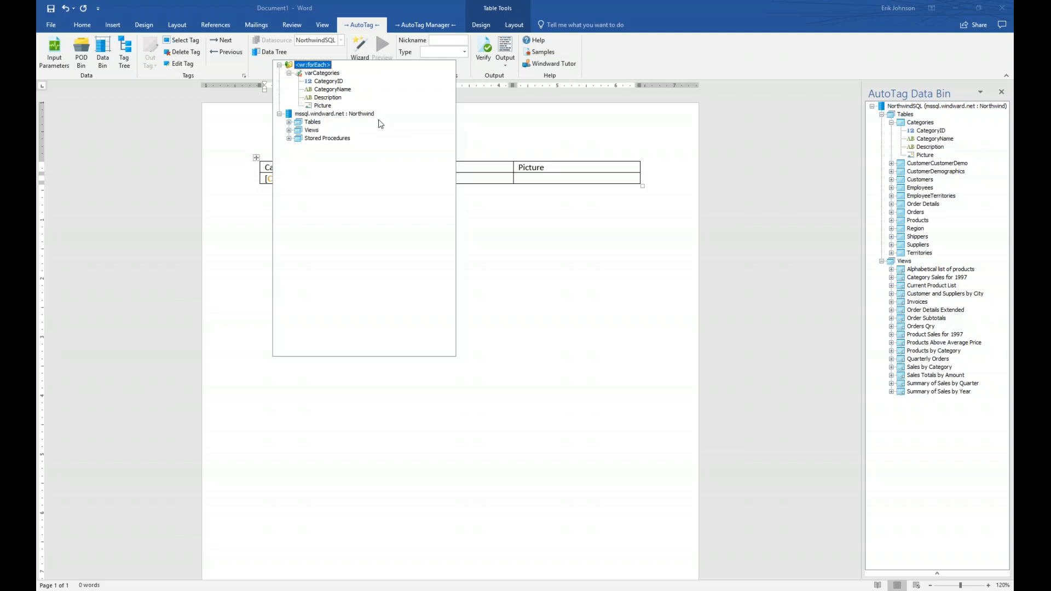
mouse_move(326, 76)
double_click(343, 88)
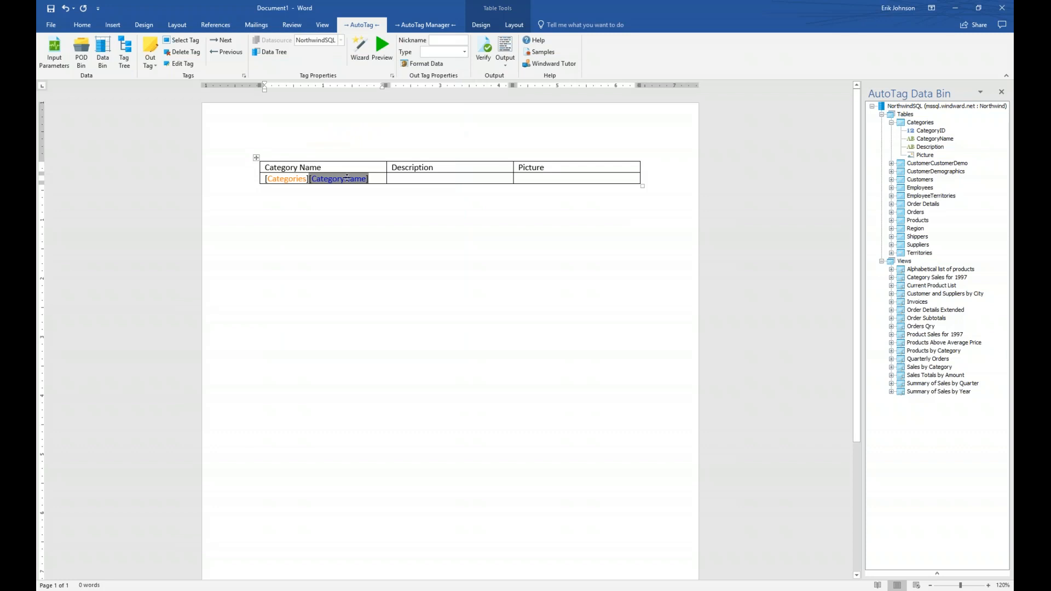
left_click(383, 50)
left_click_drag(457, 56, 367, 222)
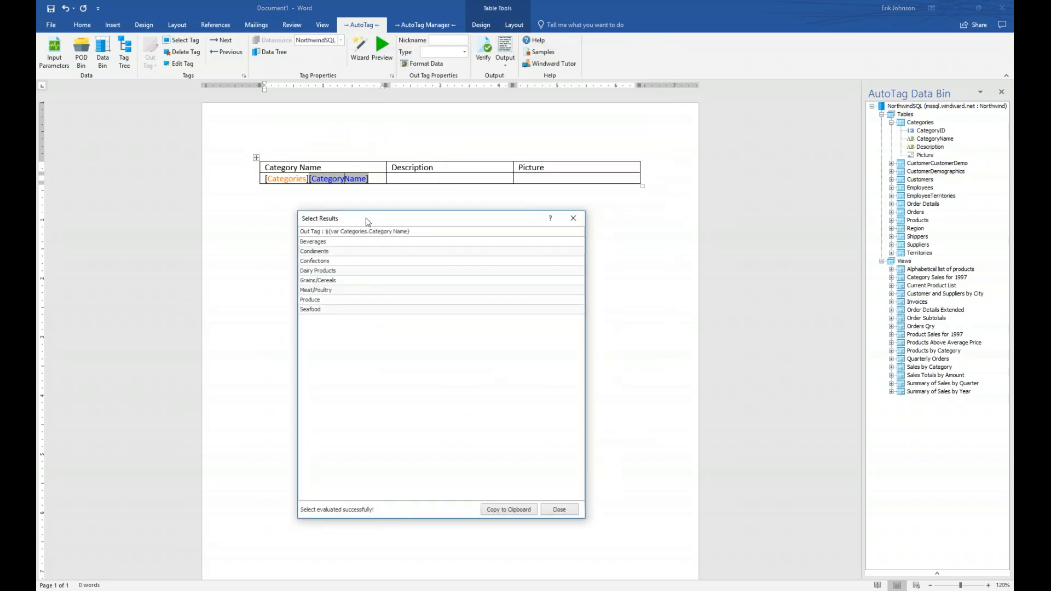
left_click(375, 237)
left_click(559, 509)
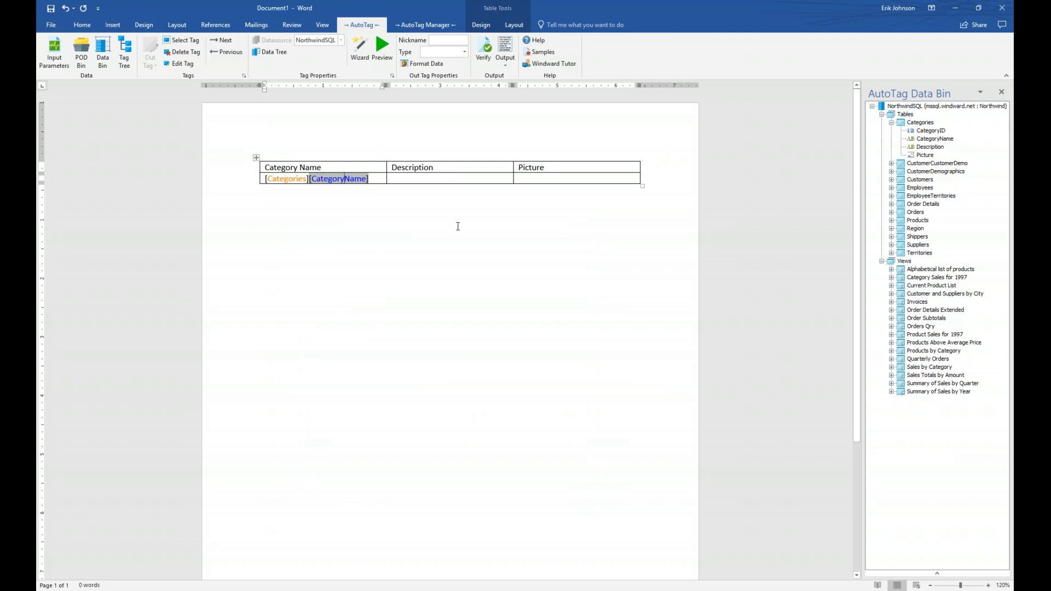
left_click(418, 178)
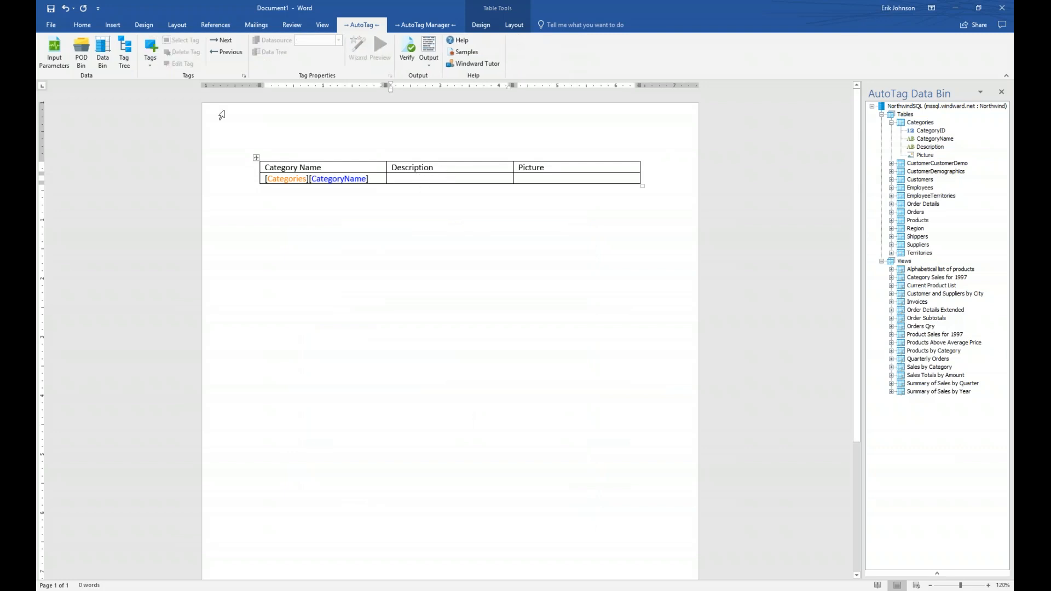
Insert an out tag in the Description cell, bound to the Description field
left_click(150, 57)
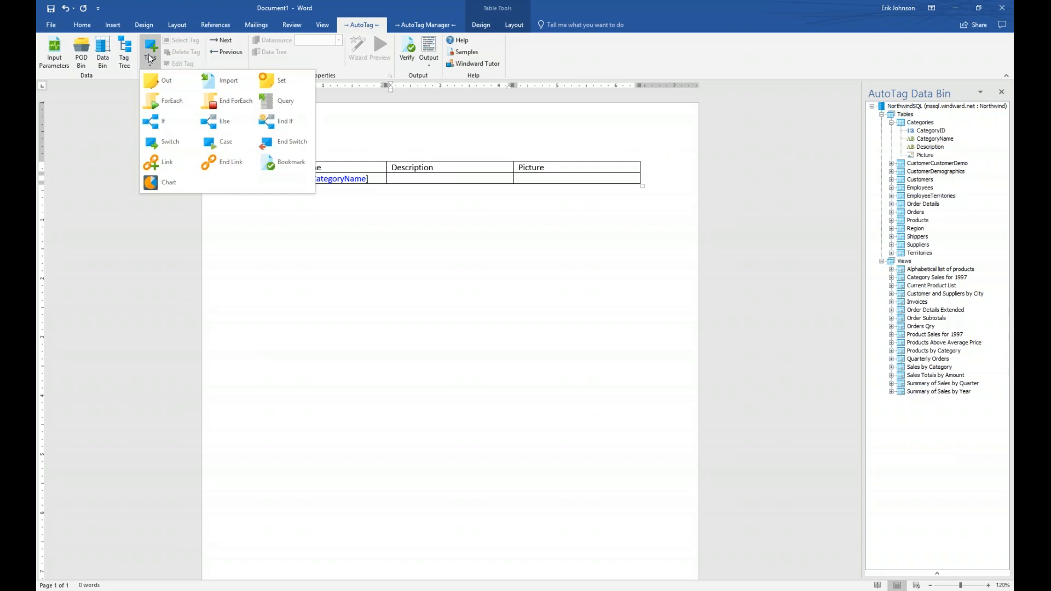
left_click(160, 81)
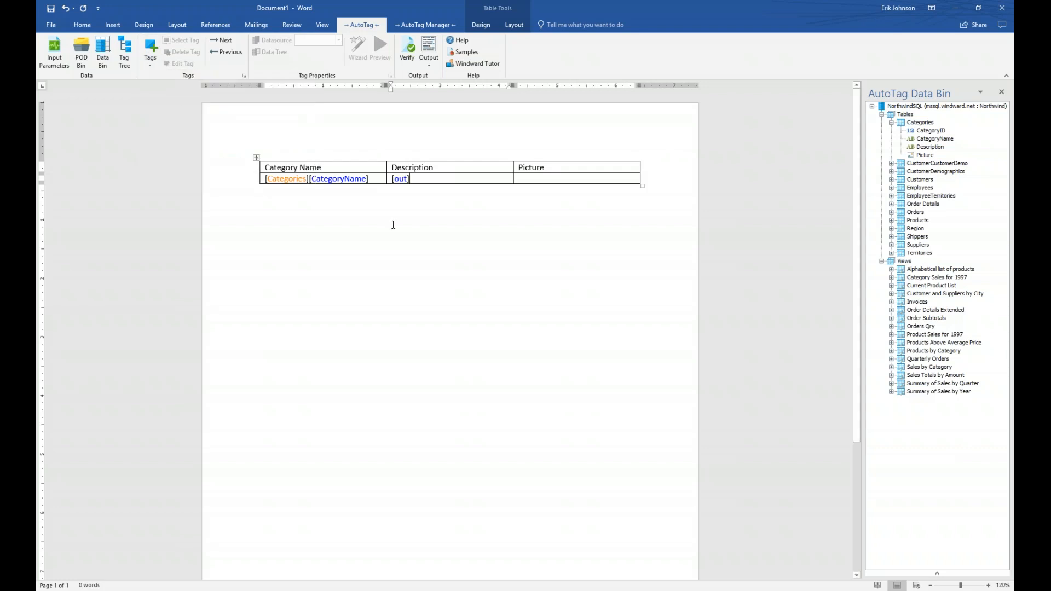
left_click(401, 179)
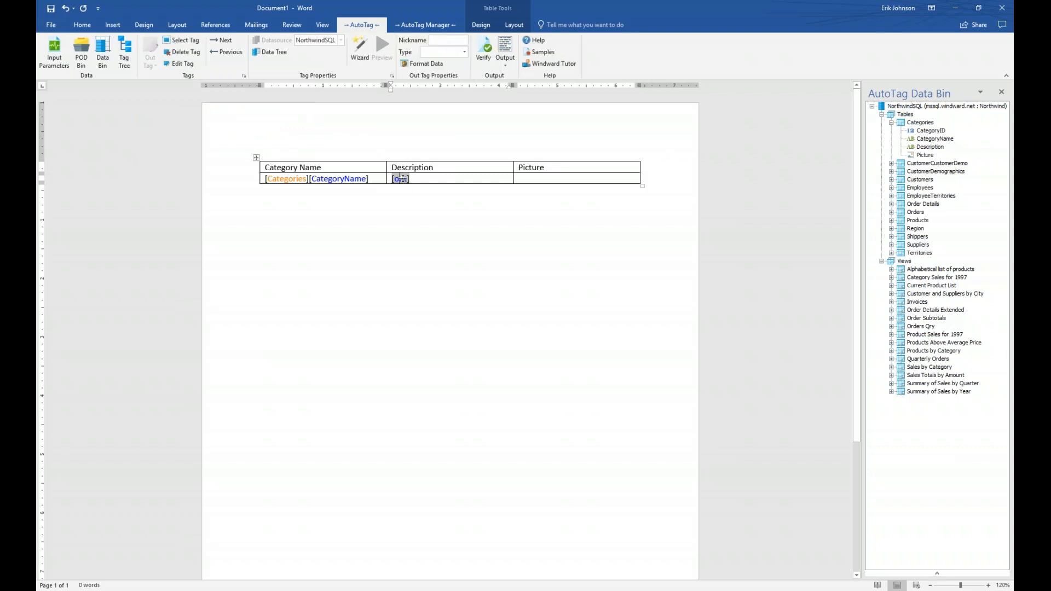
left_click(280, 52)
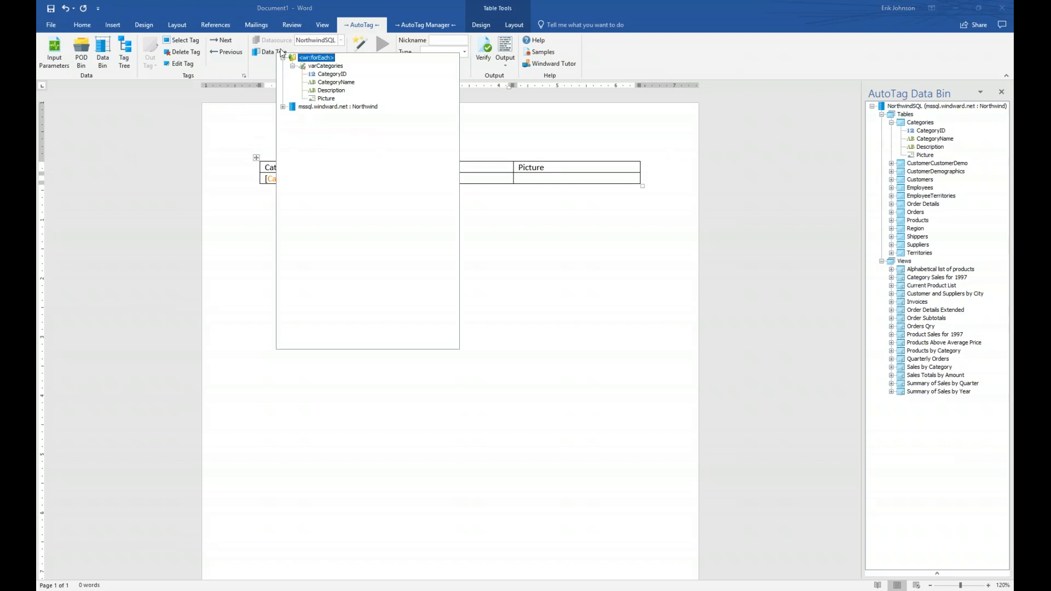
left_click(332, 90)
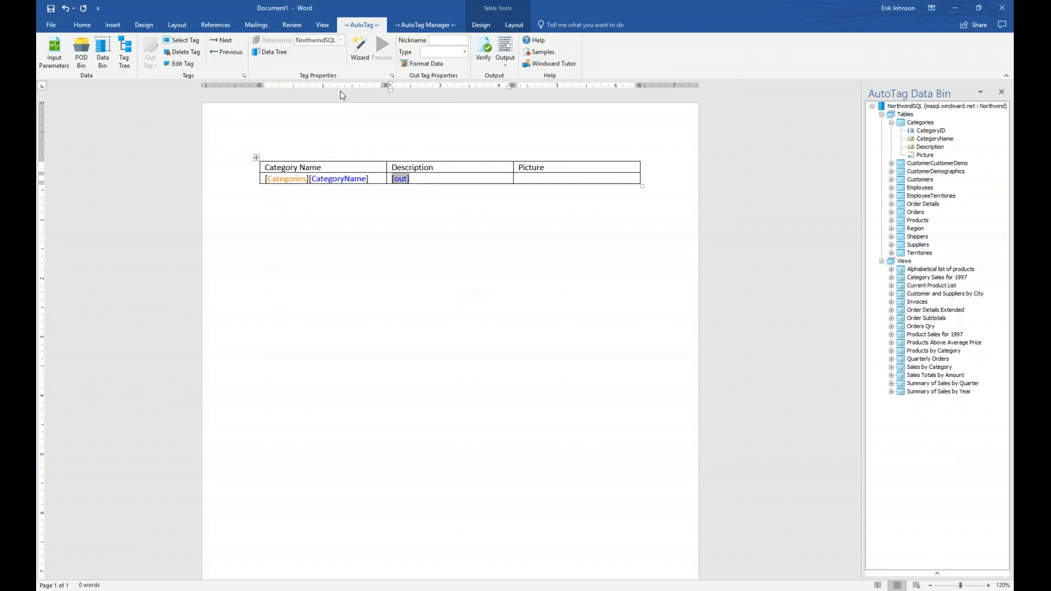
left_click(551, 180)
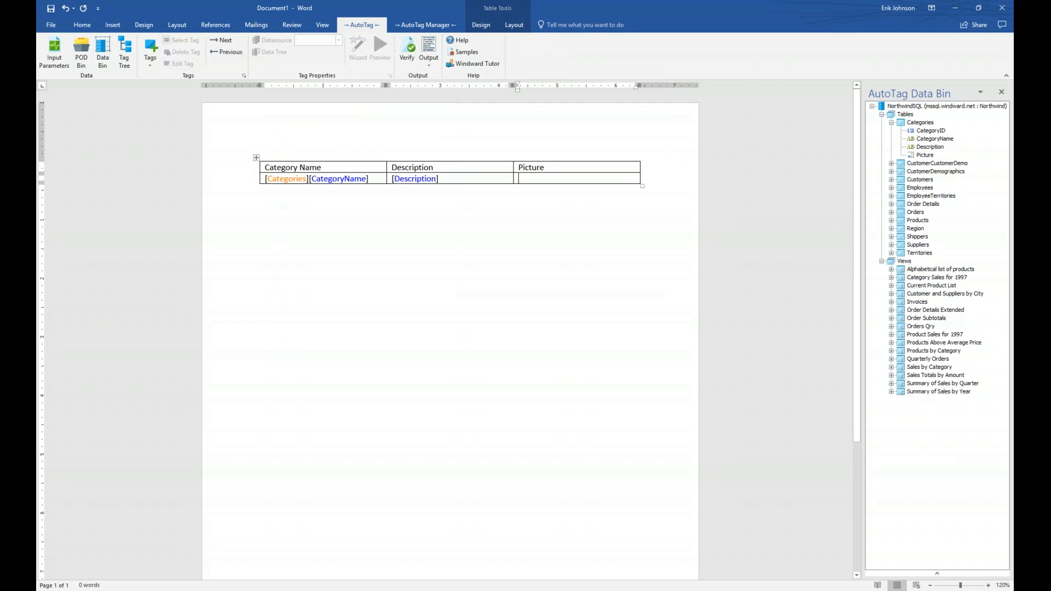
Insert an out tag in the Picture cell, bound to the Picture field
left_click(150, 54)
left_click(163, 81)
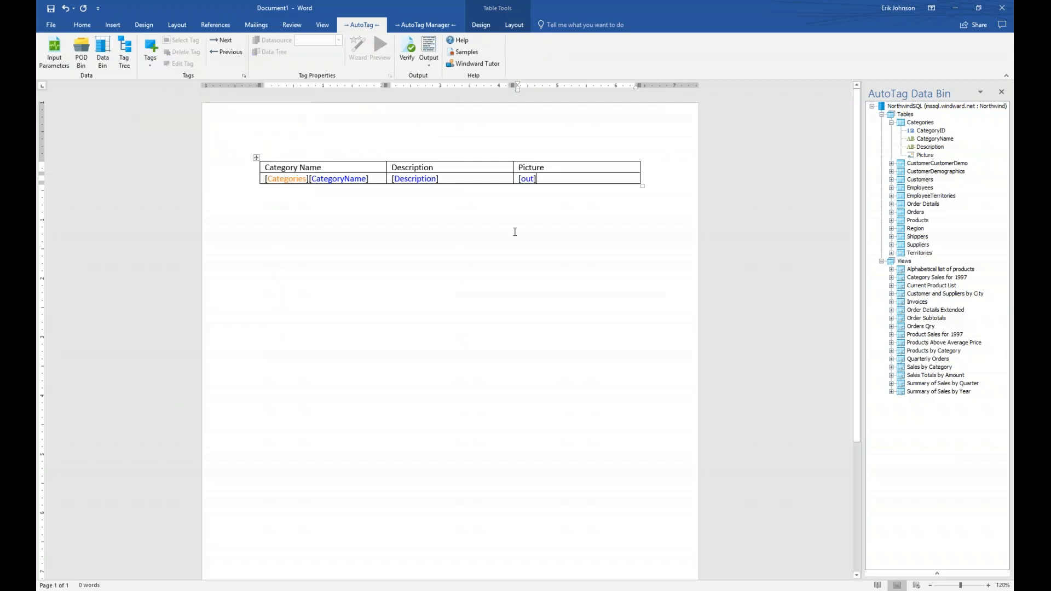
left_click(527, 178)
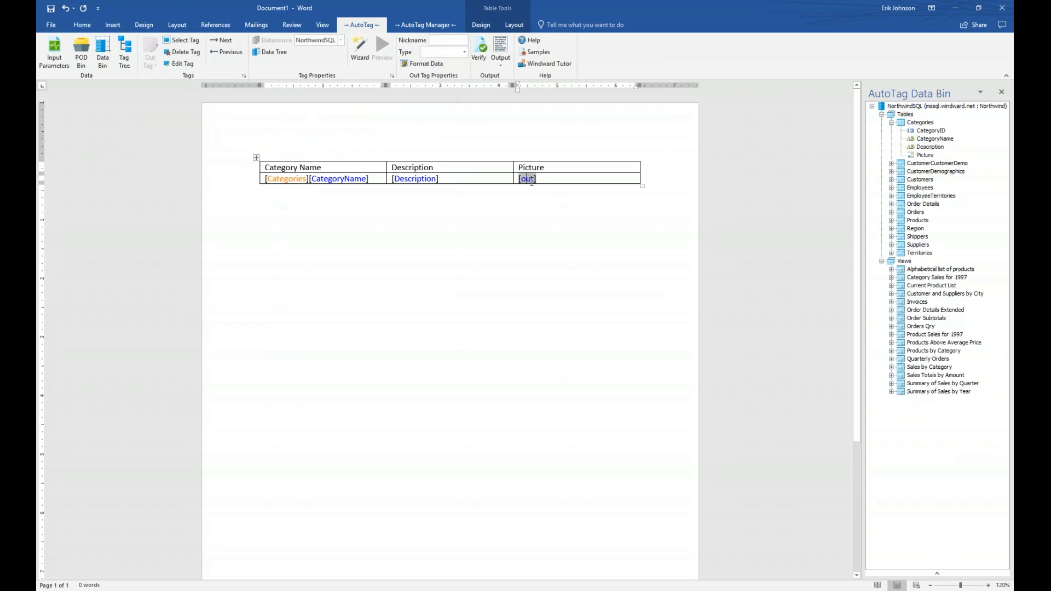
left_click(279, 54)
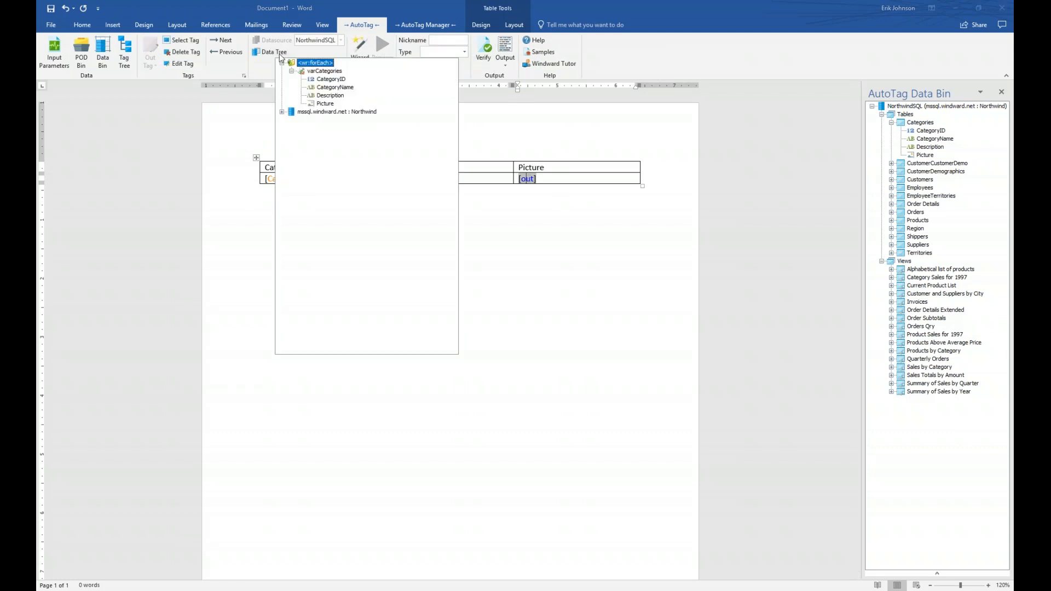
left_click(326, 104)
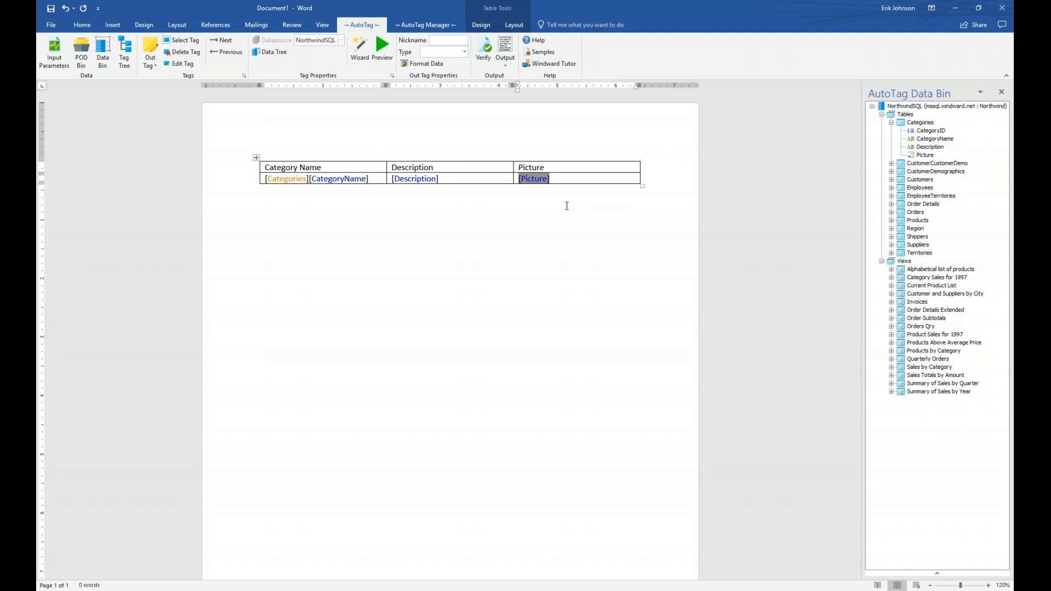
left_click(605, 178)
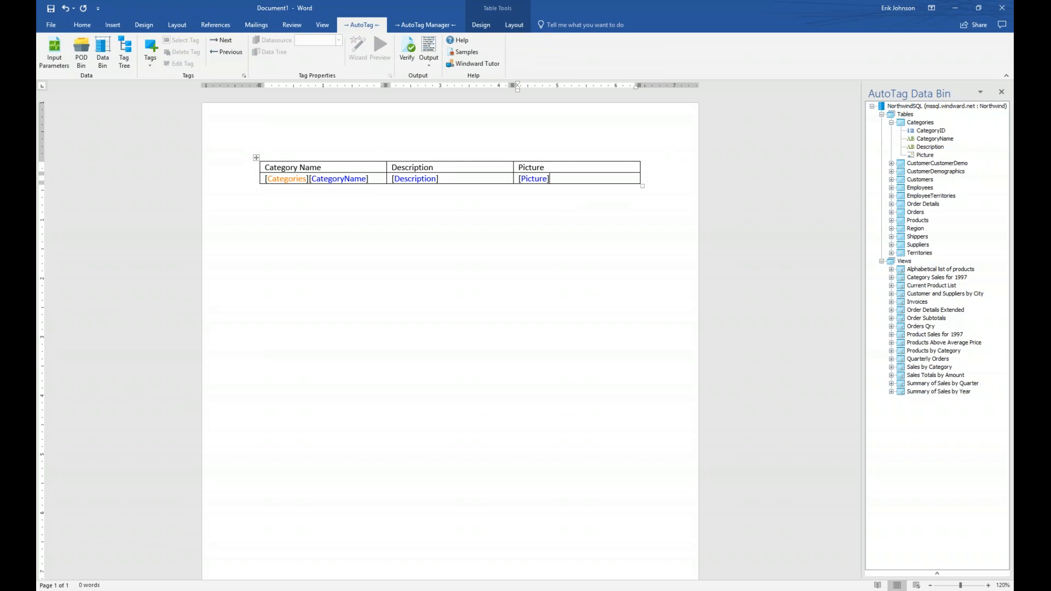
left_click(319, 205)
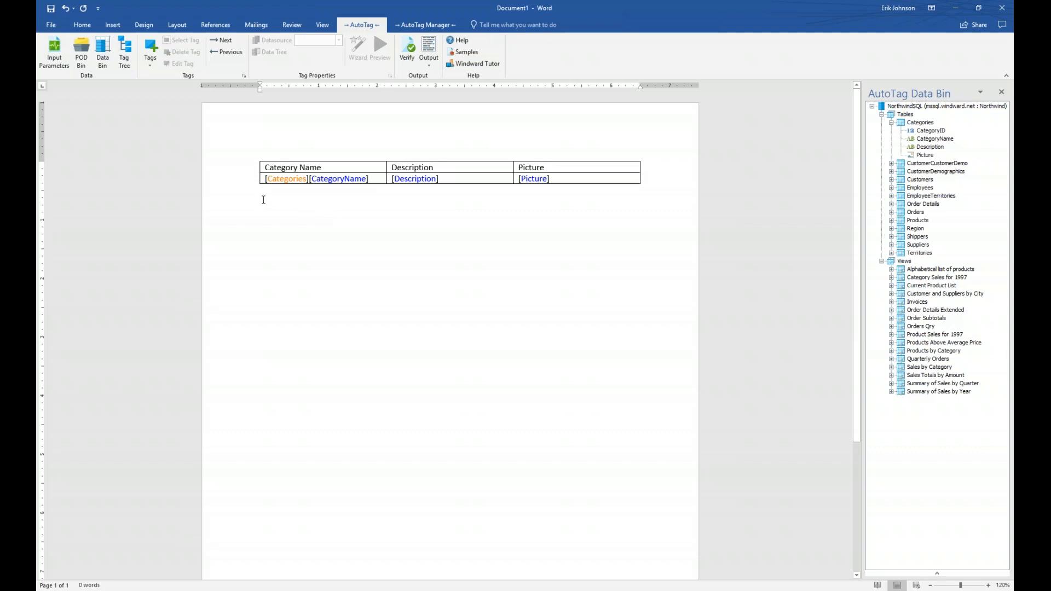
Add a ForEach end tag below the table with the nickname EndForEach
left_click(143, 49)
left_click(235, 103)
left_click(283, 191)
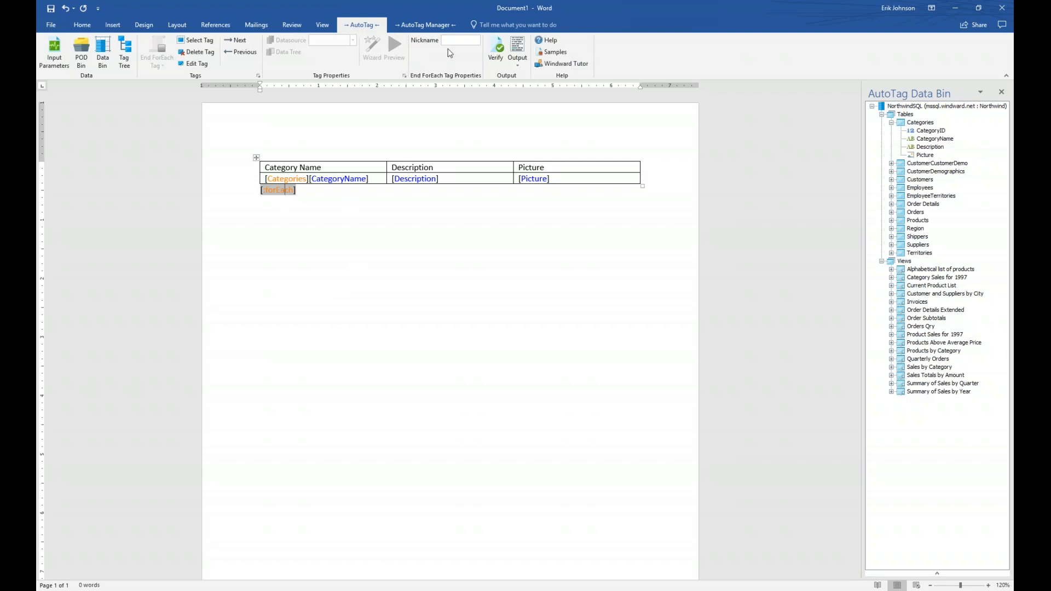
type("End")
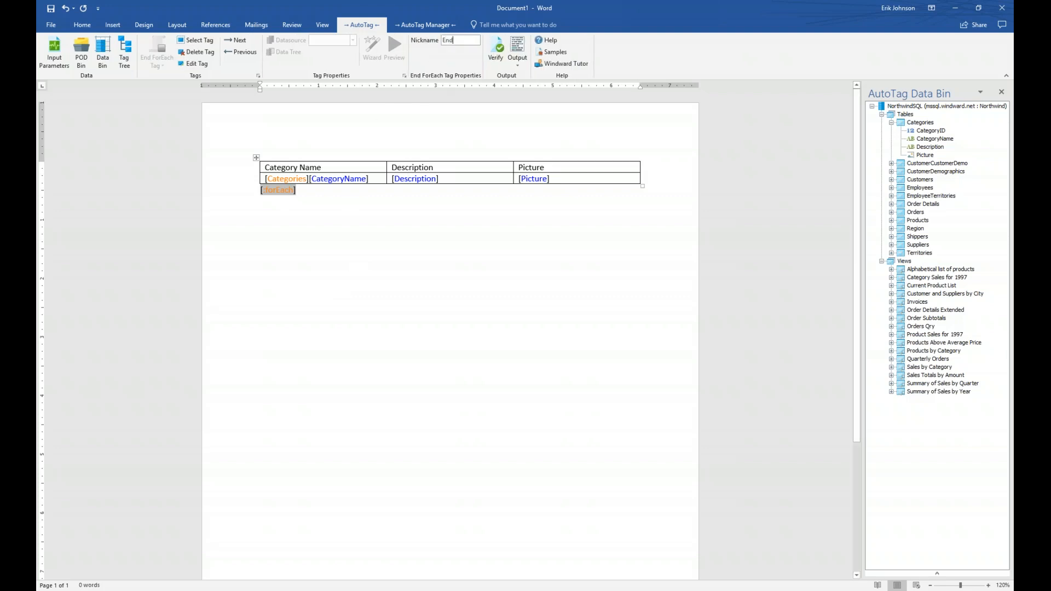
type("ForEach")
key("Return")
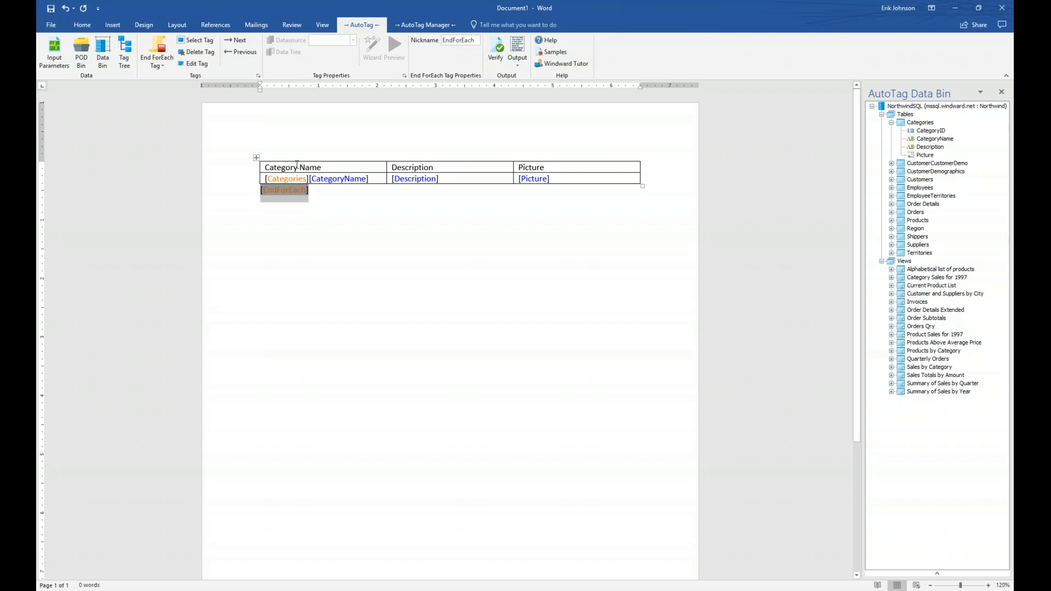
left_click(256, 158)
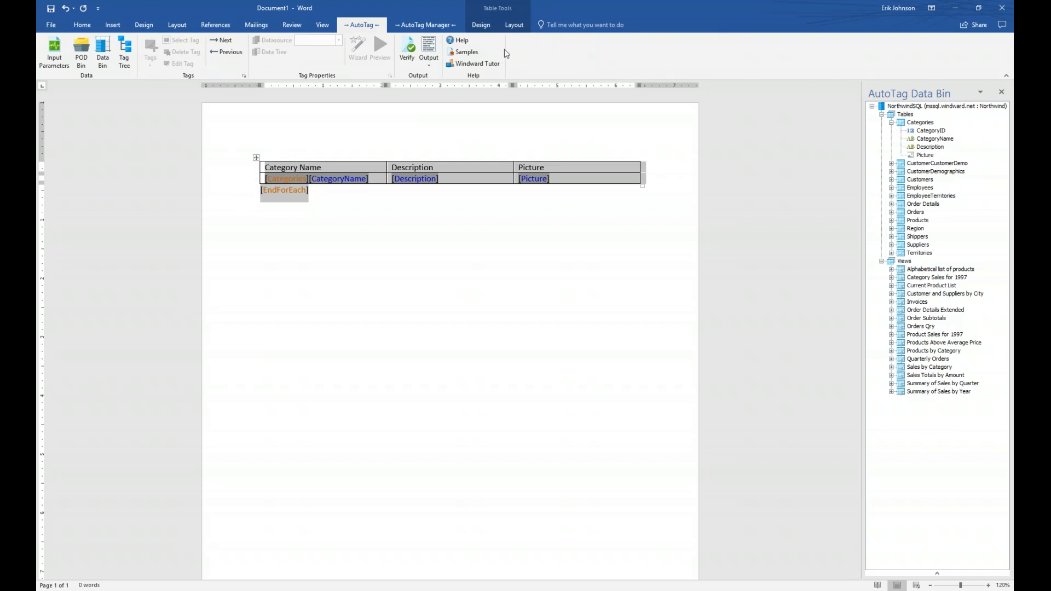
Apply Grid Table 4 - Accent 6 to the category table with First Column unchecked
left_click(481, 24)
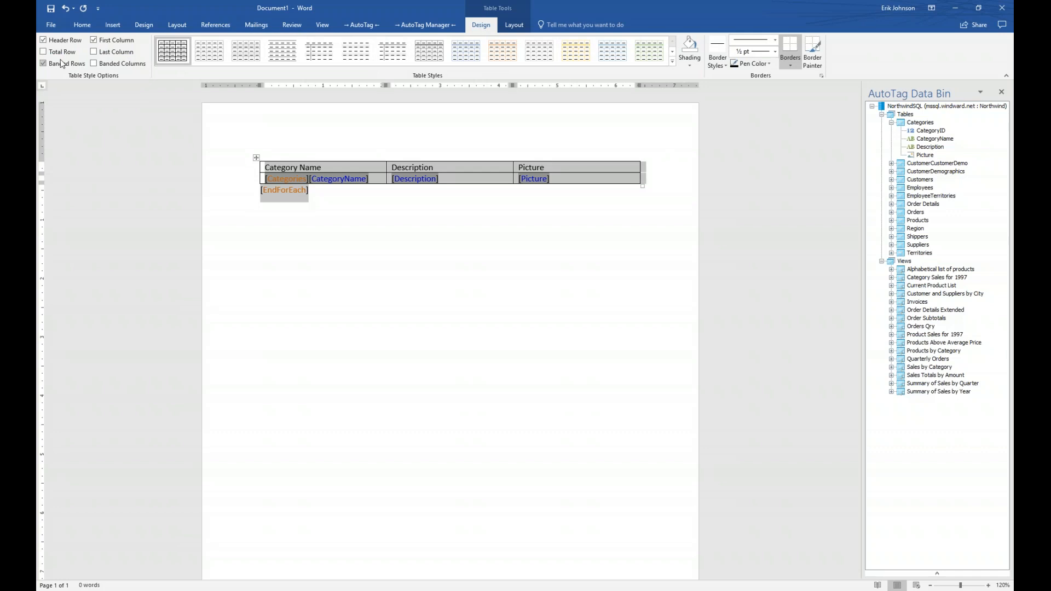
left_click(106, 42)
left_click(672, 62)
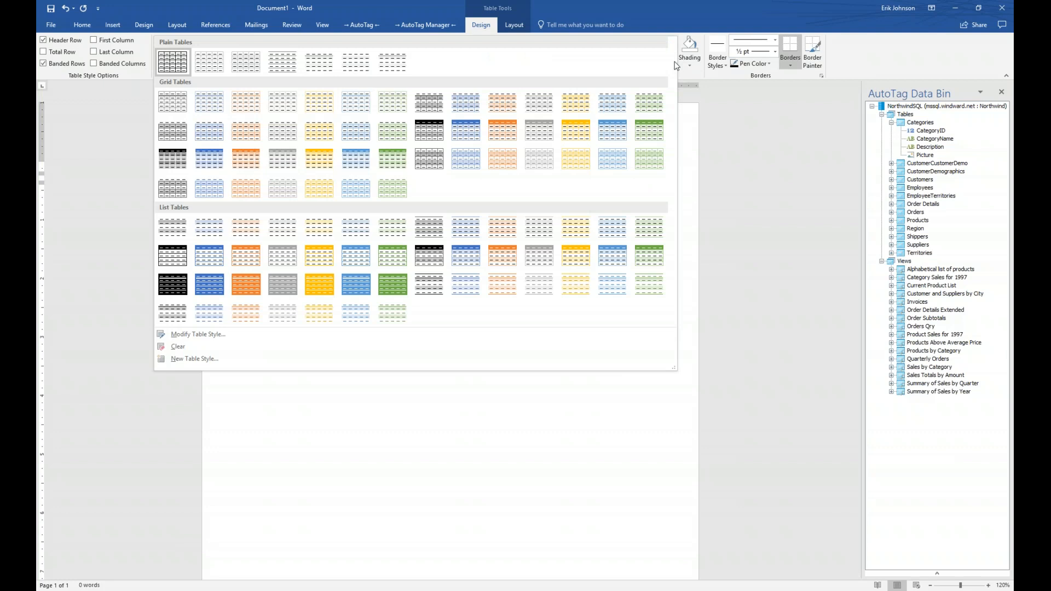
left_click(651, 131)
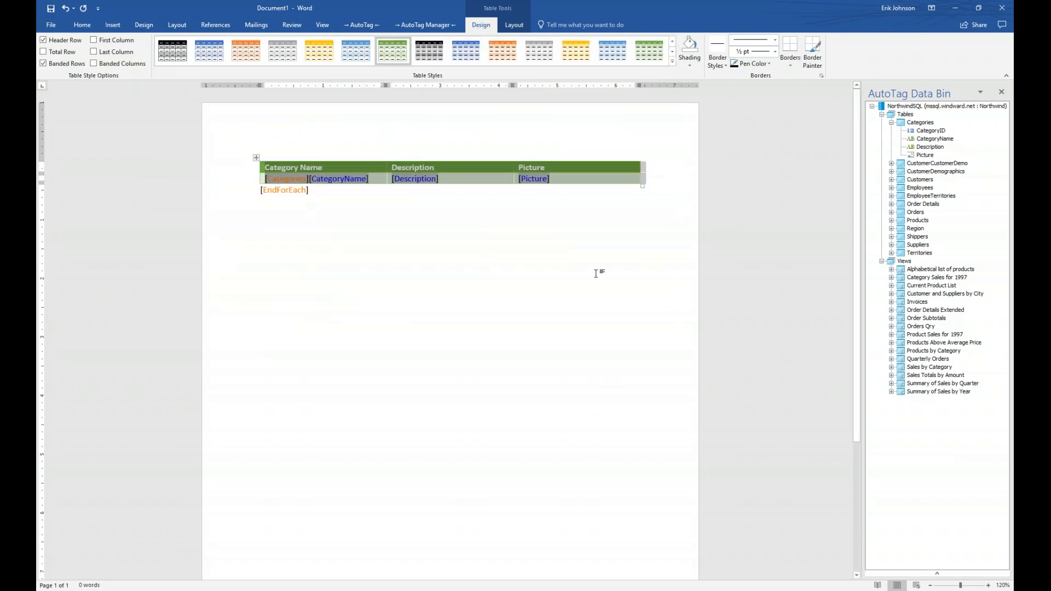
left_click(409, 215)
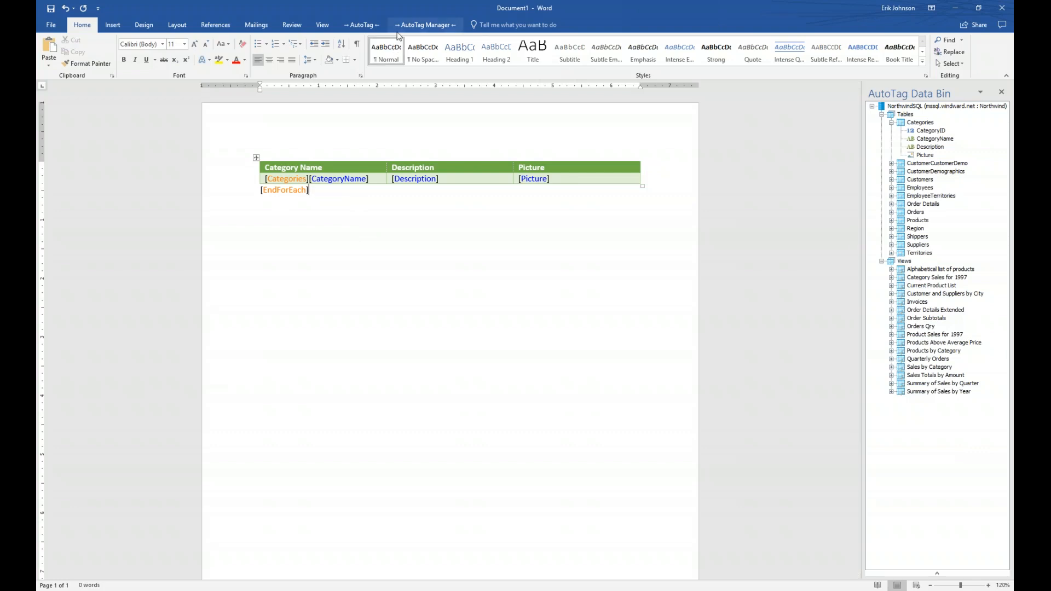
Output a DOCX report, saving the template to the Desktop as Category Name.docx, replacing the existing file
left_click(368, 26)
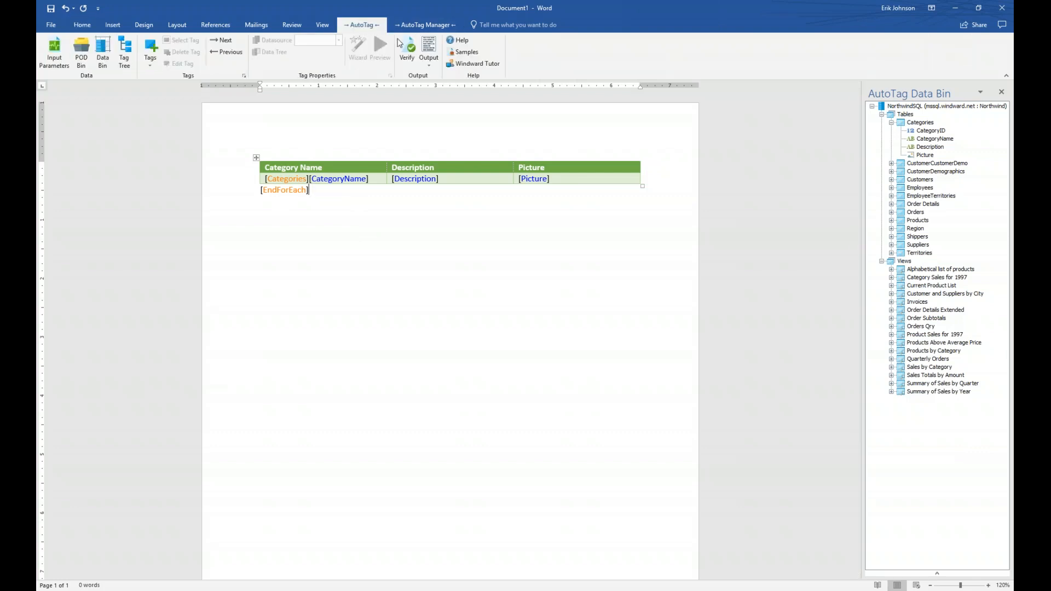
left_click(433, 67)
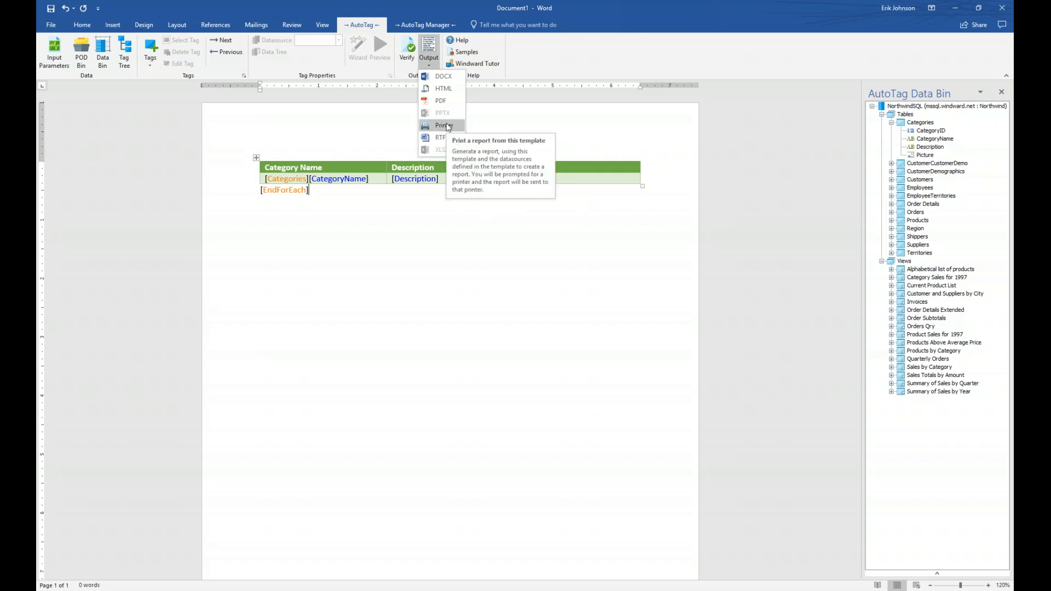
left_click(451, 80)
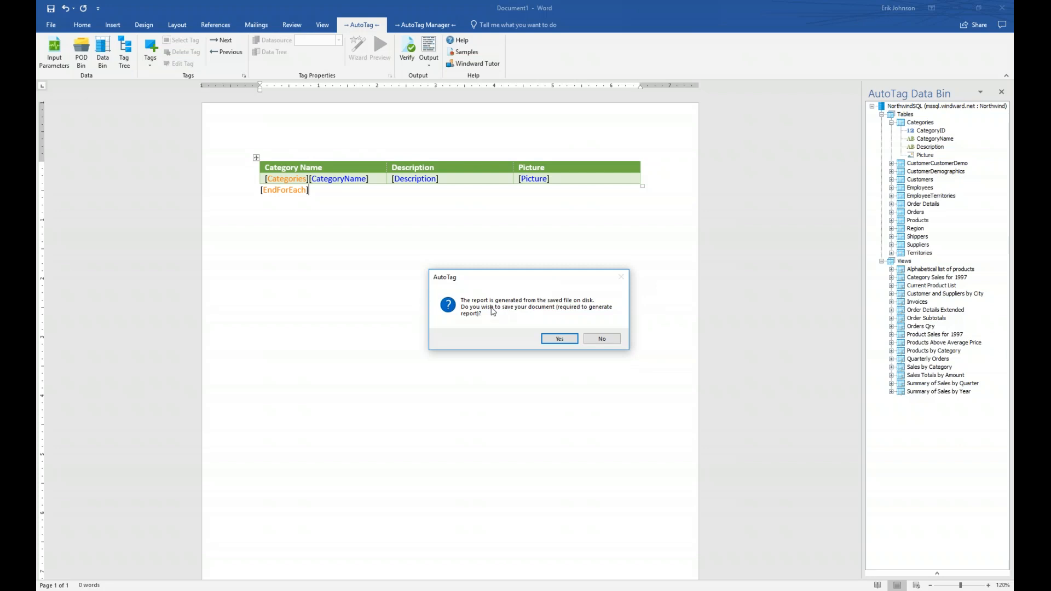
left_click(558, 338)
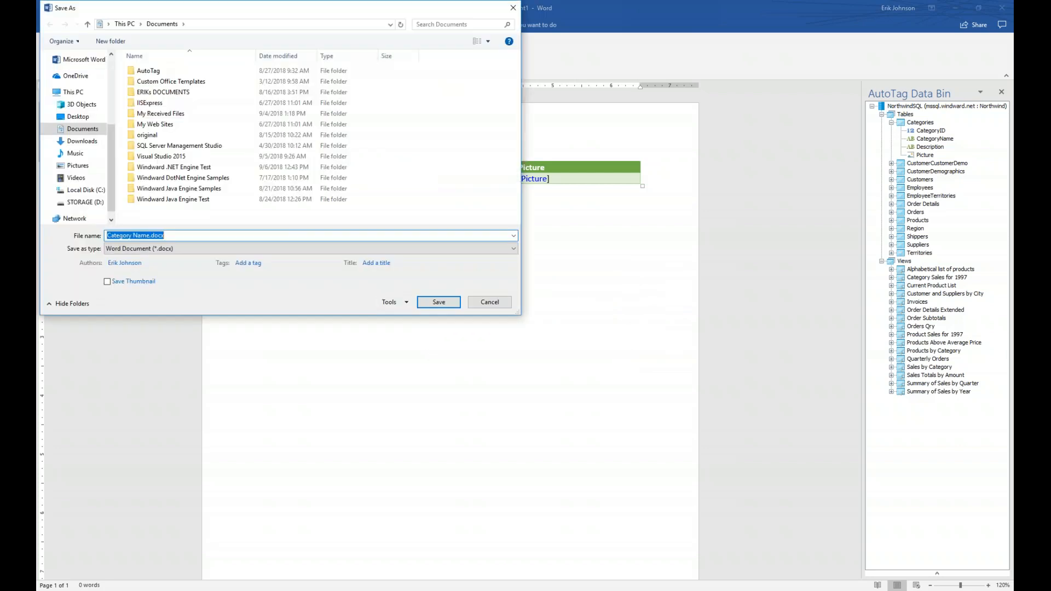
left_click(78, 116)
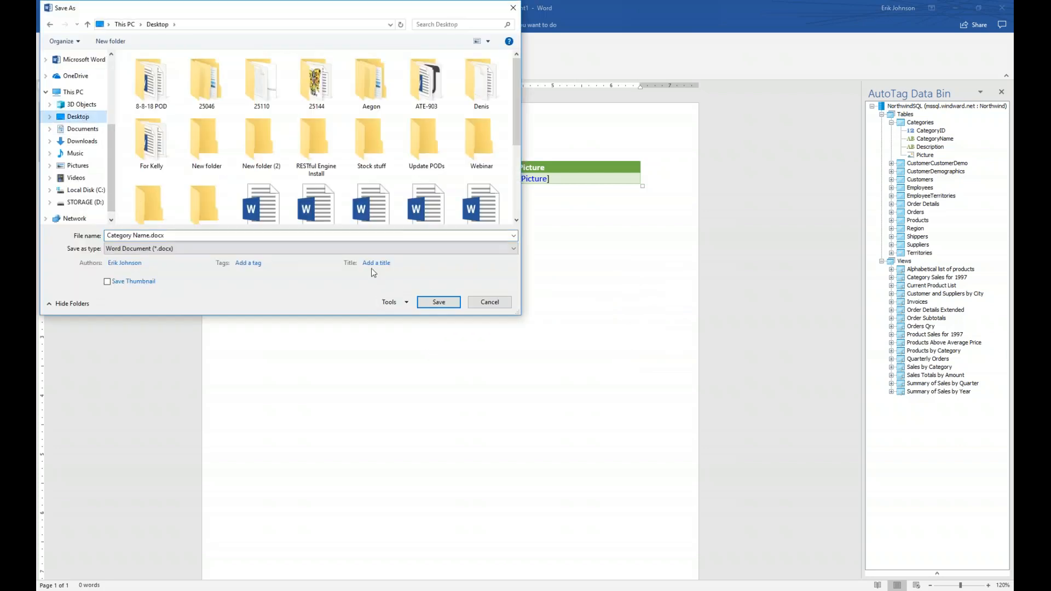
left_click(438, 303)
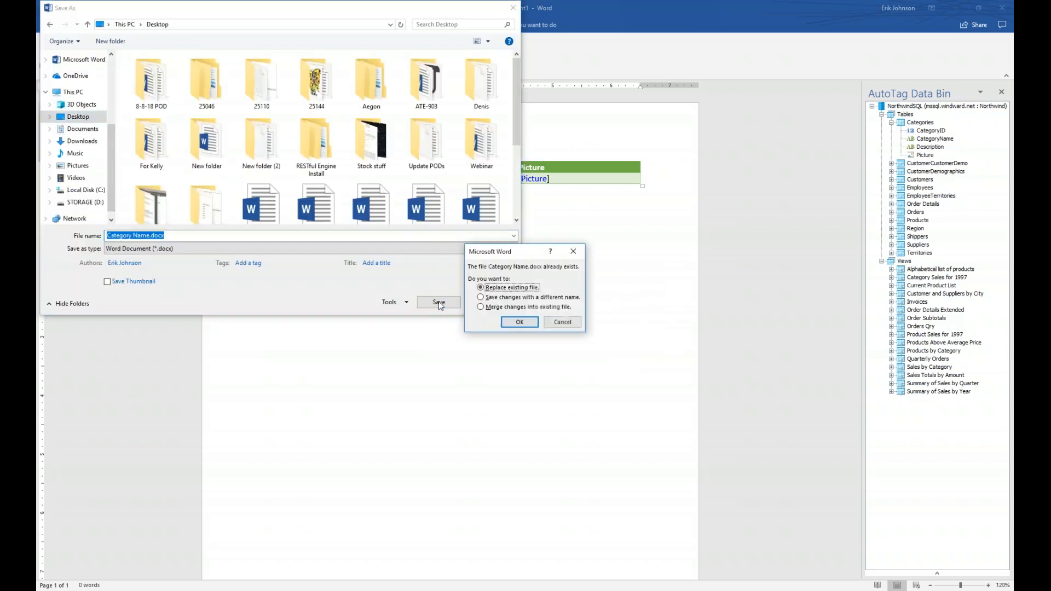
left_click(519, 322)
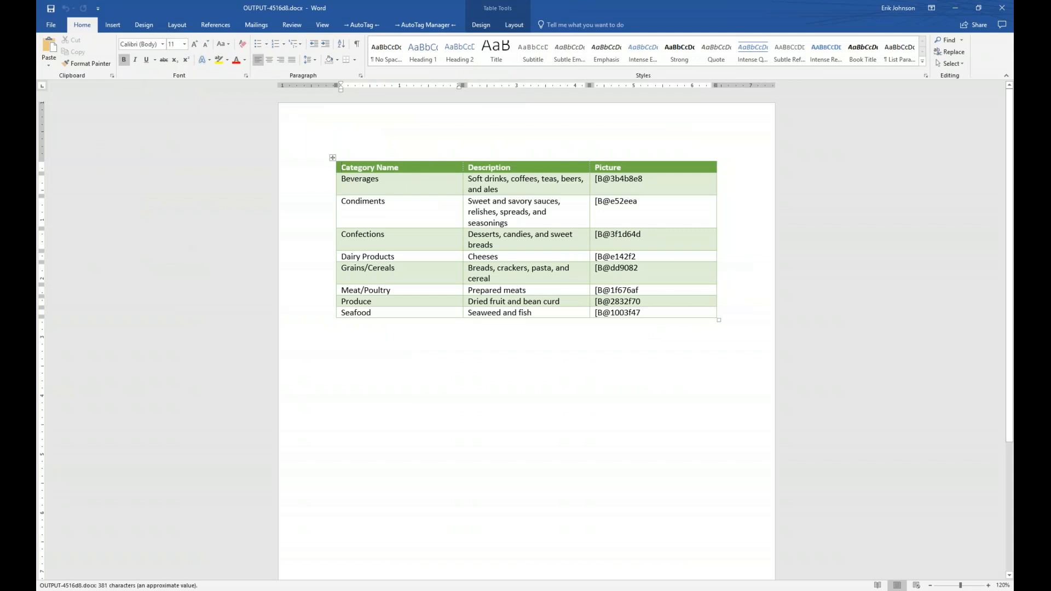
View the report beside the template, then close the Data Bin and report and maximize the template
key("super+Right")
key("Return")
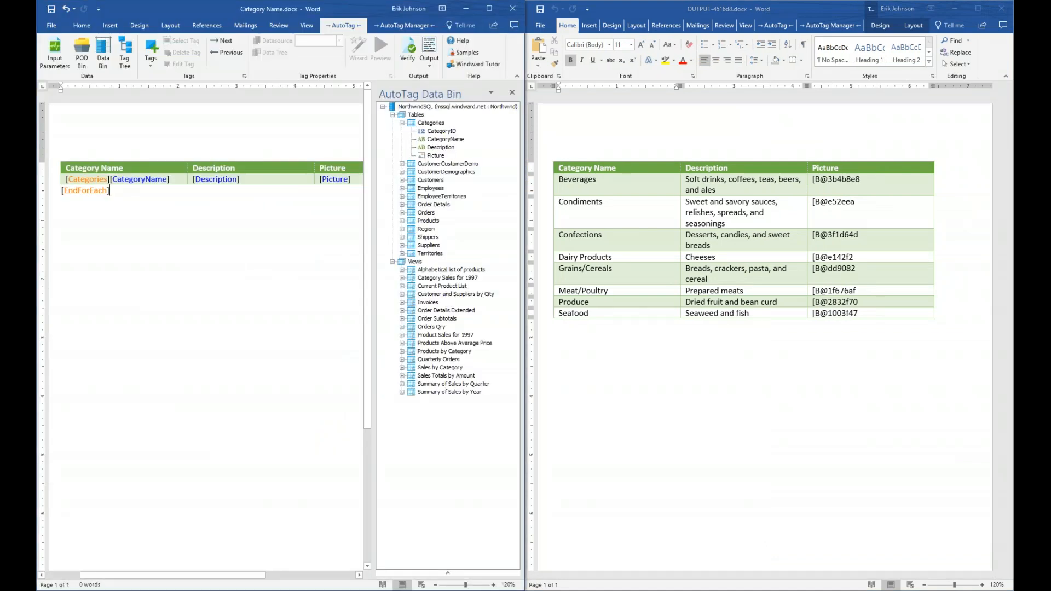
left_click(512, 92)
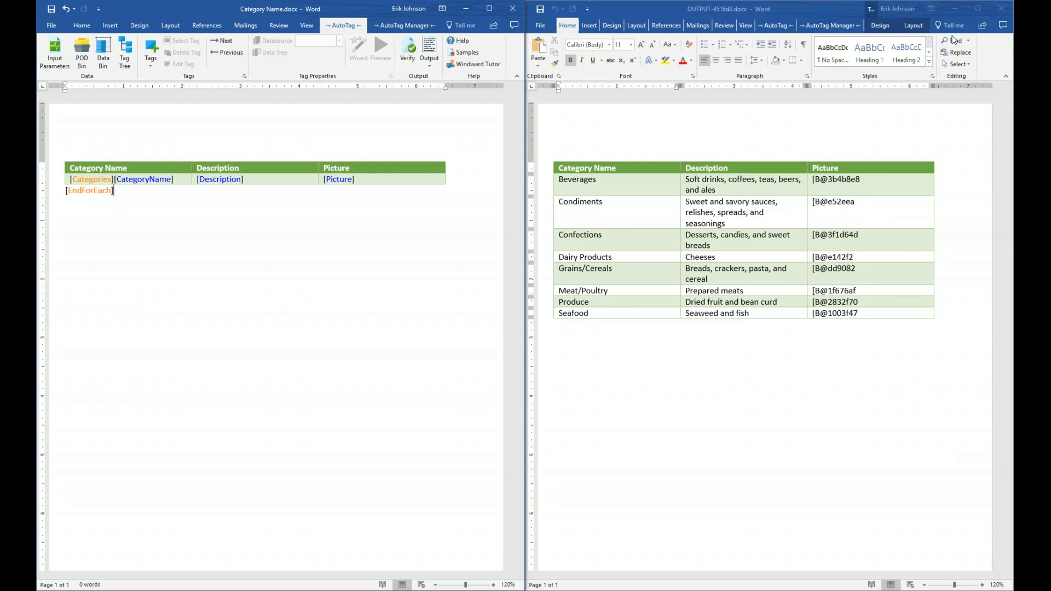
left_click(1001, 11)
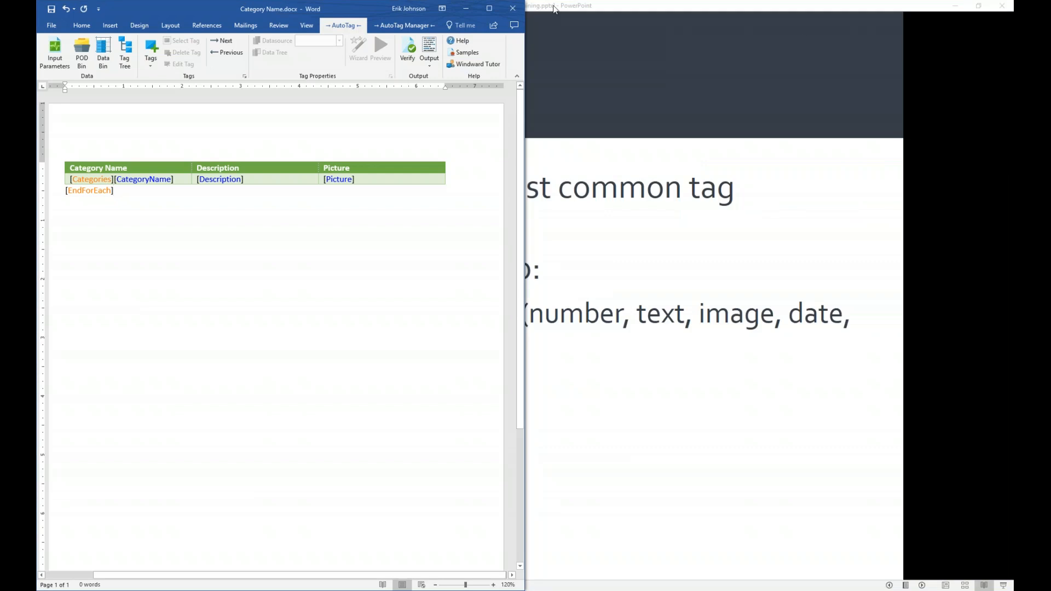
left_click(491, 8)
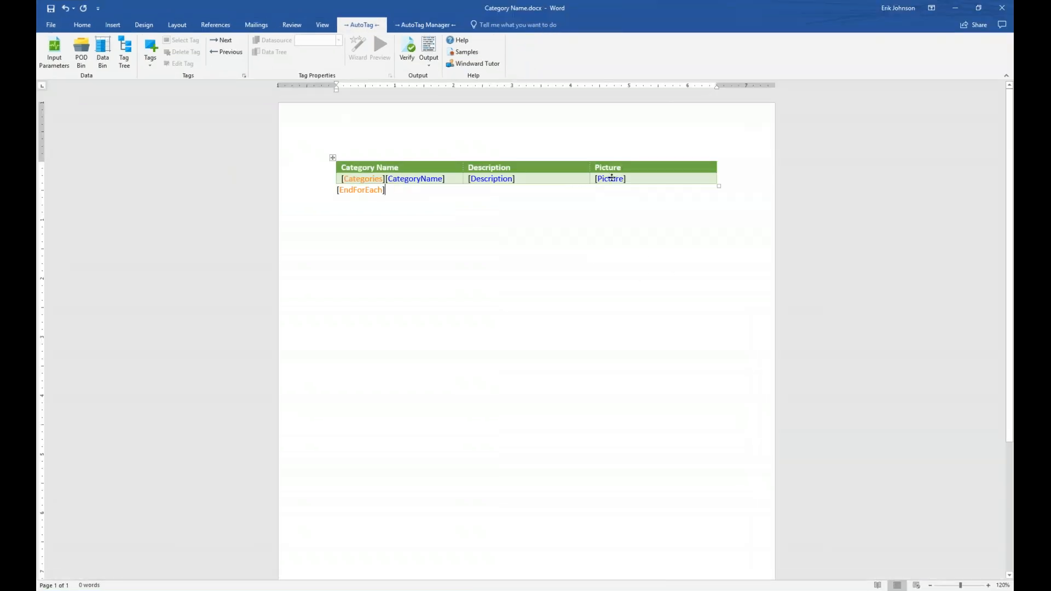
Set the Picture tag's output type to BITMAP and its size to specified-width
left_click(612, 179)
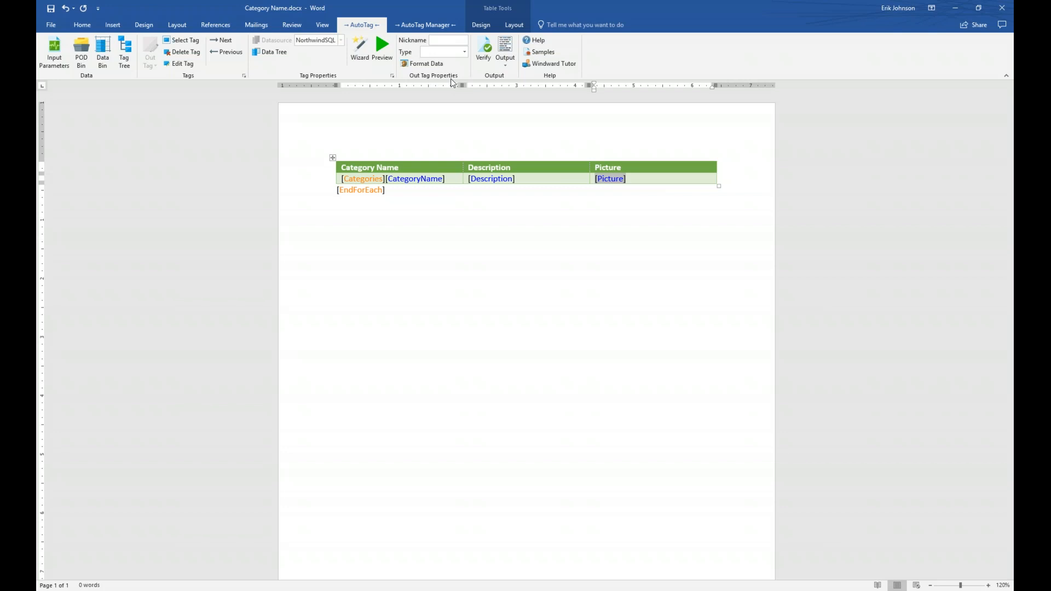
left_click(465, 53)
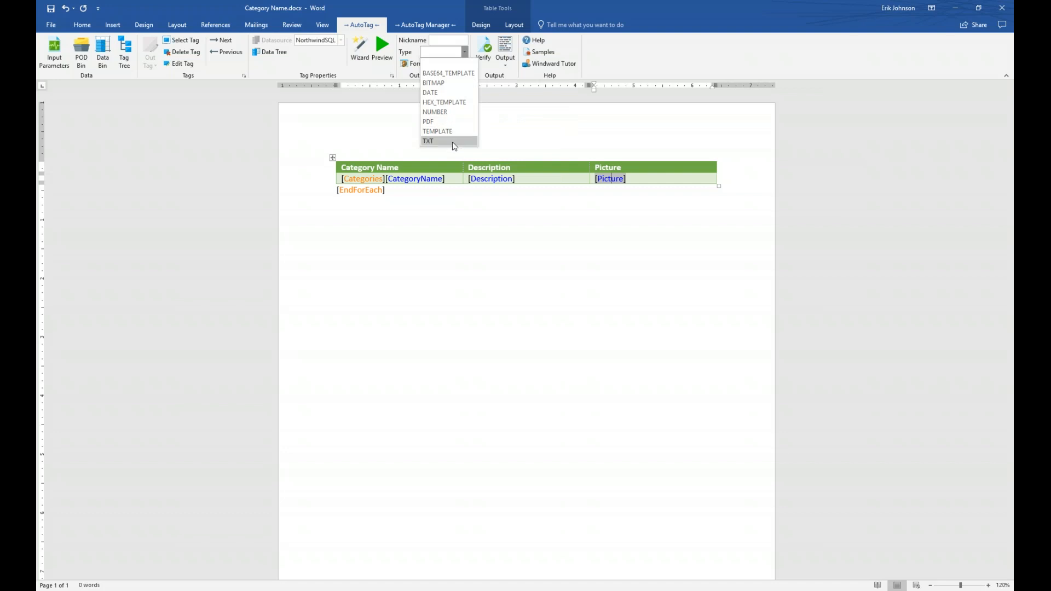
left_click(443, 83)
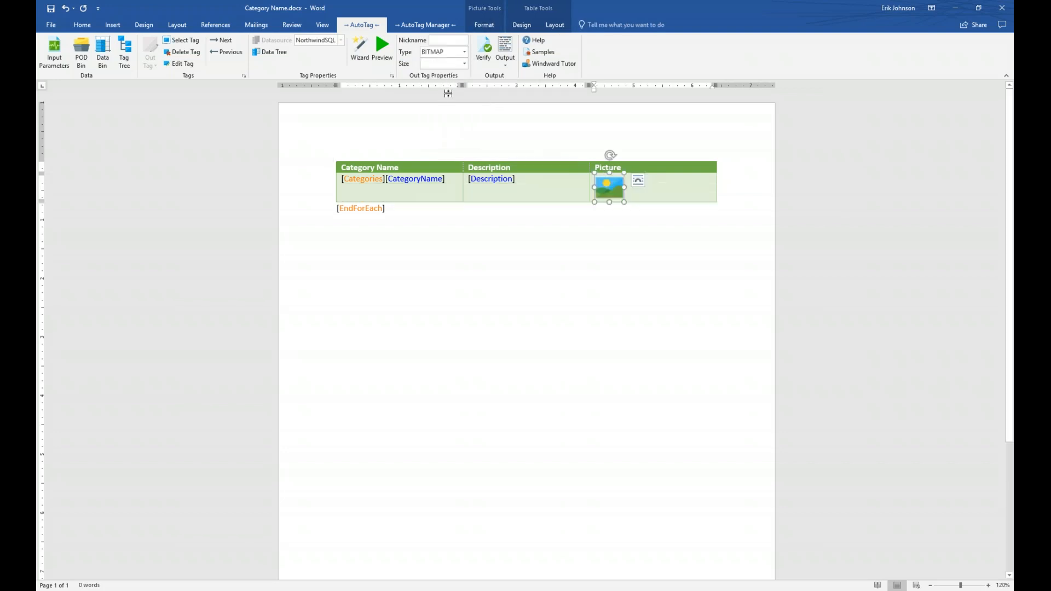
left_click(465, 64)
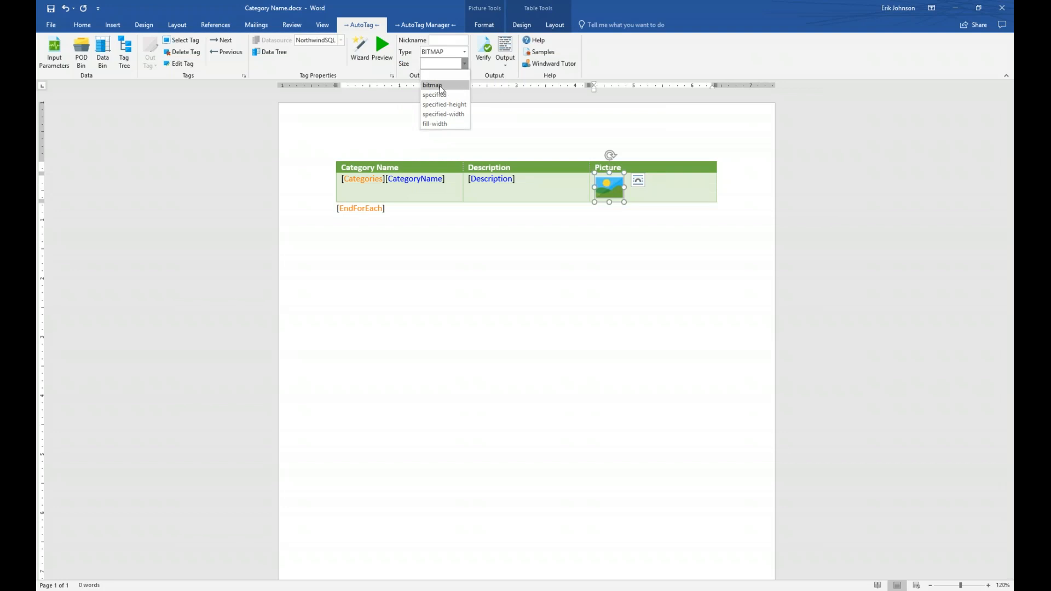
key("Down")
key("Down")
key("Down")
key("Down")
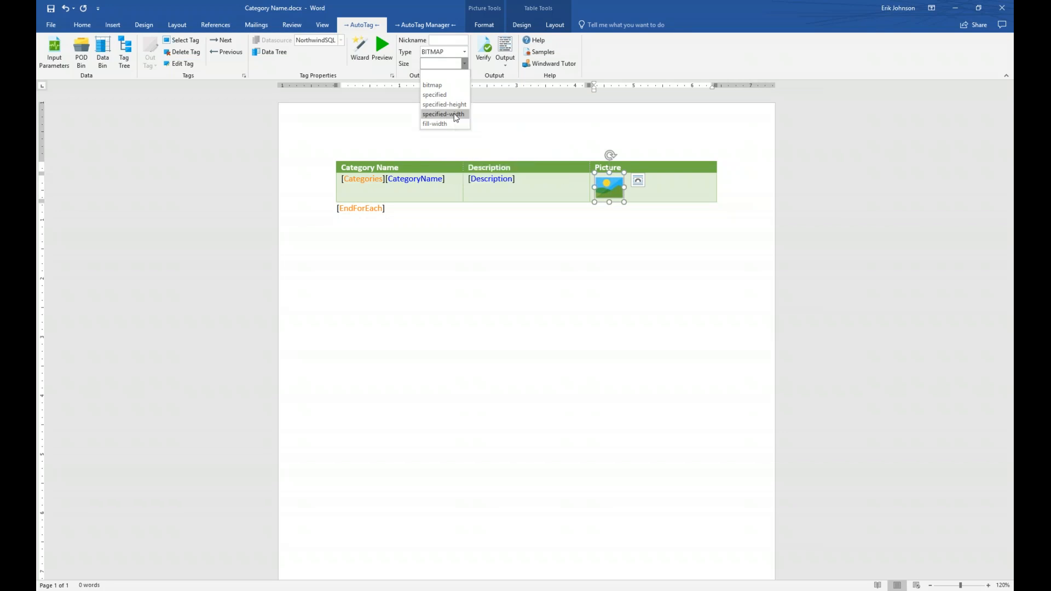
left_click(456, 117)
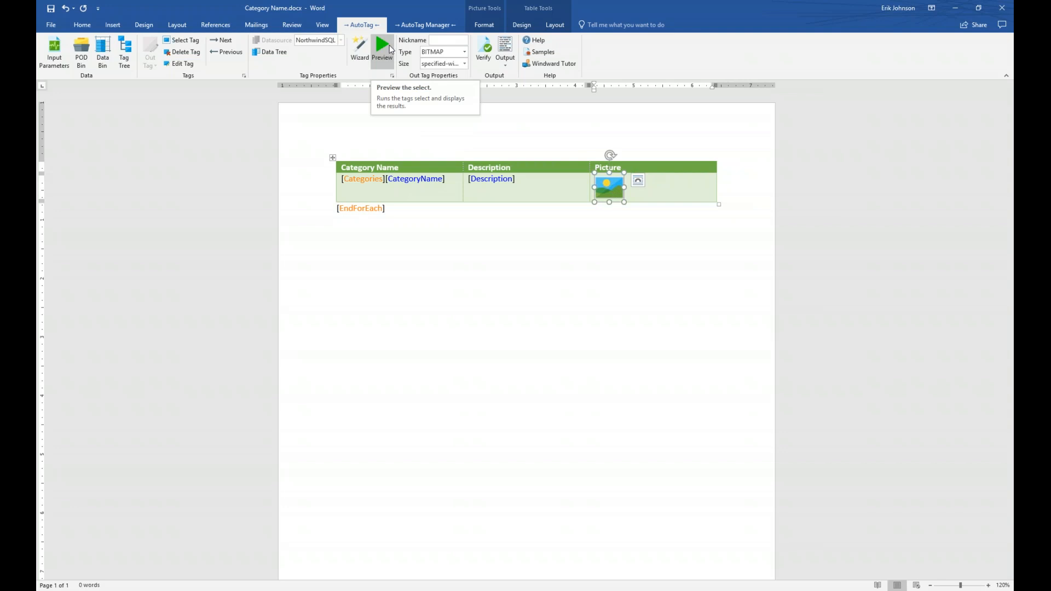
Preview the Picture tag's query results, then close the Select Results dialog
left_click(390, 50)
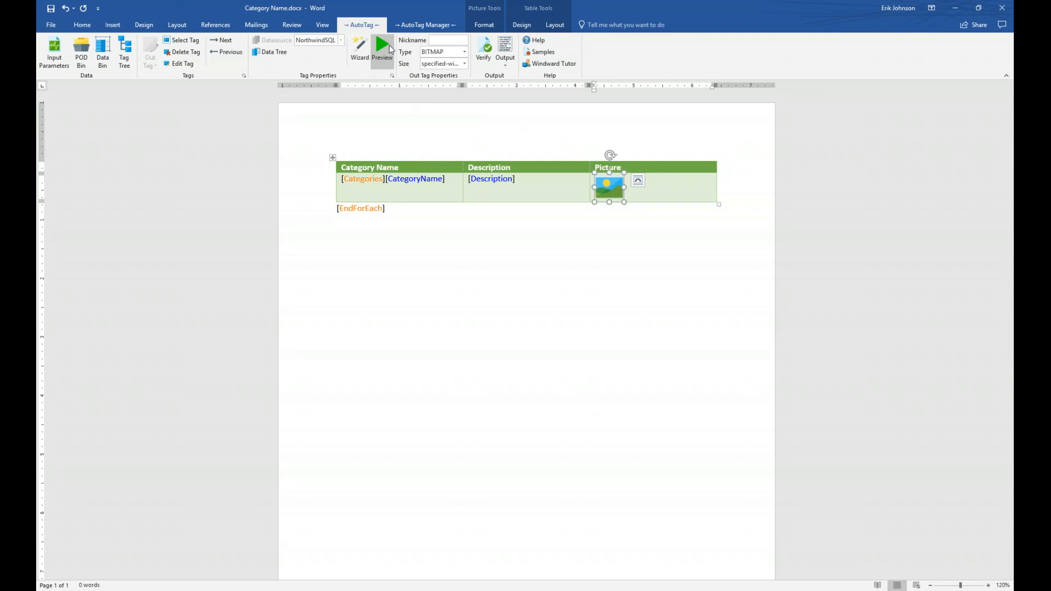
left_click_drag(480, 64, 466, 243)
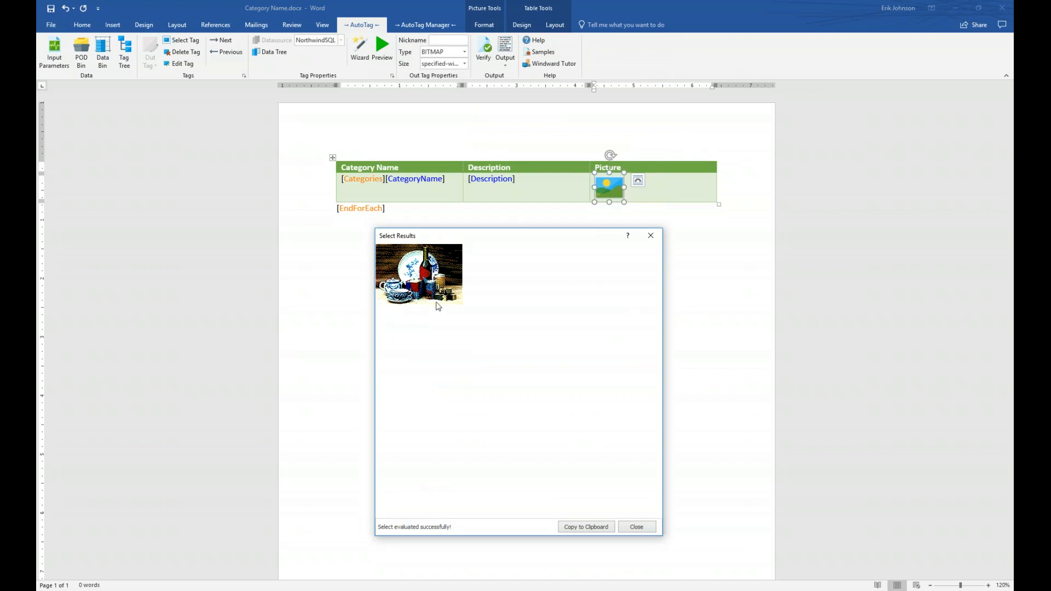
left_click(637, 526)
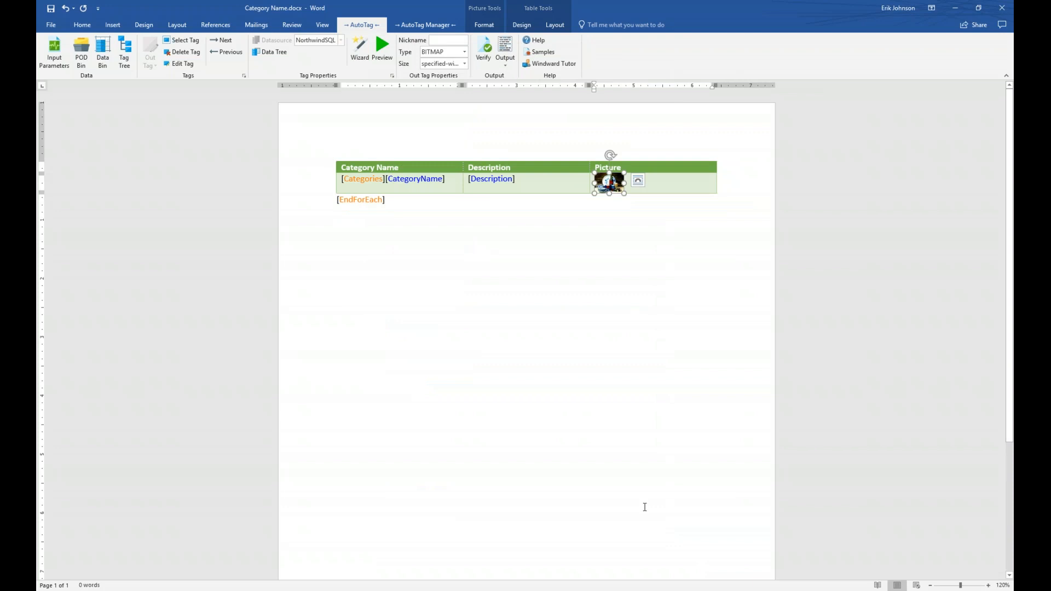
Output the report with category pictures, compare it beside the template, then close it and maximize the template
left_click(510, 48)
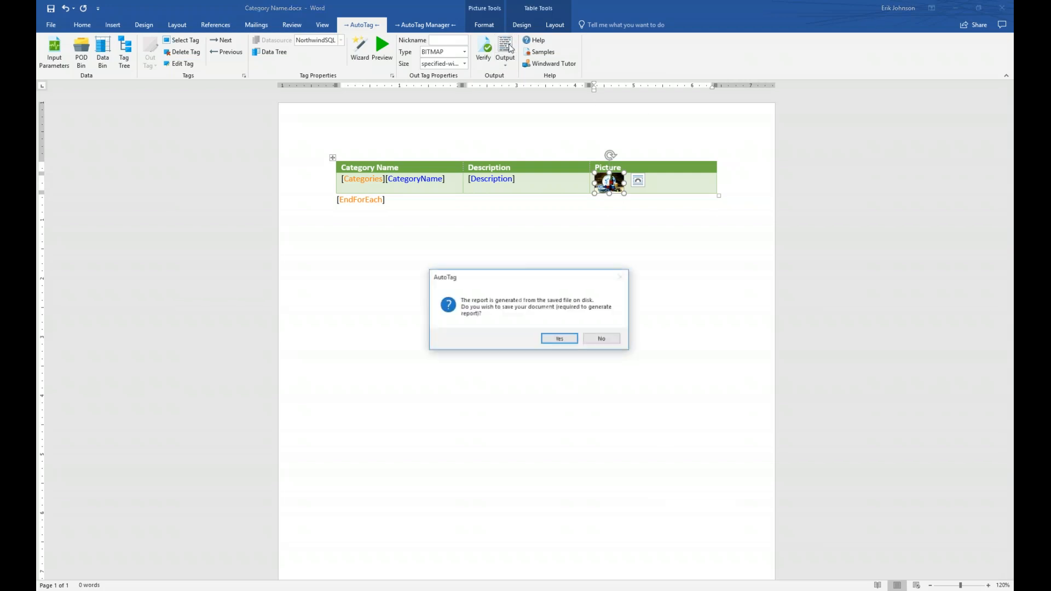
left_click(558, 339)
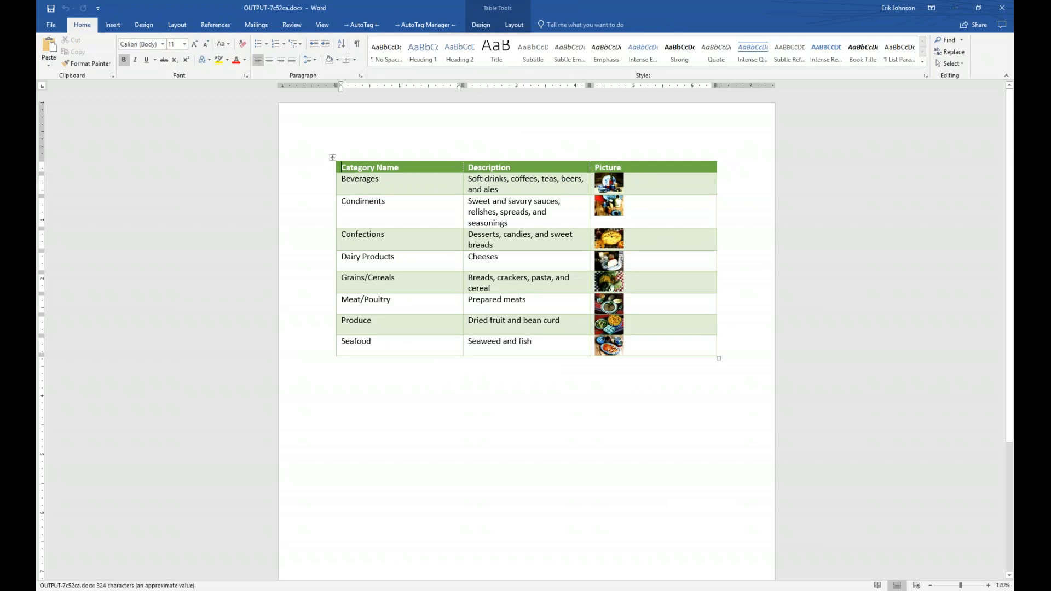
key("super+Right")
key("Return")
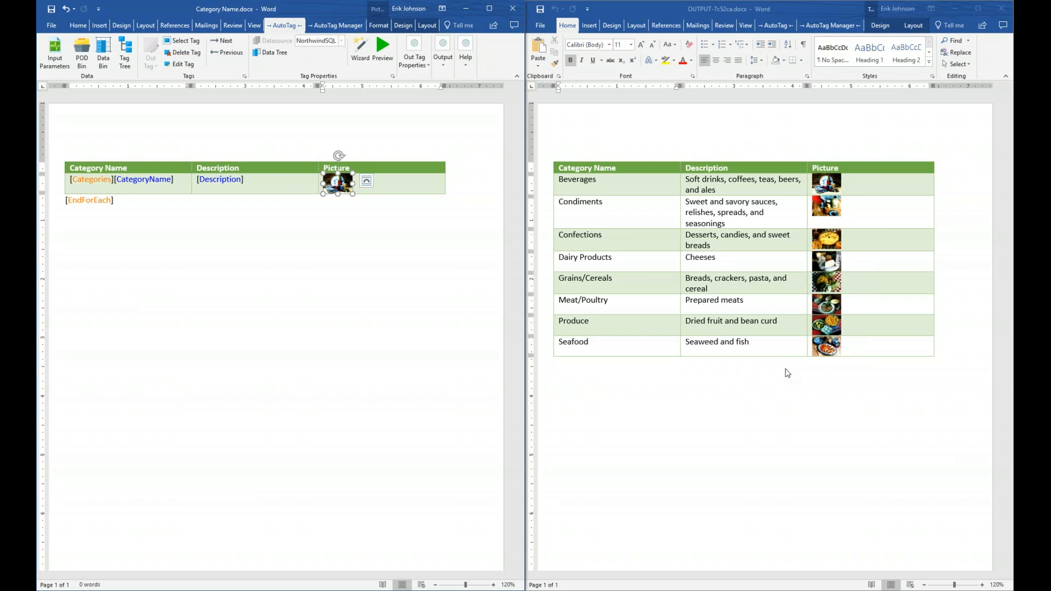
left_click(1002, 9)
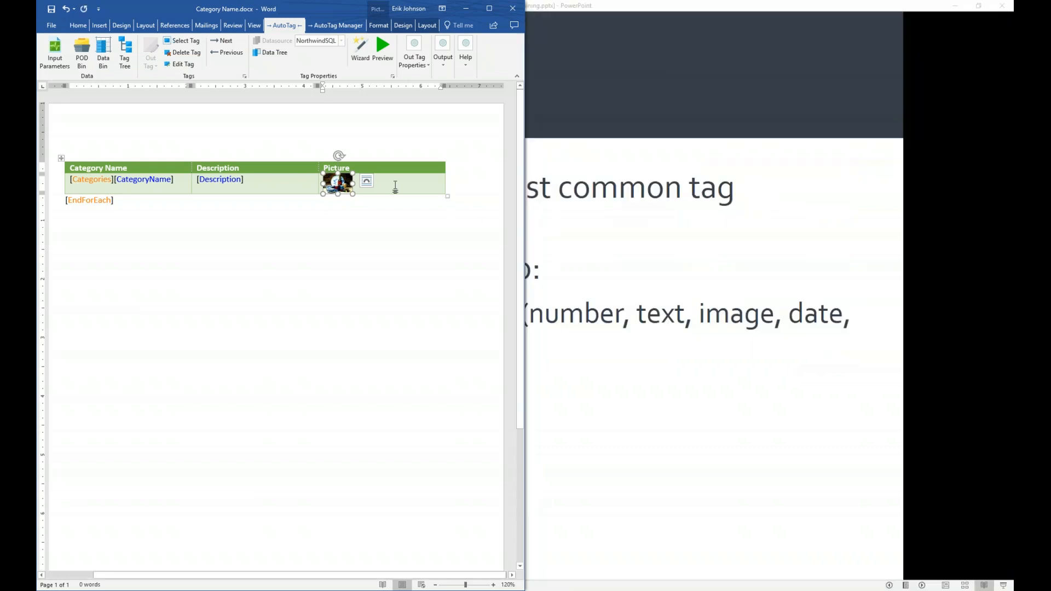
left_click(497, 15)
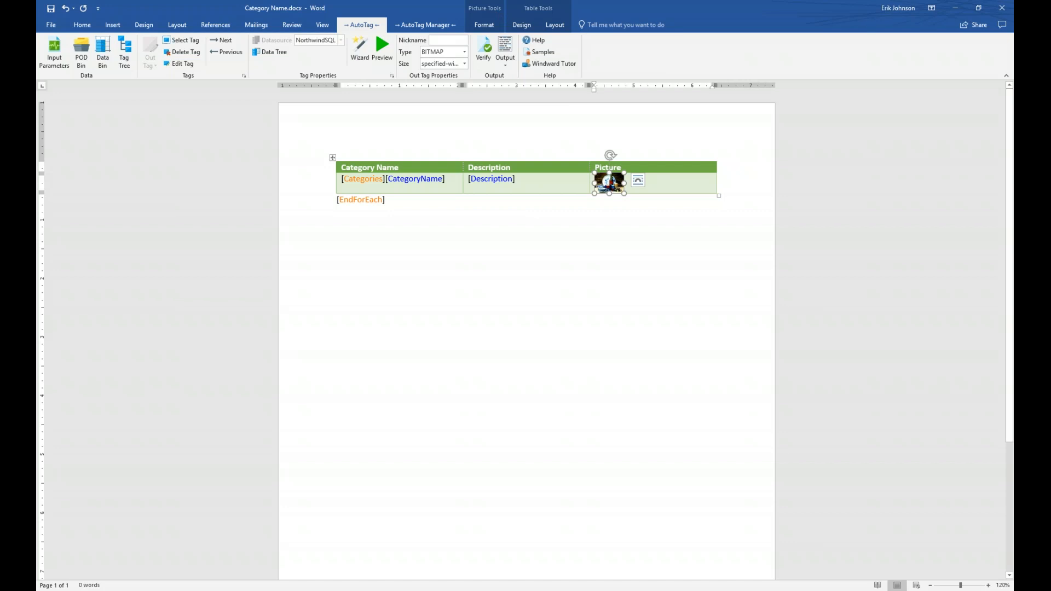
left_click(556, 241)
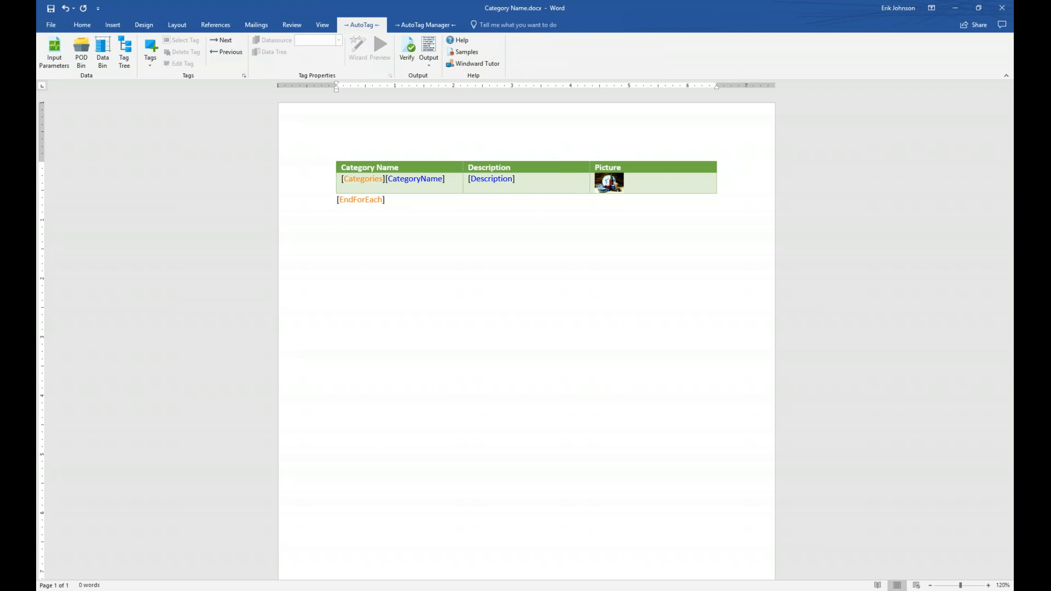
Type 'Add XML table to view:' below the EndForEach tag and start a new line
type("Add XML table to view:")
key("Return")
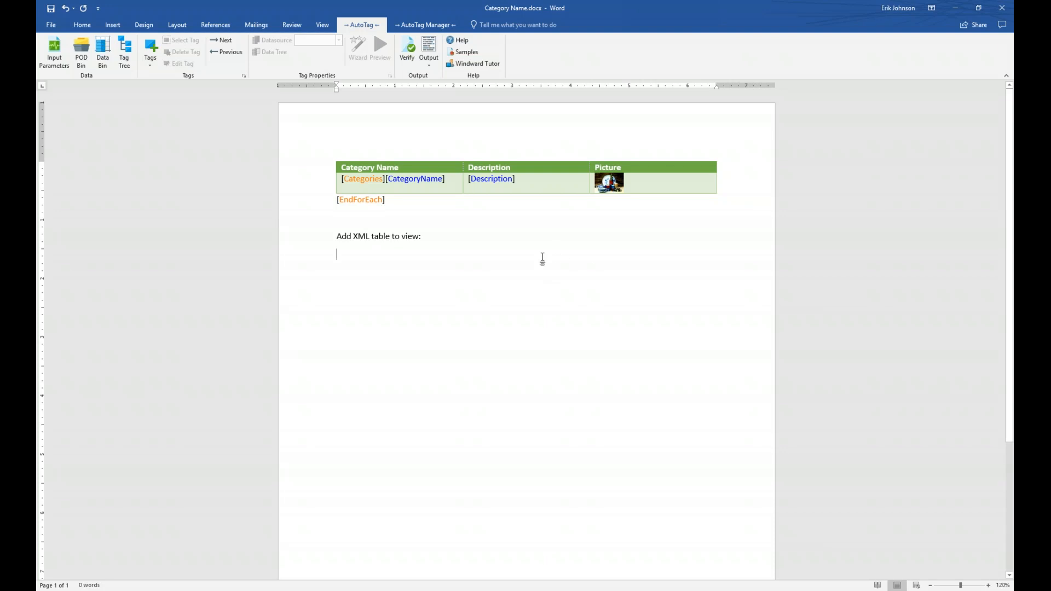
left_click(427, 26)
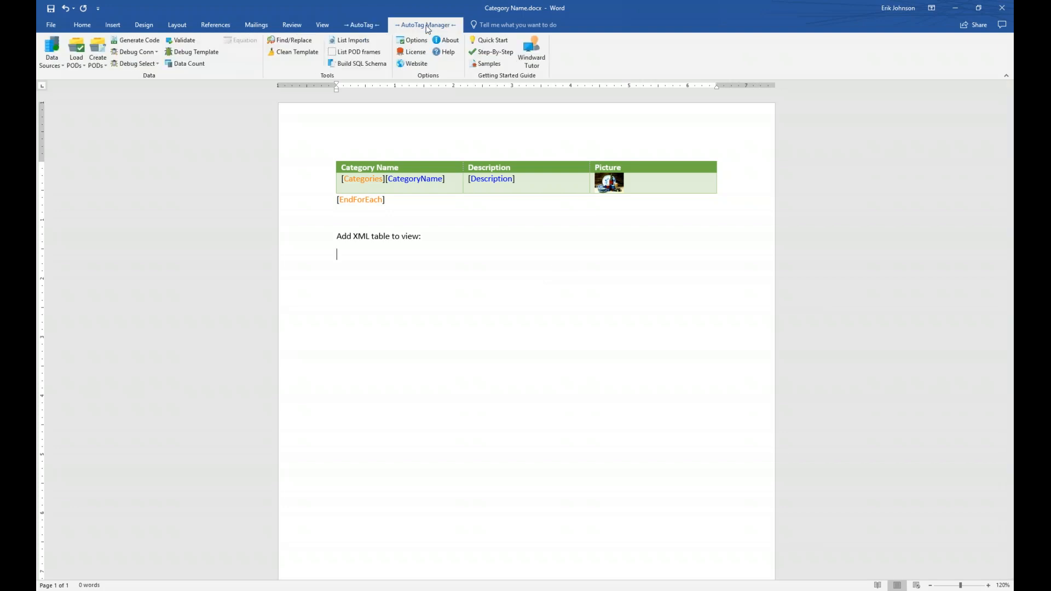
From Data Sources, create a new connection of type XML (XPath 2.0)
left_click(60, 52)
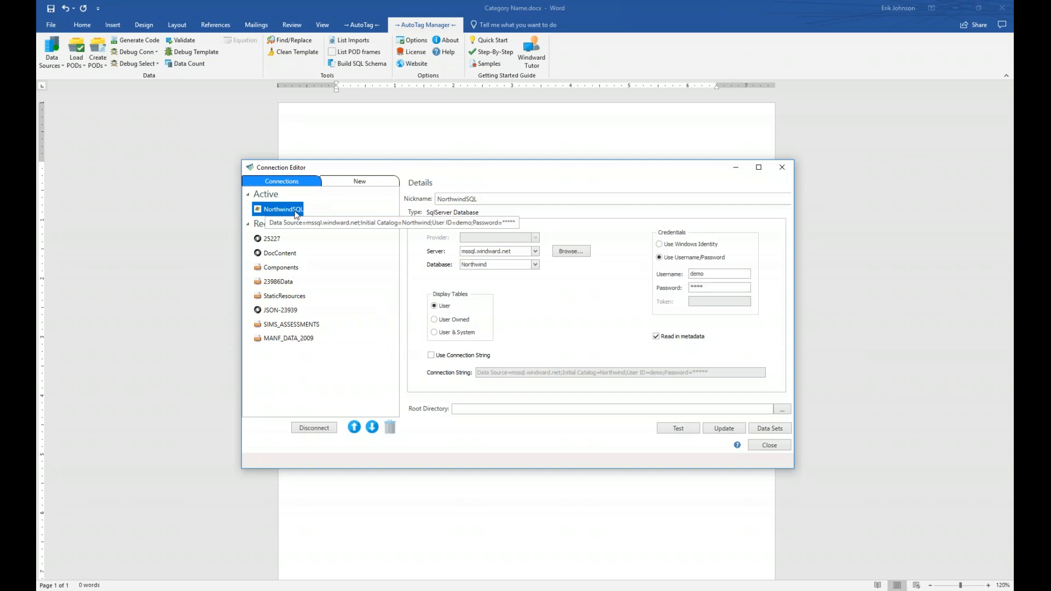
left_click(355, 183)
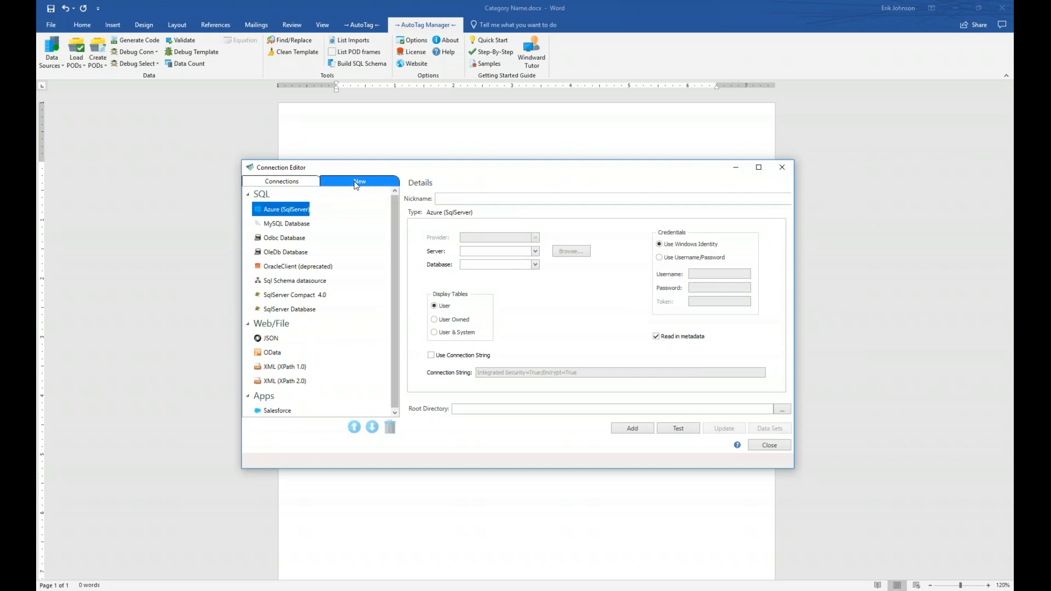
left_click(289, 383)
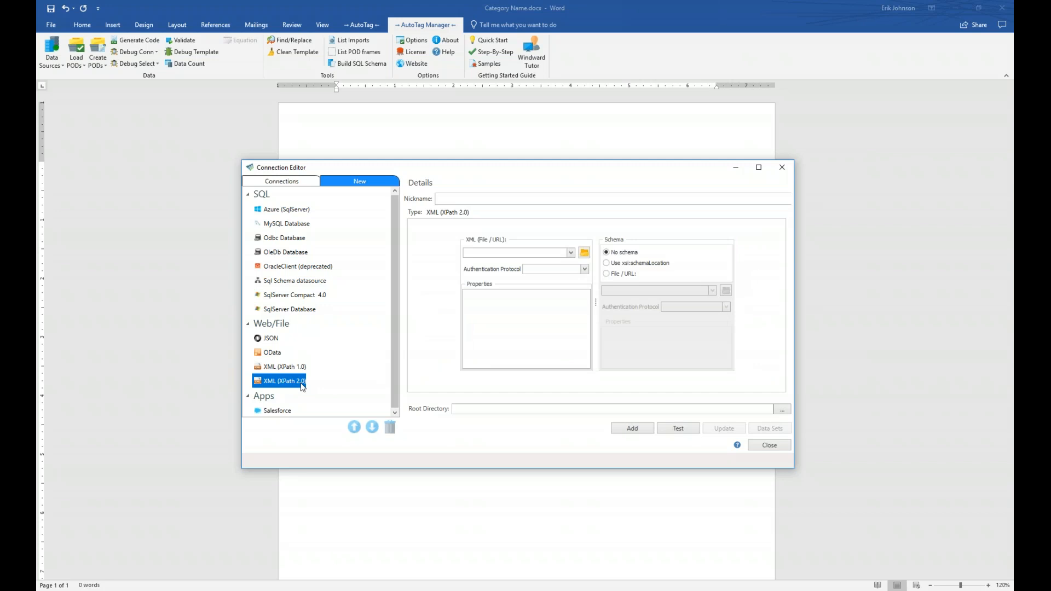
Nickname the connection NorthwindXML and browse to Documents\AutoTag for its XML file
left_click(483, 198)
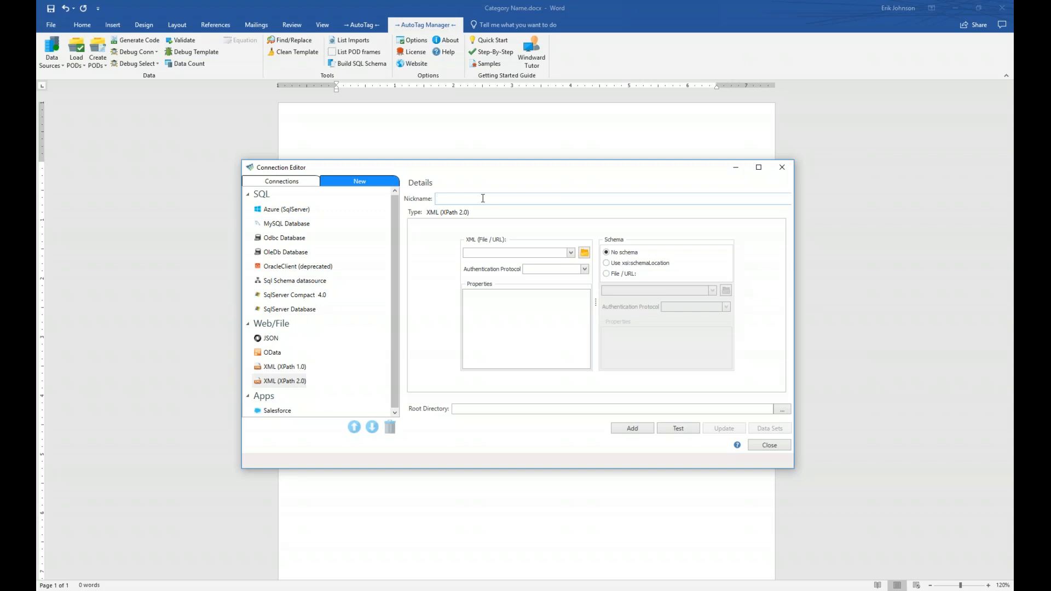
type("NorthwindXML")
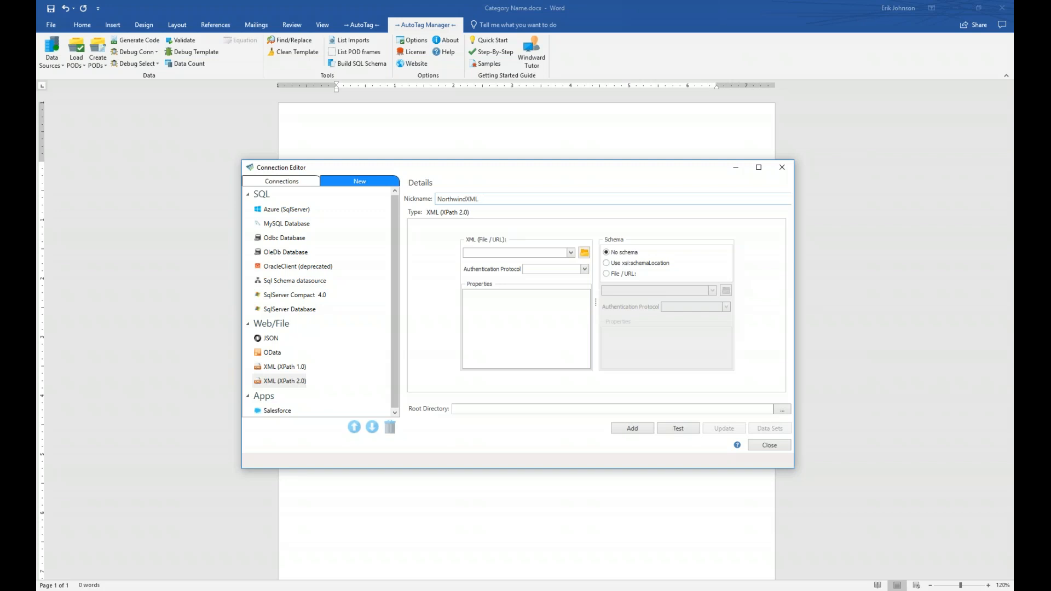
left_click(587, 255)
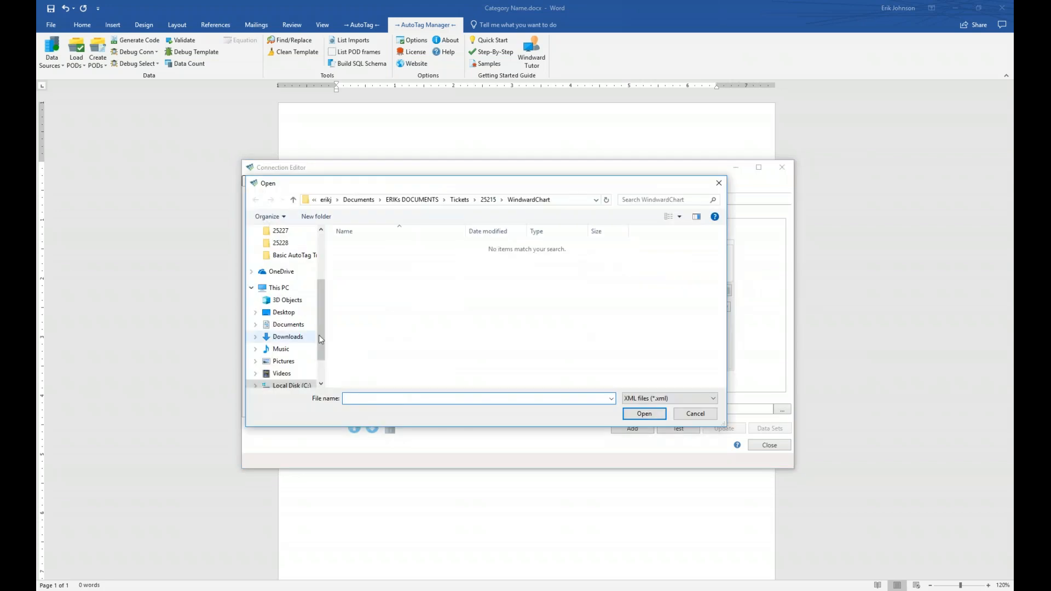
scroll(321, 281, "up", 3)
left_click(287, 252)
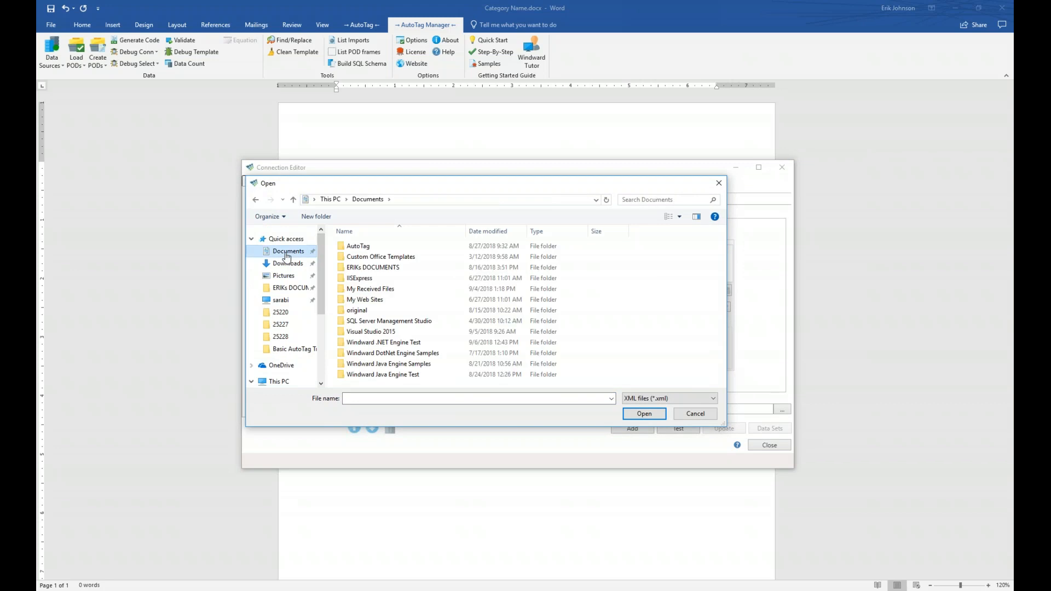
double_click(347, 247)
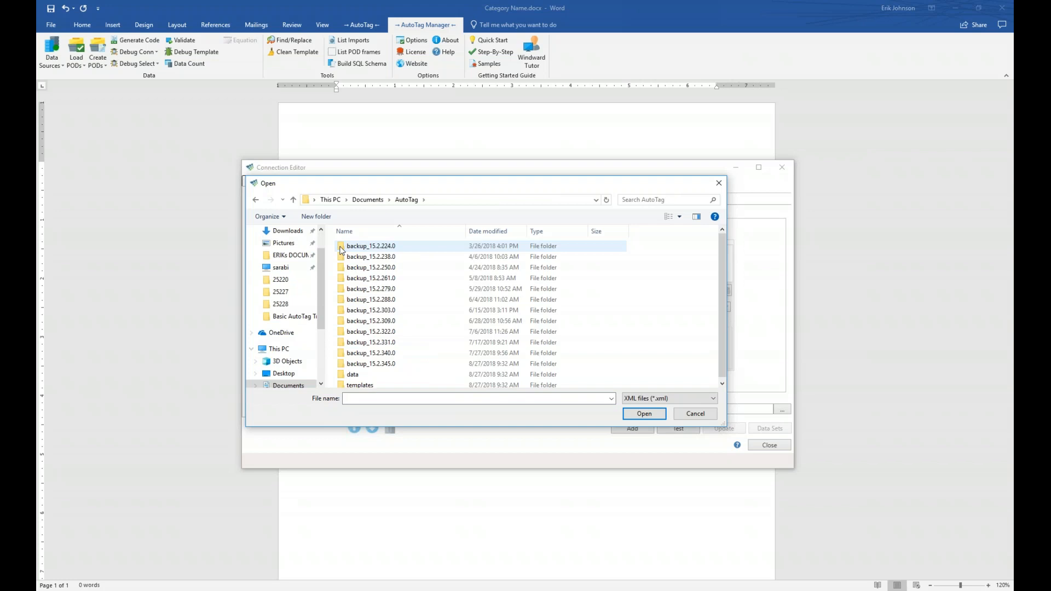
scroll(379, 291, "down", 1)
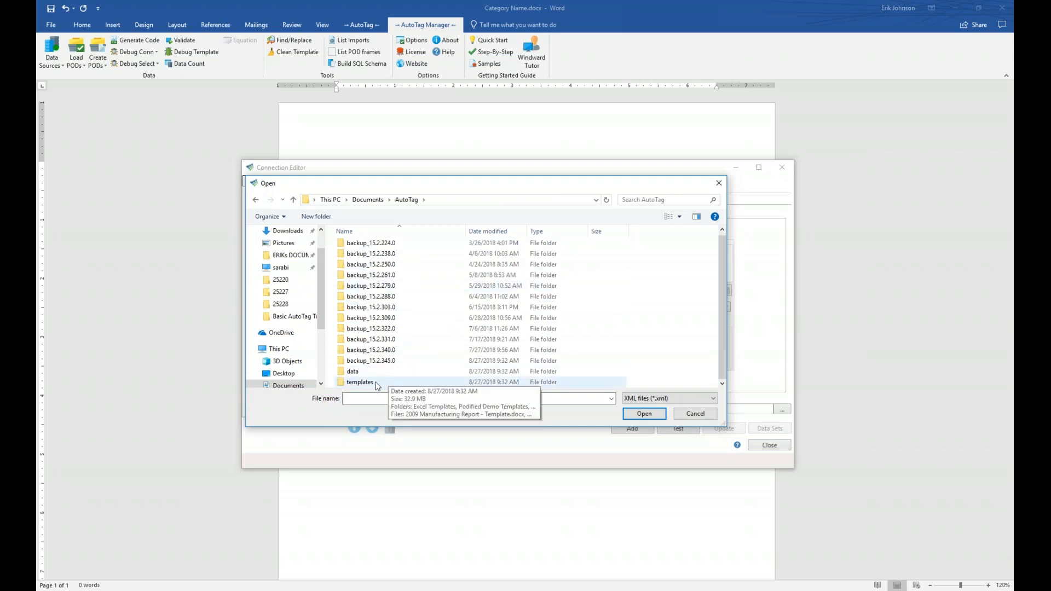
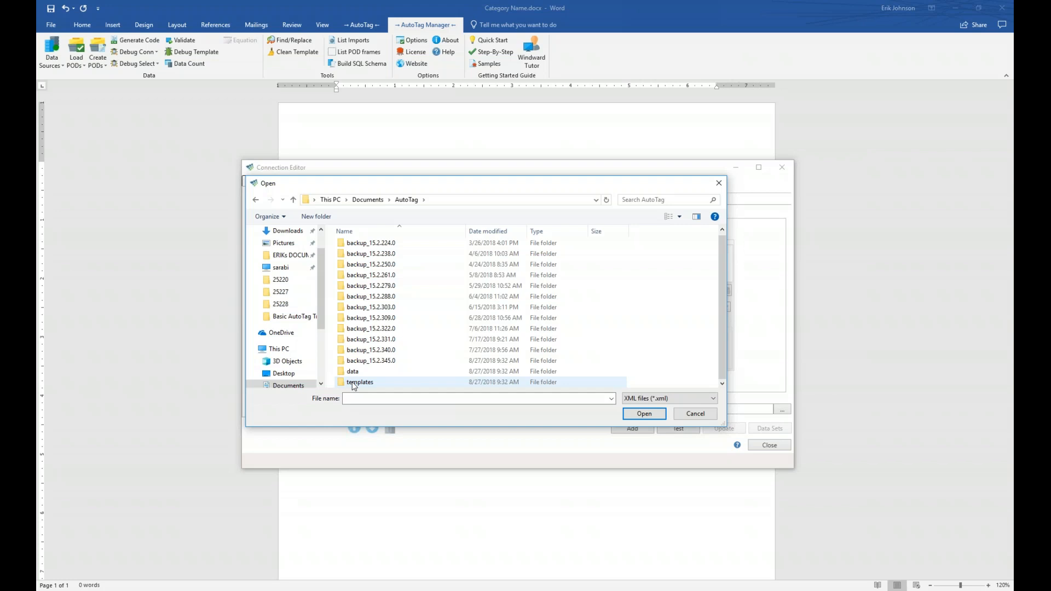
Browse the templates folder with all file types shown
double_click(358, 383)
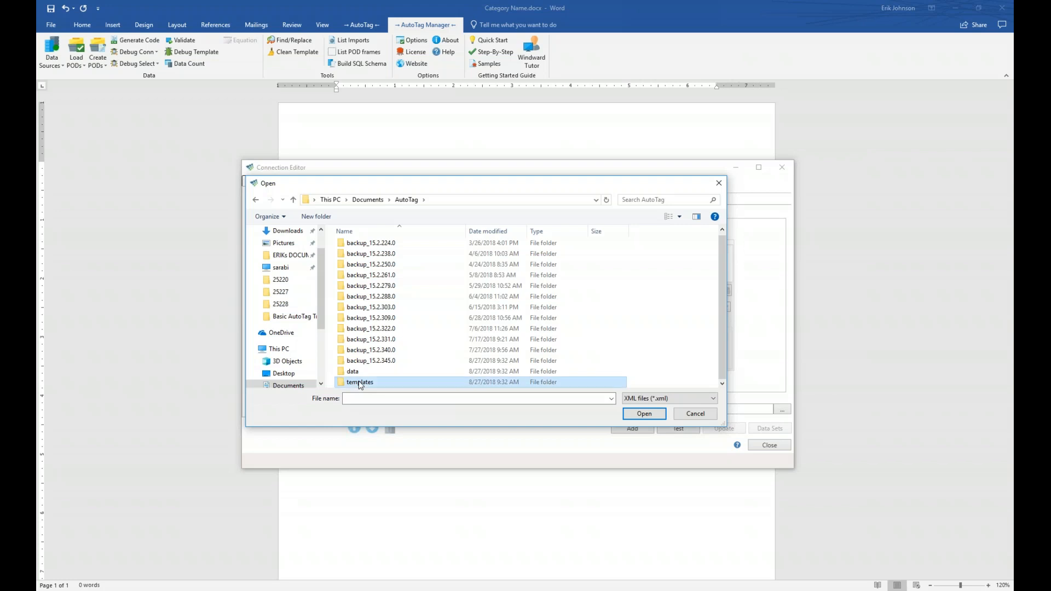
left_click(687, 398)
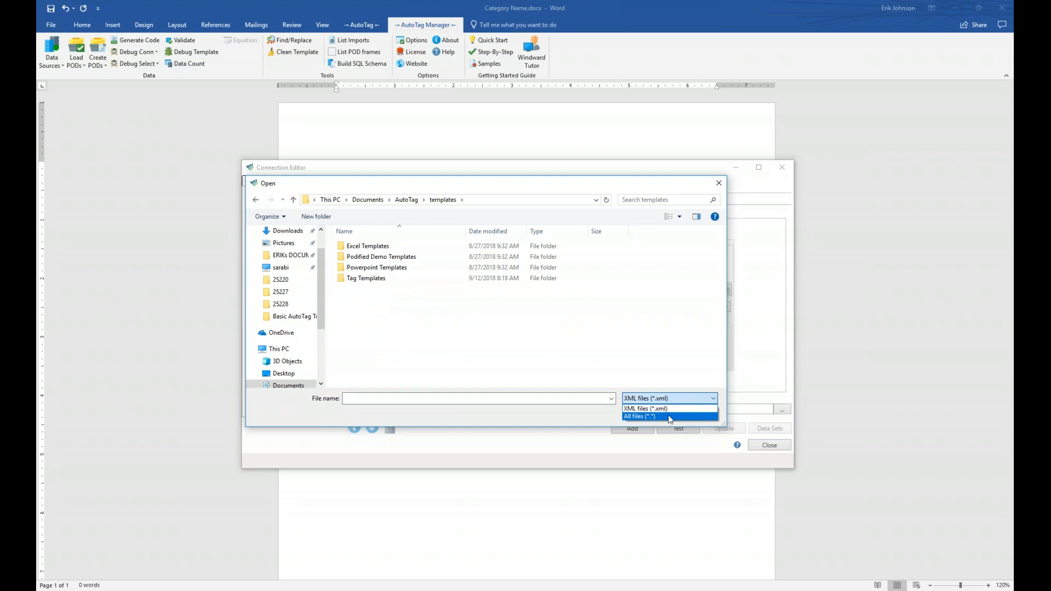
left_click(670, 418)
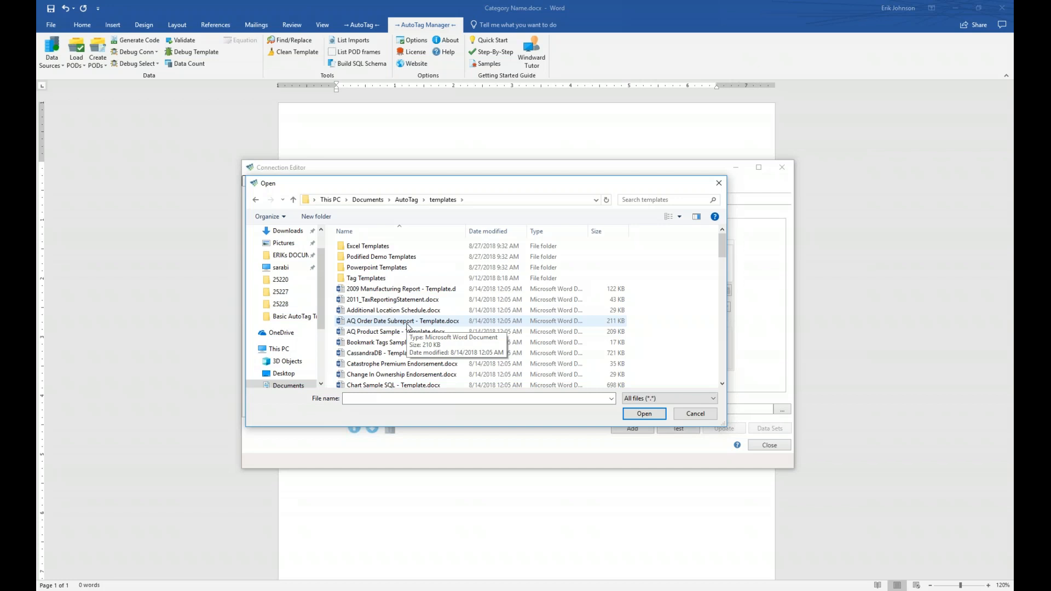
scroll(407, 326, "down", 2)
scroll(406, 327, "down", 4)
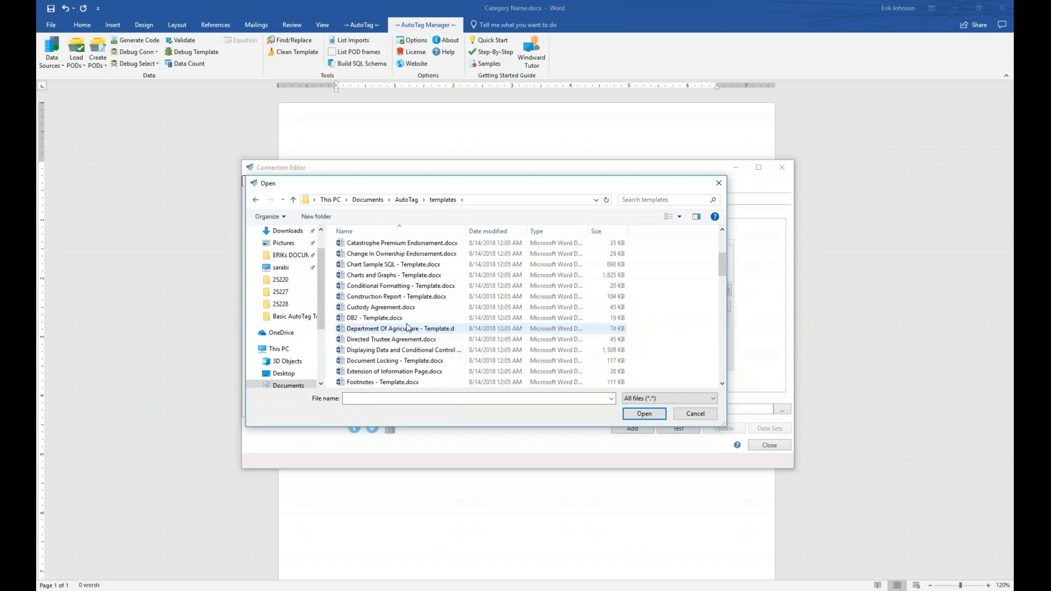
scroll(407, 327, "down", 4)
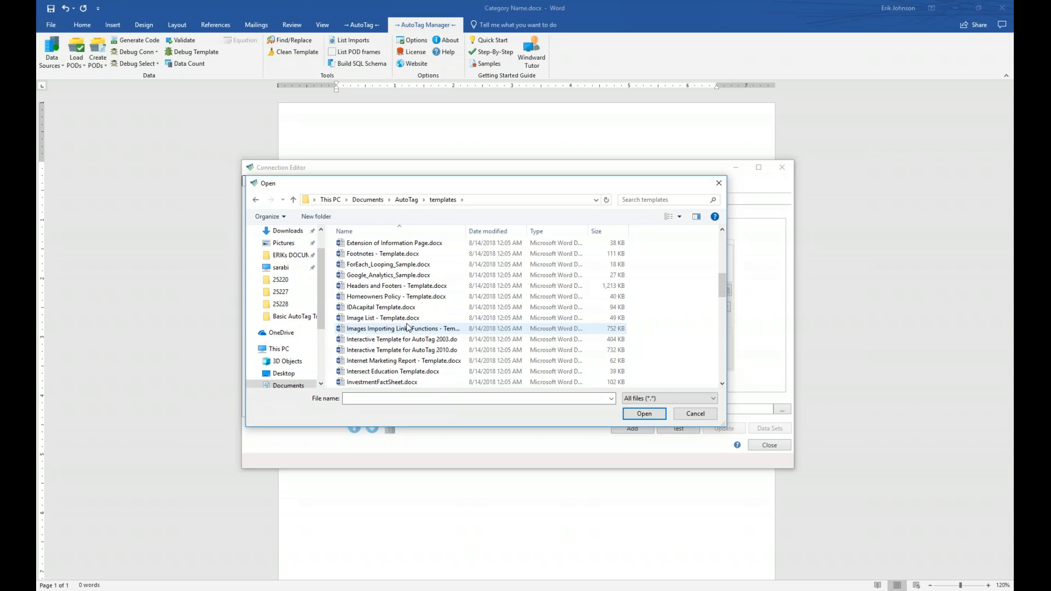
scroll(407, 327, "down", 4)
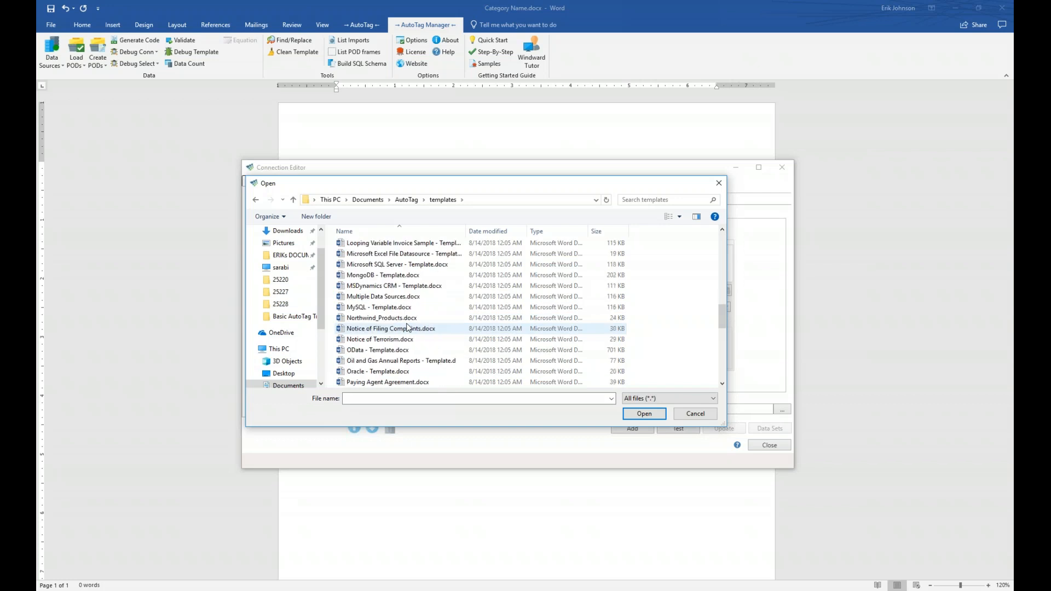
scroll(407, 327, "down", 4)
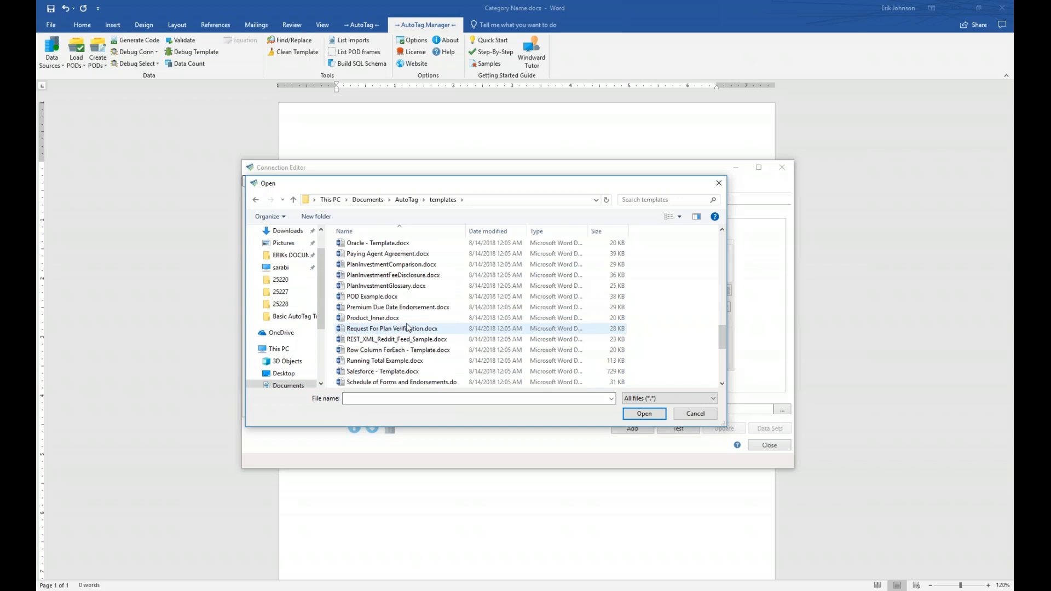
scroll(420, 323, "down", 2)
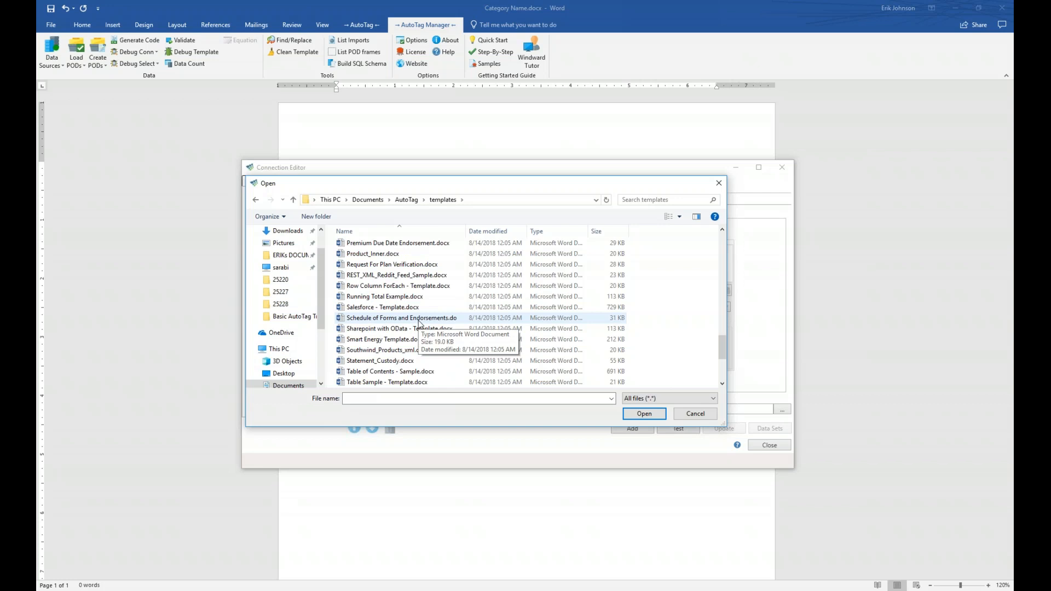
scroll(428, 314, "down", 4)
scroll(428, 313, "up", 14)
scroll(428, 313, "up", 10)
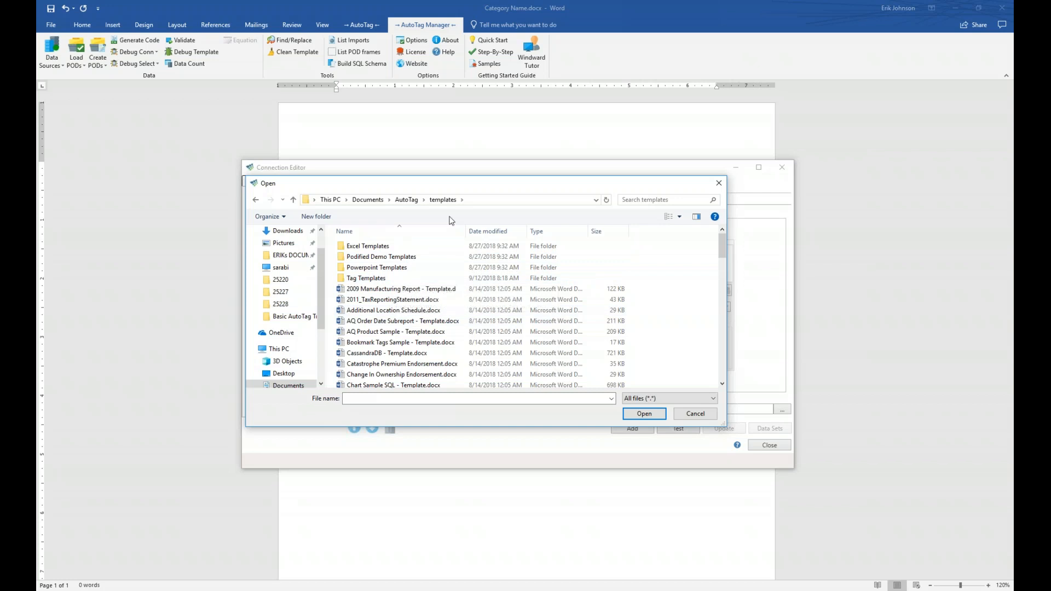
From AutoTag\data, with the XML filter, pick Northwind - Data.xml as the connection file
left_click(407, 200)
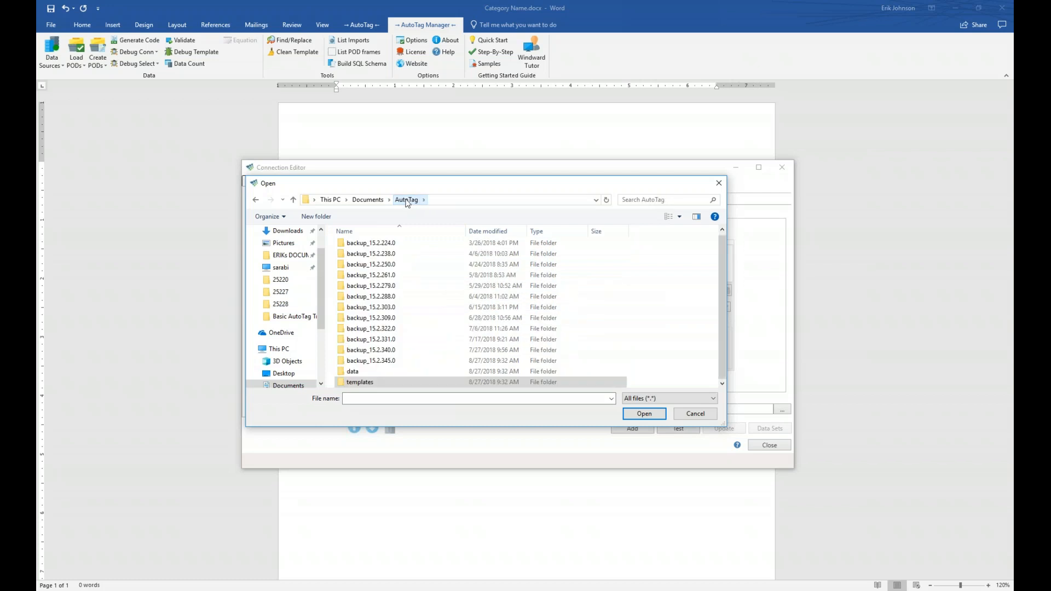
double_click(351, 372)
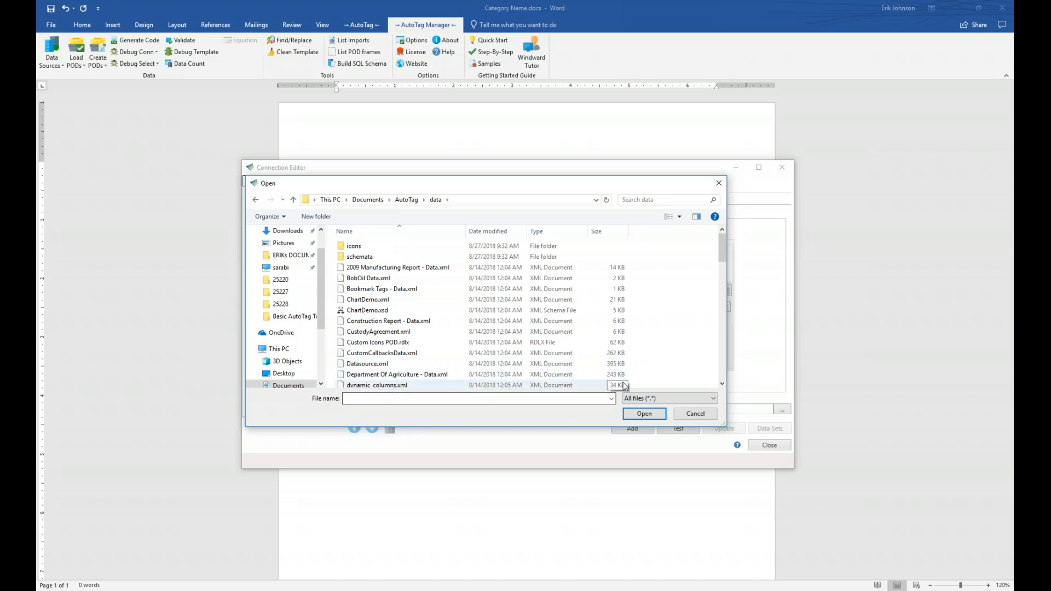
left_click(657, 409)
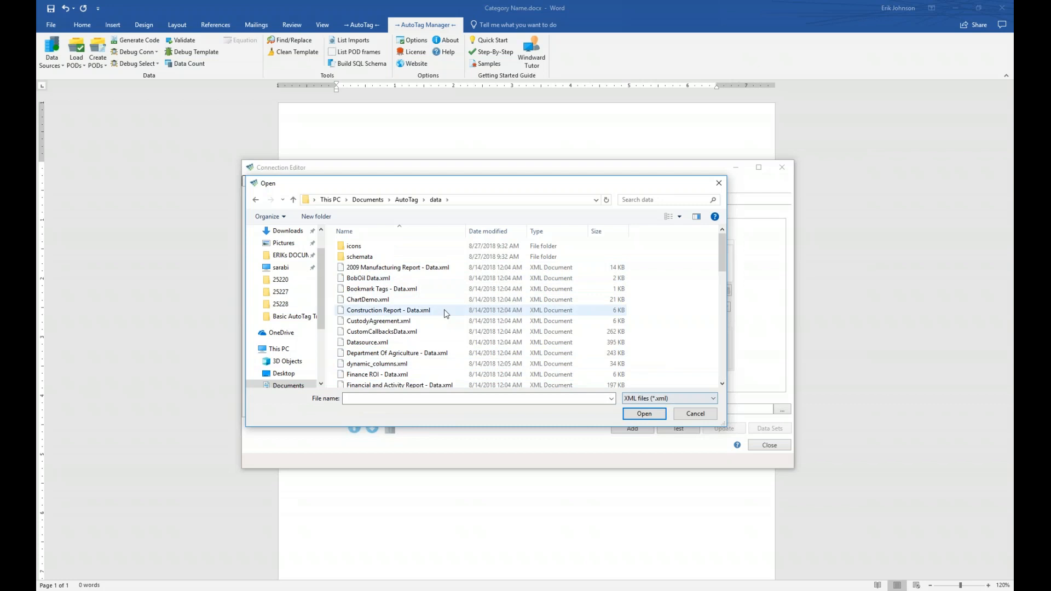
scroll(396, 282, "down", 10)
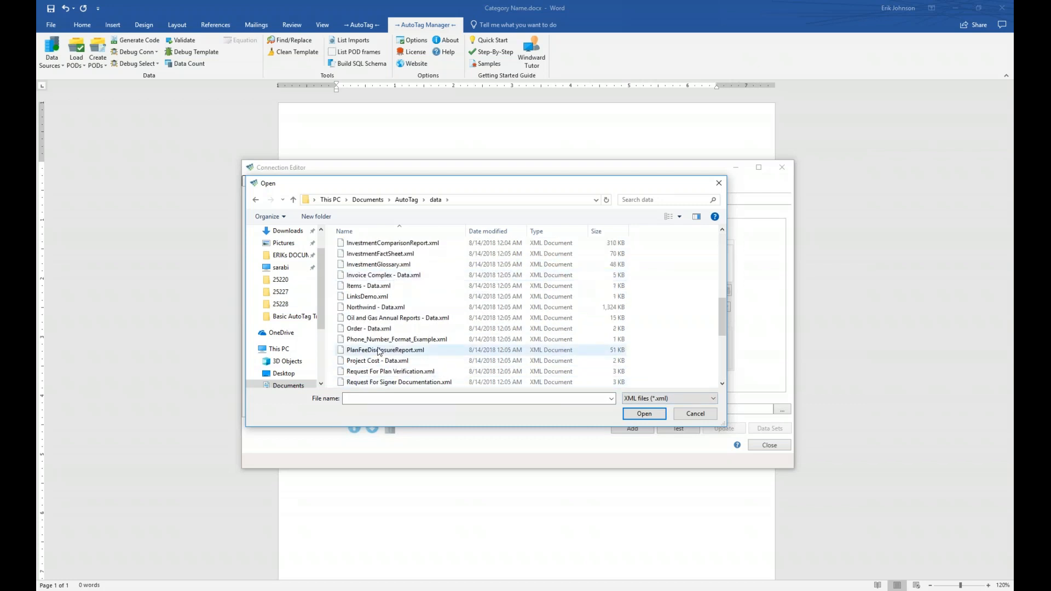
double_click(360, 309)
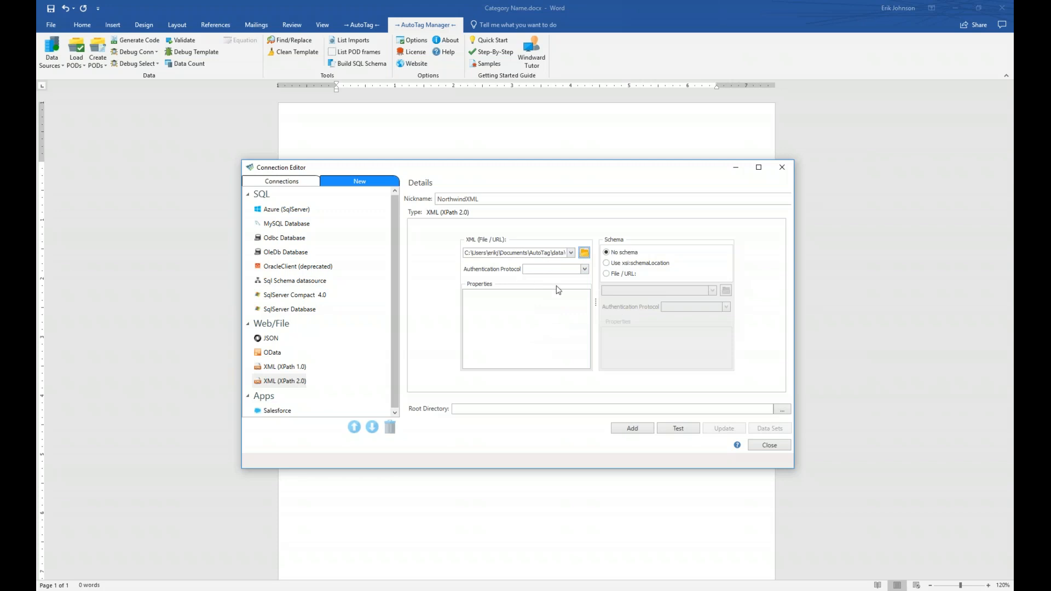
Test and add NorthwindXML, compare it with NorthwindSQL, then close the connection editor
left_click(686, 431)
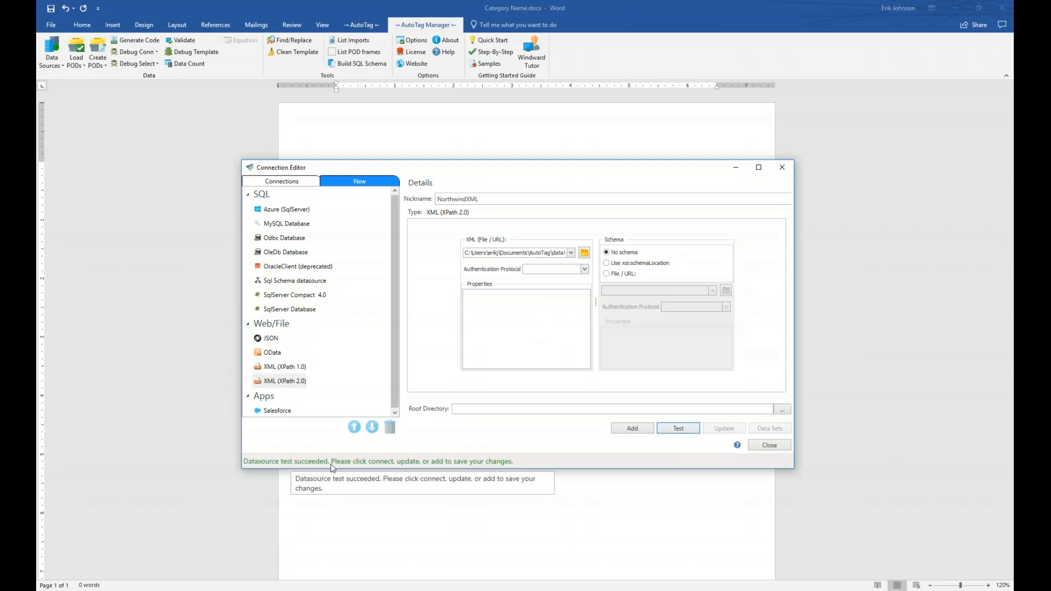
left_click(629, 428)
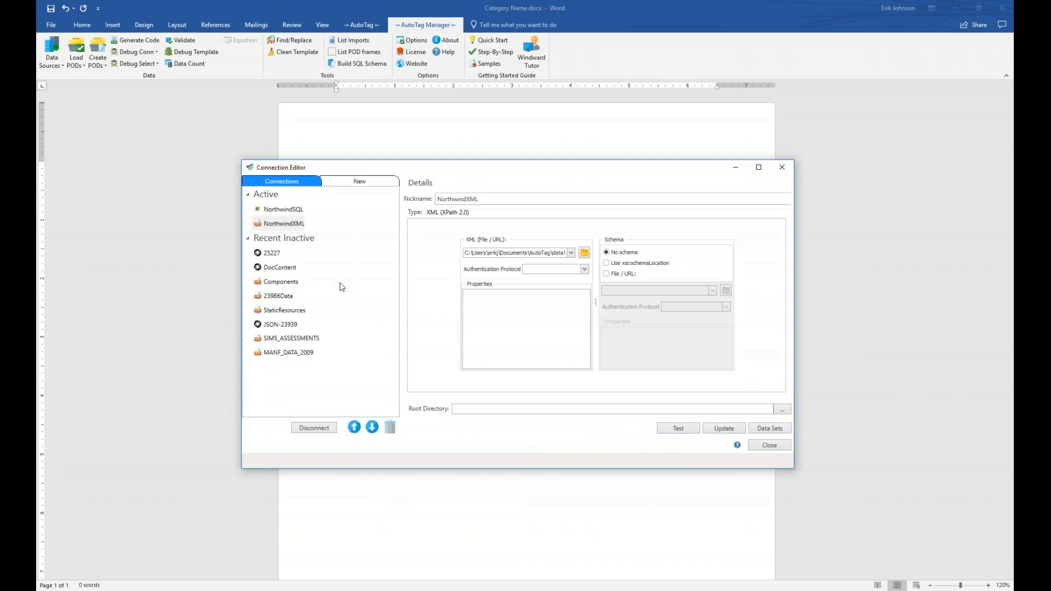
left_click(286, 225)
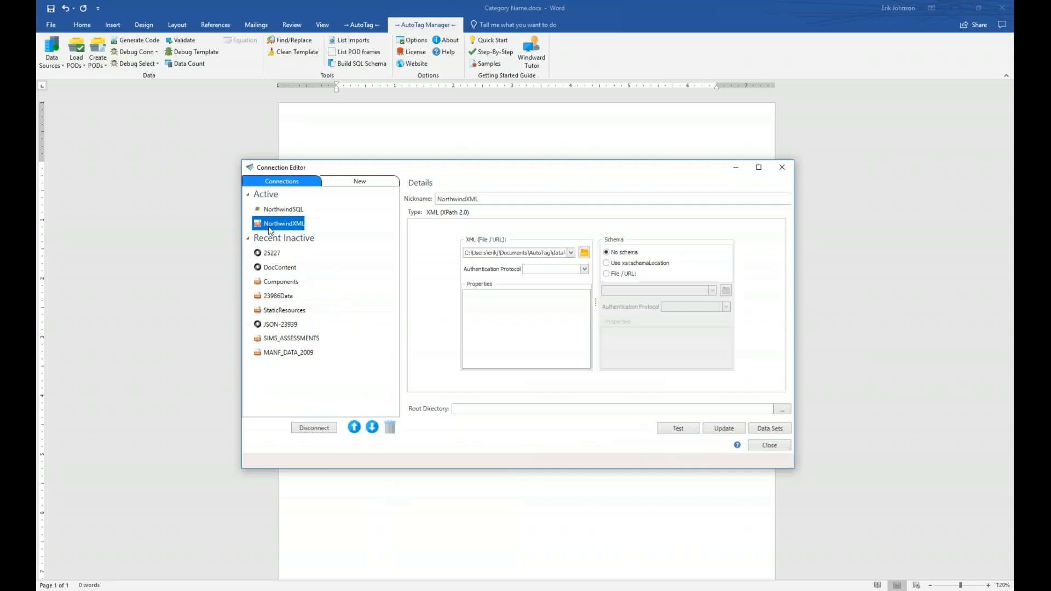
left_click(285, 211)
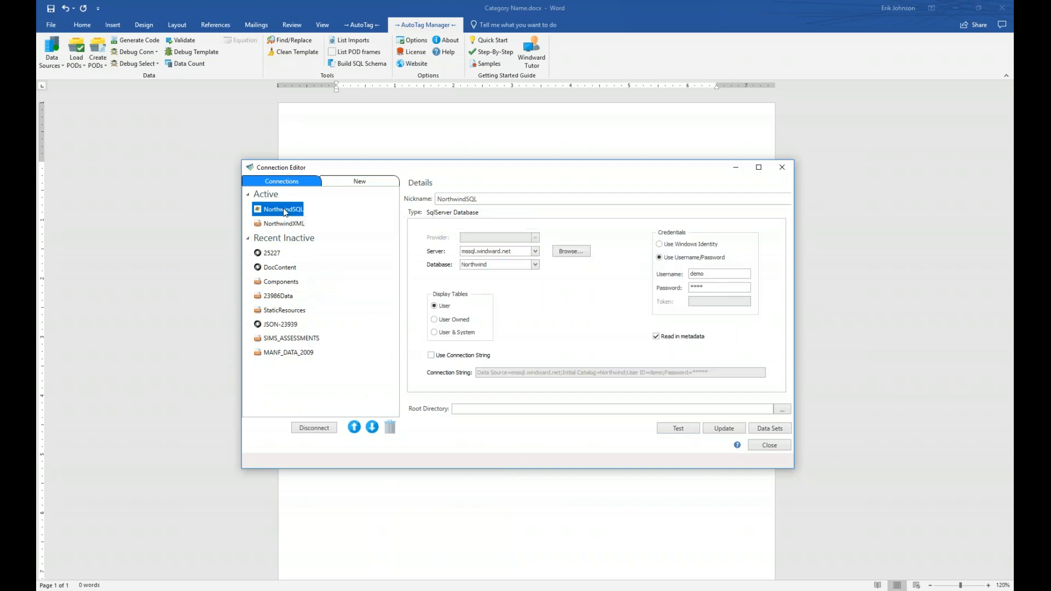
left_click(280, 227)
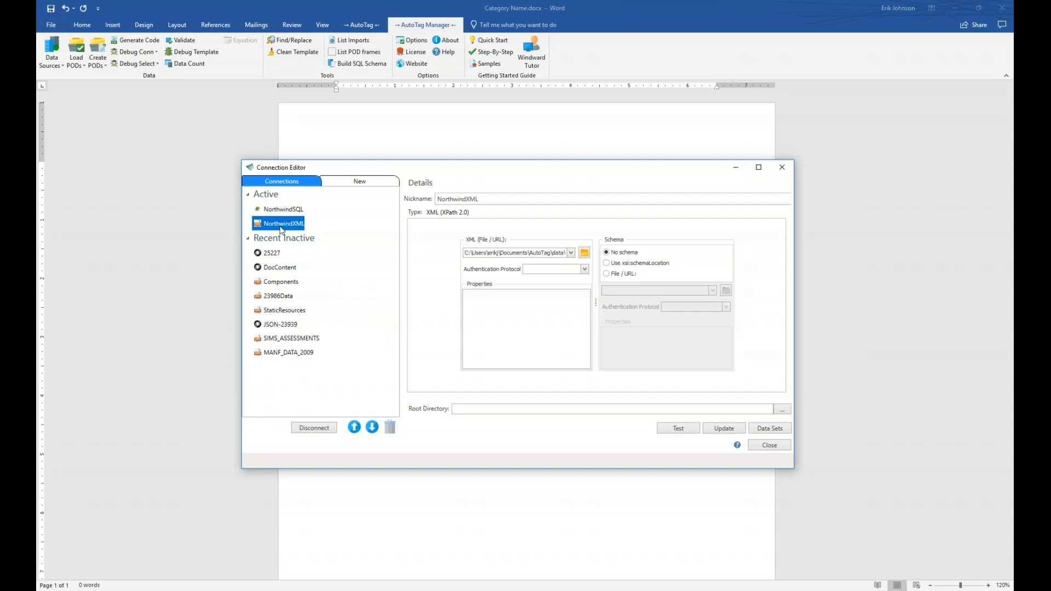
left_click(785, 448)
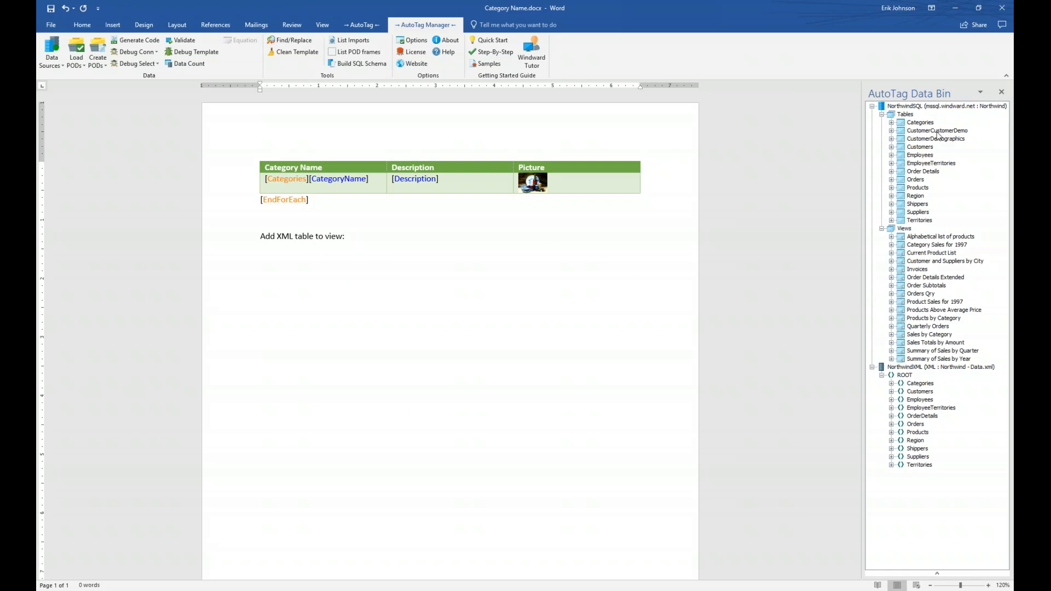
Collapse NorthwindSQL Tables and Views, peek at Categories, then expand Employees under ROOT
left_click(882, 114)
left_click(882, 122)
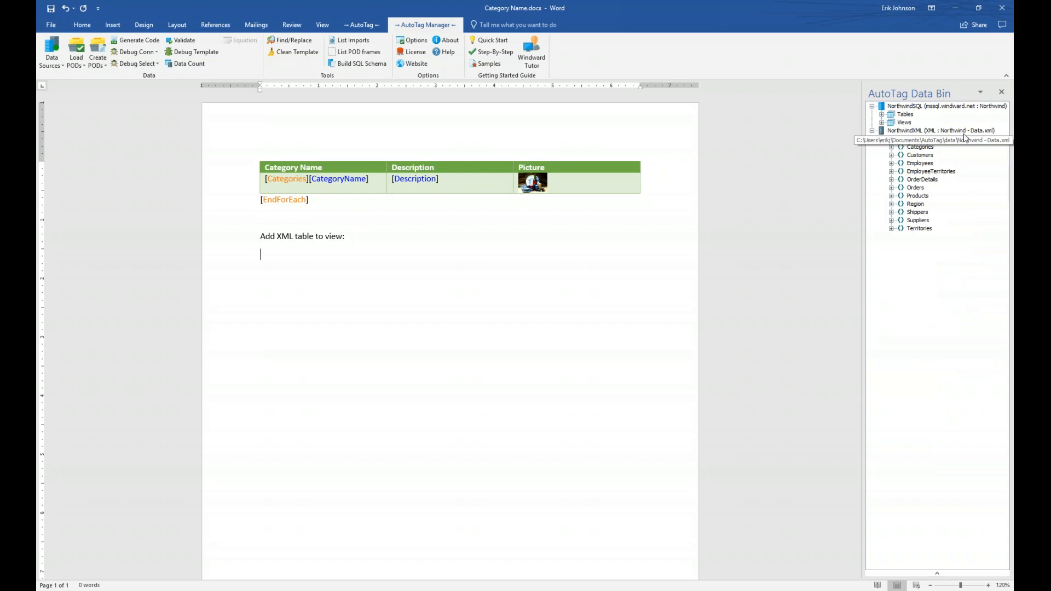
left_click(891, 148)
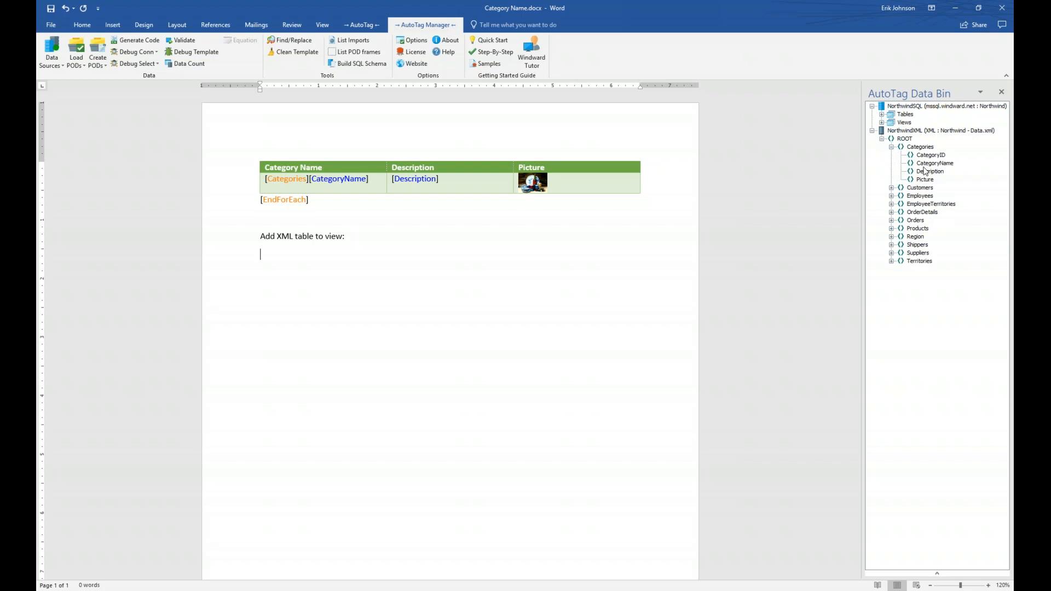
left_click(891, 148)
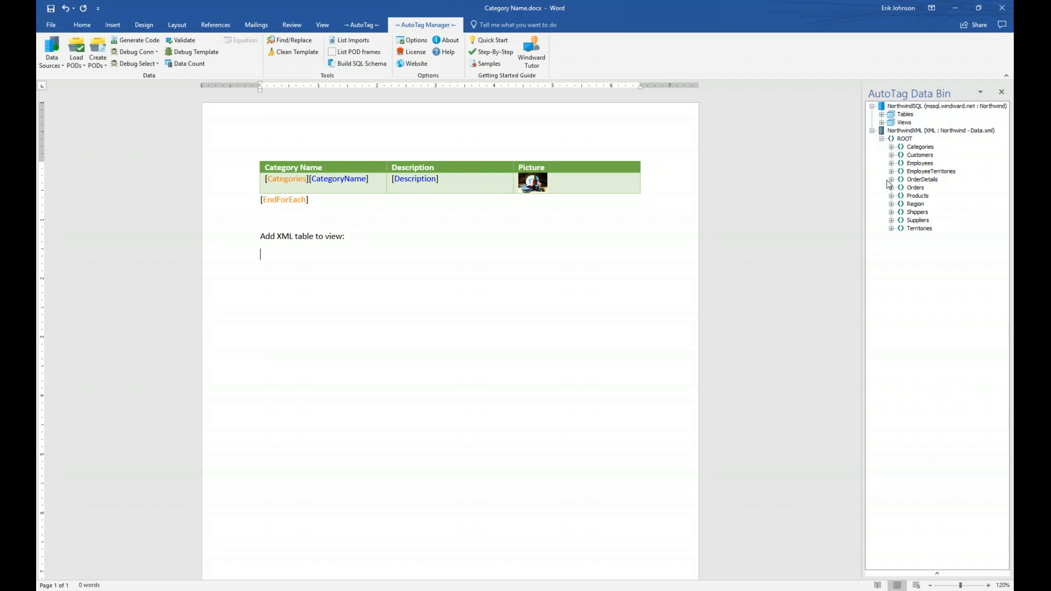
left_click(891, 164)
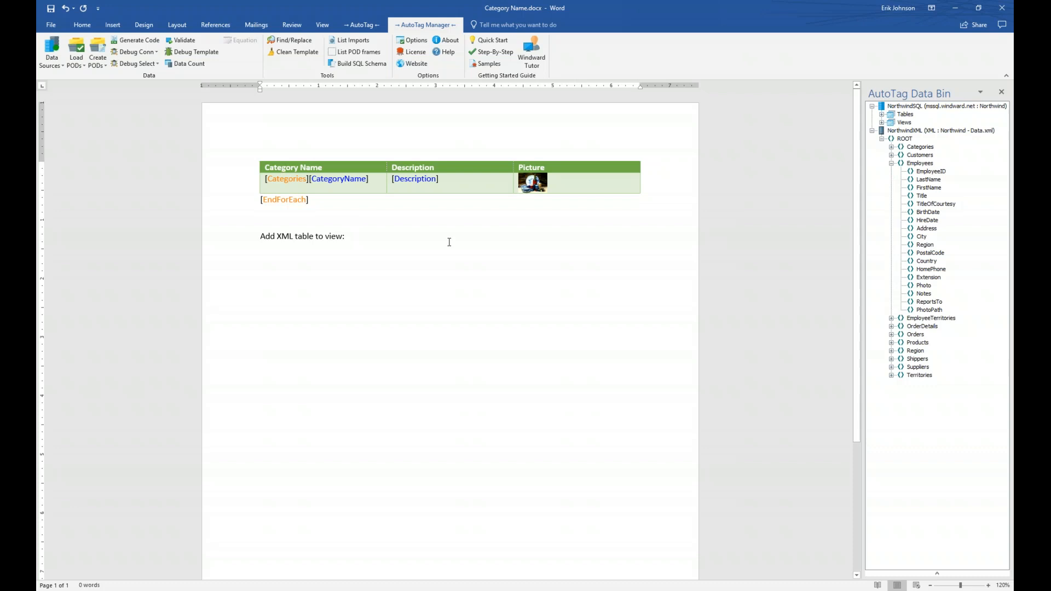
Drop Employees into the document with only FirstName, LastName, HireDate and Country columns
left_click_drag(921, 164, 433, 305)
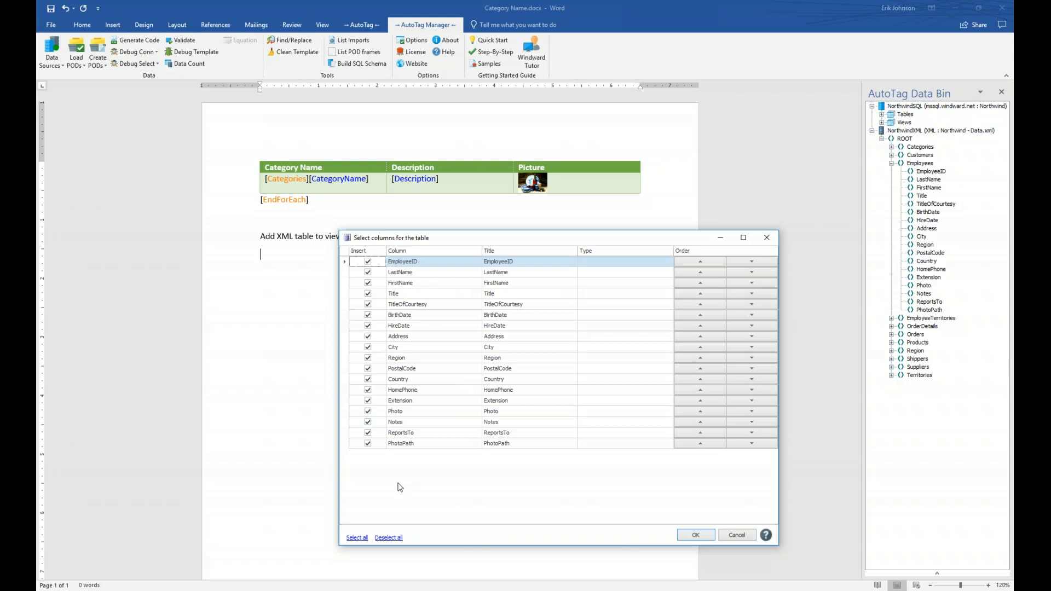
left_click(390, 538)
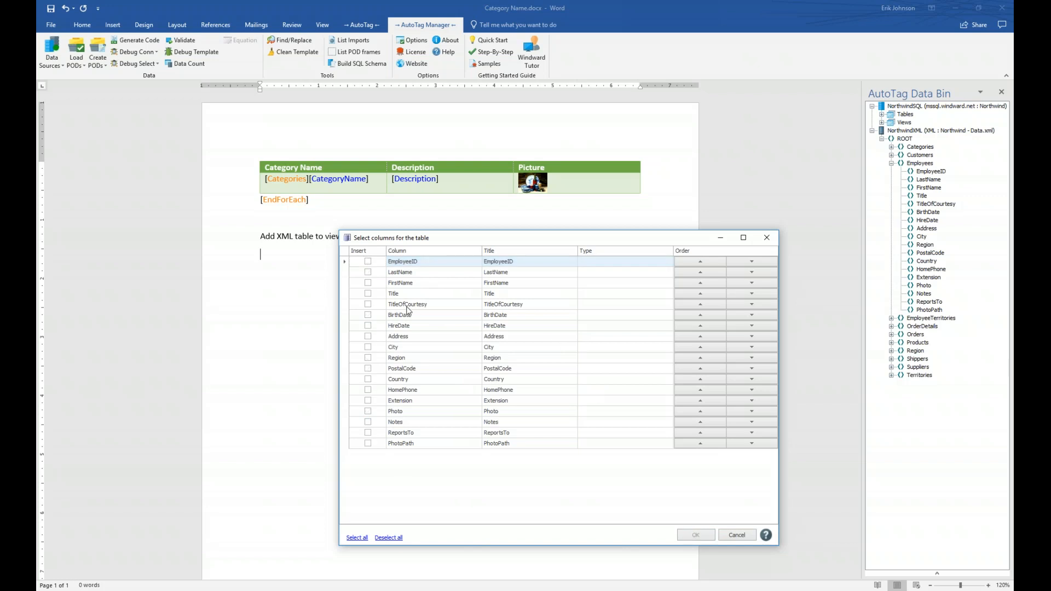
left_click(368, 283)
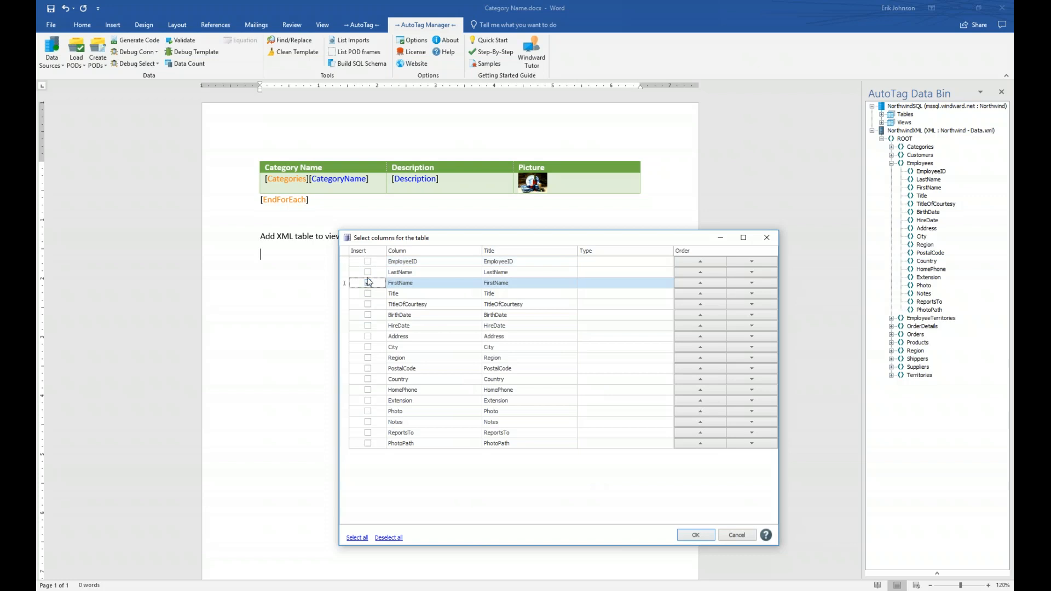
left_click(368, 272)
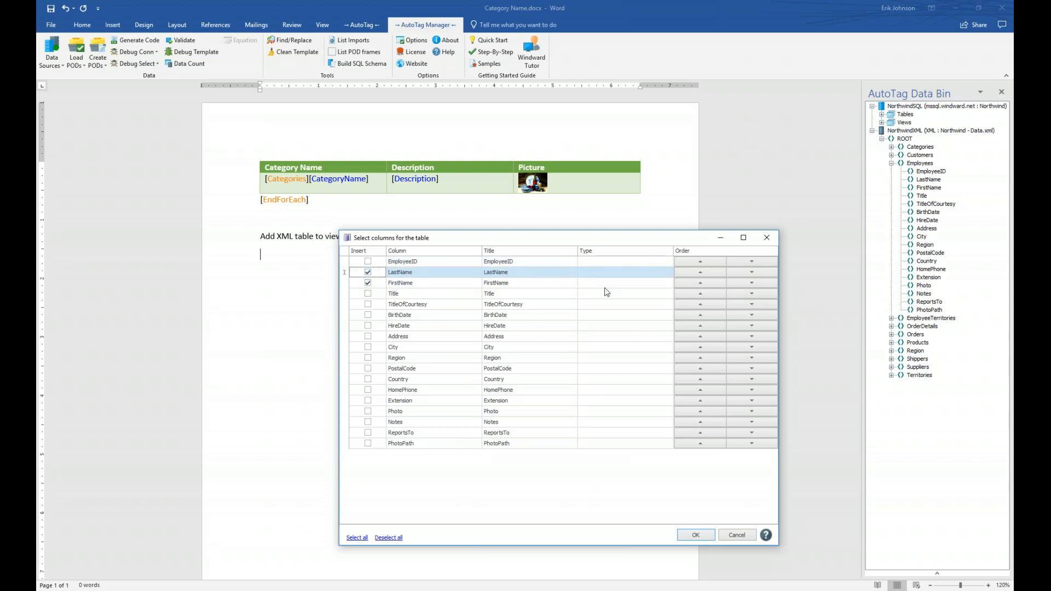
left_click(698, 284)
left_click(368, 327)
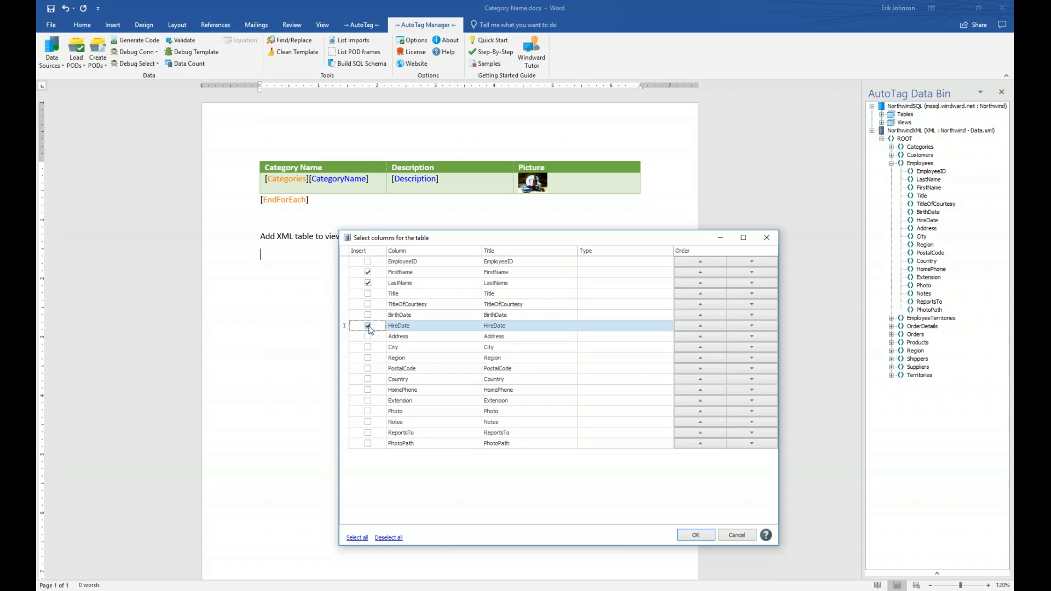
left_click(369, 380)
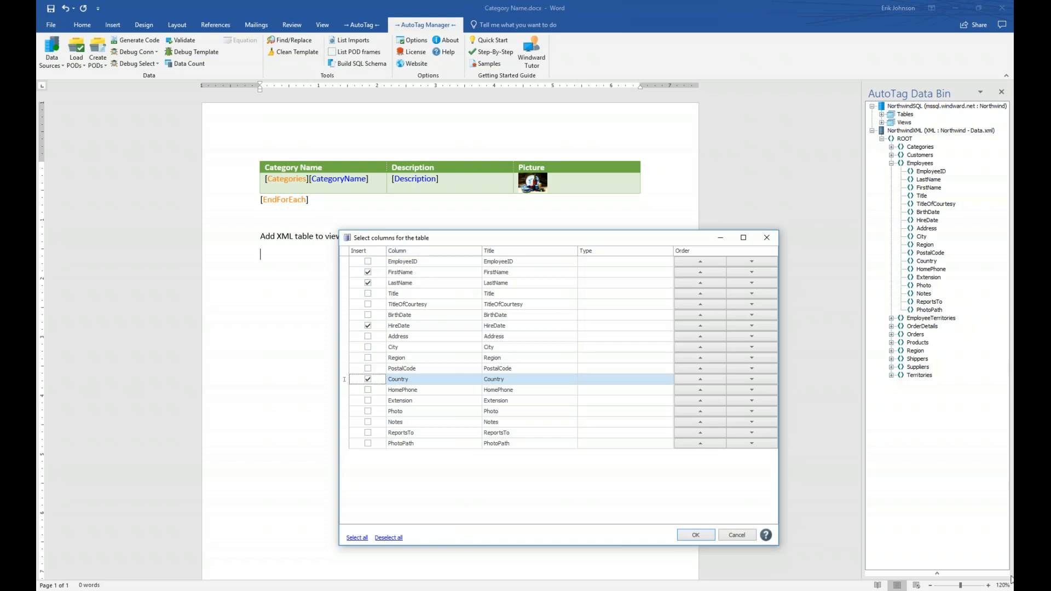
left_click(697, 535)
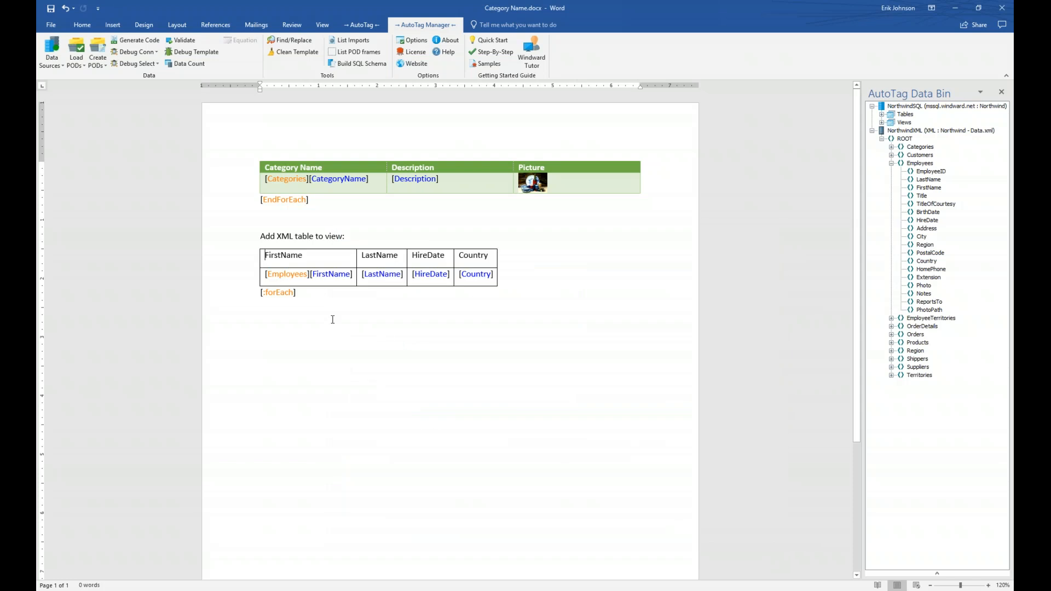
Add spaces so the headers read First Name, Last Name and Hire Date
mouse_move(286, 274)
mouse_move(279, 292)
left_click(281, 255)
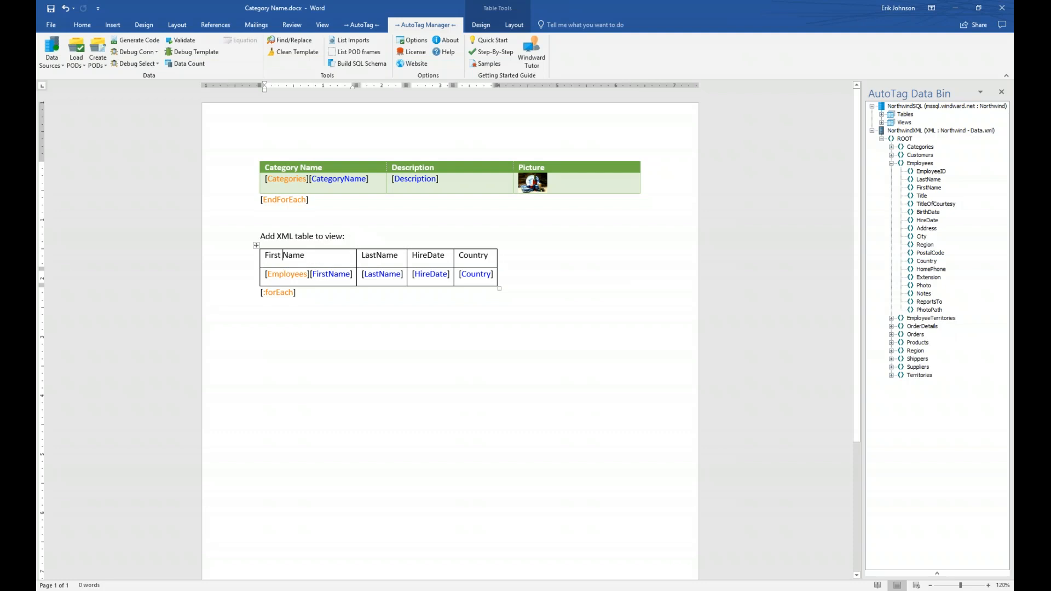
left_click(376, 255)
left_click(428, 256)
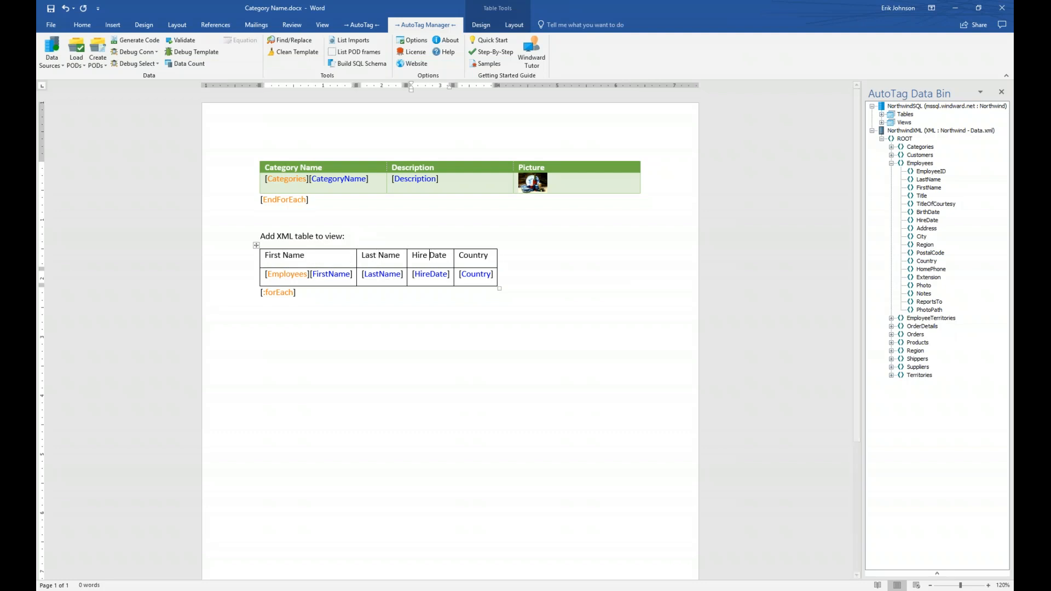
mouse_move(429, 273)
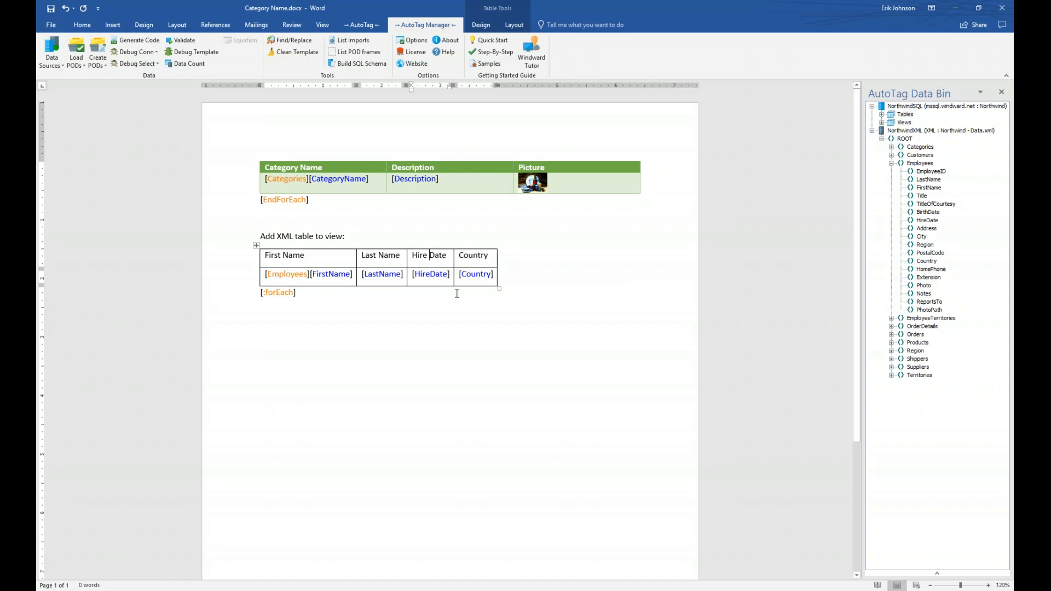
left_click(300, 274)
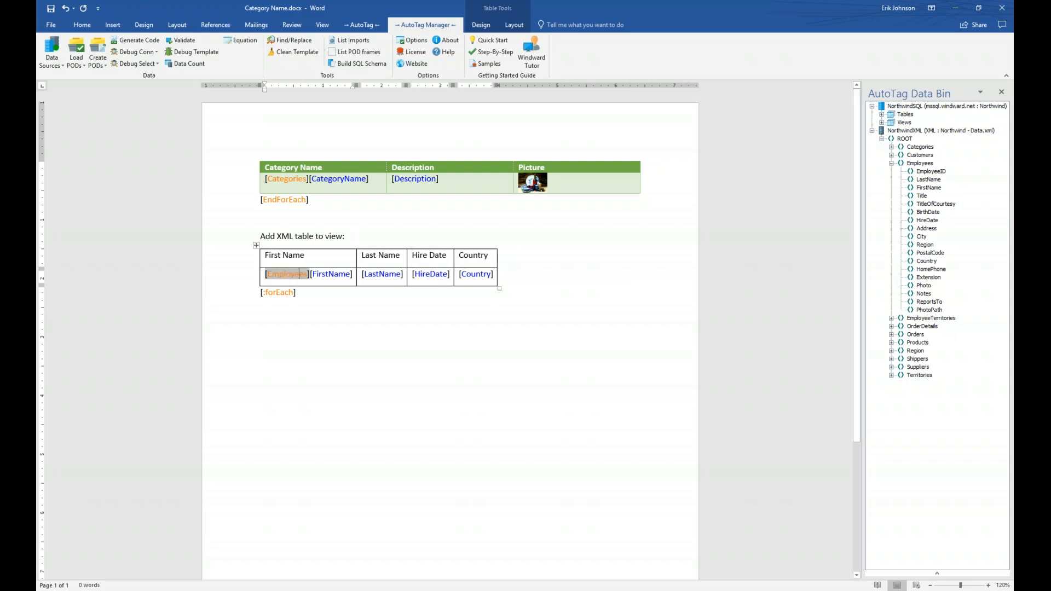
left_click(361, 25)
left_click(386, 45)
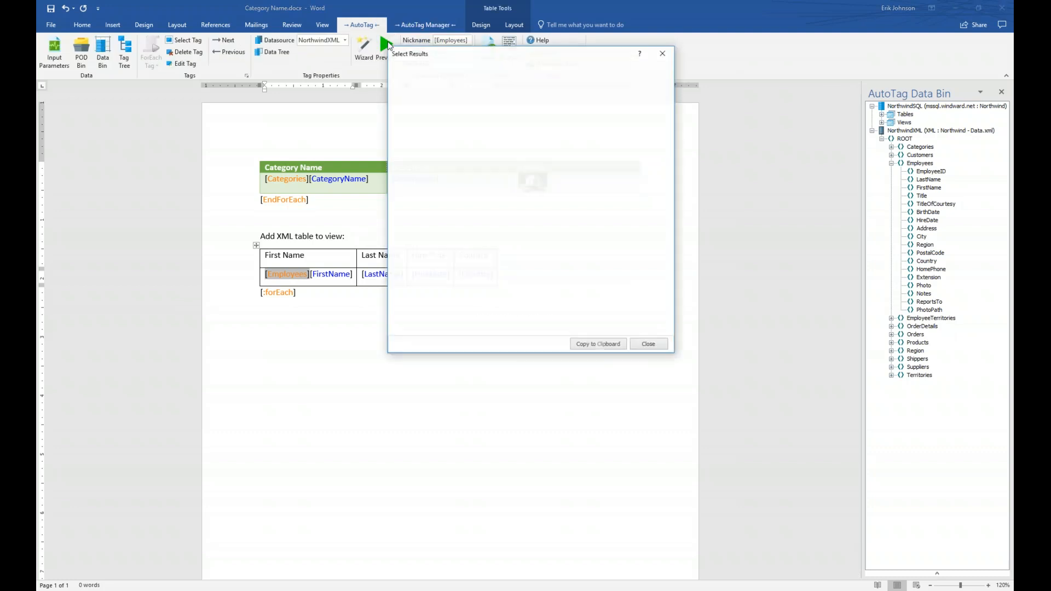
left_click_drag(443, 59, 466, 226)
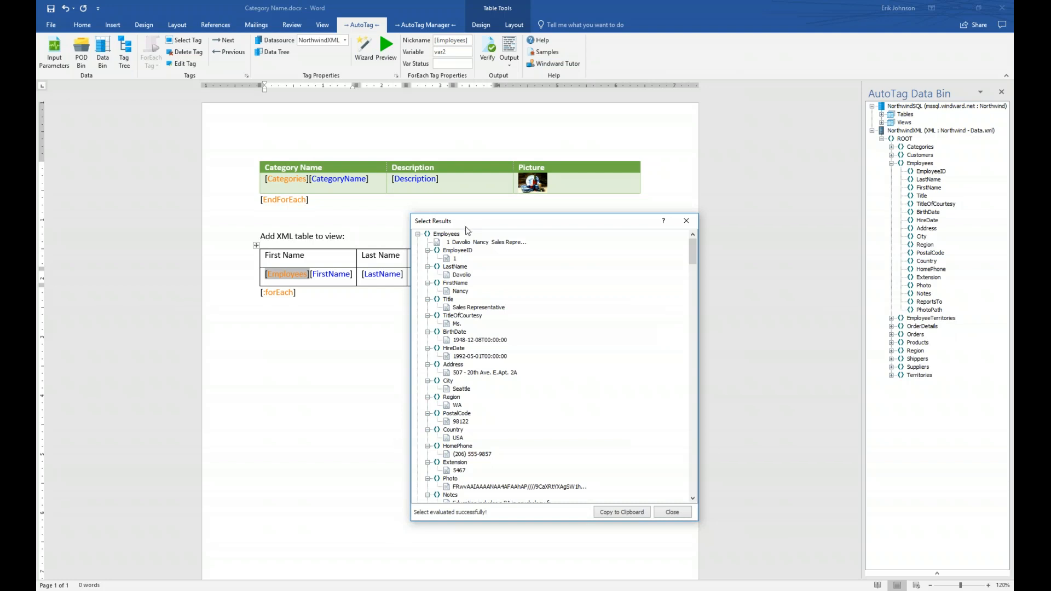
left_click(419, 234)
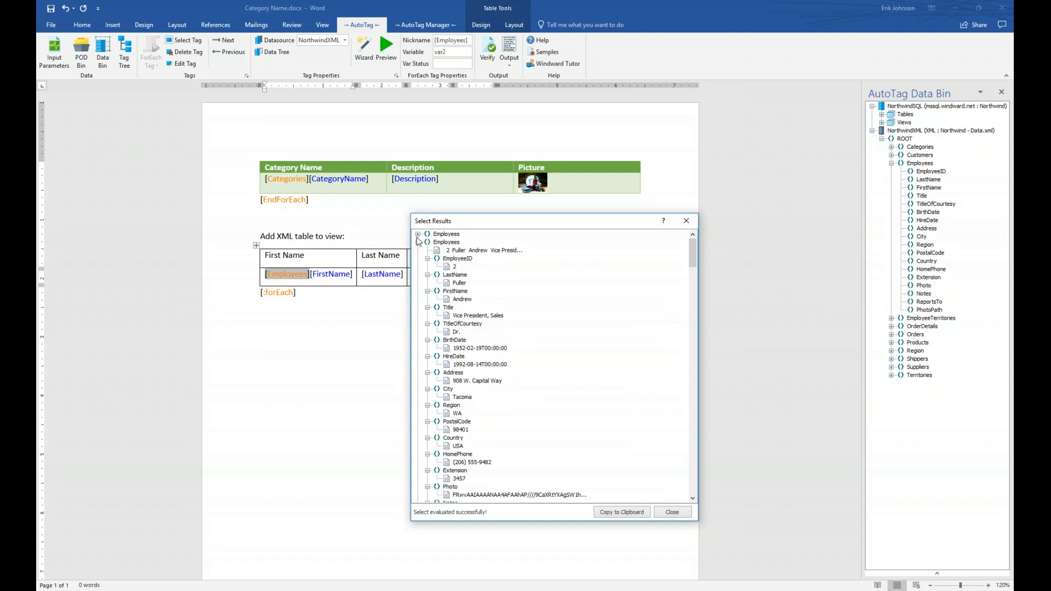
left_click(419, 242)
left_click(418, 251)
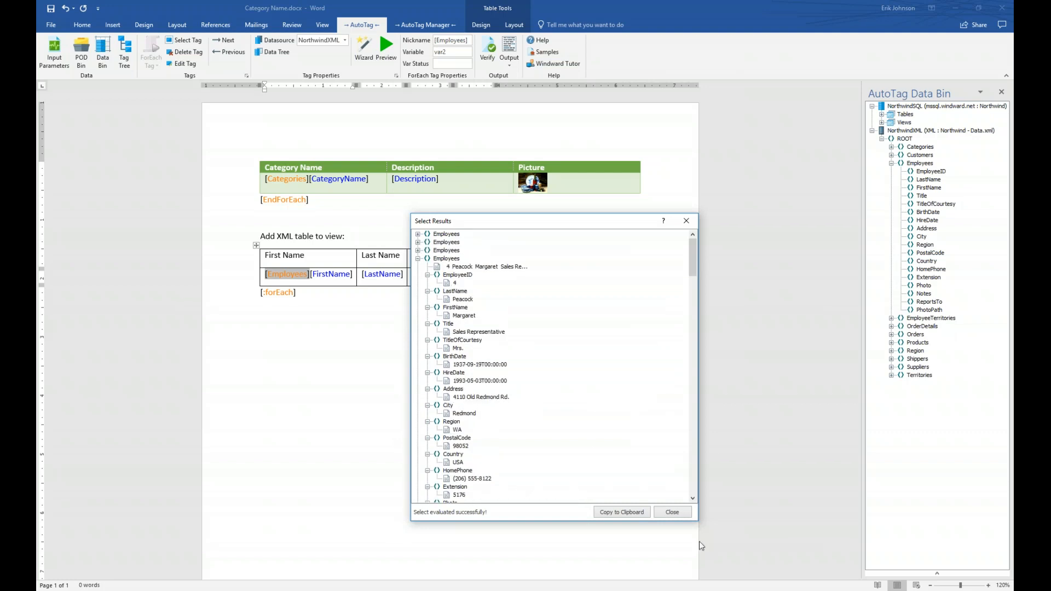
left_click(679, 513)
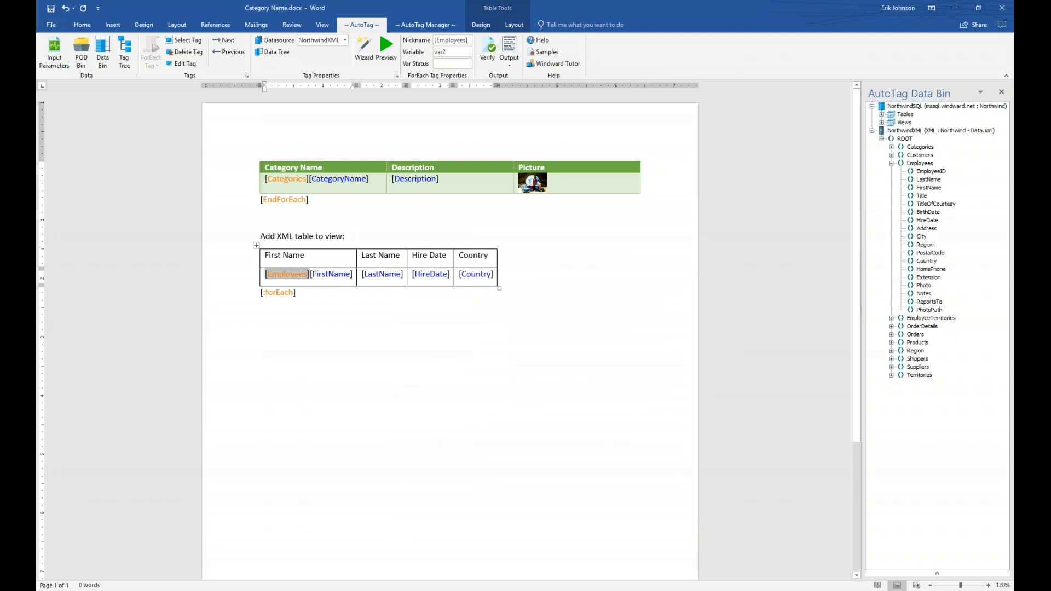
left_click(332, 274)
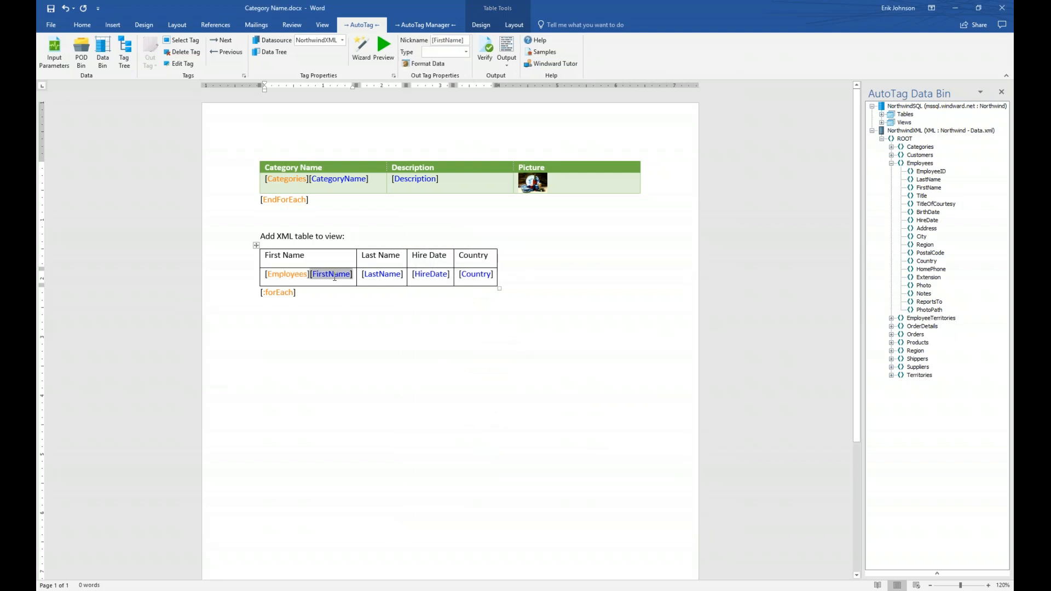
left_click(383, 47)
left_click_drag(482, 55, 446, 327)
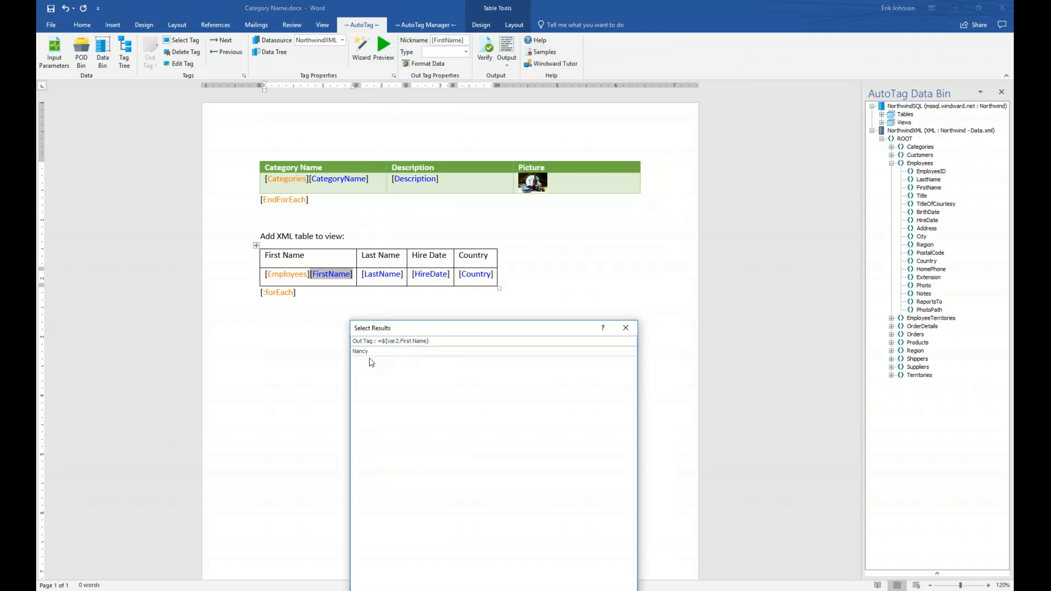
left_click_drag(476, 327, 496, 218)
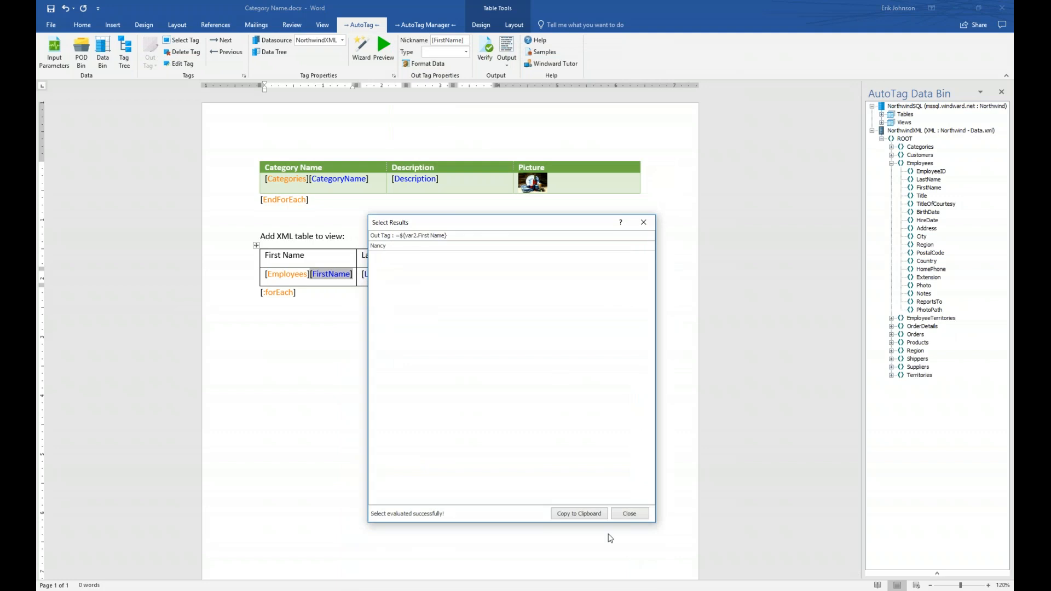
left_click(628, 514)
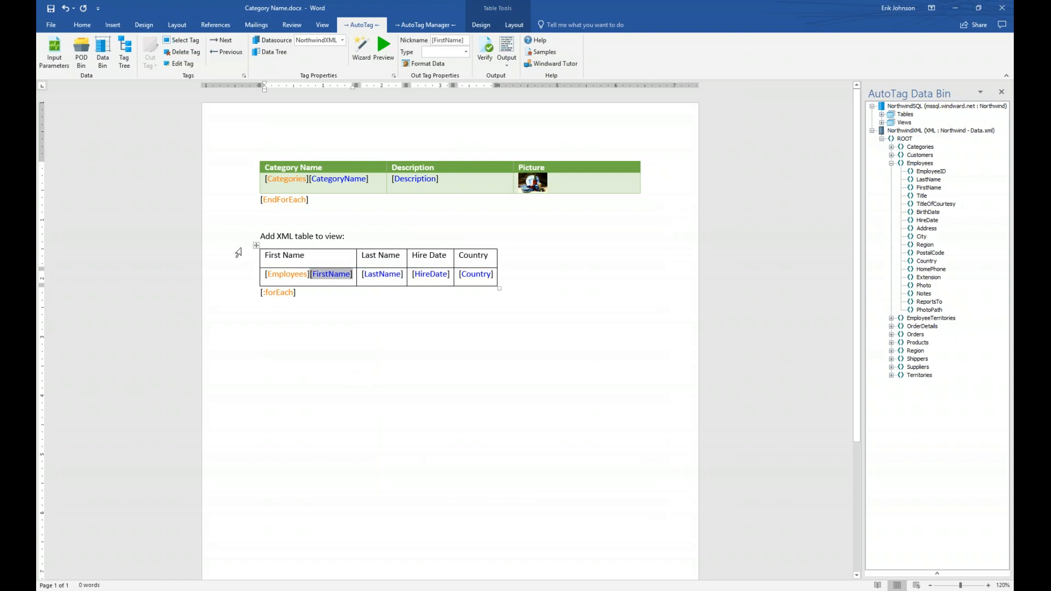
Apply the blue Grid Table style from the Table Styles gallery to the Employees table
left_click(258, 244)
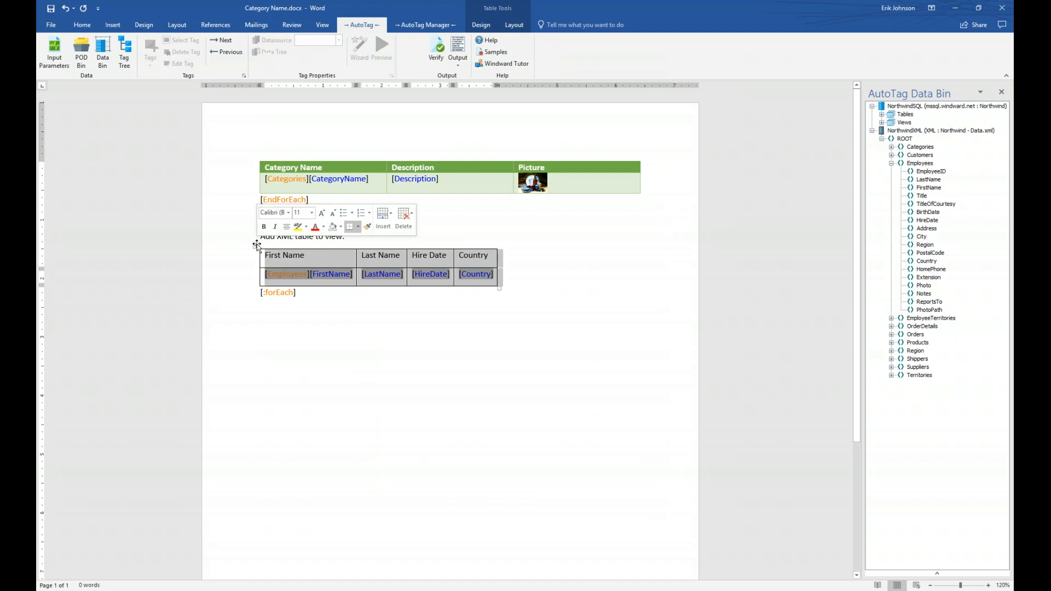
left_click(514, 26)
left_click(489, 24)
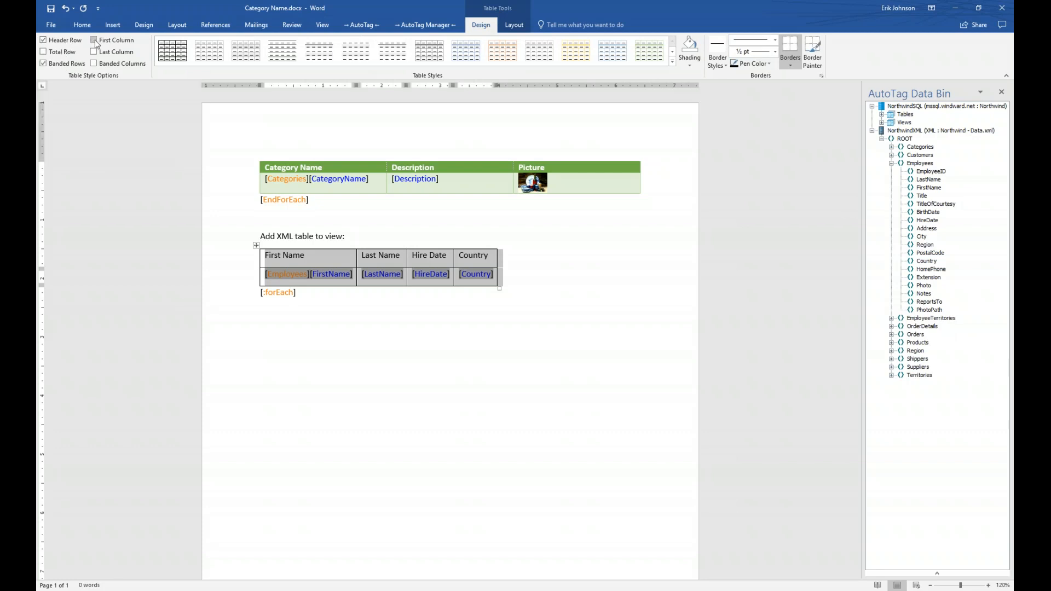
left_click(673, 61)
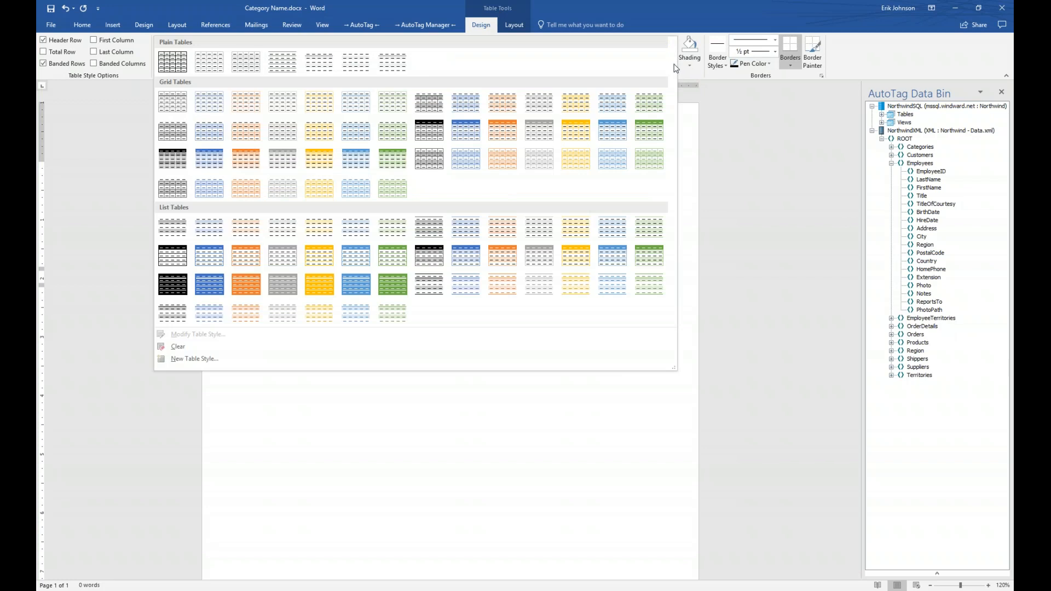
left_click(356, 131)
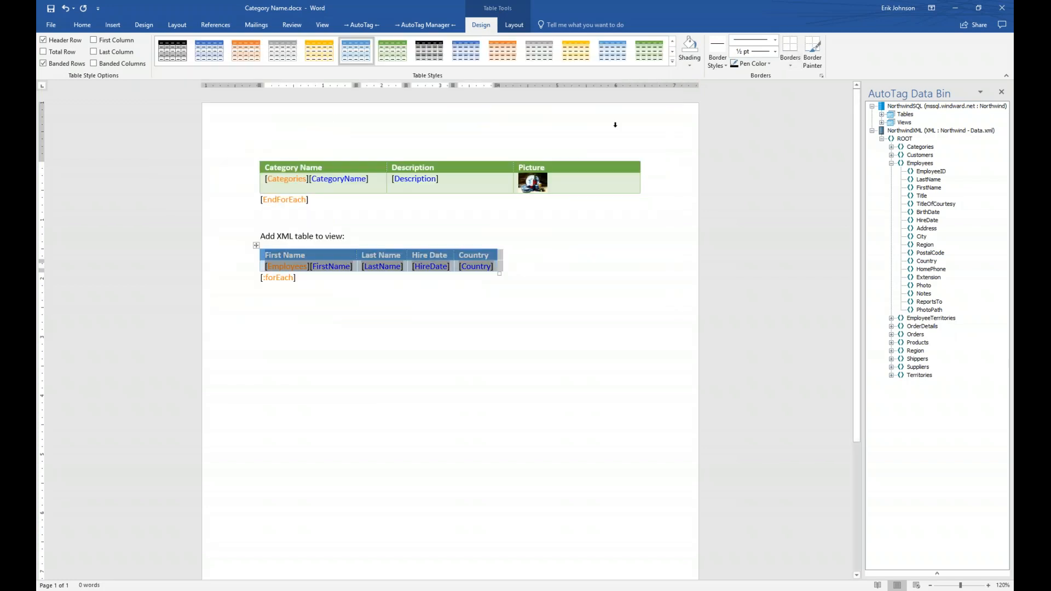
left_click(383, 317)
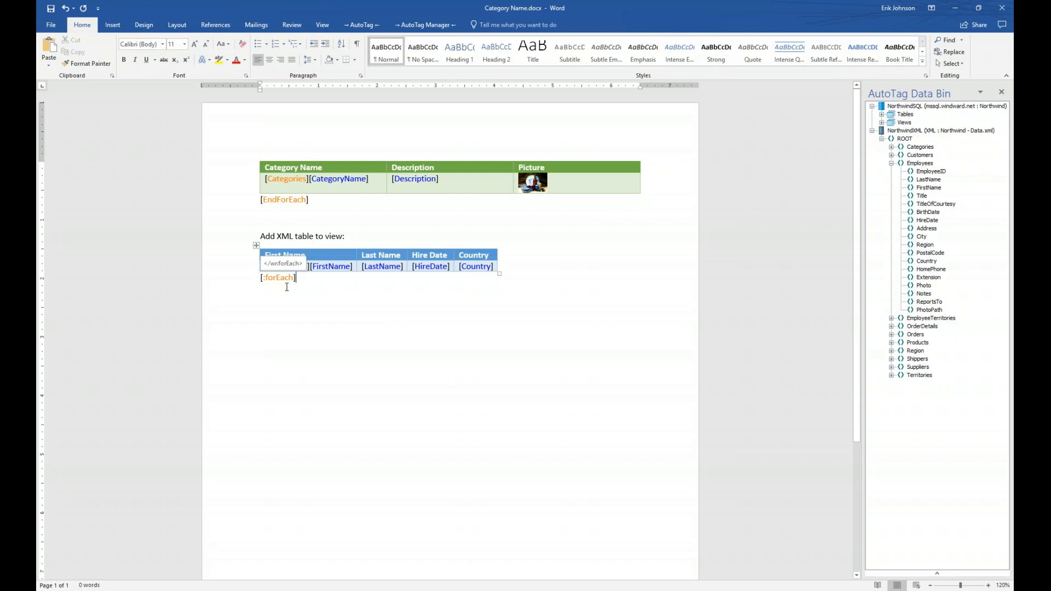
Generate the AutoTag report output, saving the template first
left_click(418, 26)
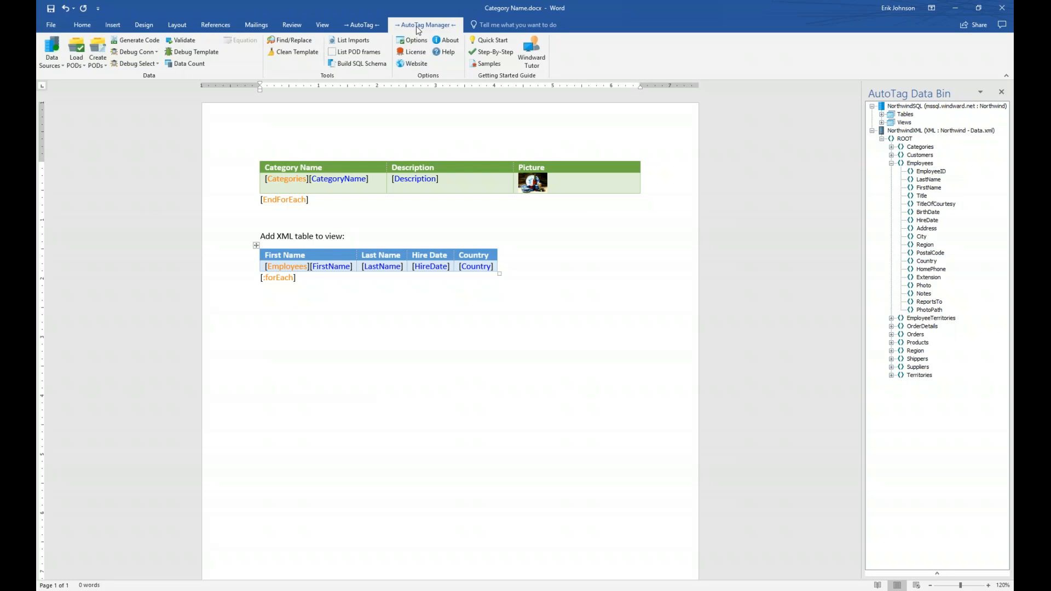
left_click(363, 25)
left_click(429, 49)
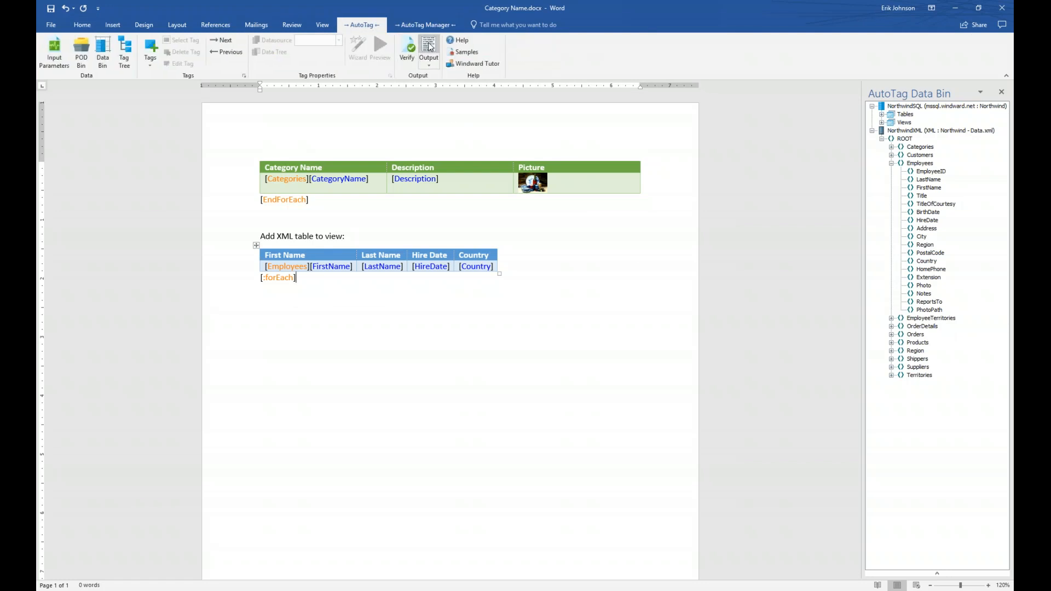
left_click(554, 340)
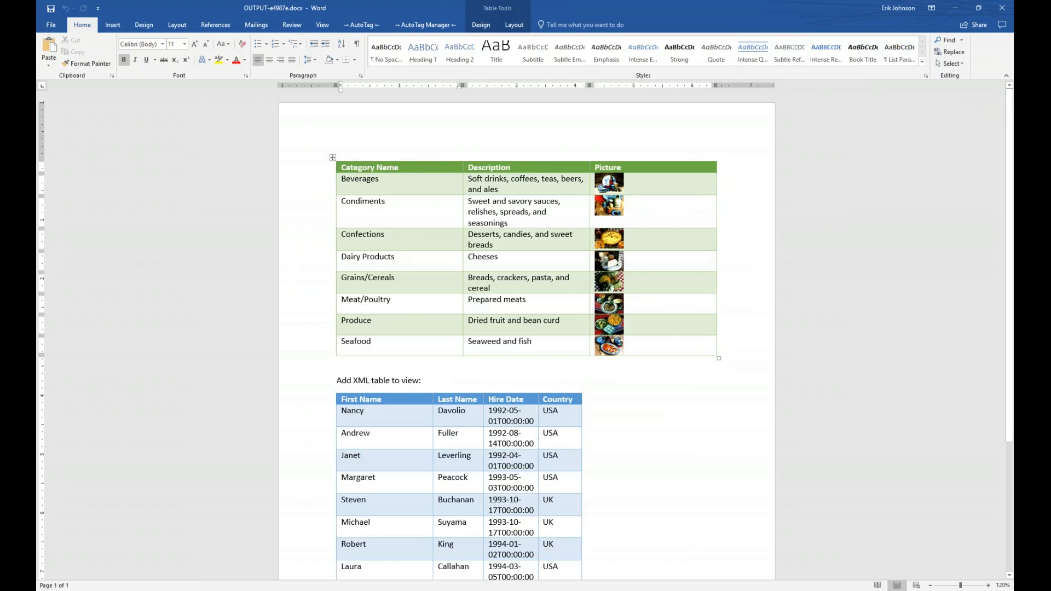
Review the output beside the template with the data bin closed, then close the output
key("super+Right")
key("Return")
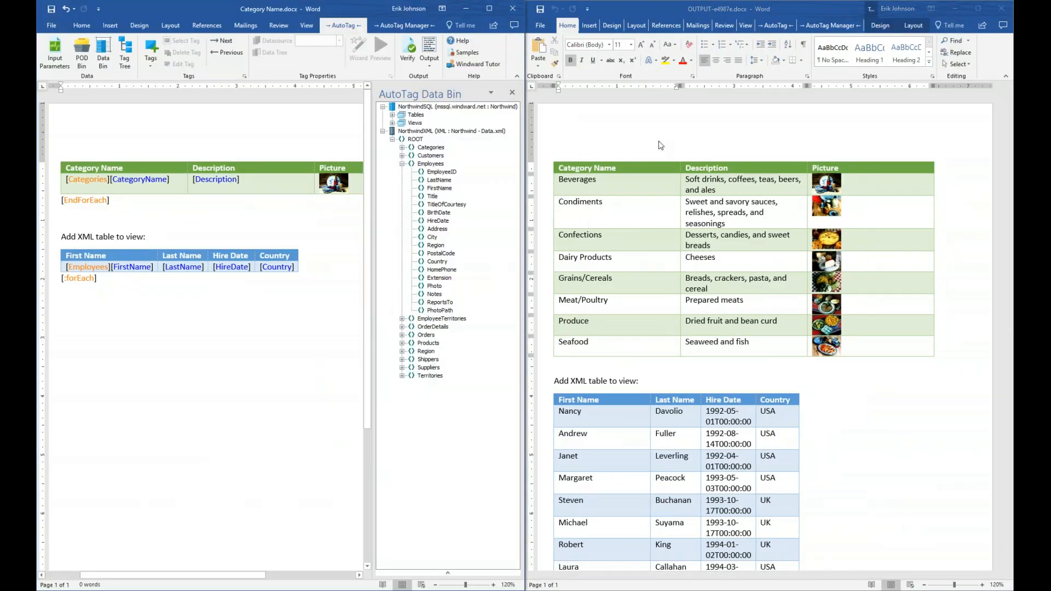
left_click(513, 91)
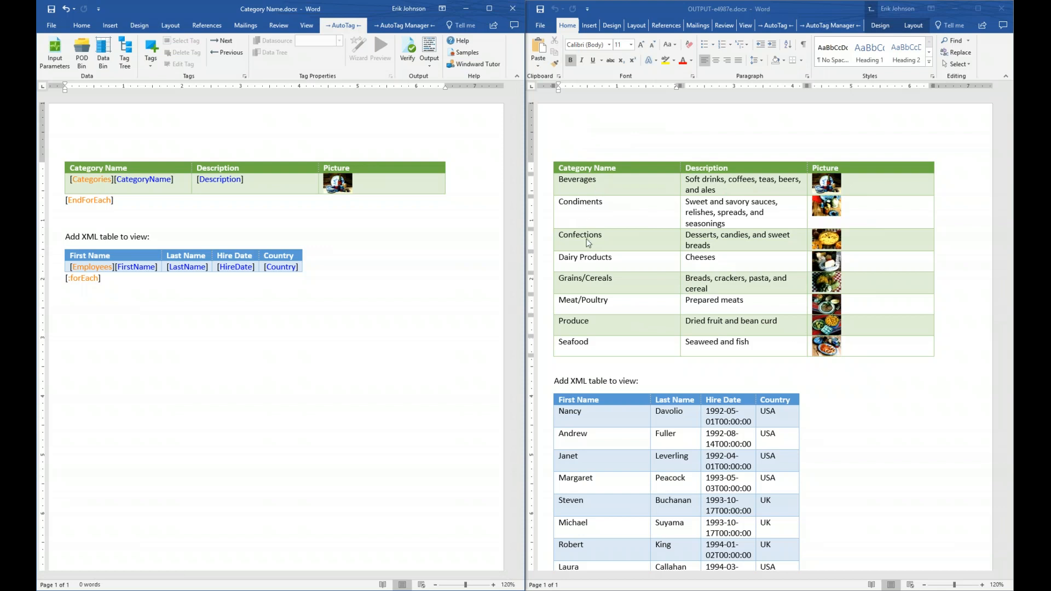
scroll(590, 251, "down", 2)
scroll(590, 254, "down", 2)
scroll(590, 254, "down", 2)
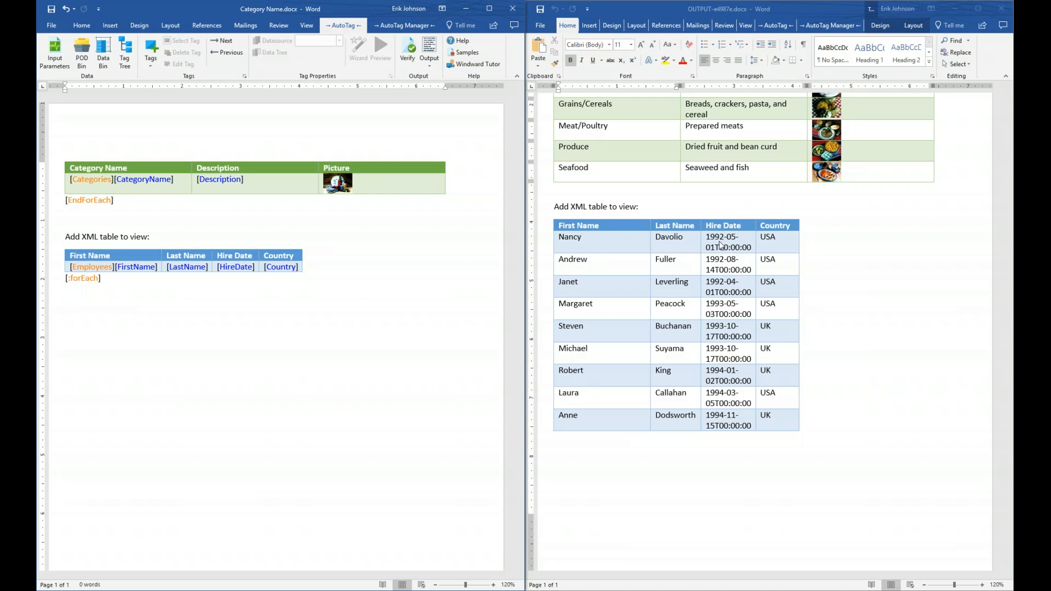
left_click(1002, 8)
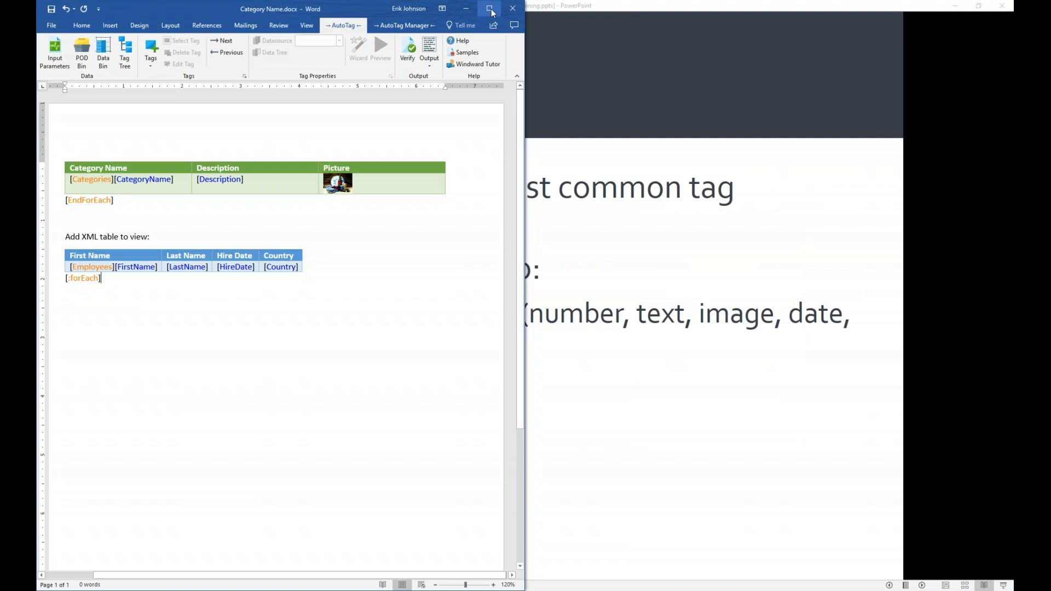
Format the HireDate tag with the Date type 'March 14, 2001'
left_click(490, 8)
left_click(512, 266)
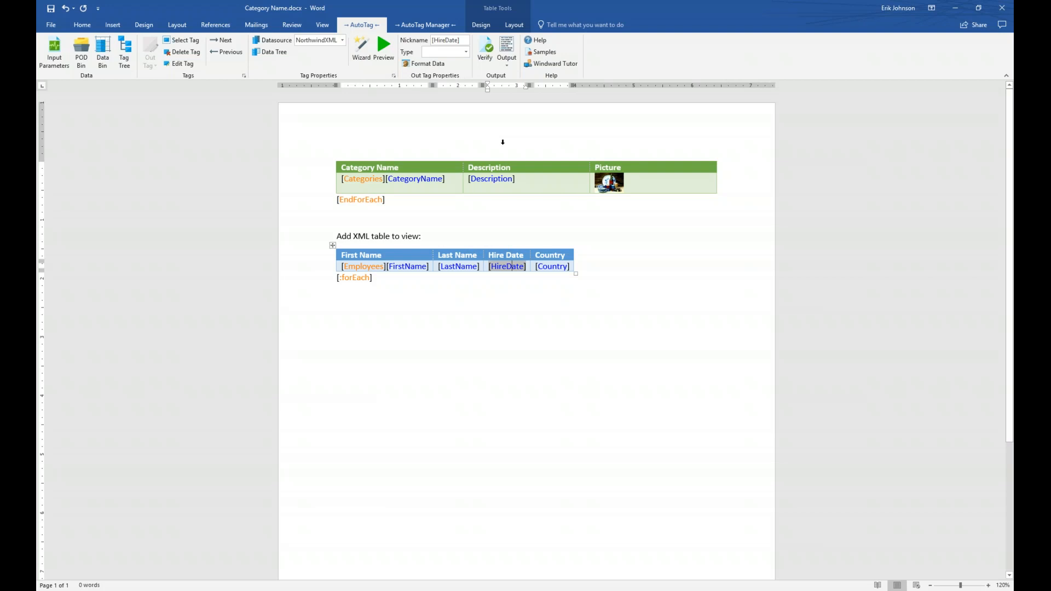
left_click(421, 64)
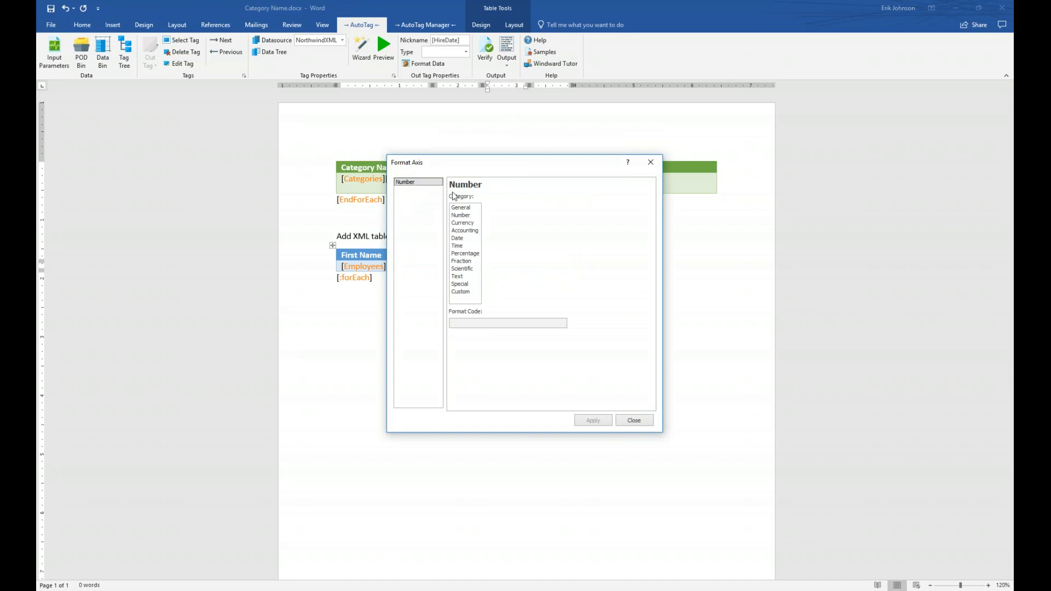
left_click_drag(509, 162, 659, 130)
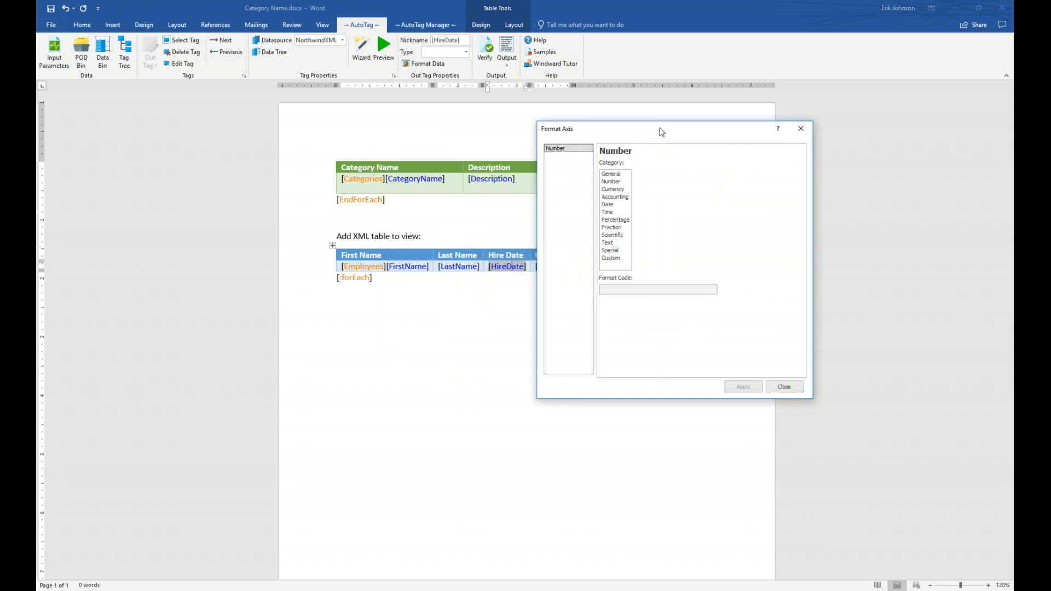
left_click(608, 205)
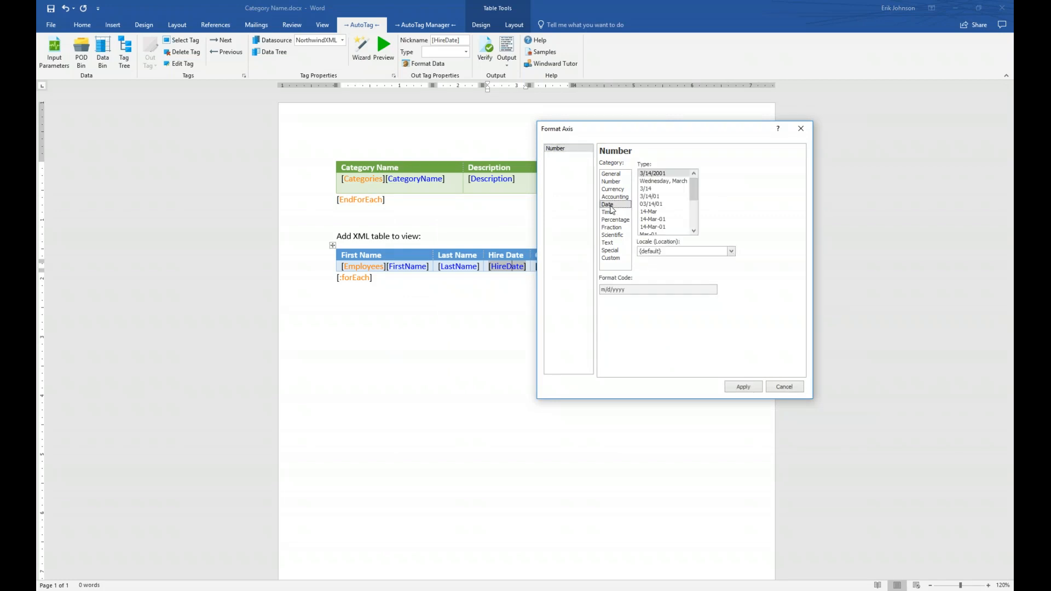
left_click(693, 226)
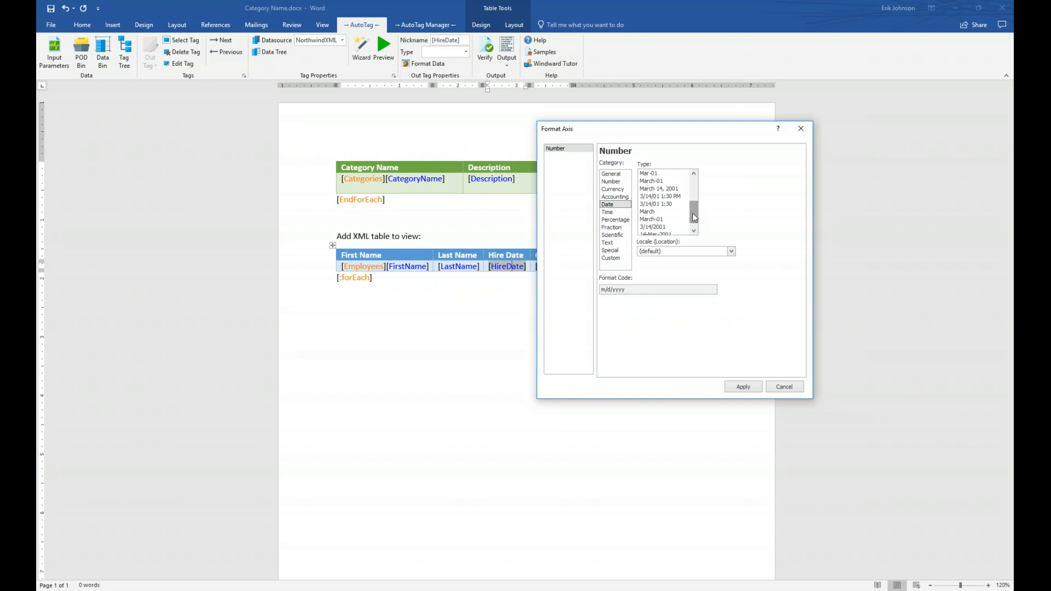
left_click(670, 189)
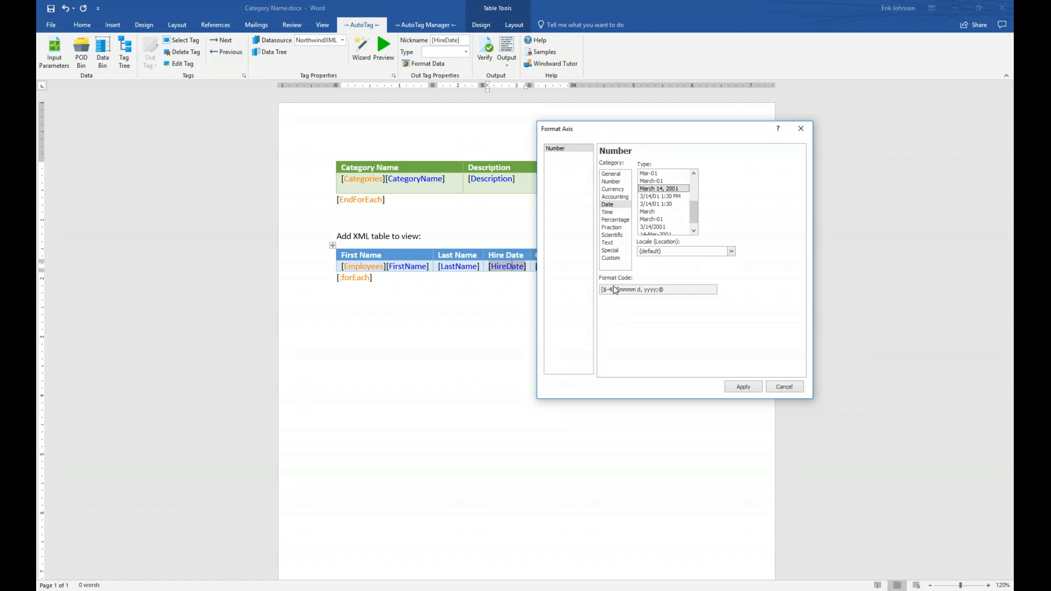
left_click(745, 388)
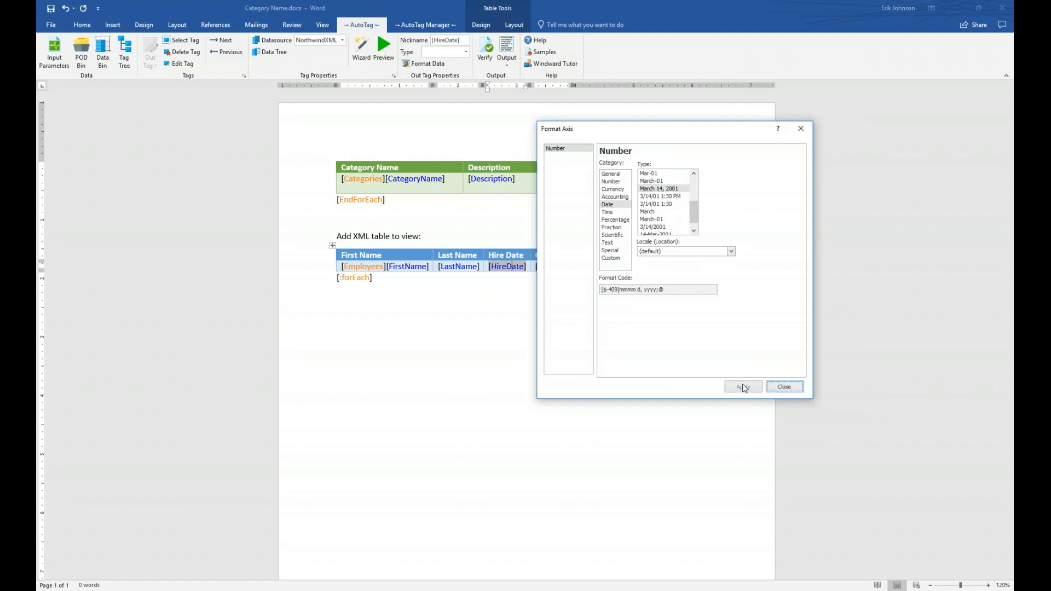
left_click(779, 391)
Verify the HireDate tag's value, then generate the output after saving the template
left_click(516, 266)
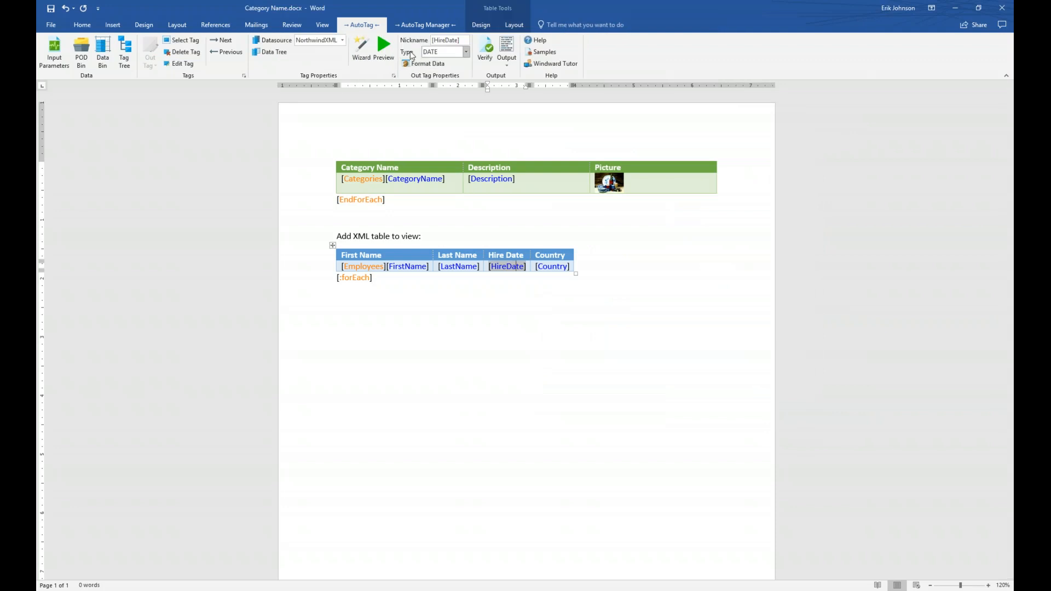
left_click(486, 52)
left_click_drag(488, 59, 514, 319)
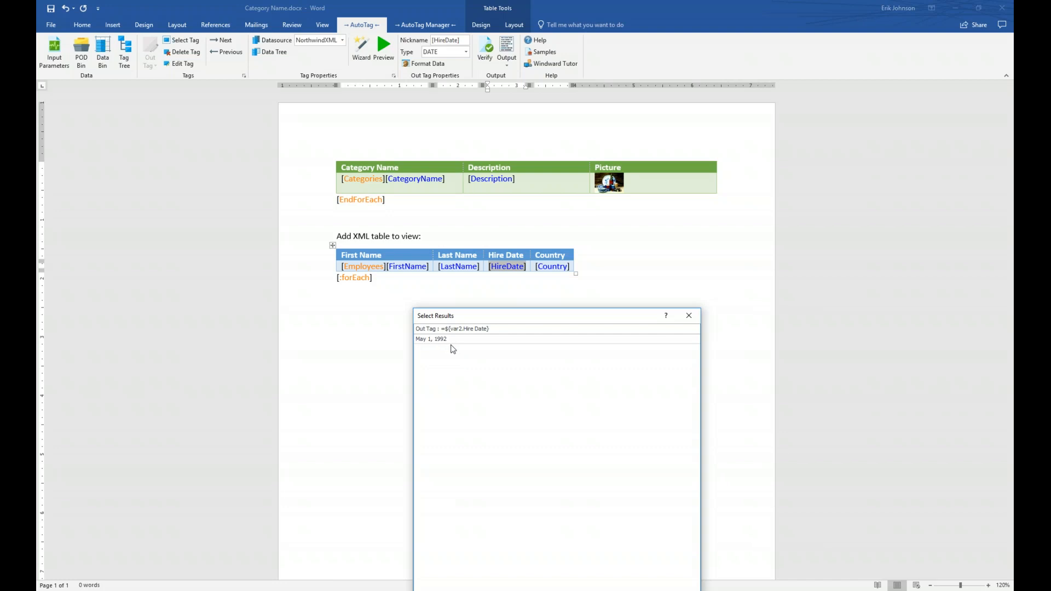
left_click(689, 317)
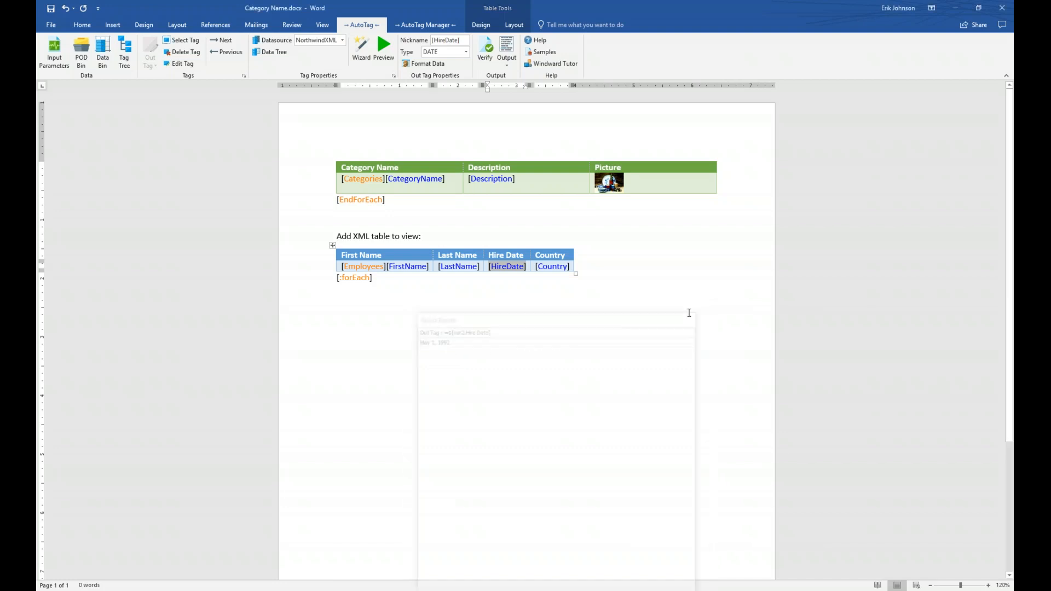
left_click(505, 67)
left_click(520, 125)
left_click(559, 339)
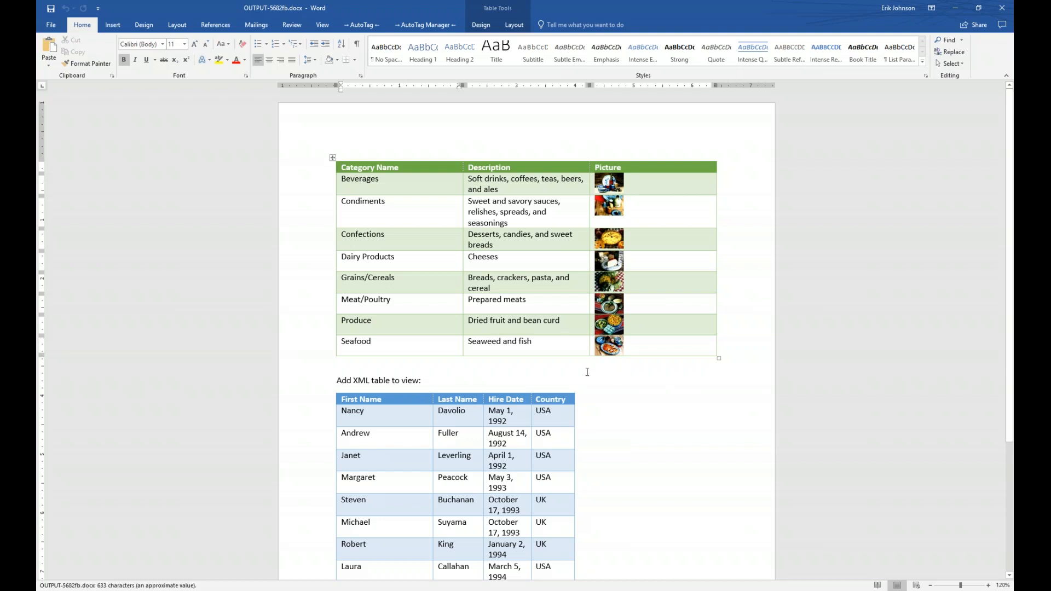
Snap output beside the template, widen the employee table and auto-fit Hire Date
key("super+Right")
key("Return")
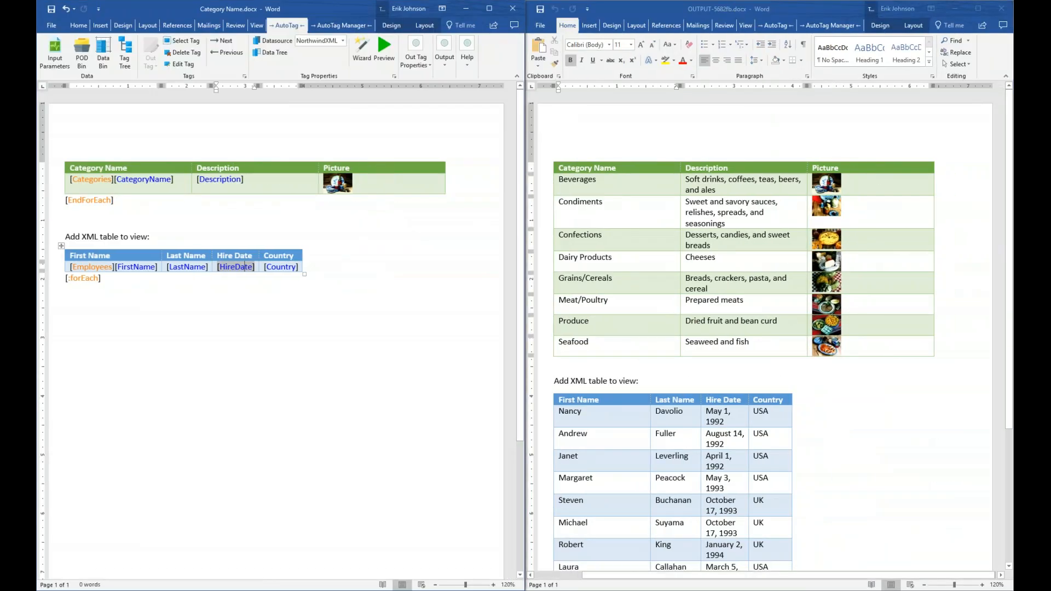
scroll(694, 388, "down", 3)
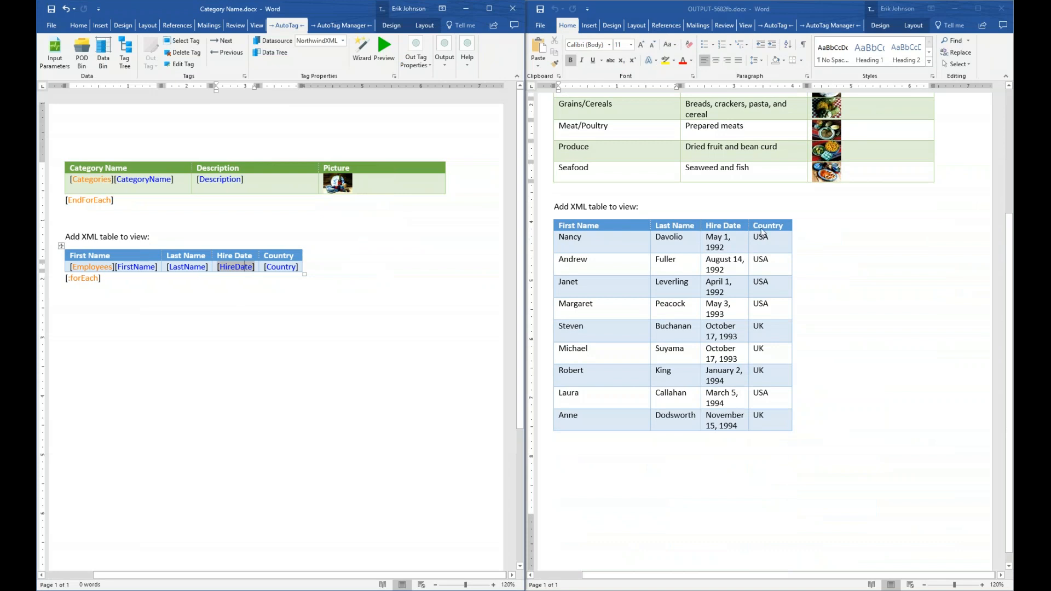
left_click_drag(793, 227, 890, 229)
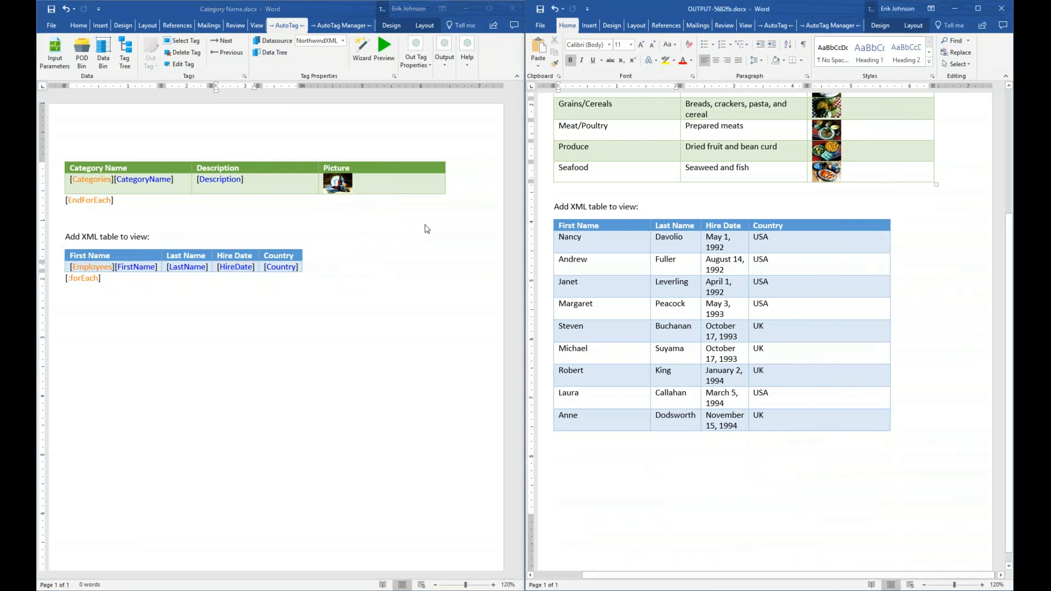
double_click(747, 225)
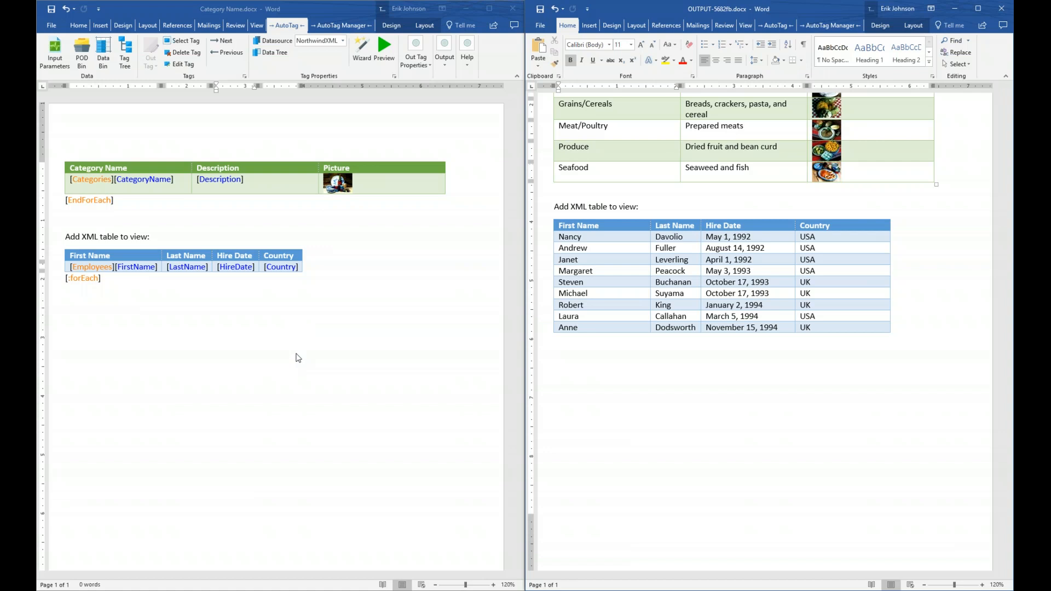
scroll(652, 450, "up", 5)
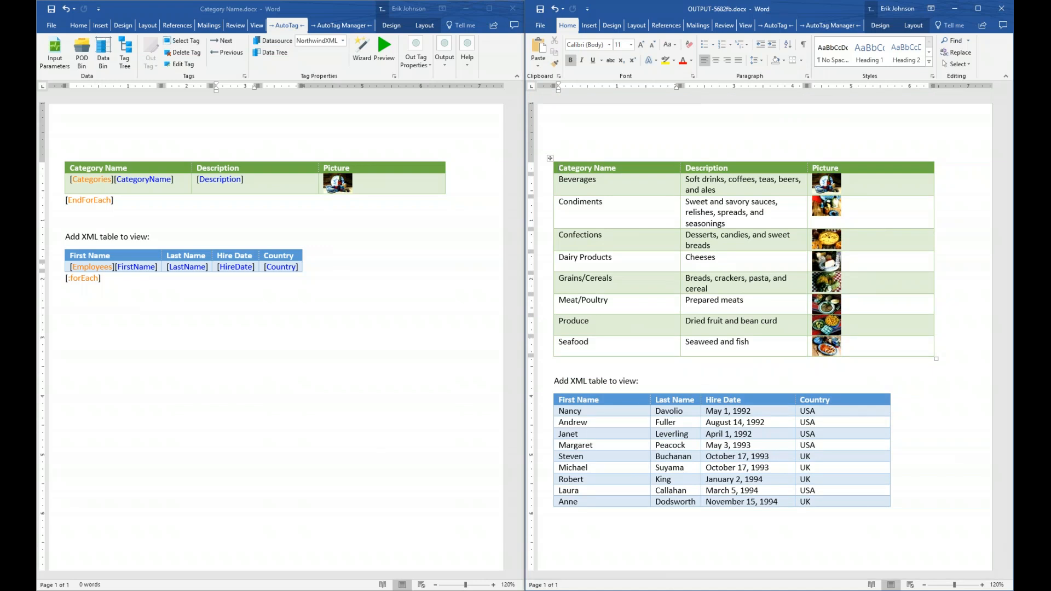
Close the output without saving and maximize the template window
left_click(1001, 8)
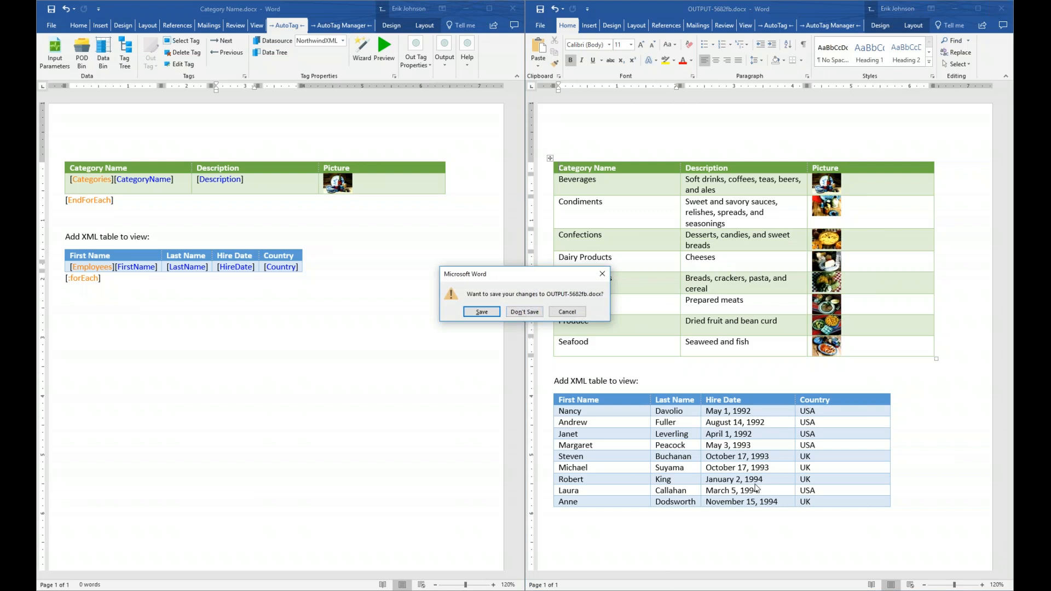
left_click(525, 311)
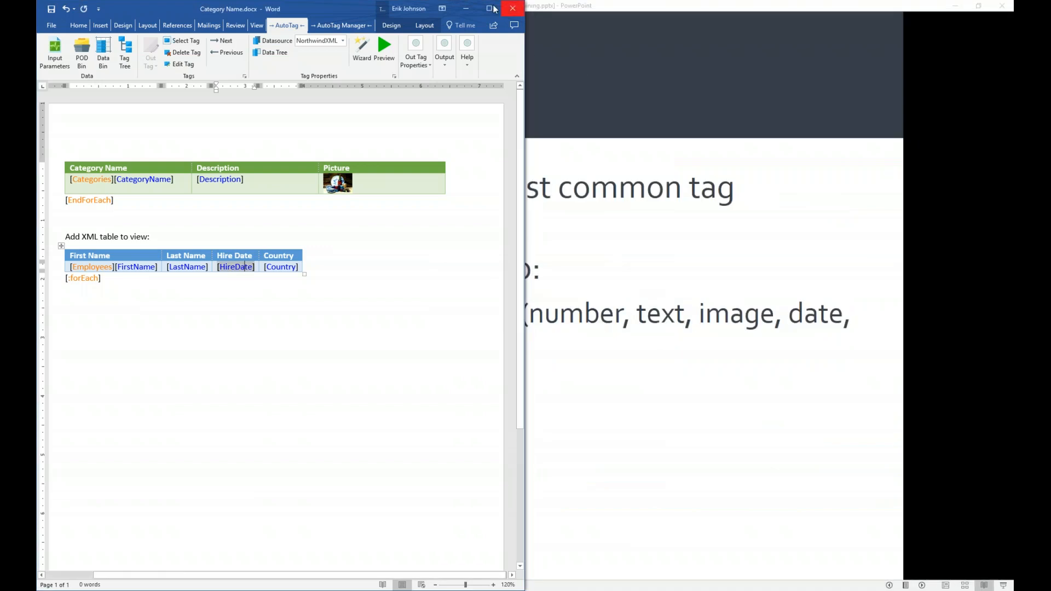
left_click(489, 9)
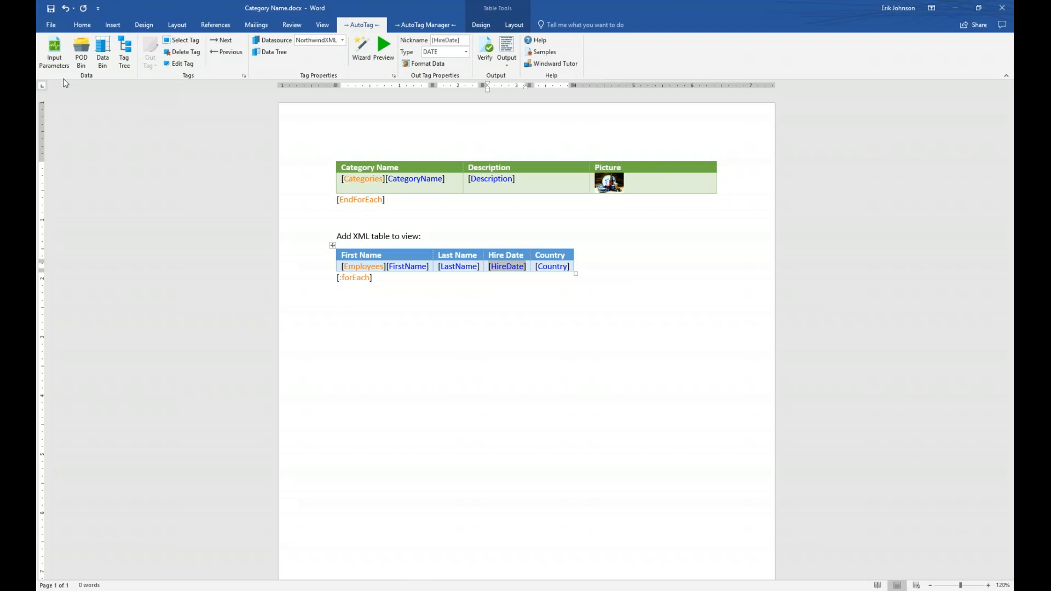
Add a new input parameter named Category
left_click(54, 52)
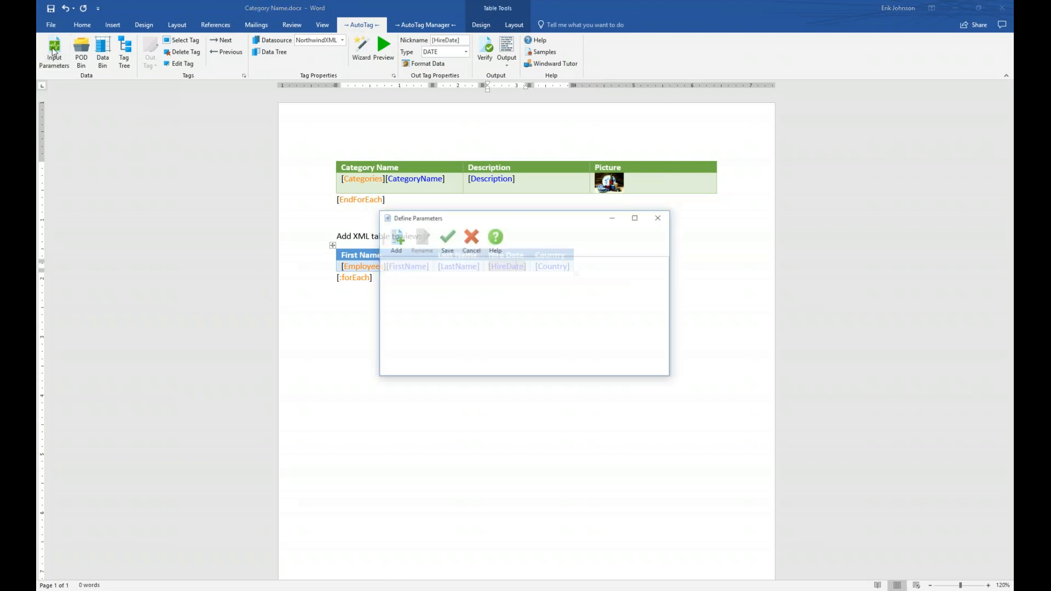
left_click_drag(523, 226, 466, 282)
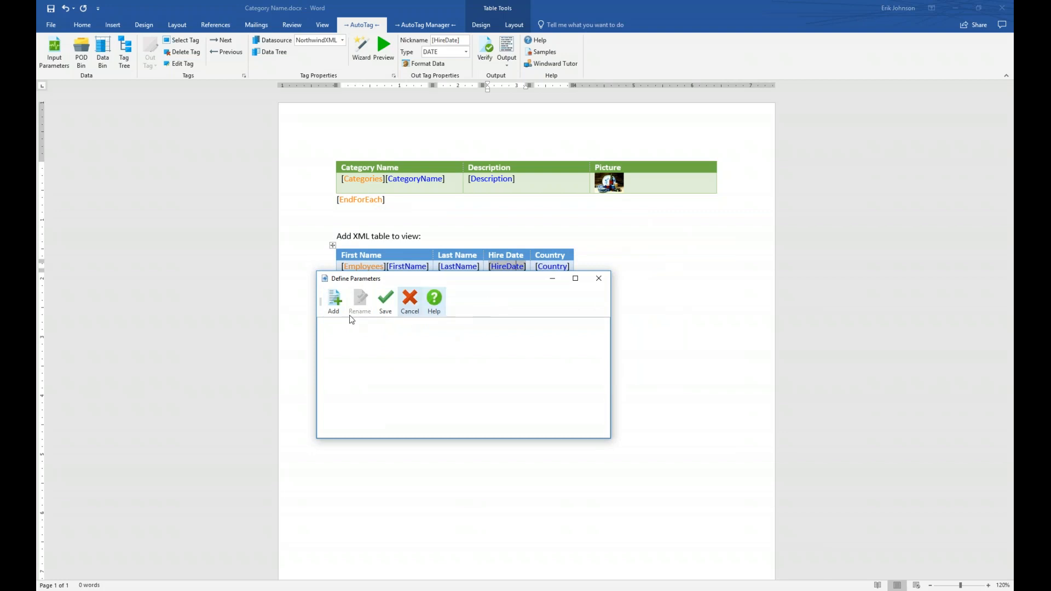
left_click(332, 307)
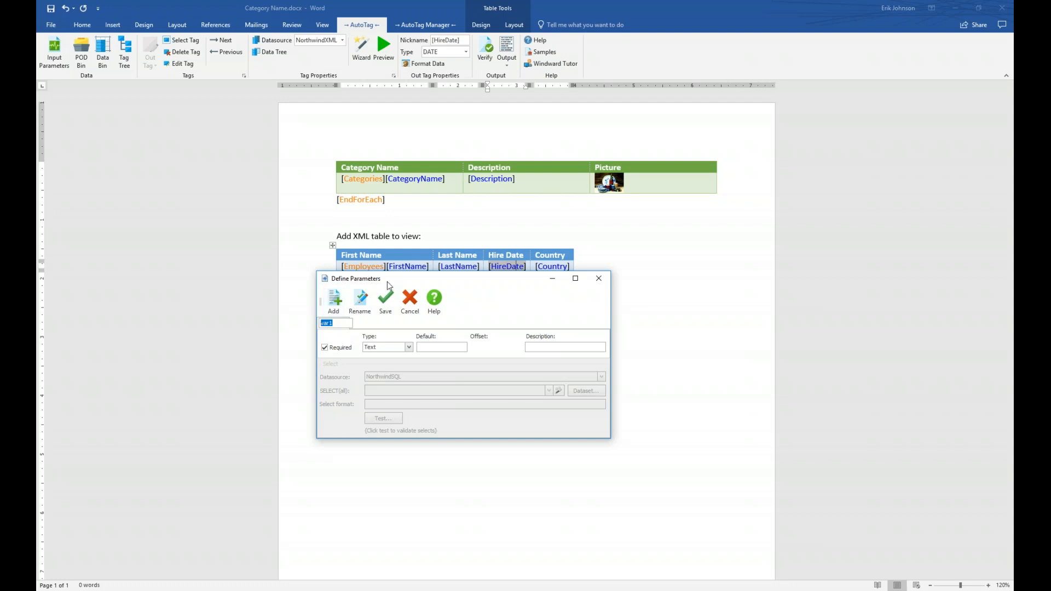
type("Category")
key("Return")
Give Category the default value Beverages, keep type Text, and save it
left_click(431, 346)
type("Beverages")
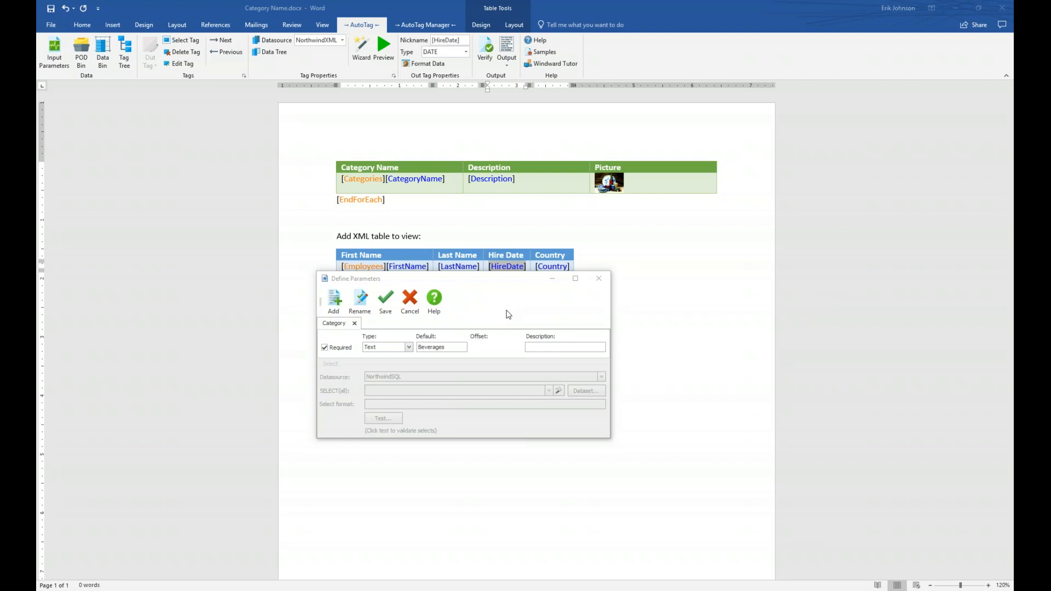
double_click(455, 348)
left_click(457, 349)
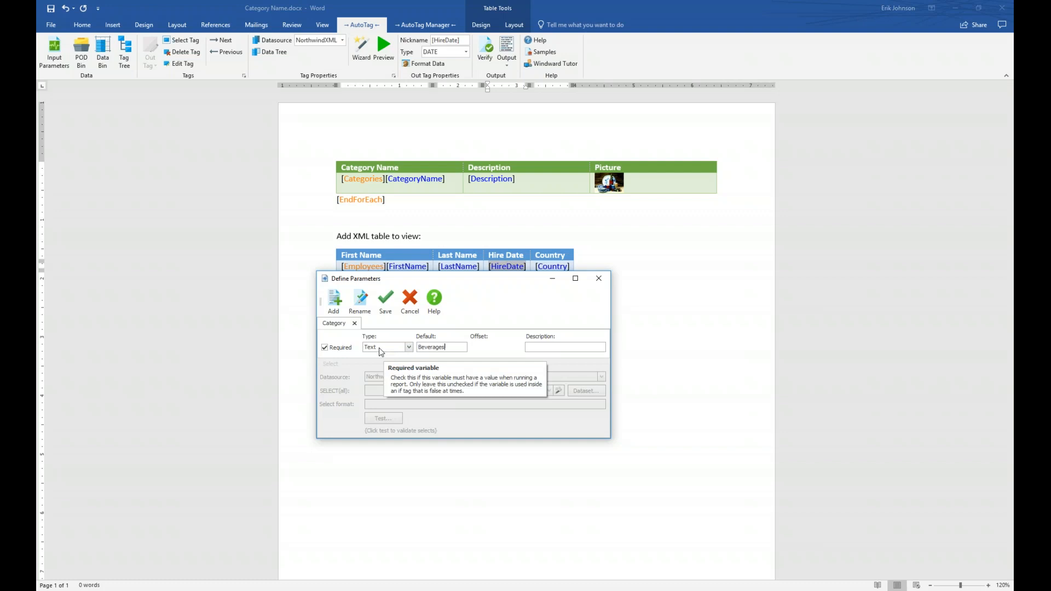
left_click(410, 347)
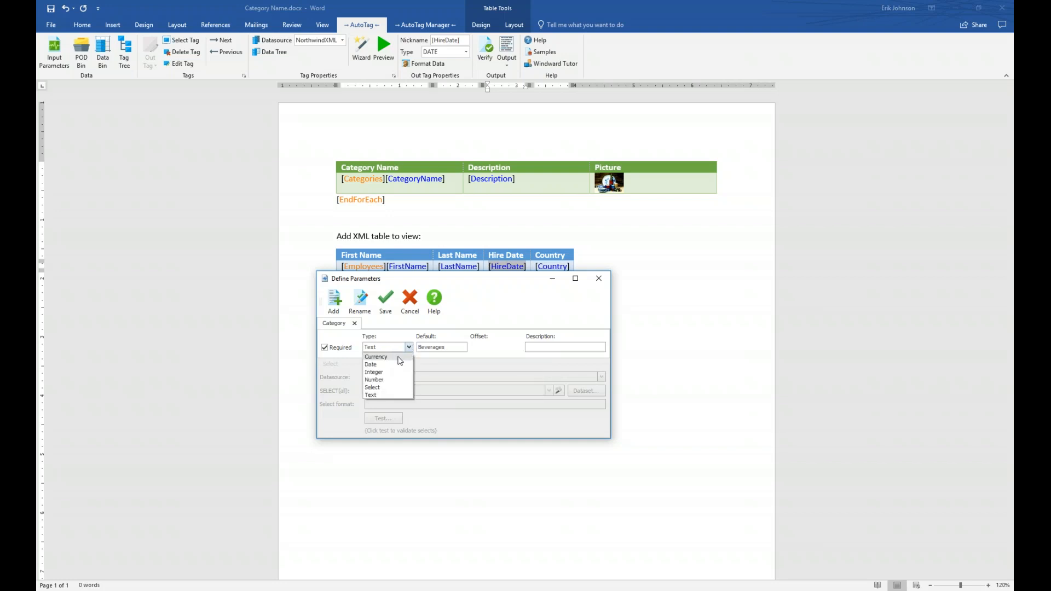
left_click(387, 394)
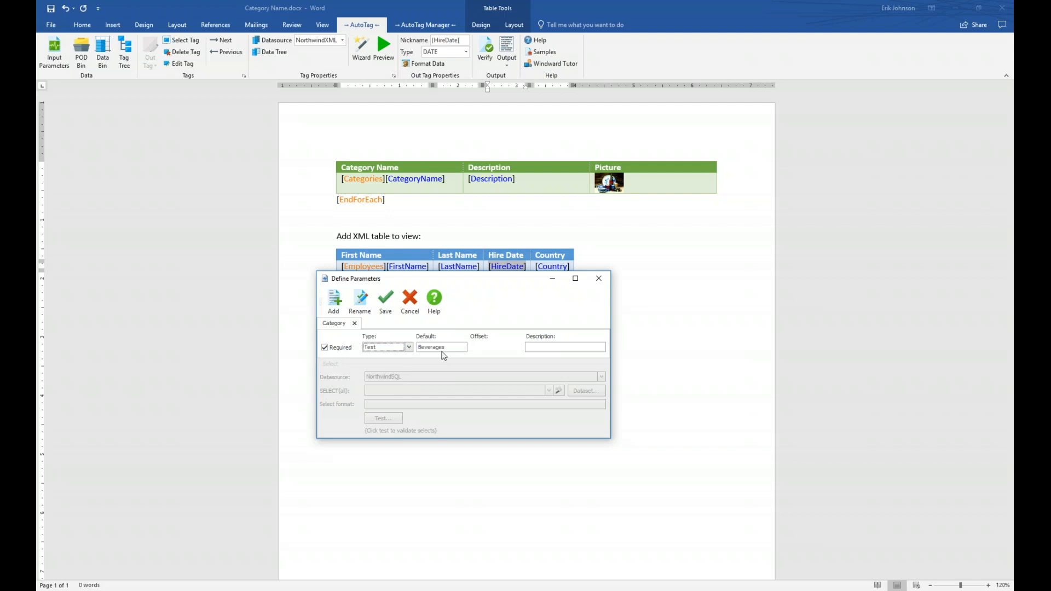
left_click(386, 302)
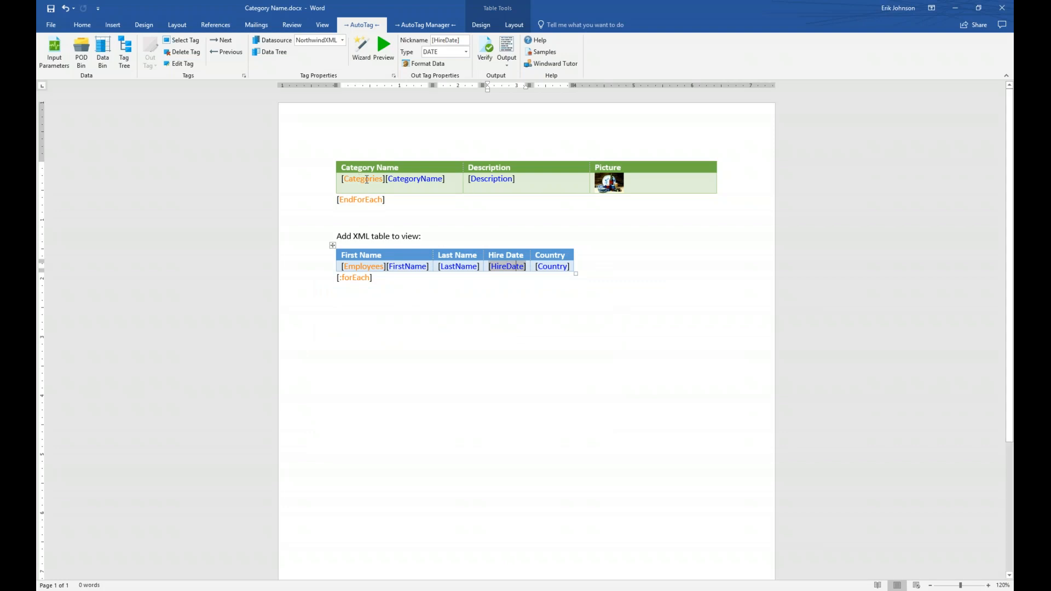
left_click(366, 59)
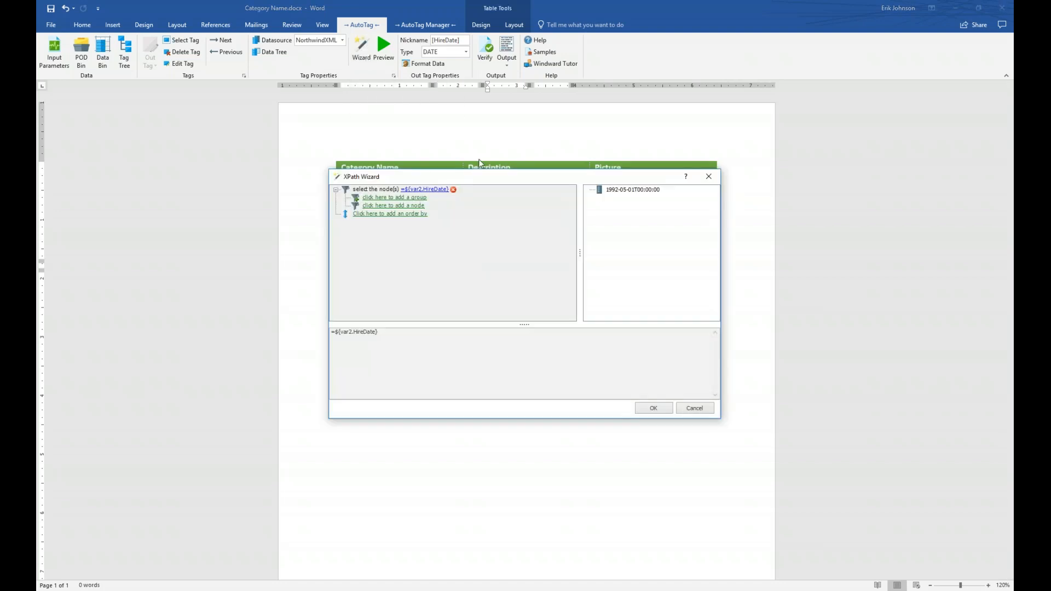
left_click(703, 410)
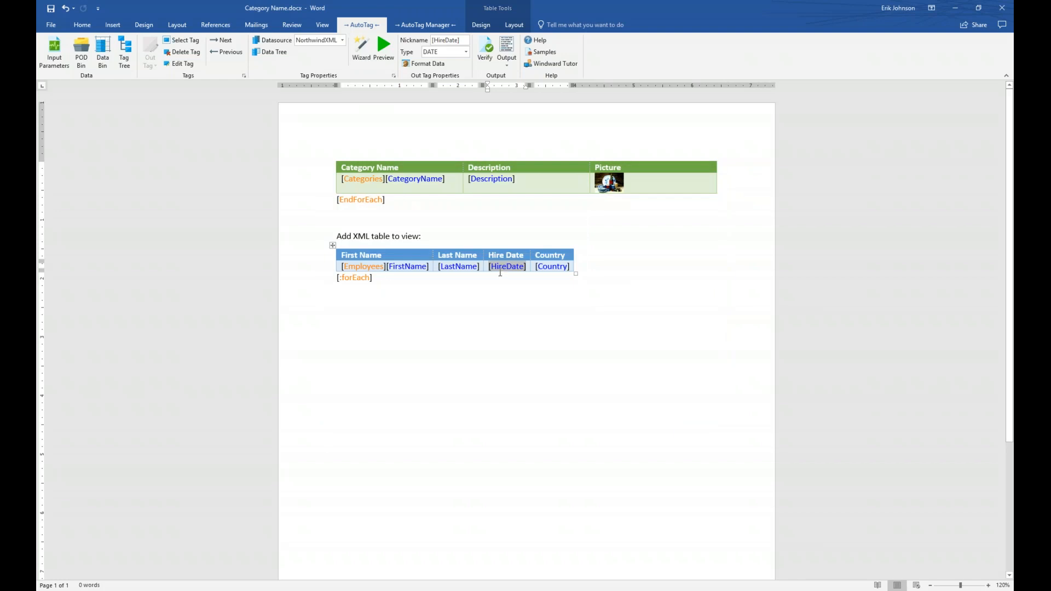
left_click(368, 178)
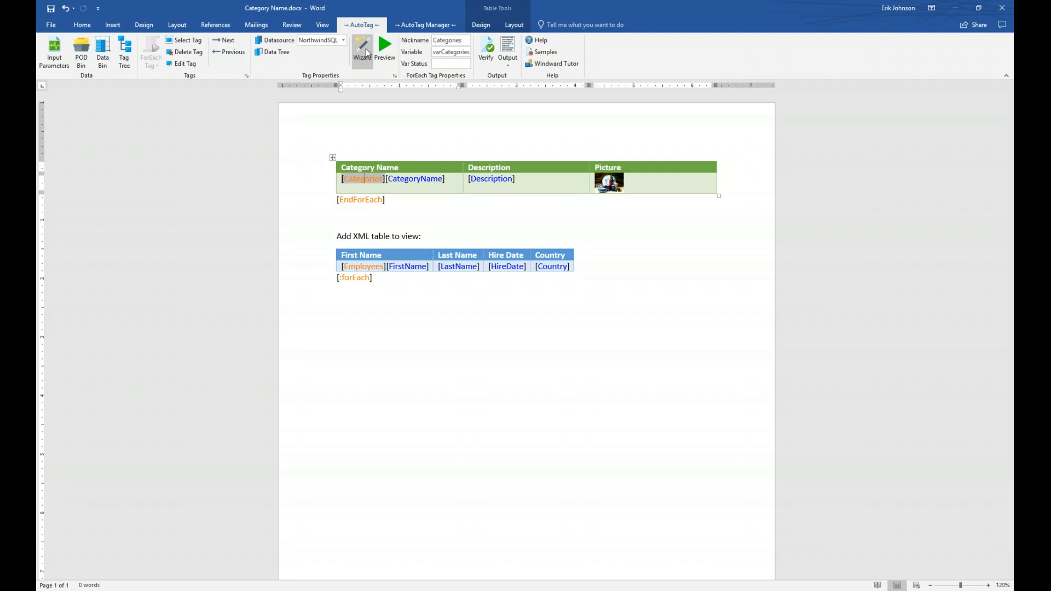
Open the Categories query builder and expand the Categories table to show its columns
left_click(366, 54)
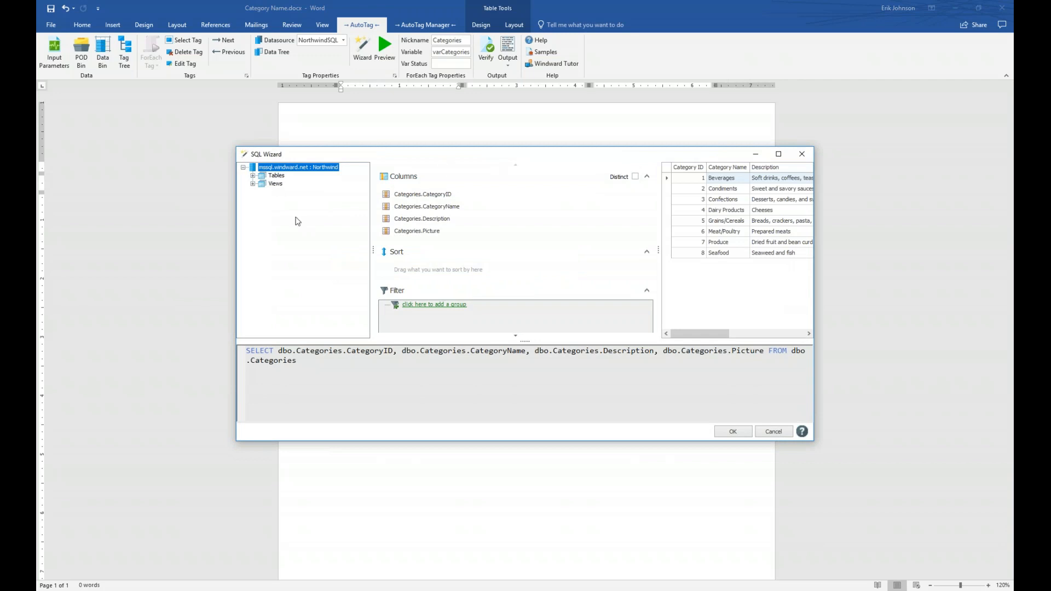
left_click(253, 176)
left_click(252, 176)
left_click(253, 184)
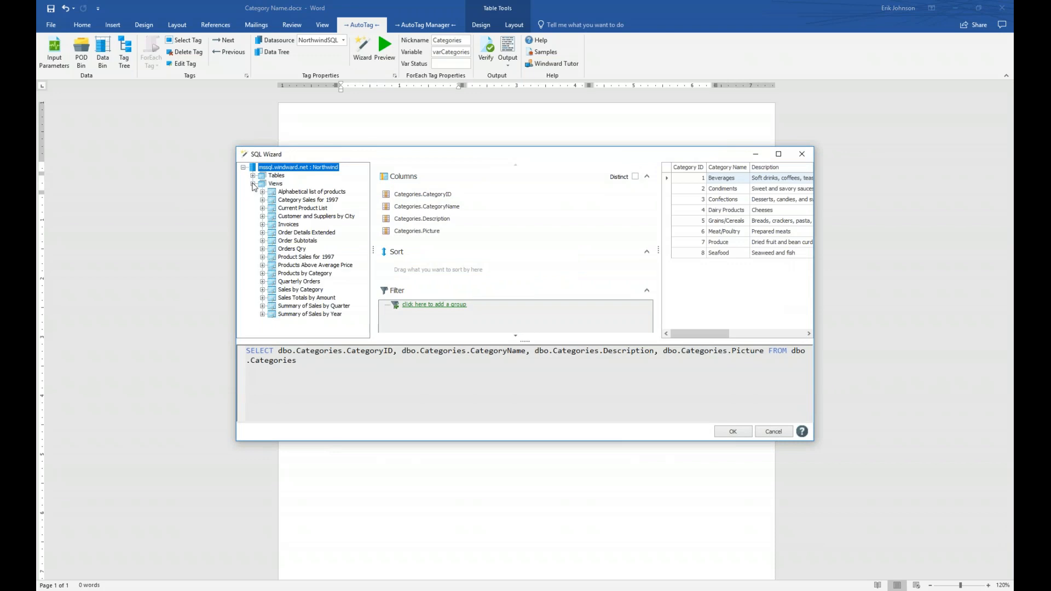
left_click(253, 184)
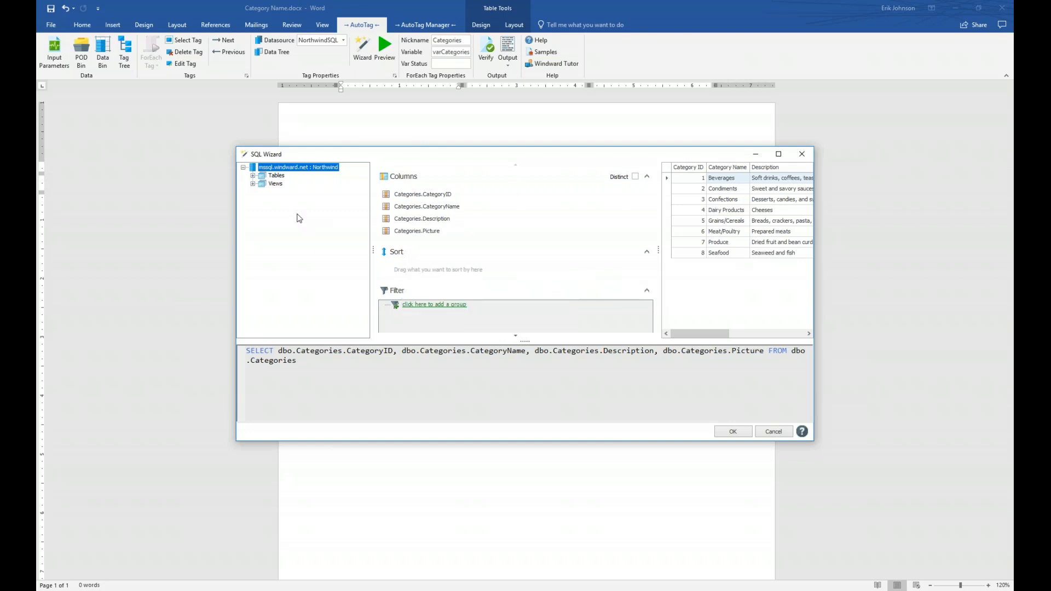
left_click(253, 176)
left_click(263, 184)
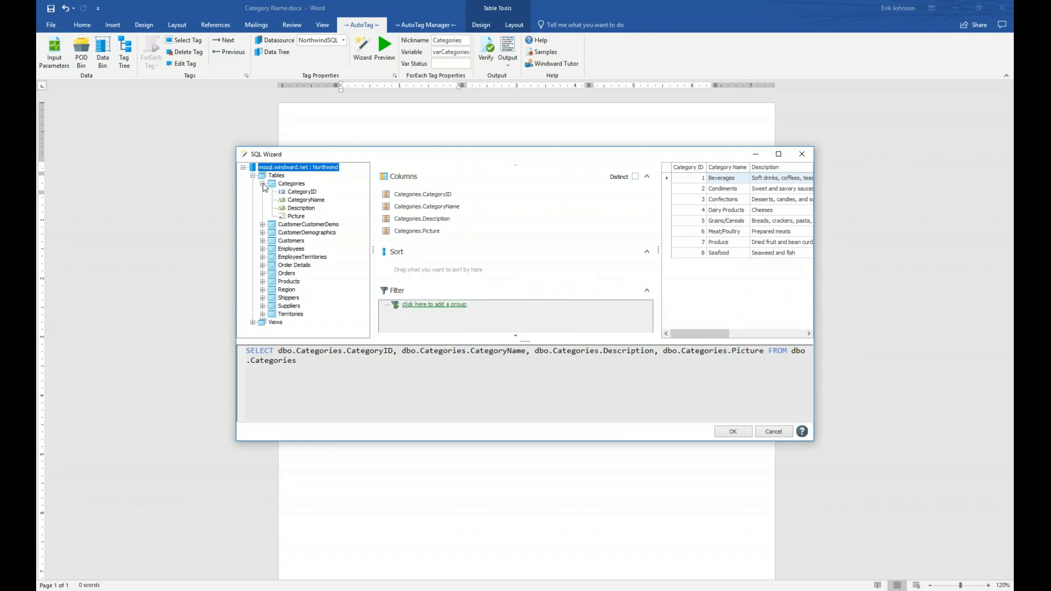
Add CategoryName to the sort order, then enlarge the builder window and data preview pane
left_click(295, 202)
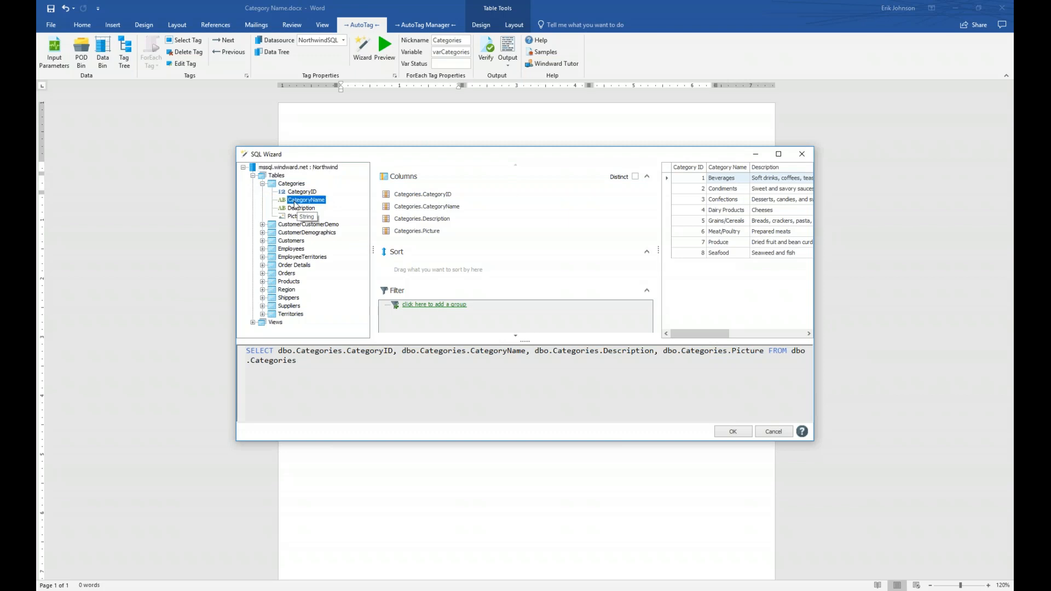
left_click_drag(295, 203, 409, 265)
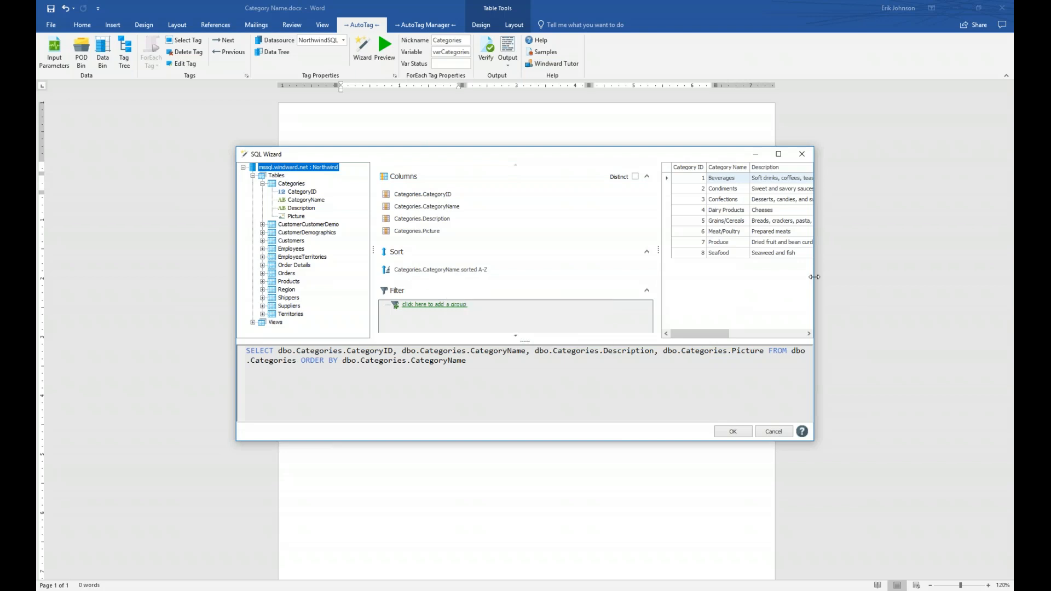
left_click_drag(814, 276, 902, 276)
left_click_drag(746, 252, 651, 252)
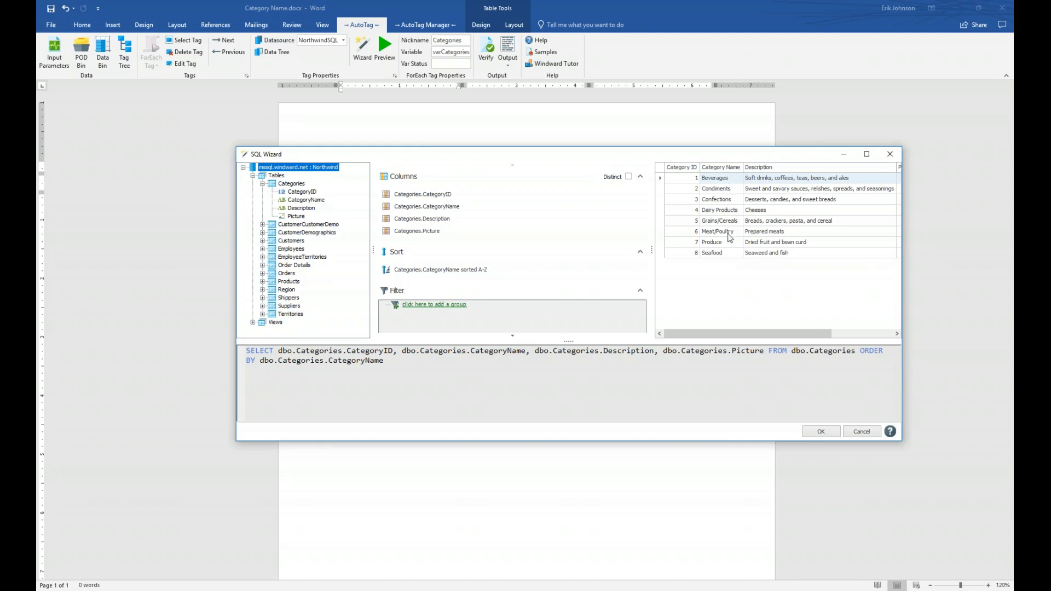
Change the CategoryName sort to Z-A and add an empty all-conditions filter group
left_click(482, 270)
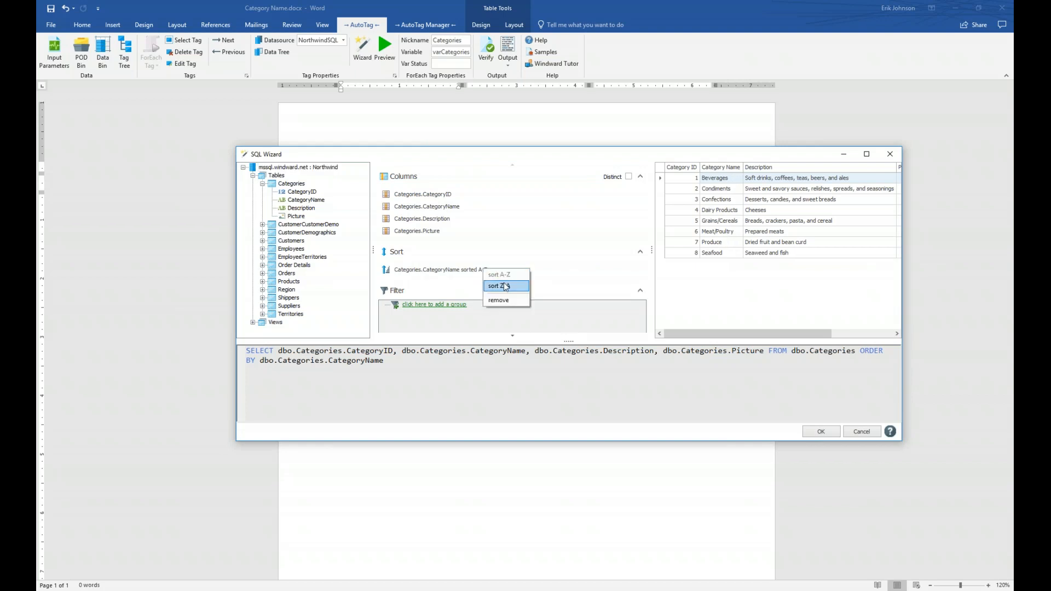
left_click(505, 287)
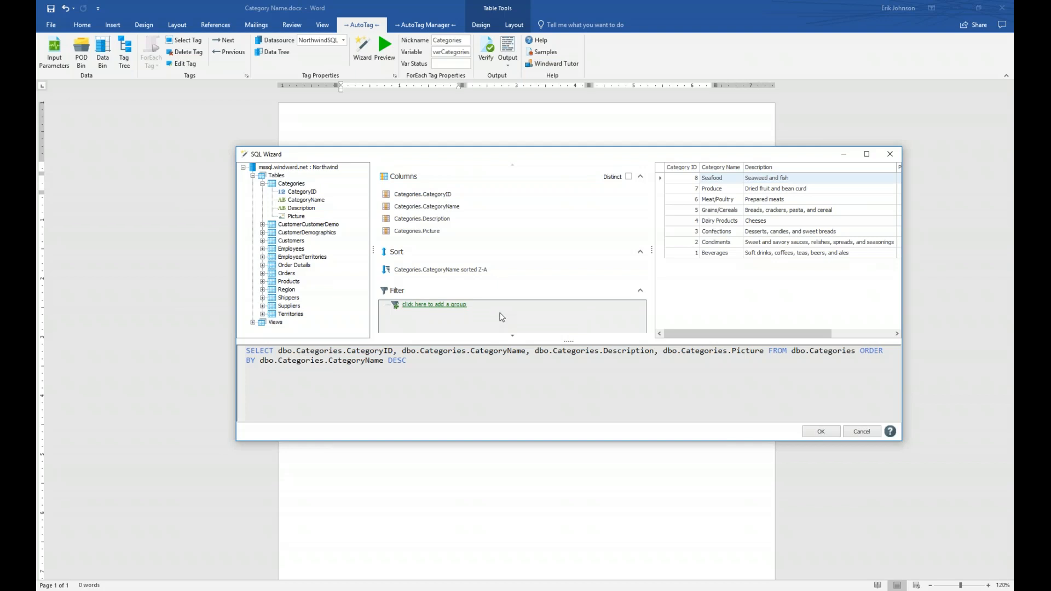
left_click(442, 307)
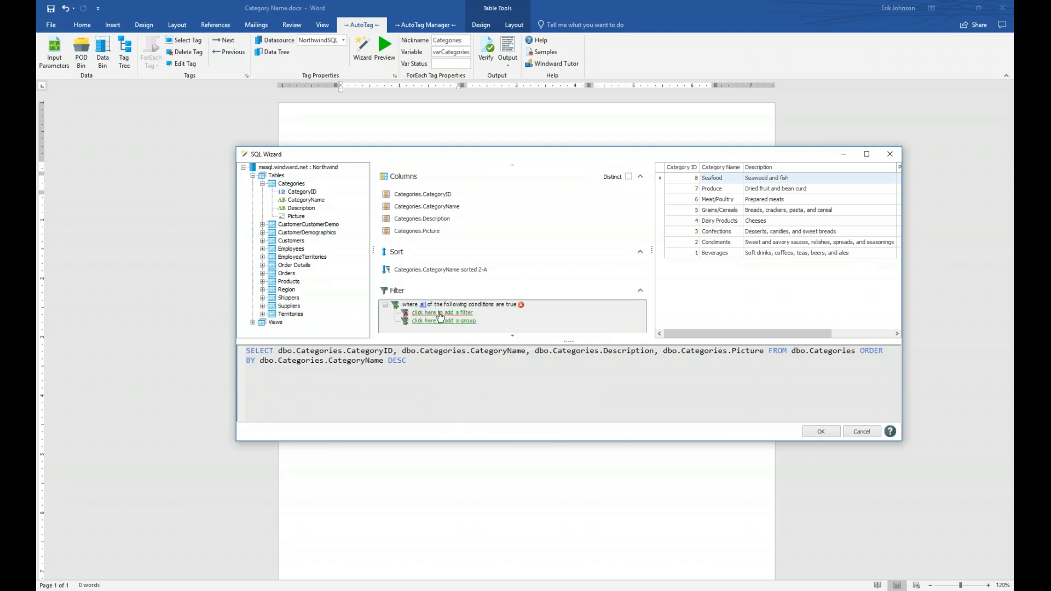
Add a filter condition whose compared column is Tables > Categories > CategoryName
left_click(446, 313)
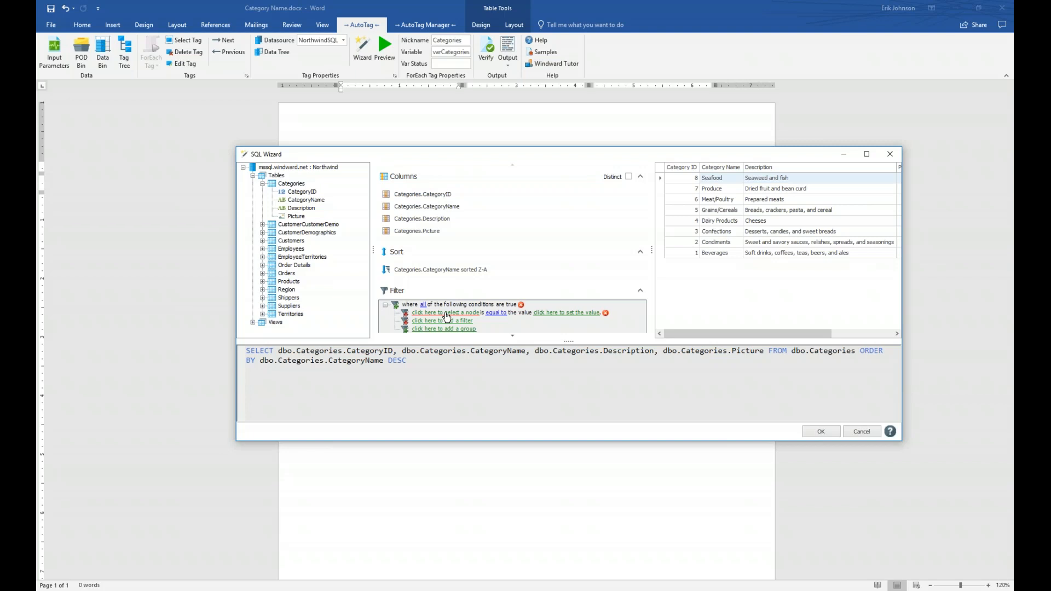
left_click(446, 316)
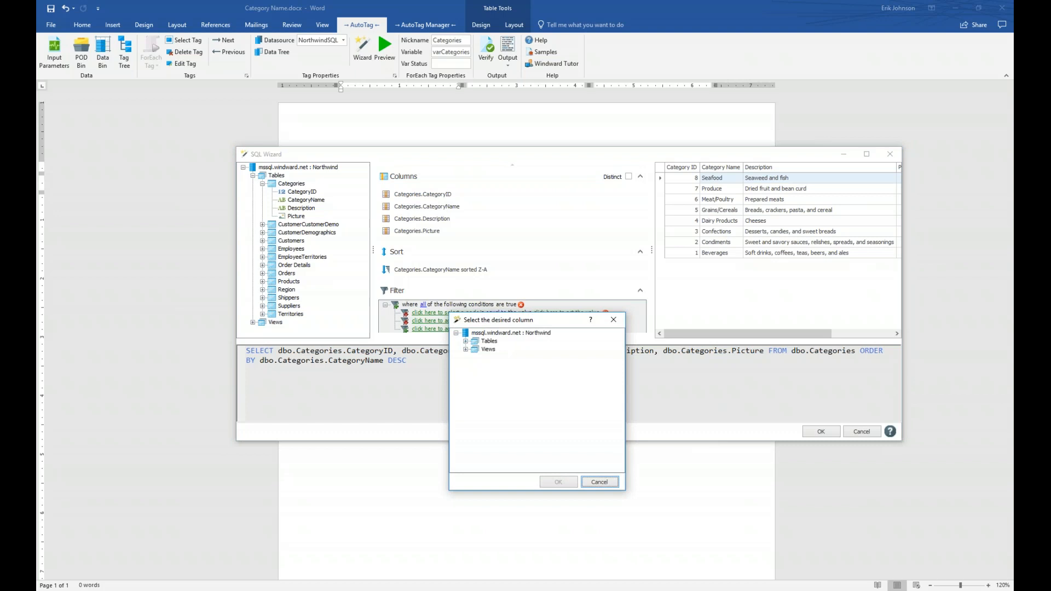
left_click(465, 342)
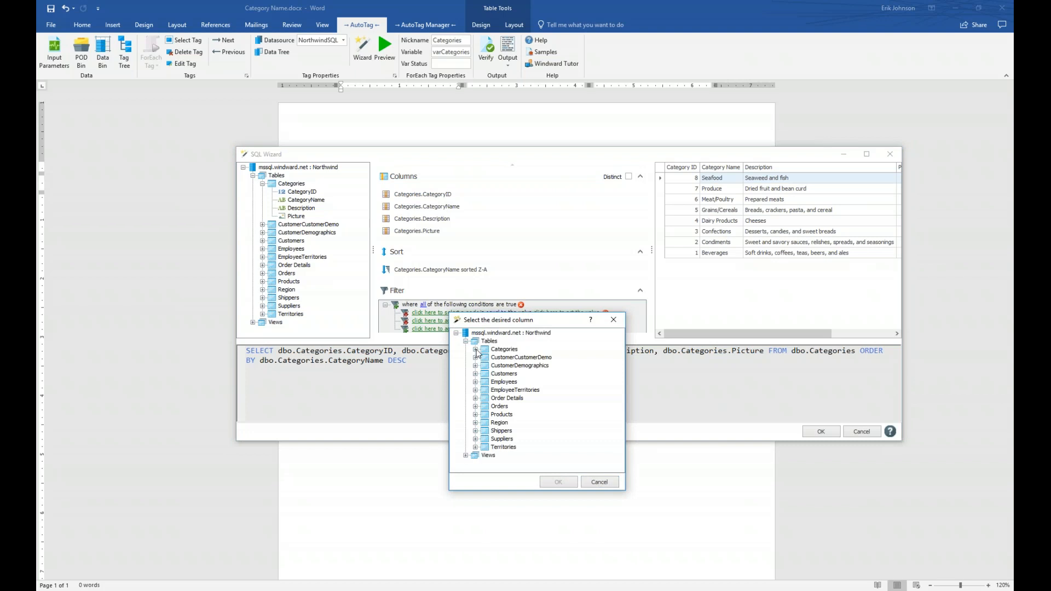
left_click(475, 349)
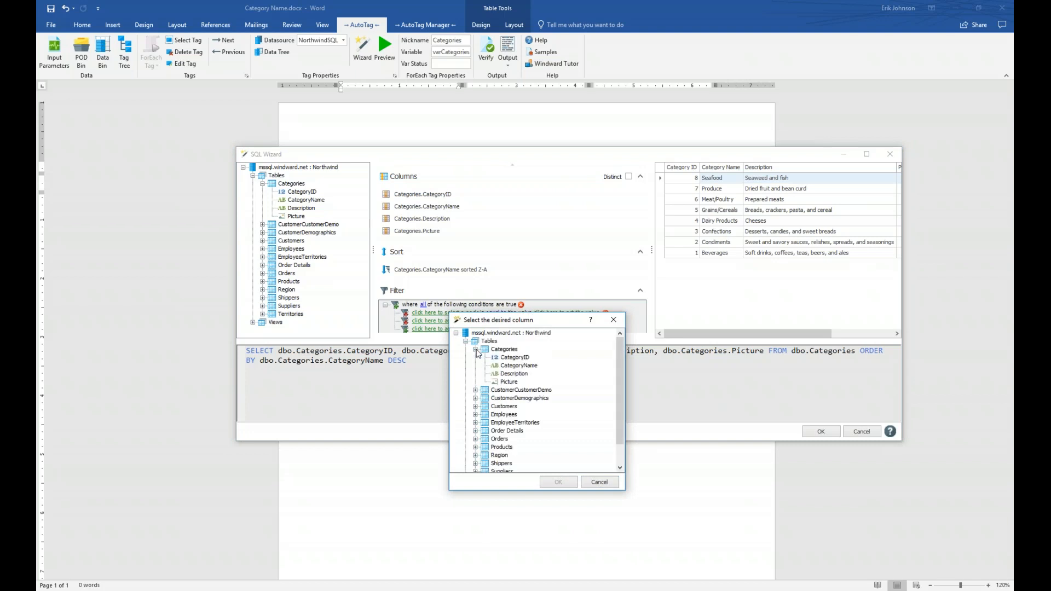
left_click(519, 367)
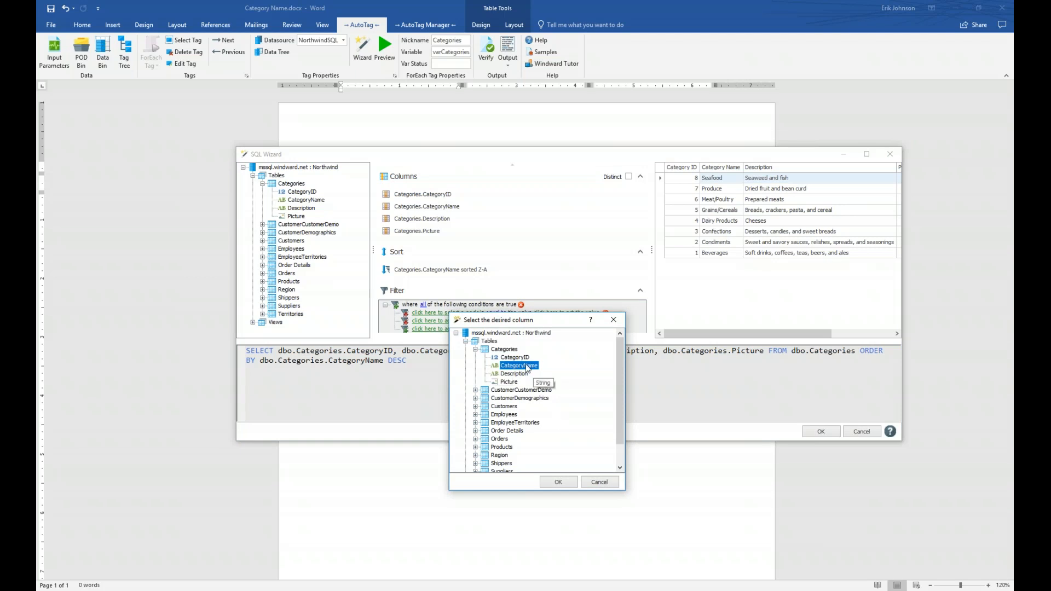
left_click(556, 482)
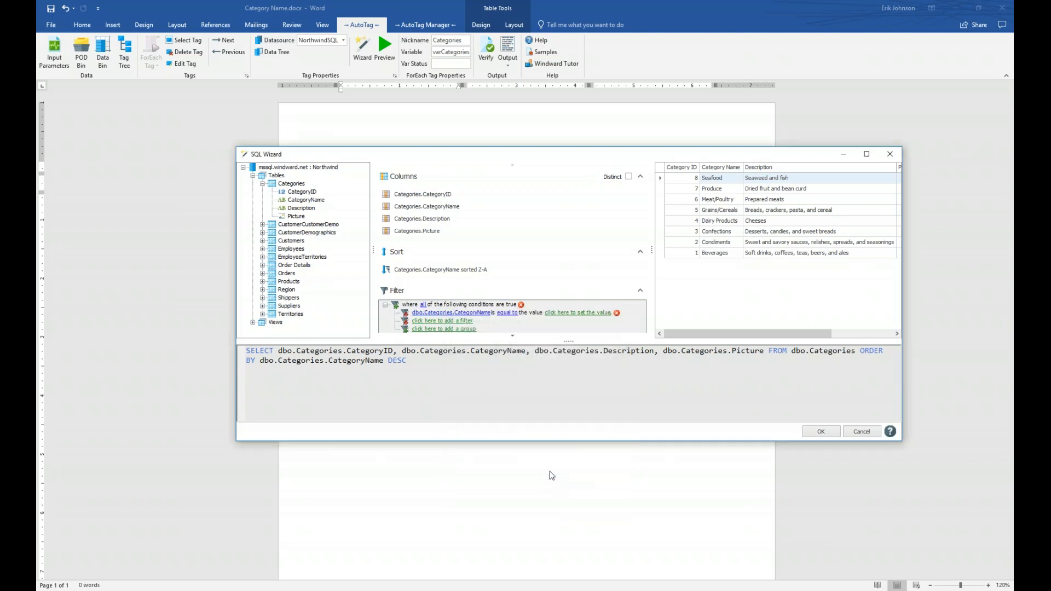
Filter CategoryName equal to the ${Category} parameter, narrowing the preview to Beverages
left_click(511, 314)
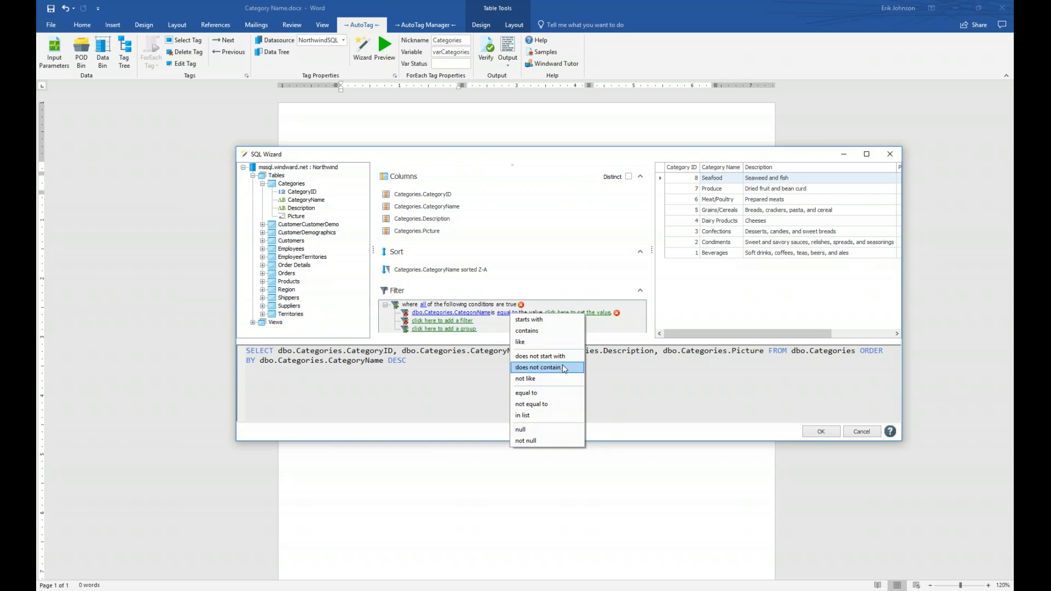
left_click(549, 393)
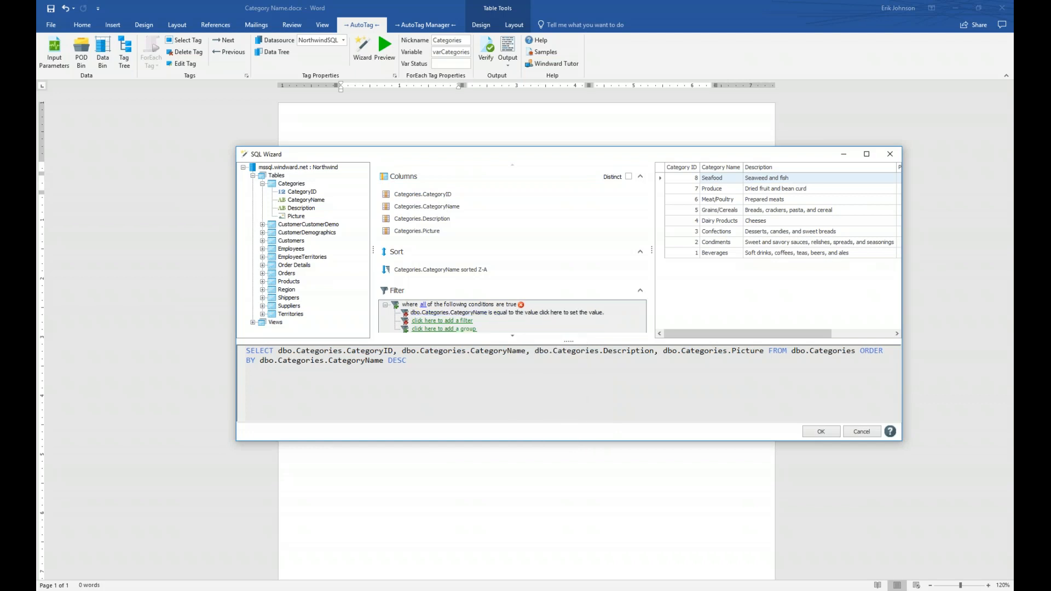
left_click(584, 314)
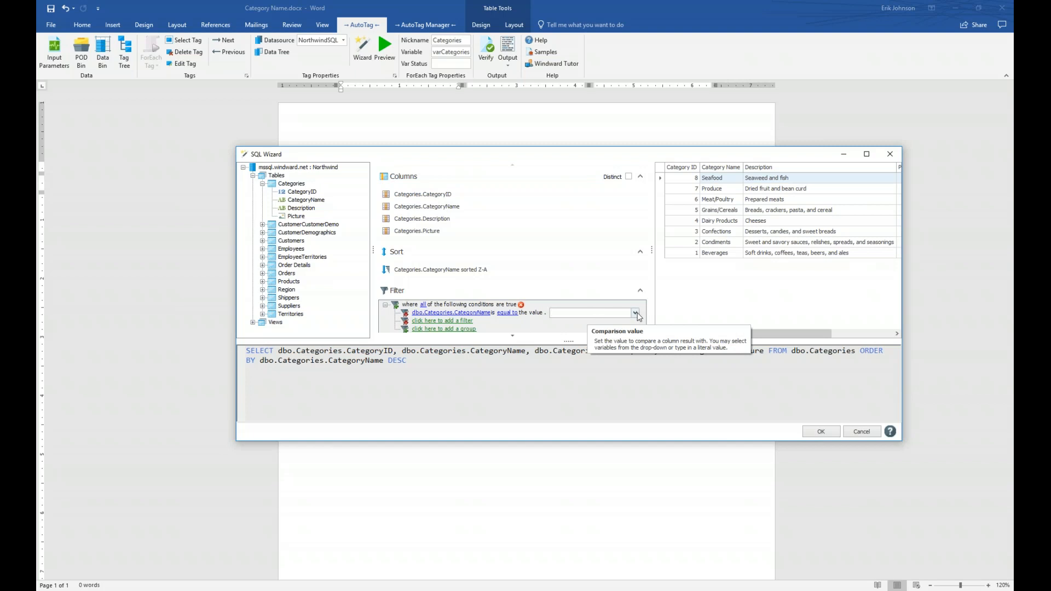
left_click(636, 313)
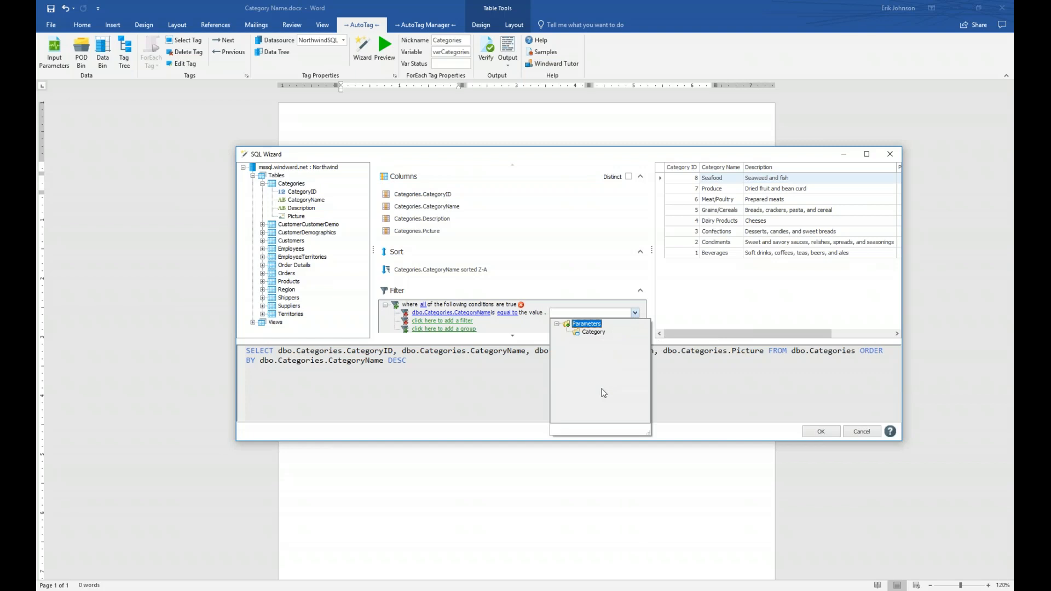
left_click(590, 333)
double_click(590, 334)
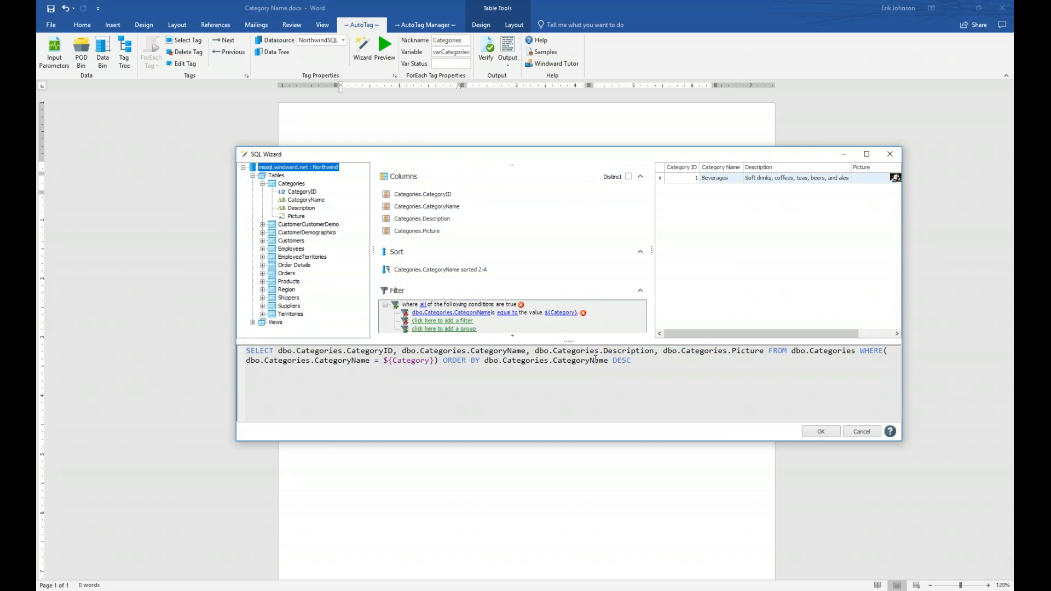
Switch the CategoryName sort back to ascending A-Z
right_click(484, 270)
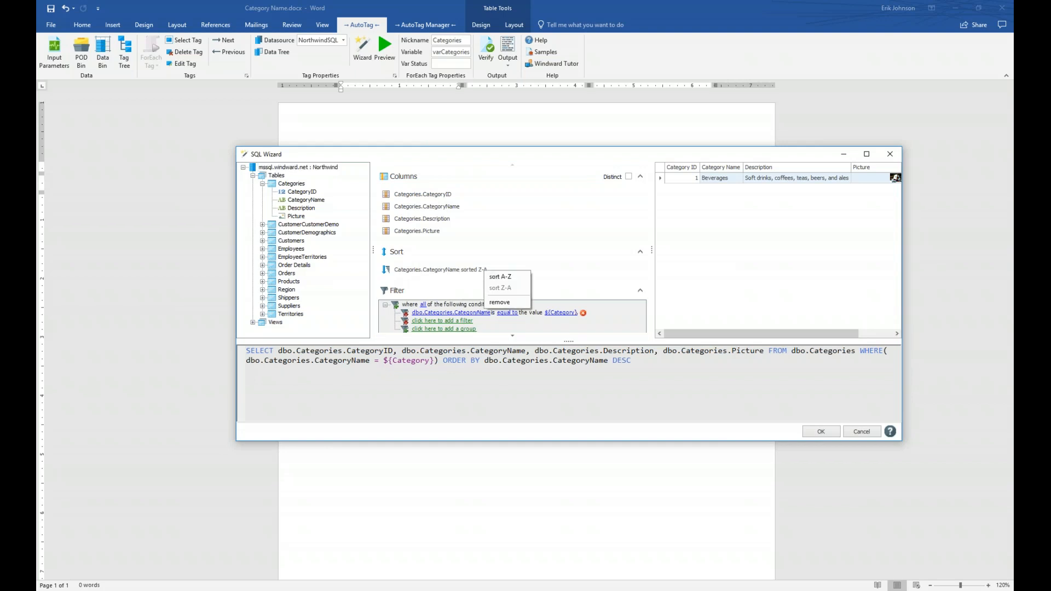
left_click(499, 276)
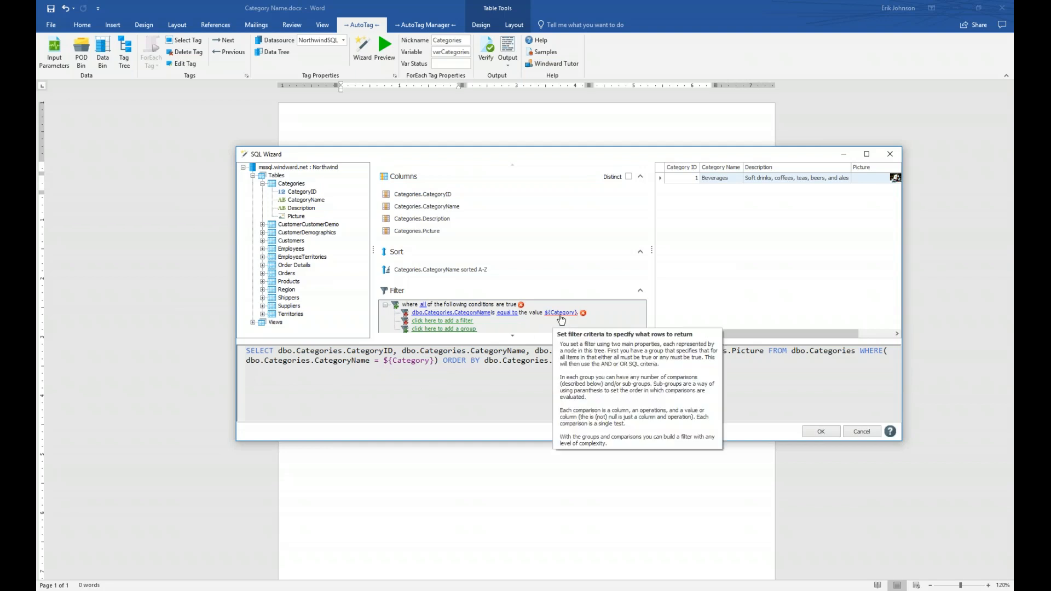
Accept the query, save the template, and run the report with Category set to Beverages
left_click(816, 436)
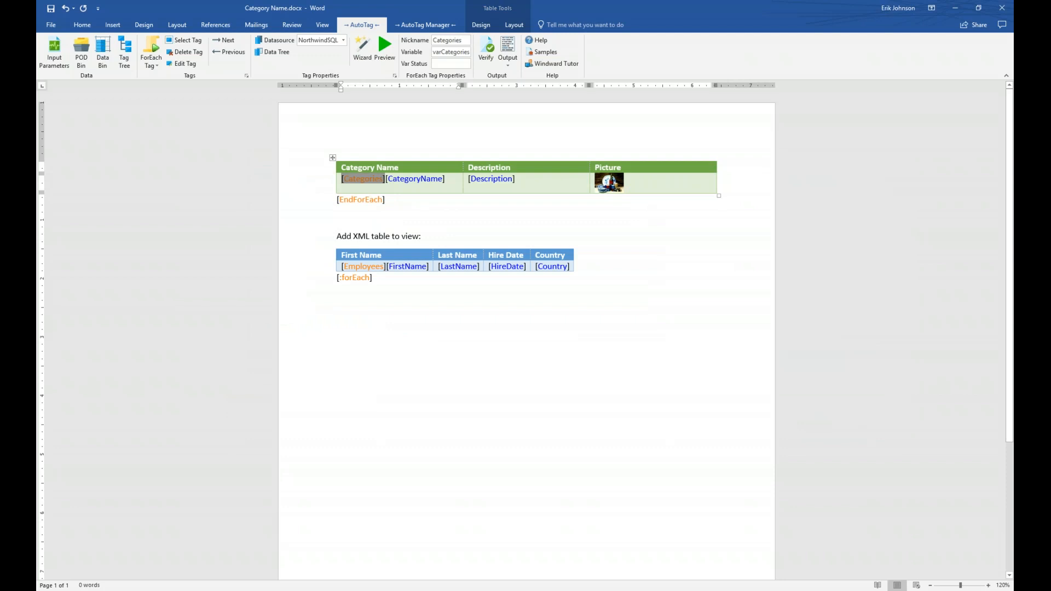
left_click(512, 58)
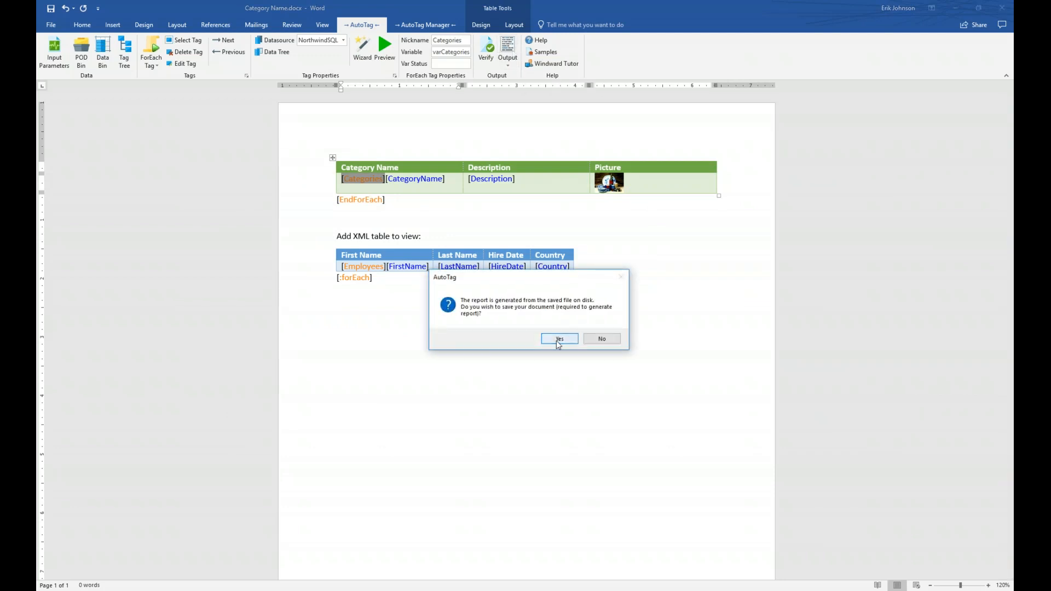
left_click(558, 340)
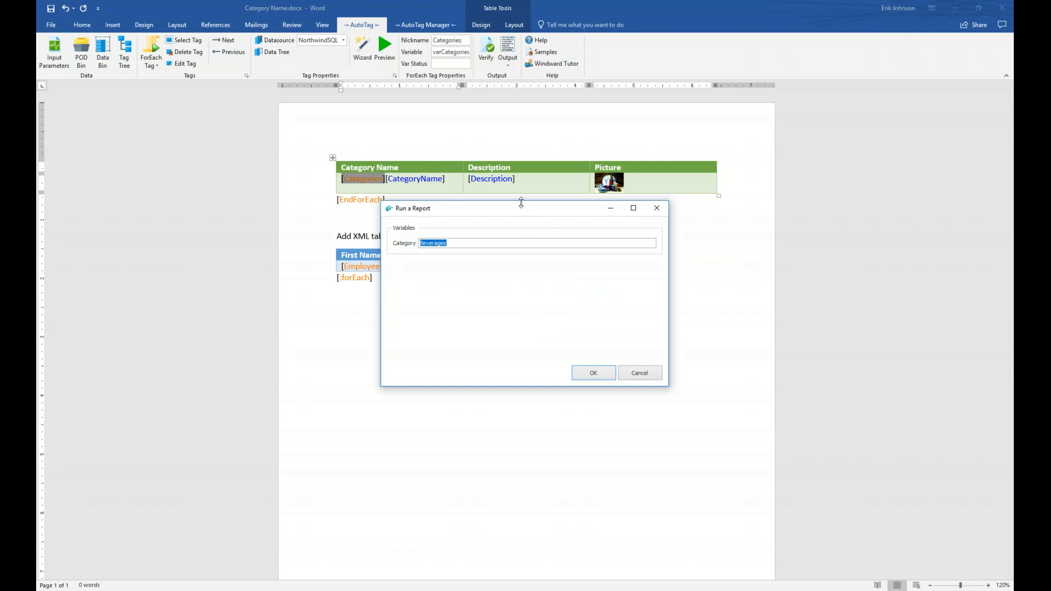
left_click_drag(522, 210, 529, 300)
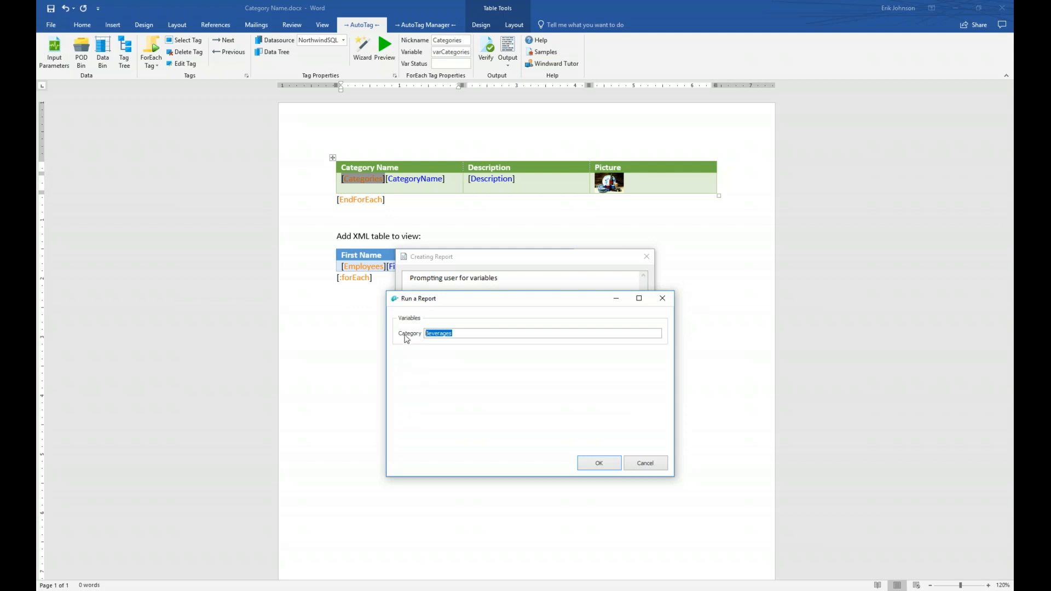
left_click(464, 334)
left_click(600, 465)
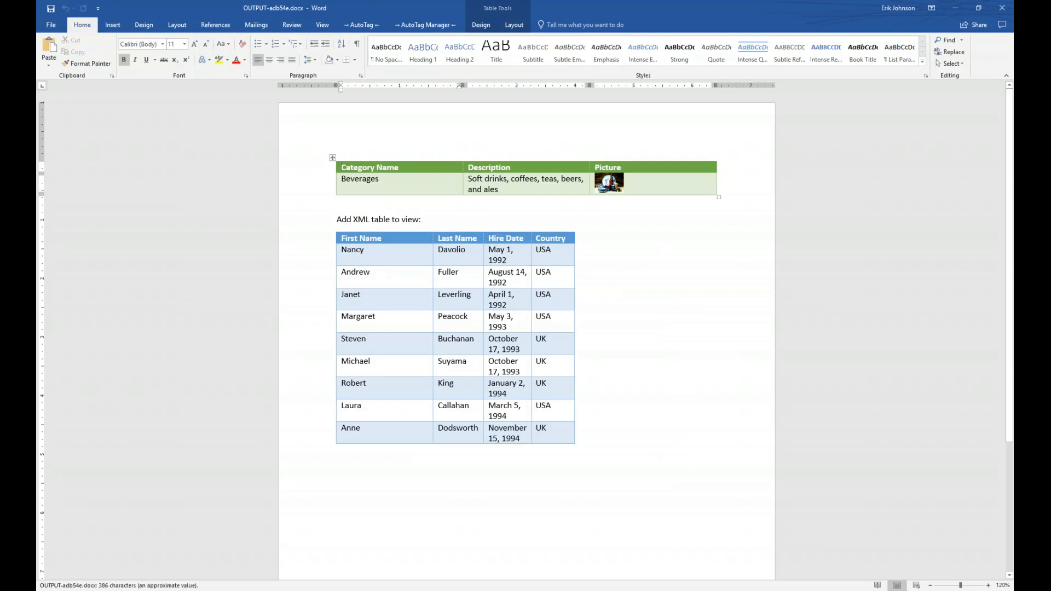
Snap the Beverages output report to the right half, with the template filling the left
key("super+Right")
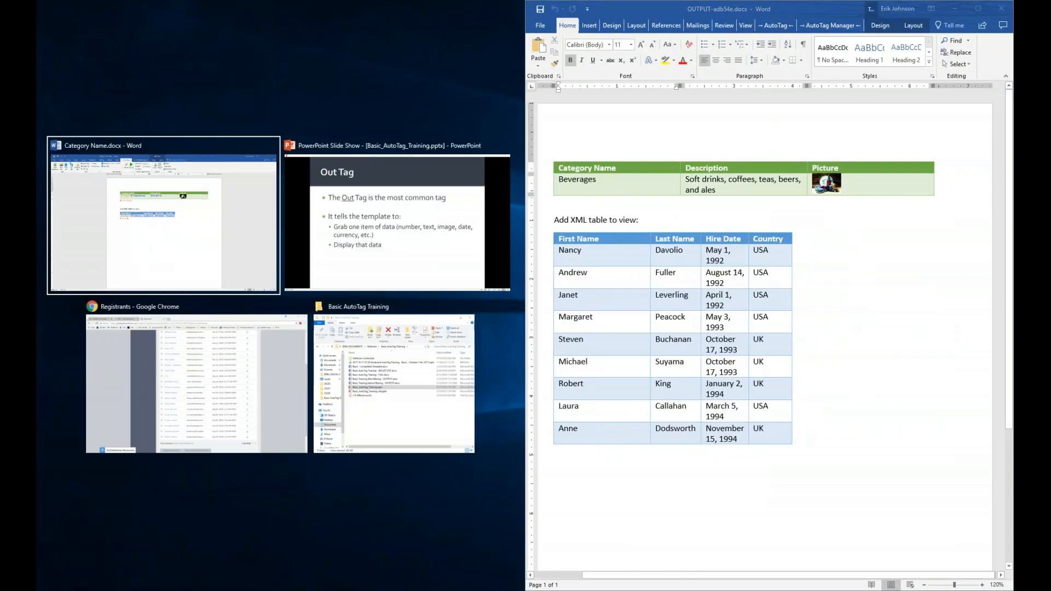
key("Return")
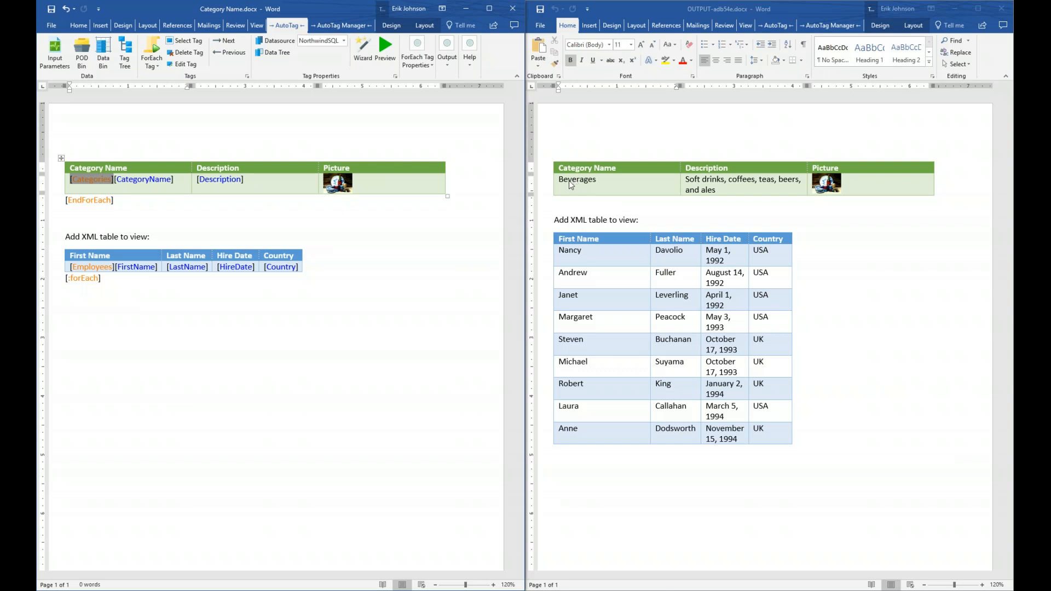
Close the generated output document and maximize the template window
left_click(993, 8)
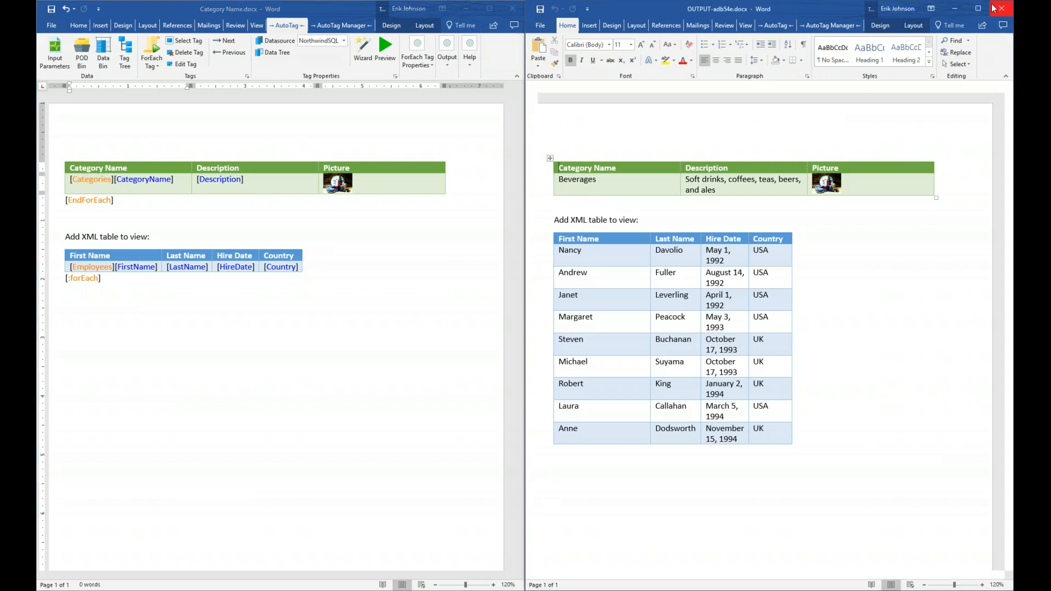
left_click(994, 8)
left_click(489, 8)
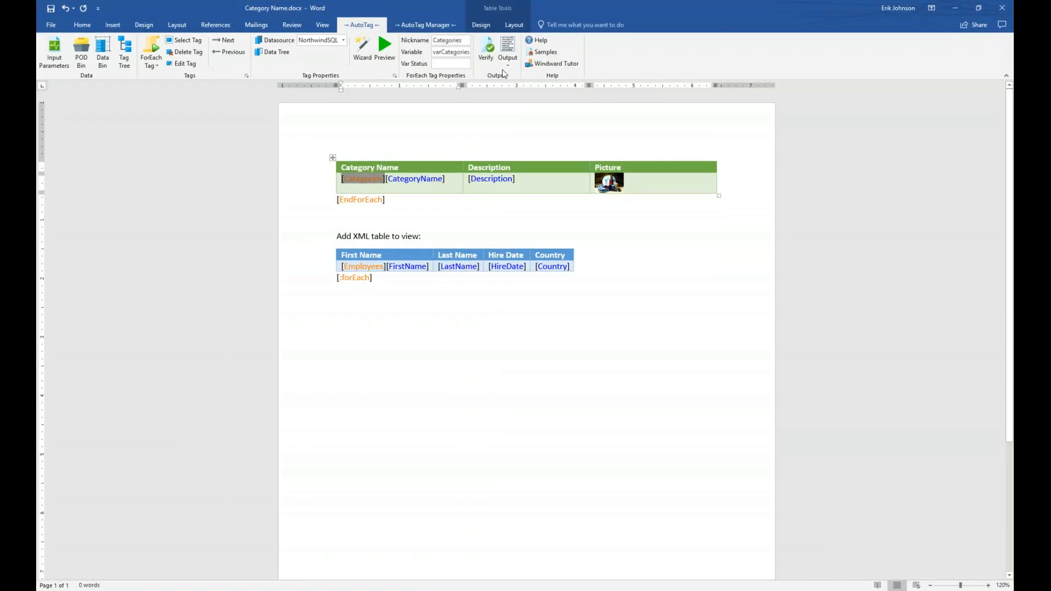
Open the XPath Wizard for the [Employees] ForEach tag, showing /ROOT/Employees
left_click(361, 267)
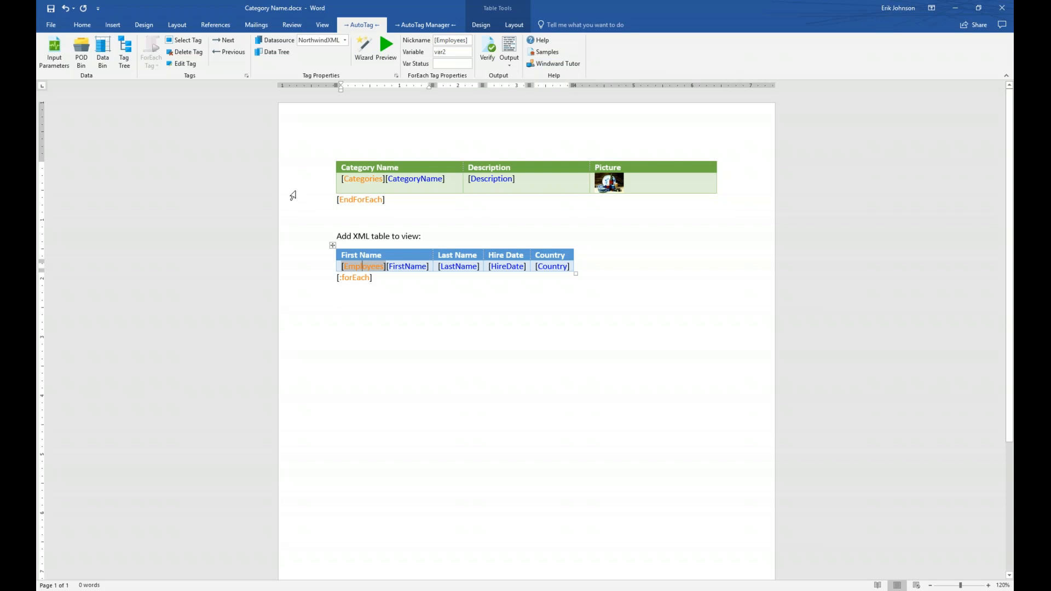
left_click(362, 51)
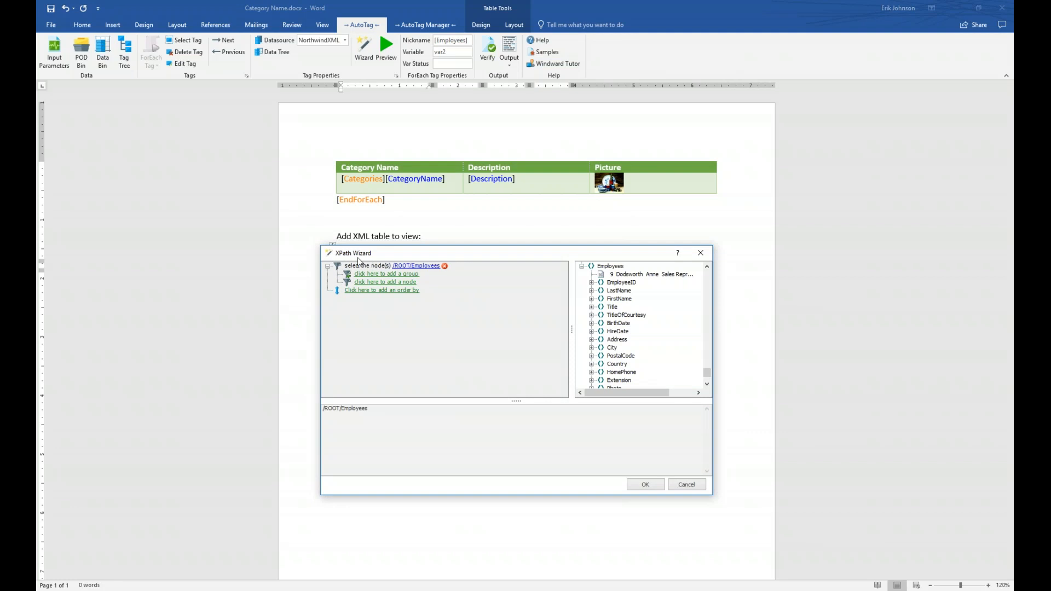
mouse_move(400, 269)
mouse_move(423, 353)
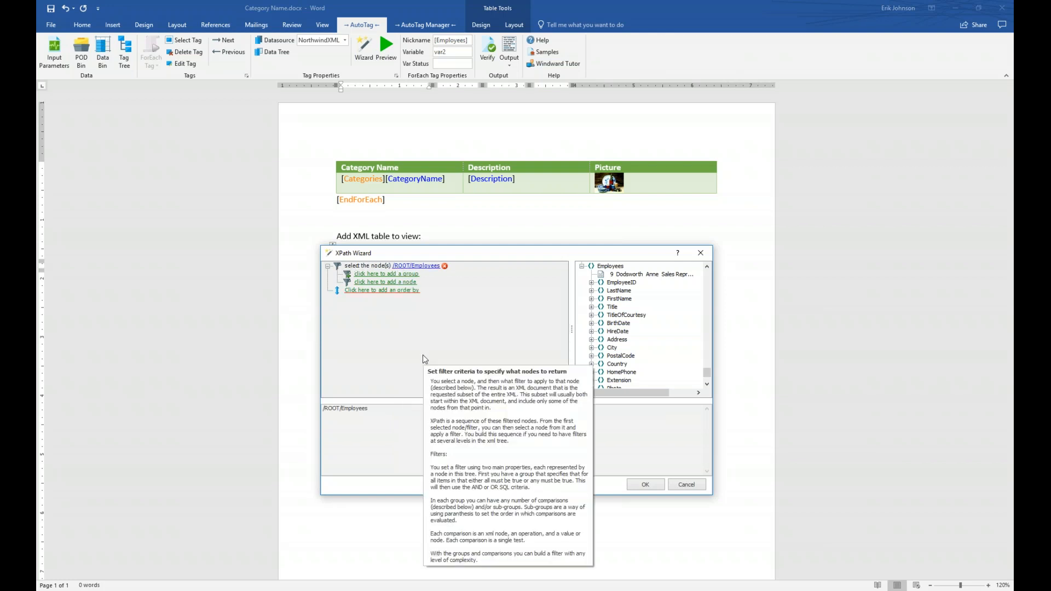
mouse_move(348, 431)
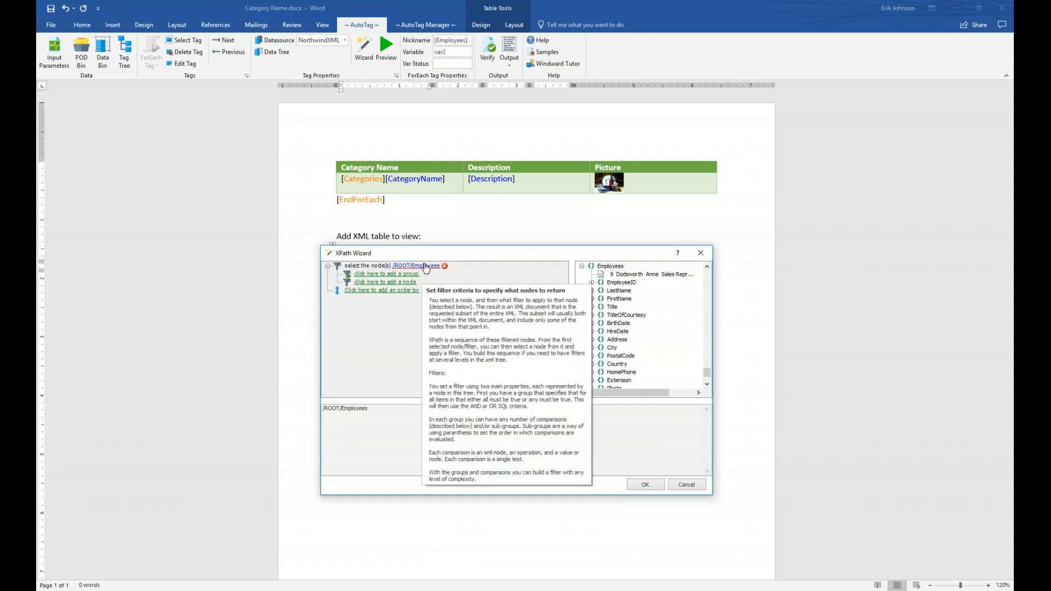
left_click_drag(446, 249, 453, 303)
mouse_move(428, 319)
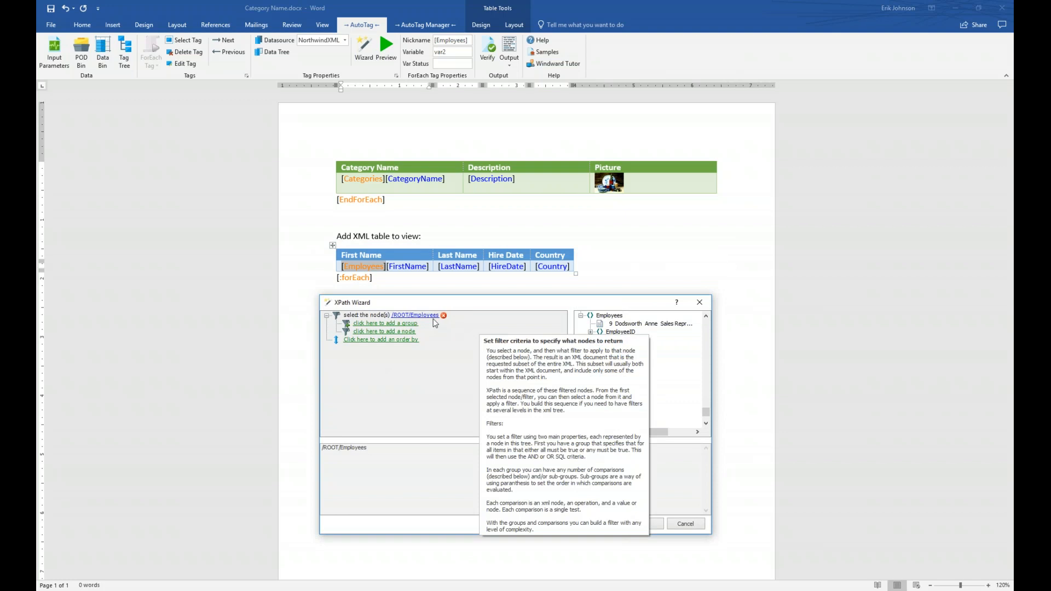
Add an order by on the Employees FirstName field and browse the preview records
left_click(385, 340)
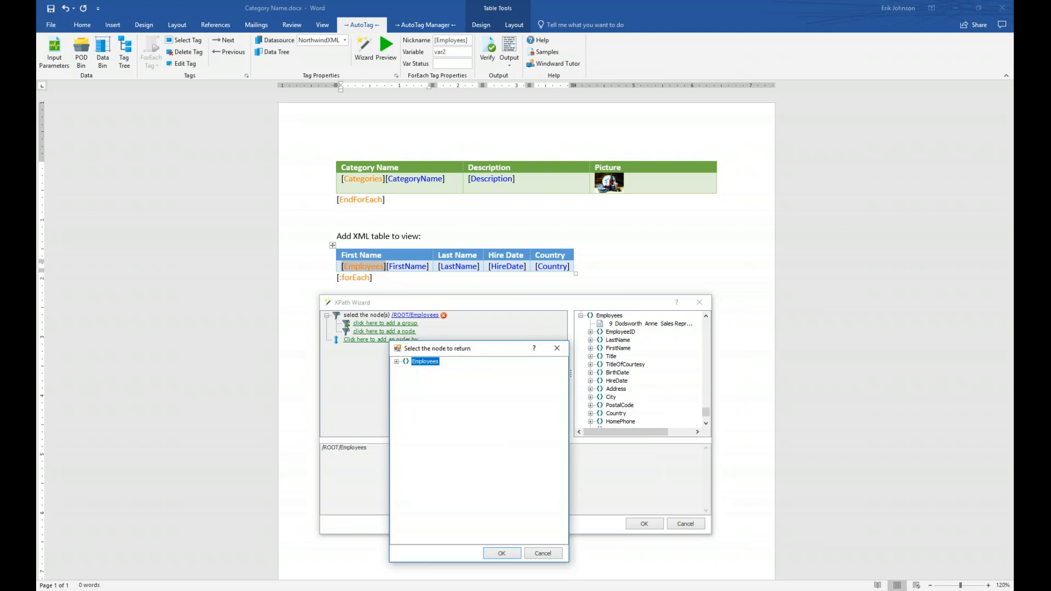
left_click(397, 361)
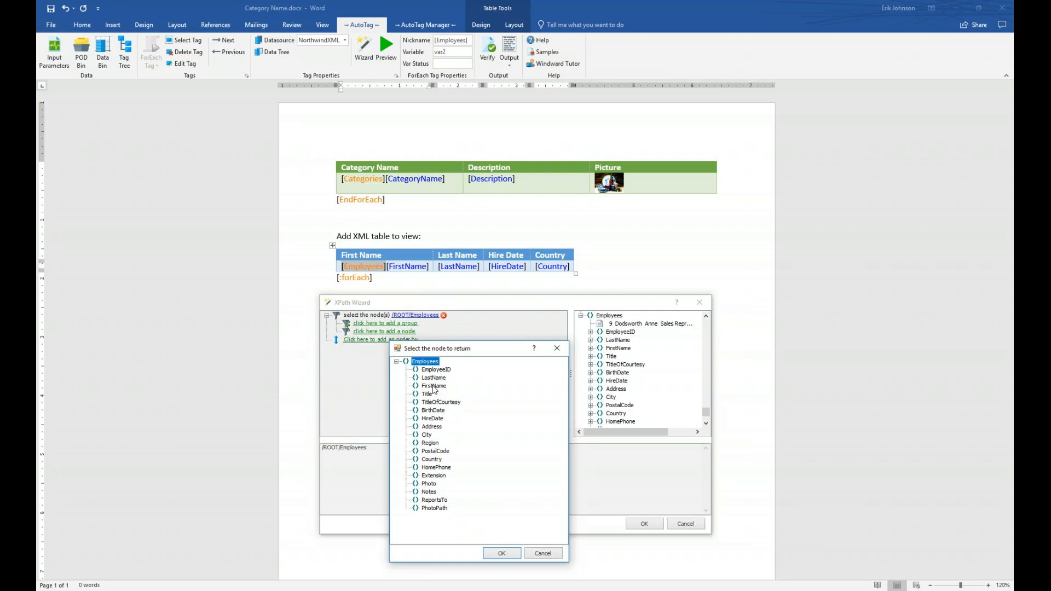
left_click(433, 386)
left_click(501, 553)
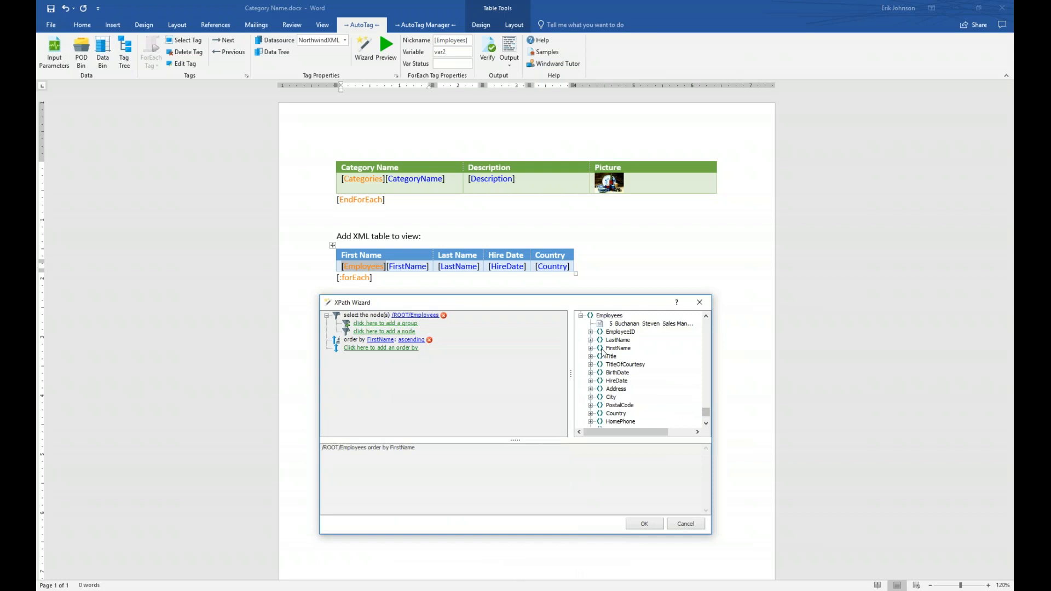
left_click_drag(706, 412, 707, 328)
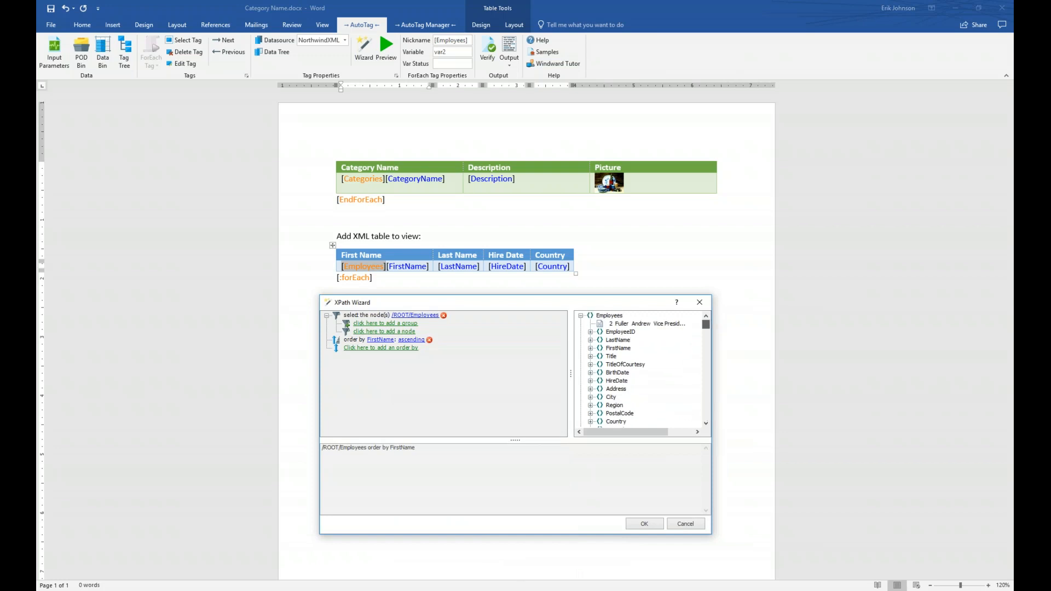
mouse_move(489, 354)
left_click(581, 316)
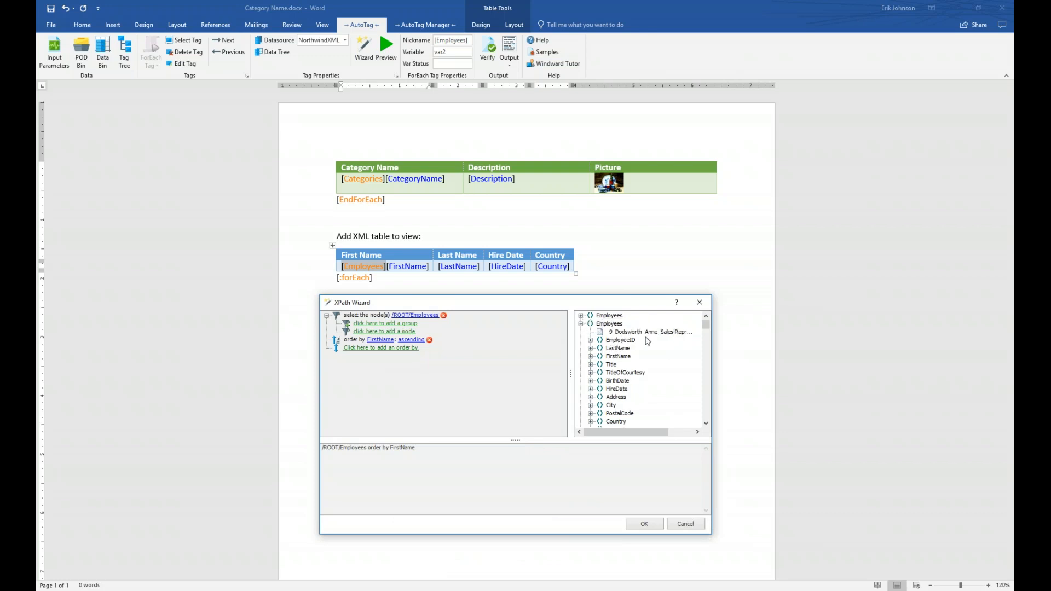
left_click(581, 324)
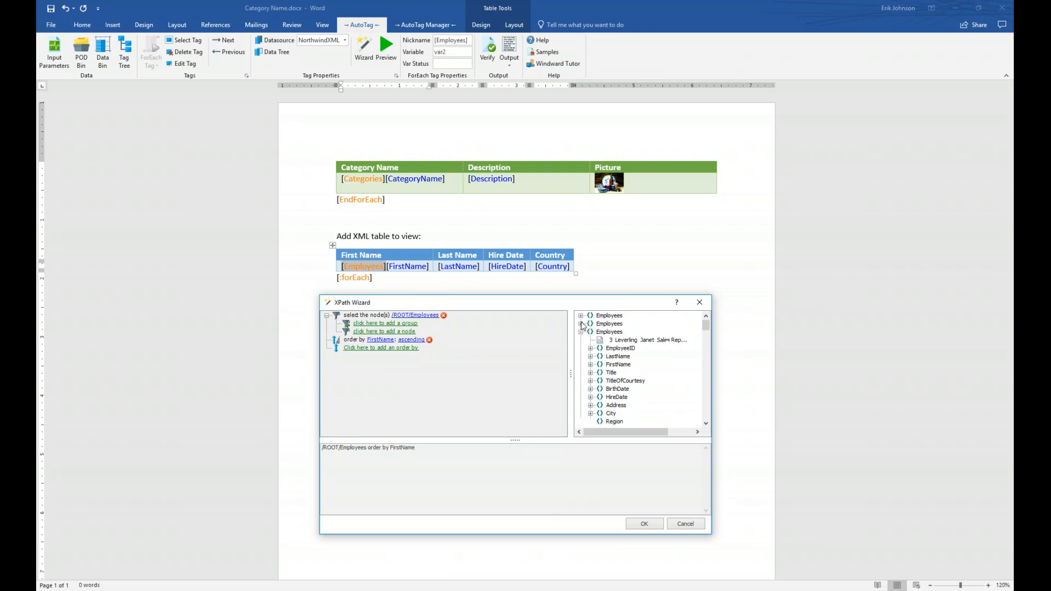
left_click(581, 332)
left_click(581, 341)
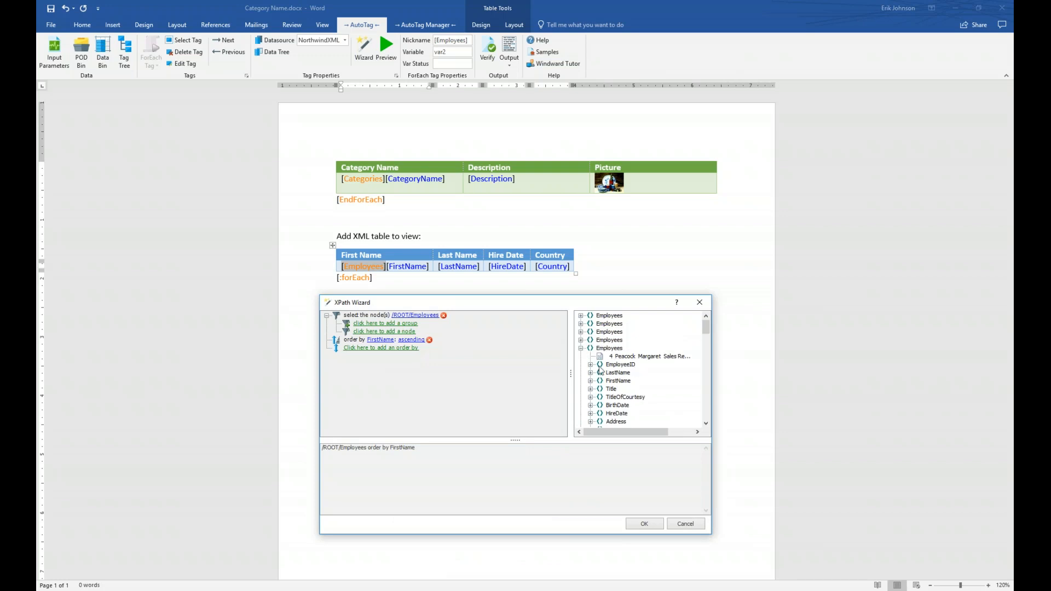
Switch the FirstName sort to descending and check the reordered employee preview
left_click(411, 340)
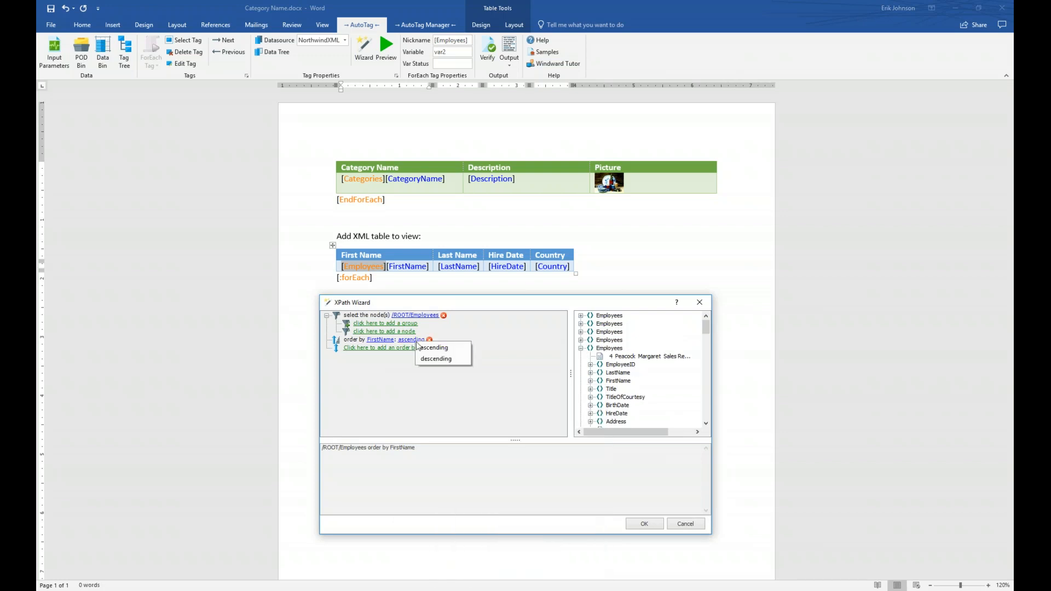
left_click(432, 358)
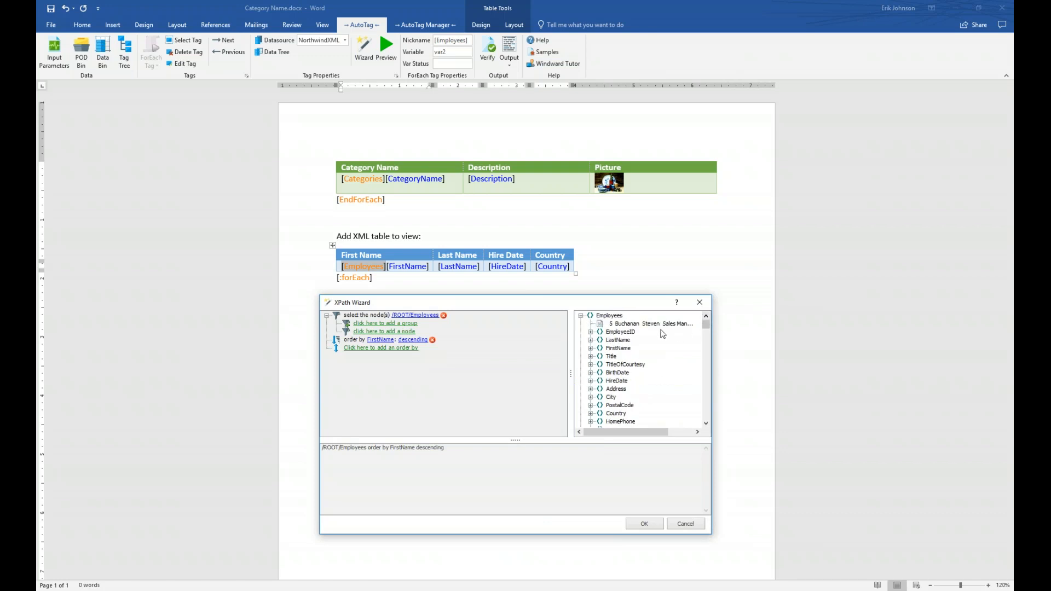
left_click(580, 317)
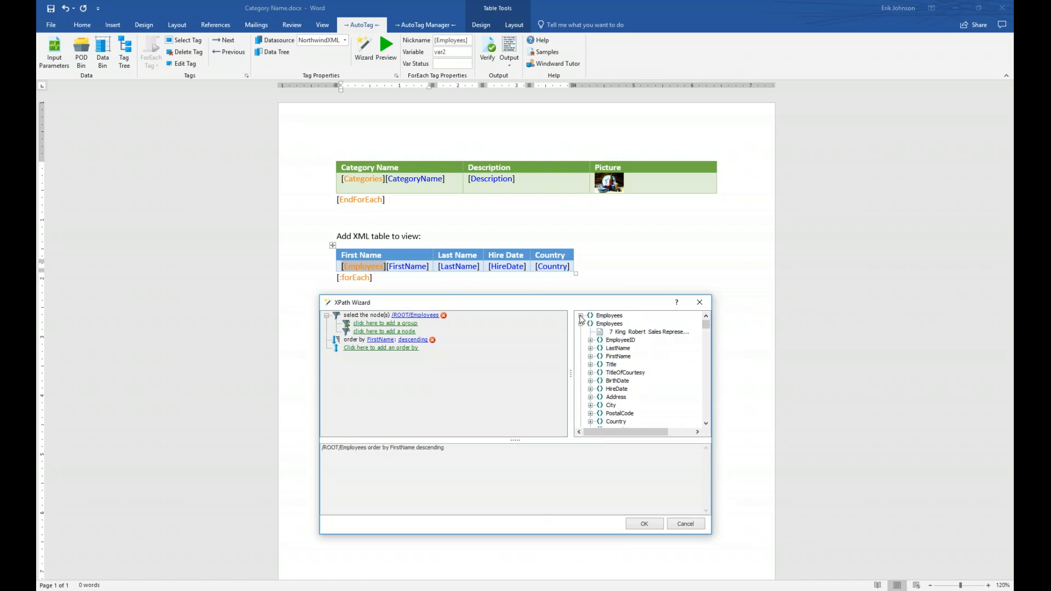
left_click(581, 324)
left_click(581, 331)
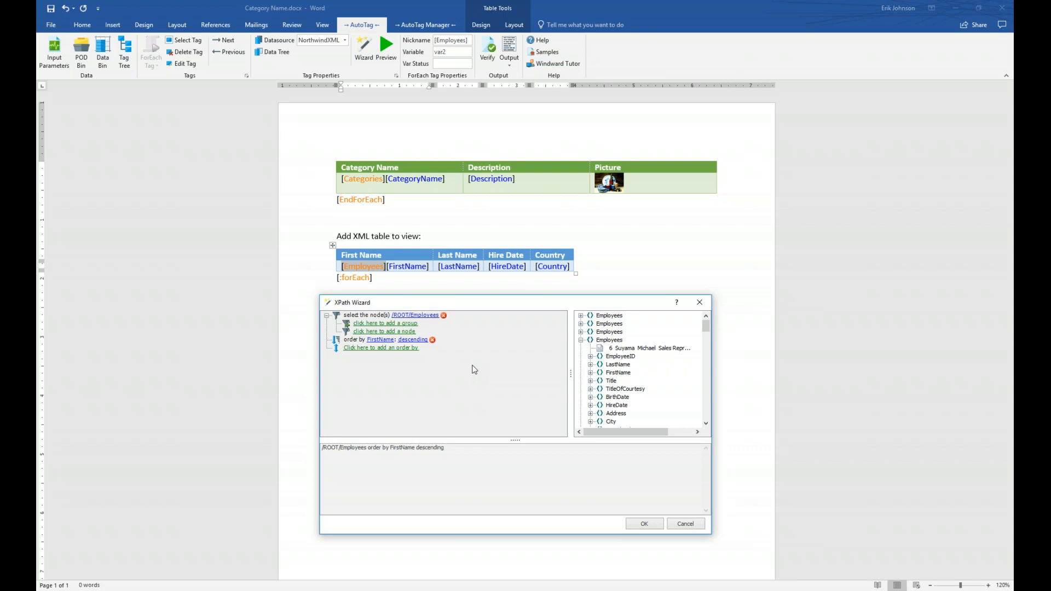
Add a filter group condition on Country equal to 'UK' for the Employees records
left_click(379, 323)
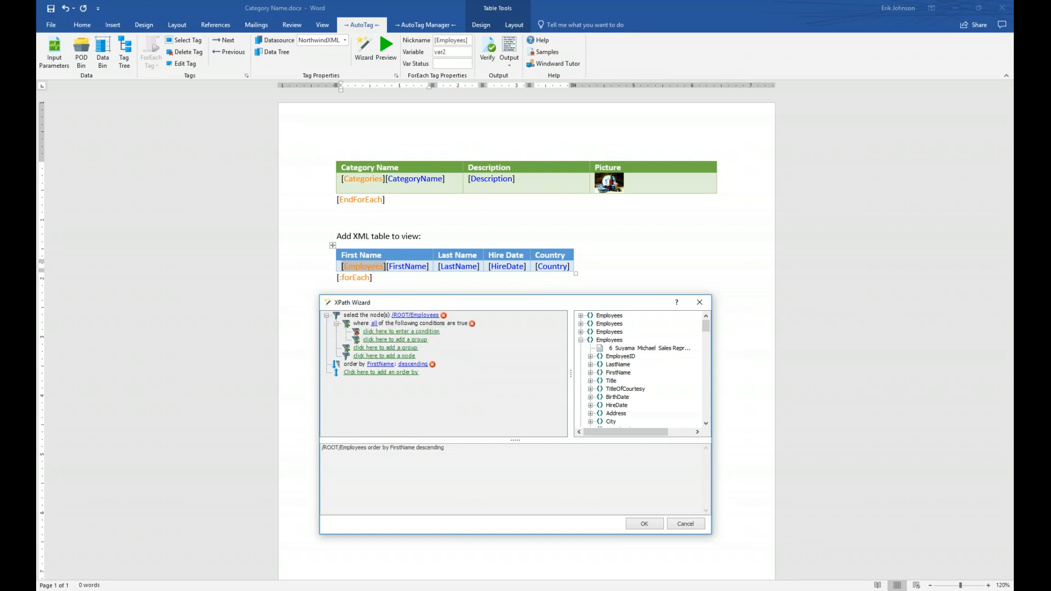
left_click(389, 332)
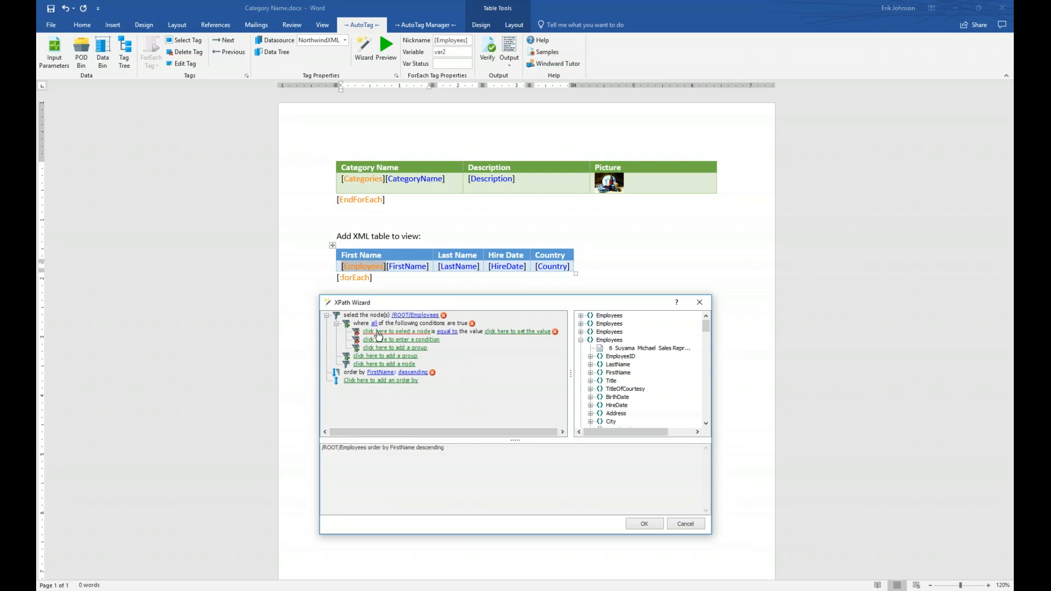
left_click(404, 332)
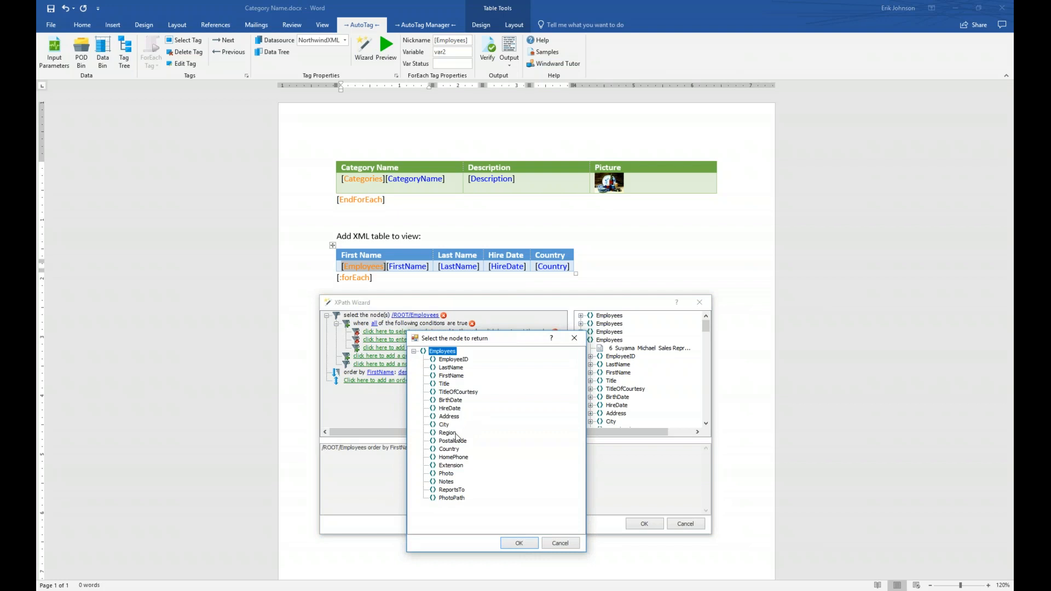
left_click(450, 450)
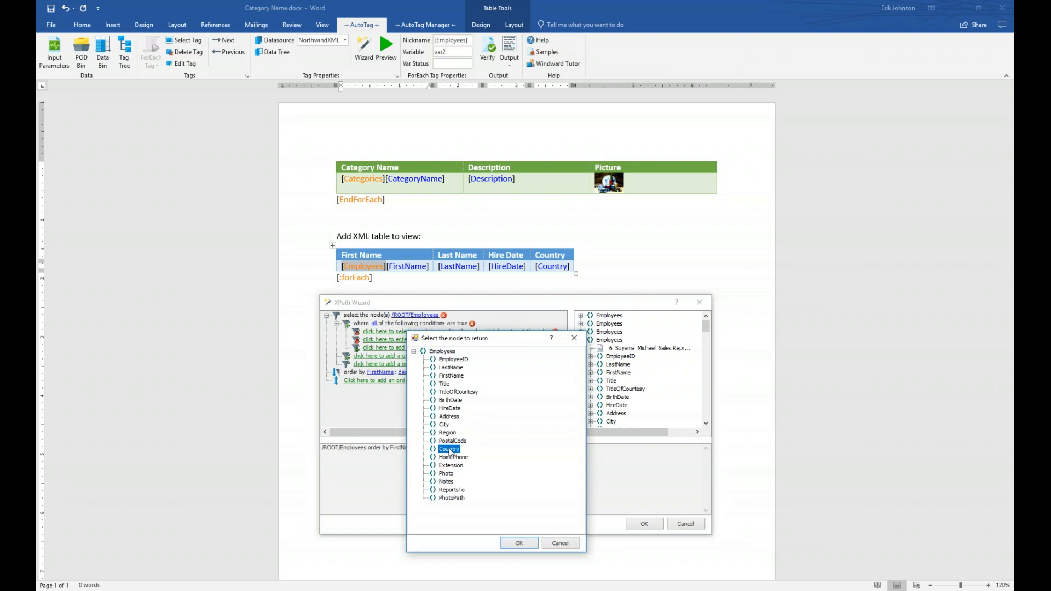
left_click(520, 543)
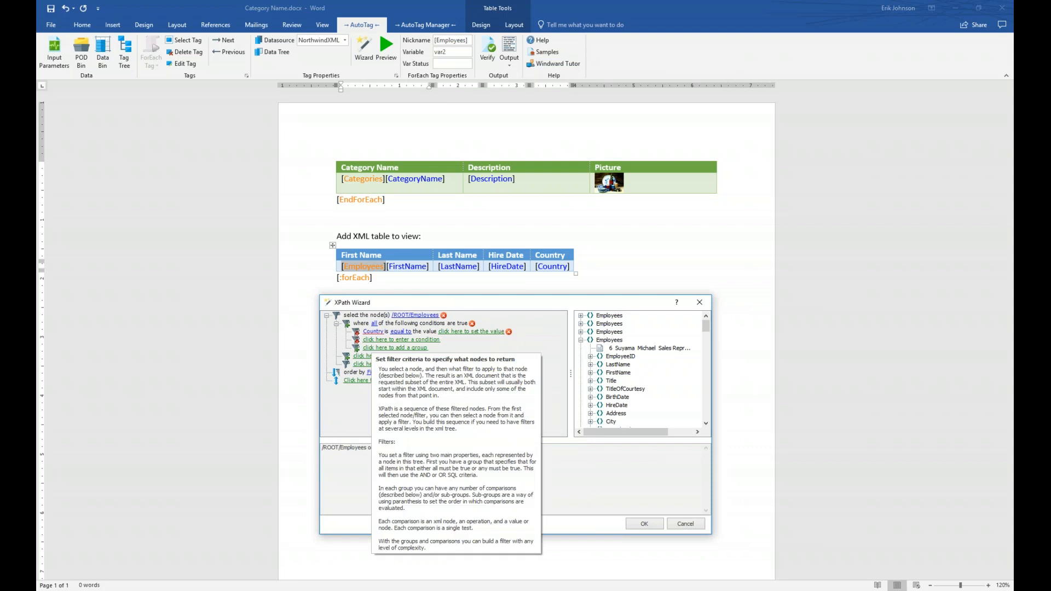
left_click(404, 335)
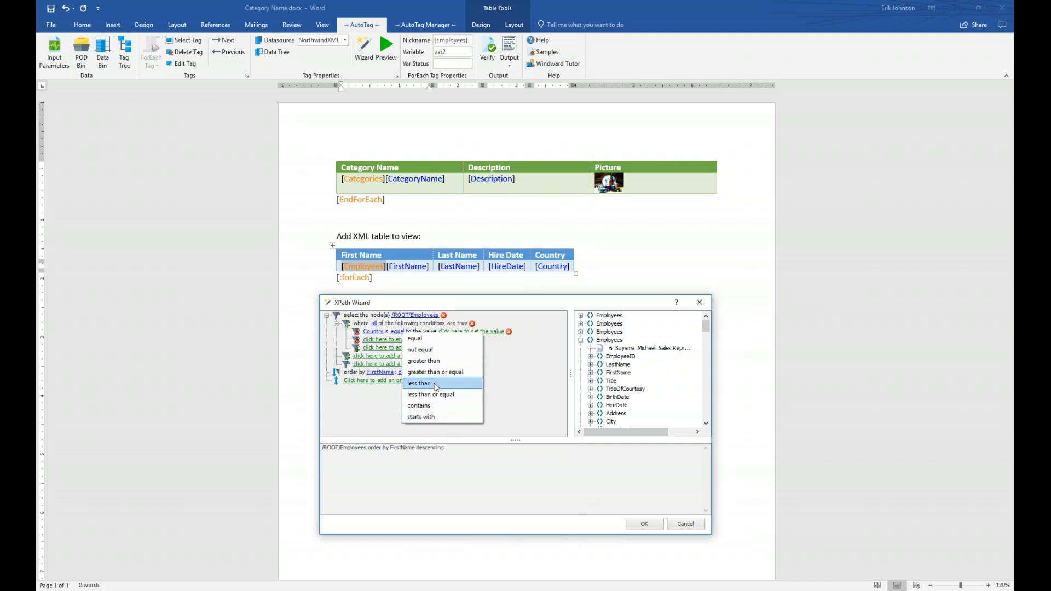
left_click(415, 339)
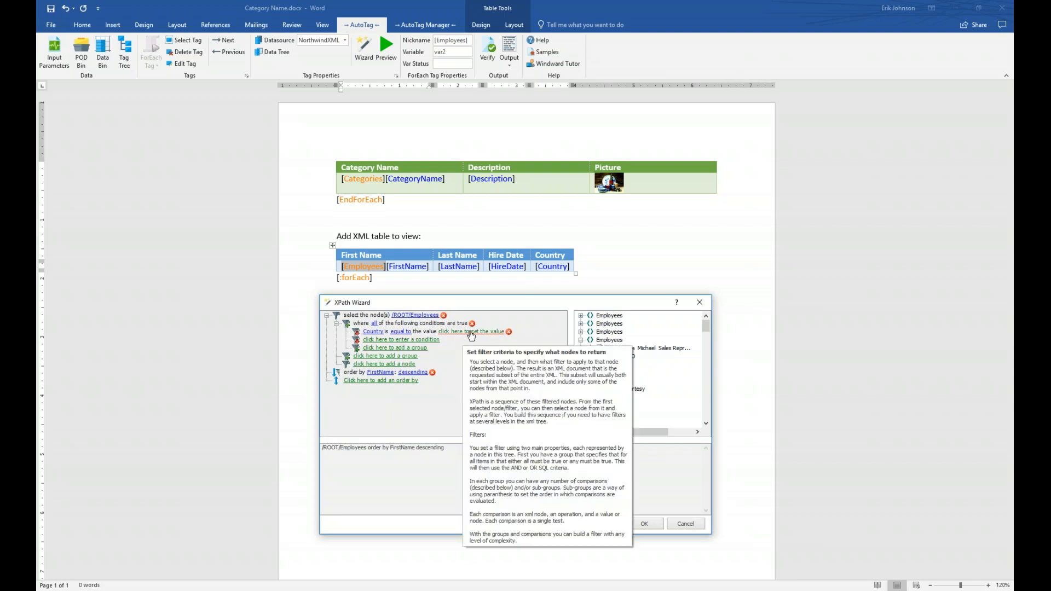
left_click(462, 331)
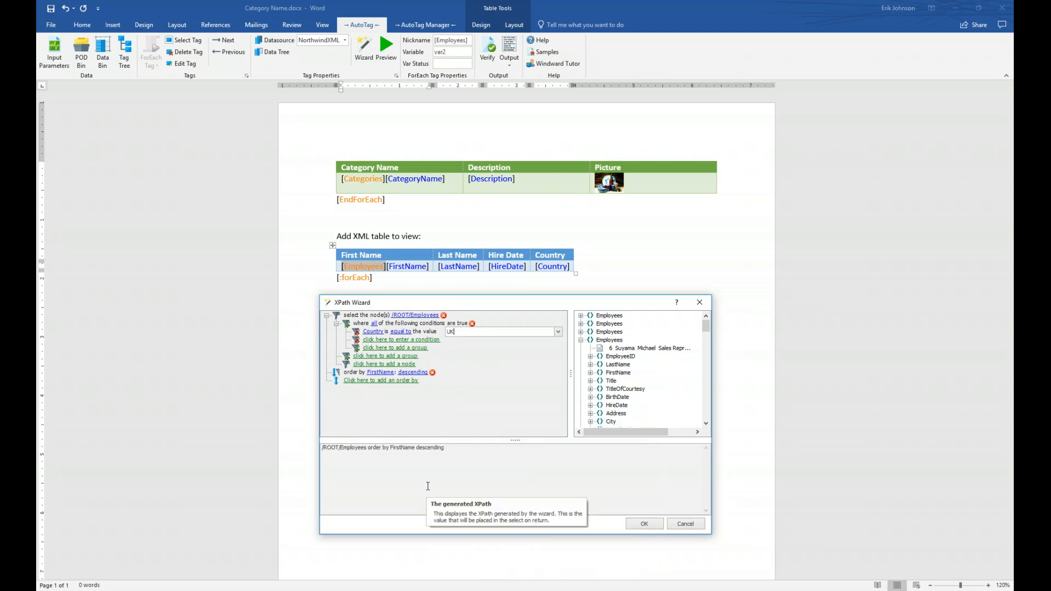
key("Return")
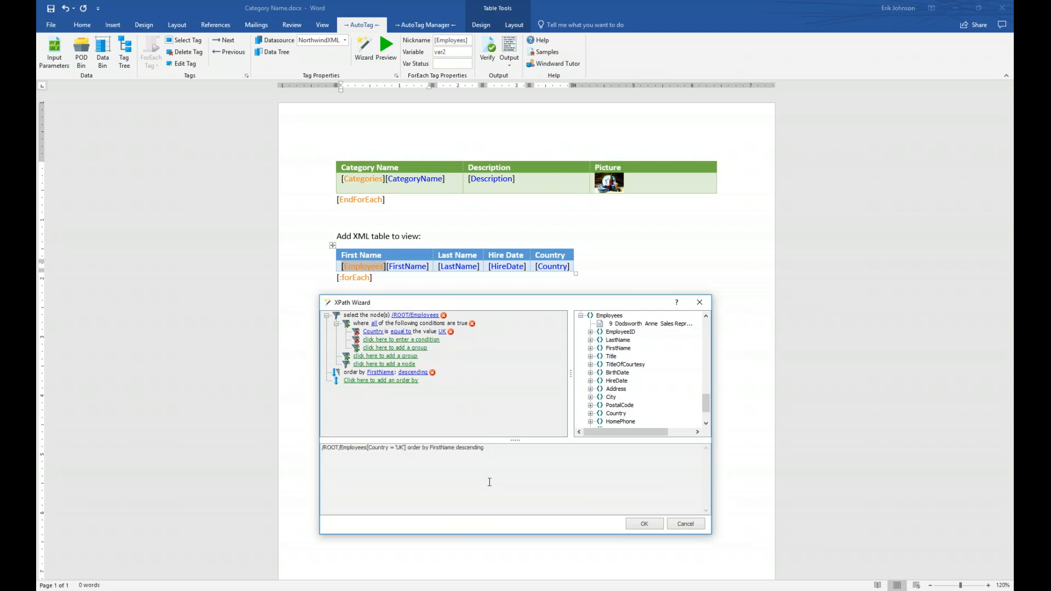
Accept the XPath query, save the template, and generate the report for category 'Seafood', snapped right
left_click(645, 524)
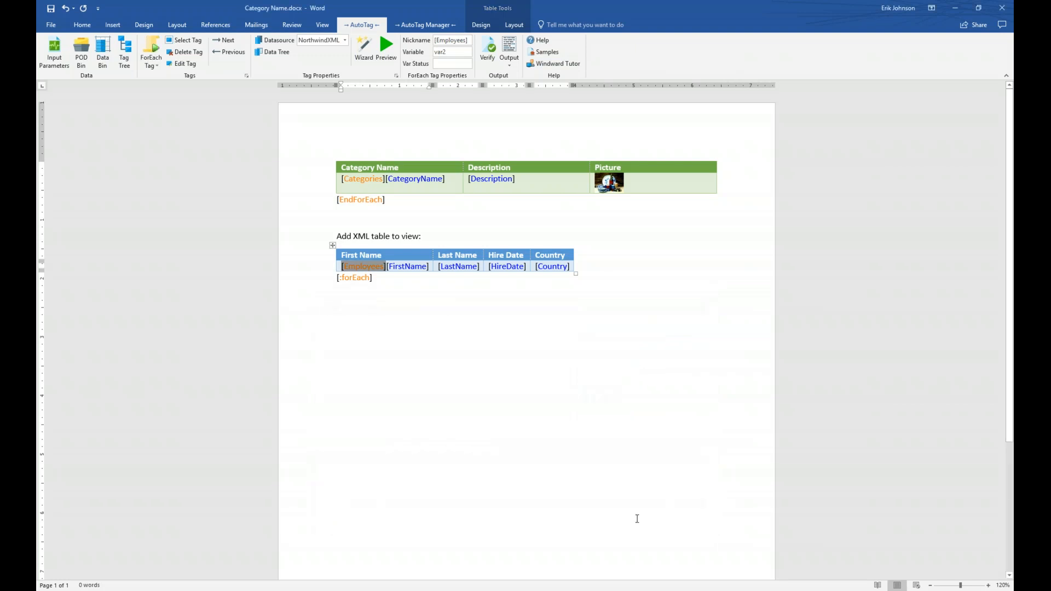
left_click(509, 50)
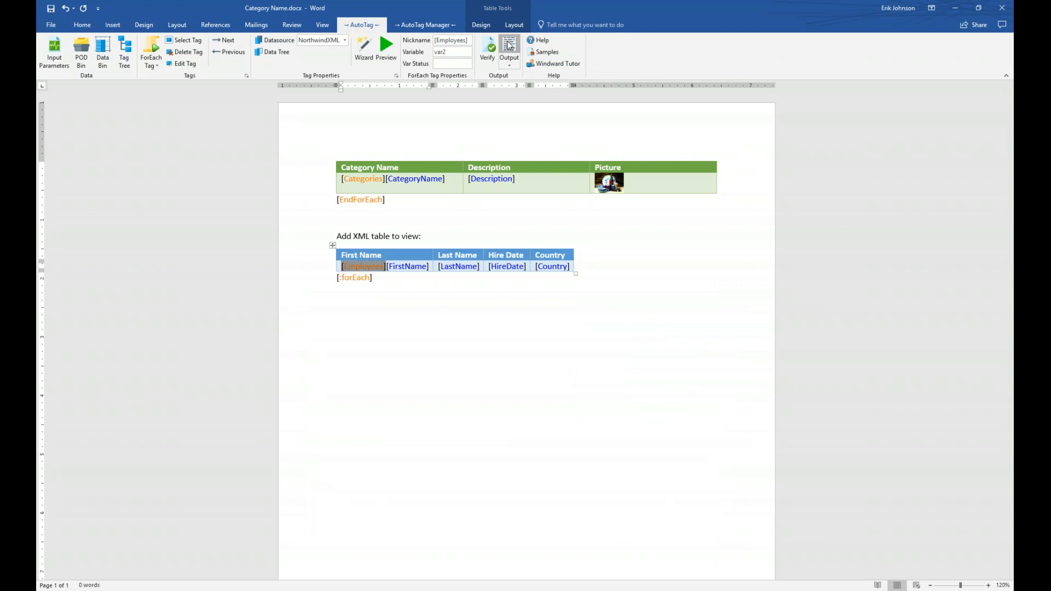
left_click(560, 338)
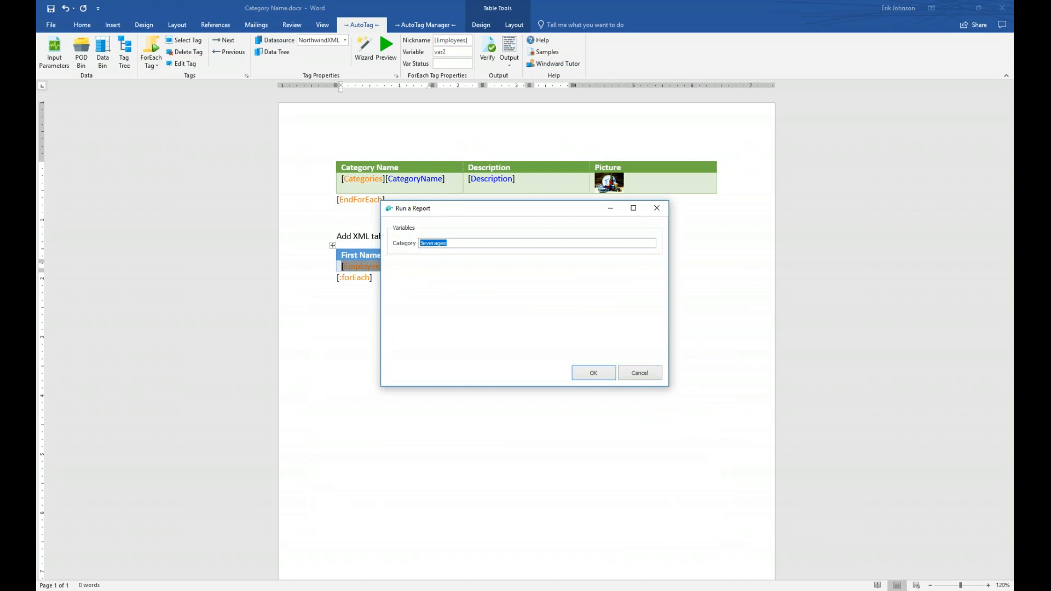
type("Seafood")
left_click(602, 374)
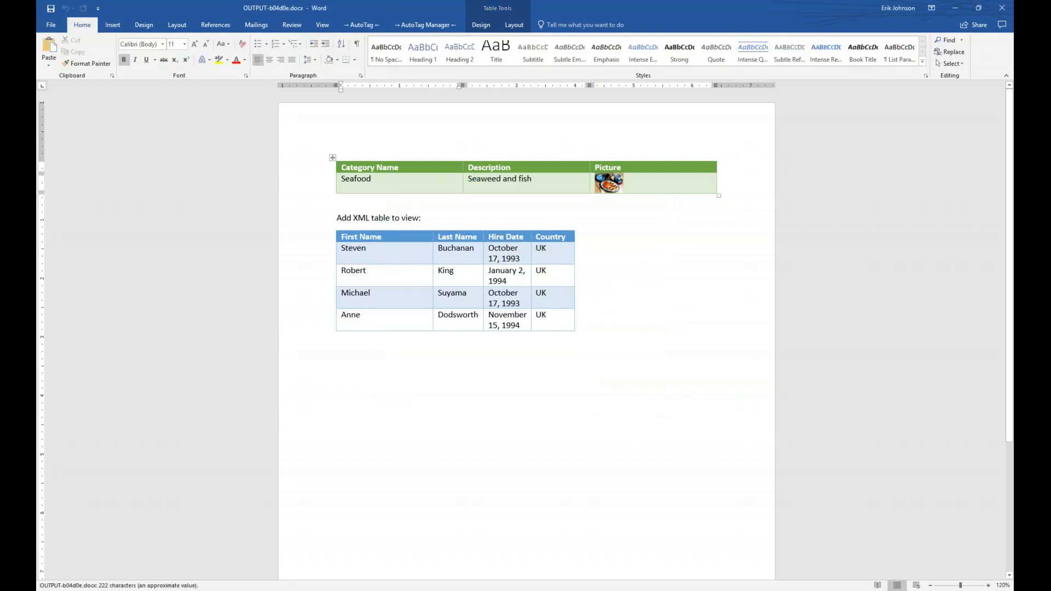
key("super+Right")
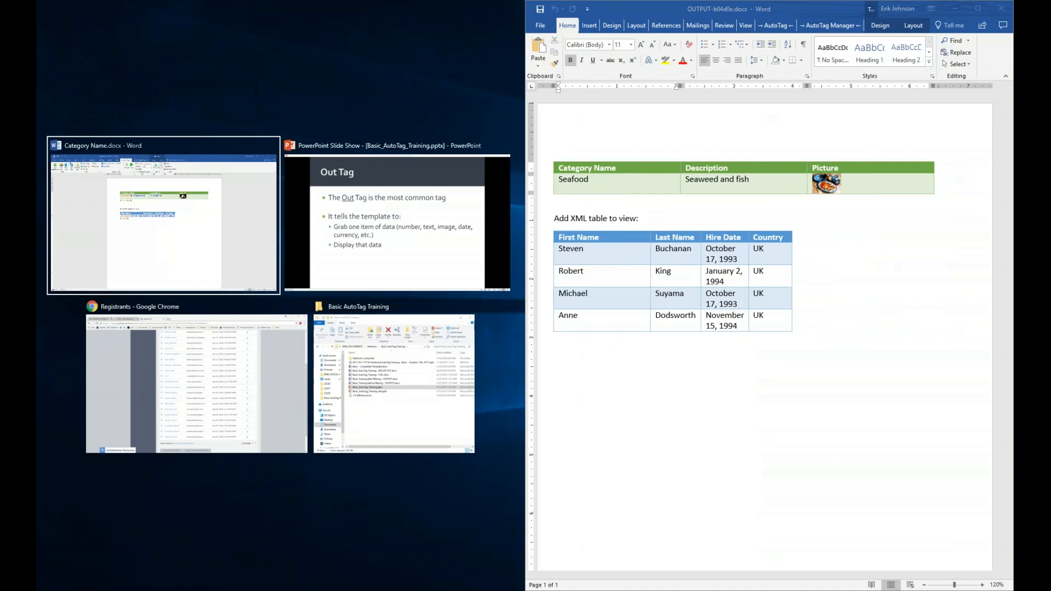
Snap Category Name.docx to the left half beside the output, then close the Seafood output
key("Return")
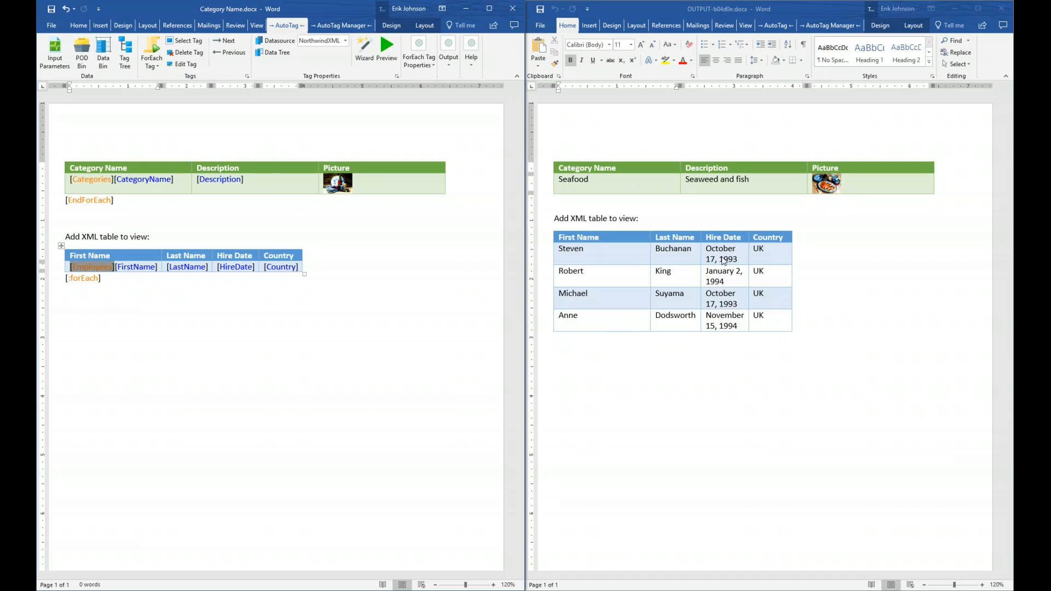
left_click(1002, 9)
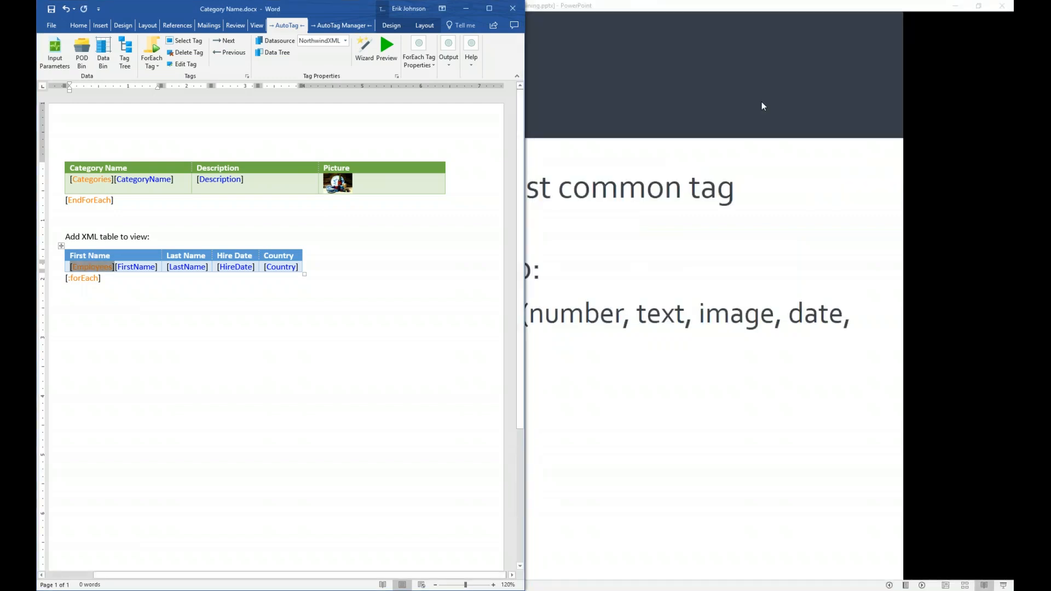
Advance the PowerPoint slide show past SQL and XML Wizards to the 'Input Parameters' slide 11
left_click(618, 7)
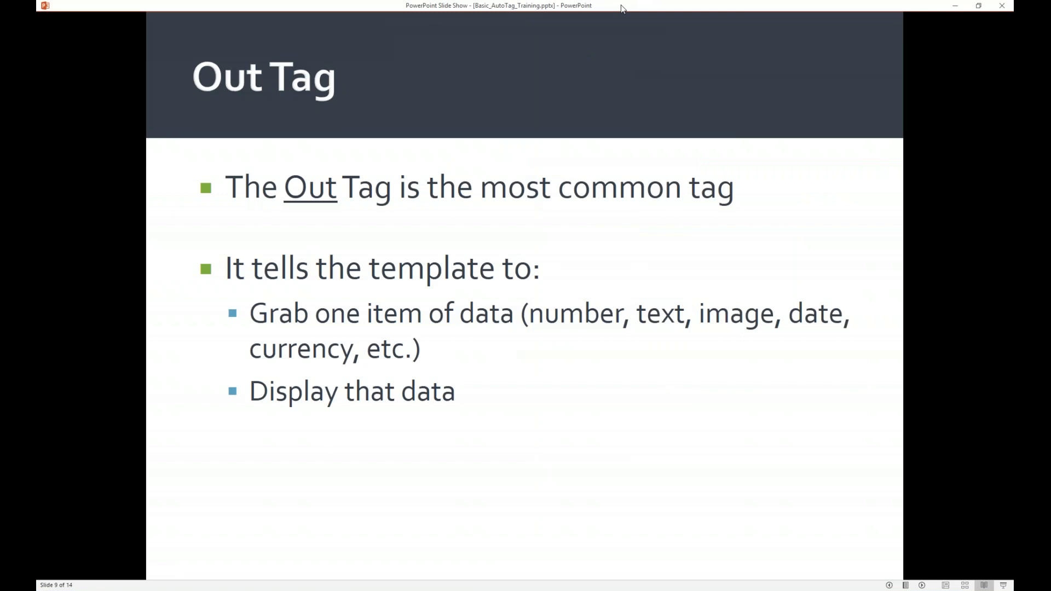
key("Right")
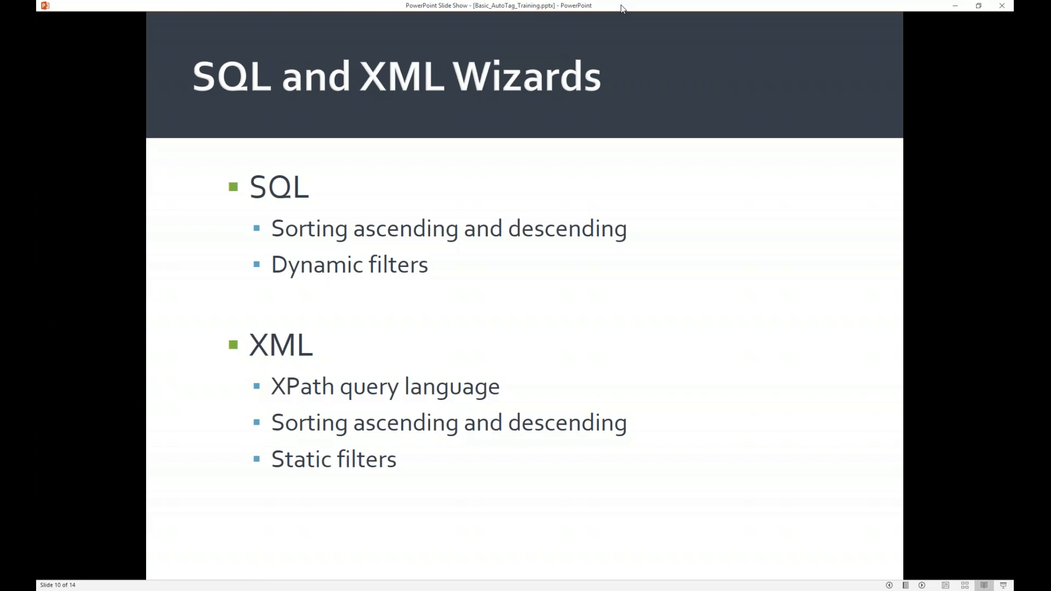
key("Right")
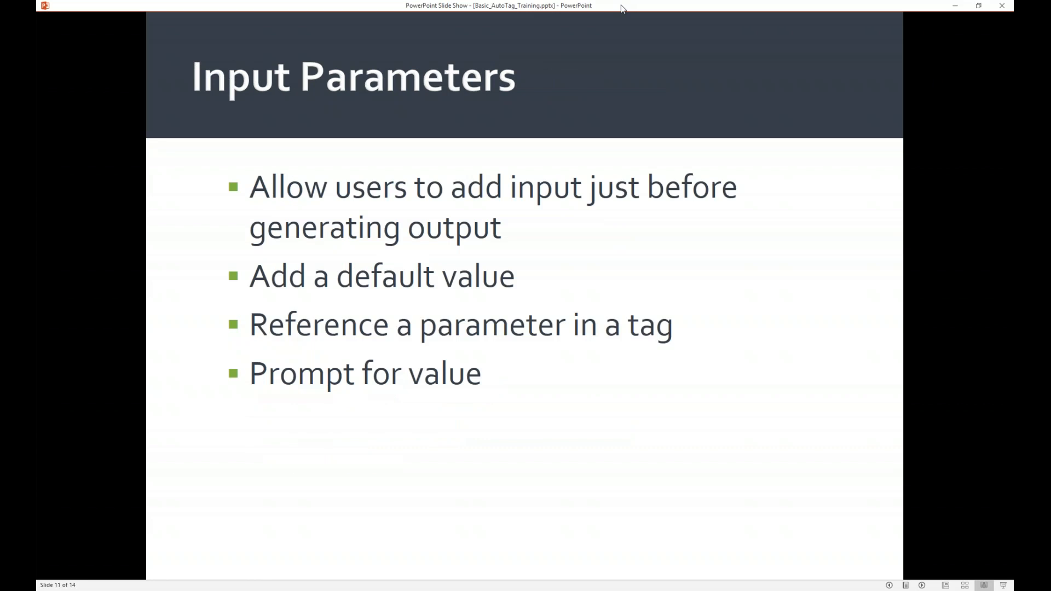
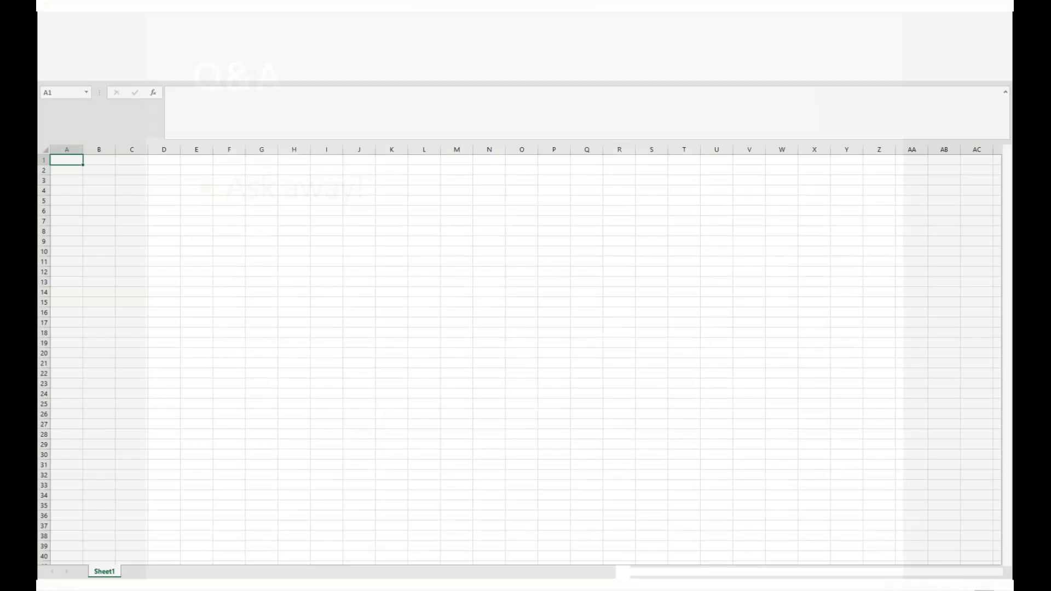
Select cell B3 and bring up the AutoTag Manager ribbon tools
left_click(95, 180)
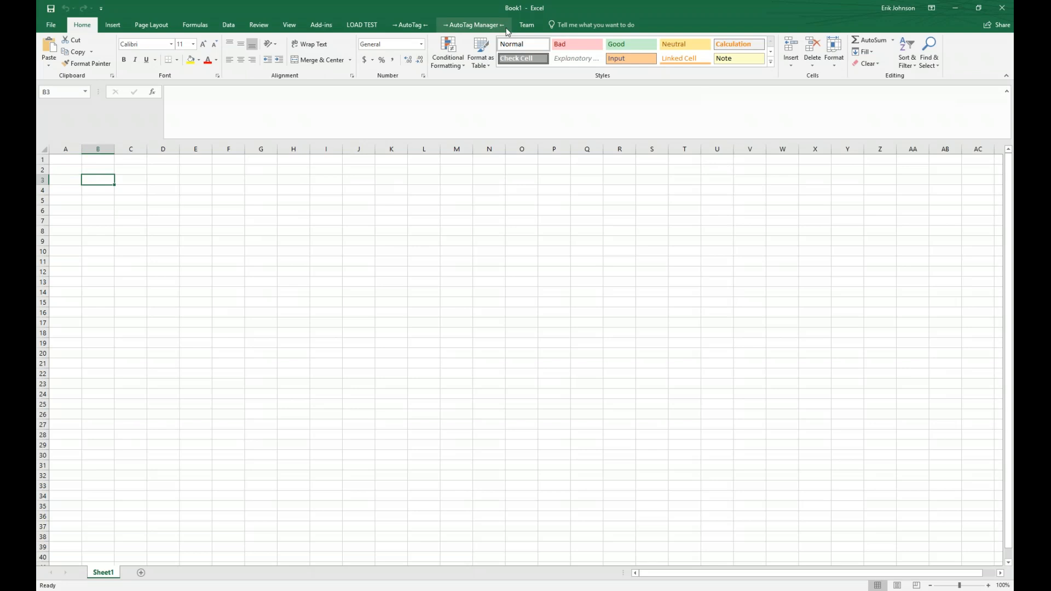
left_click(482, 27)
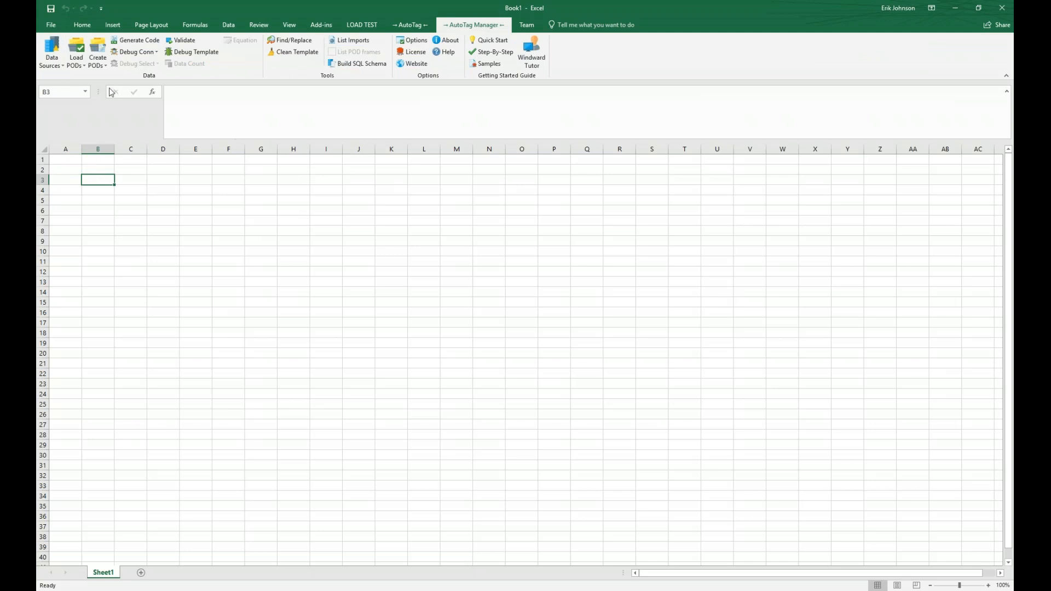
Test and connect the NorthwindSQL data source in the Connection Editor, then close it
left_click(57, 55)
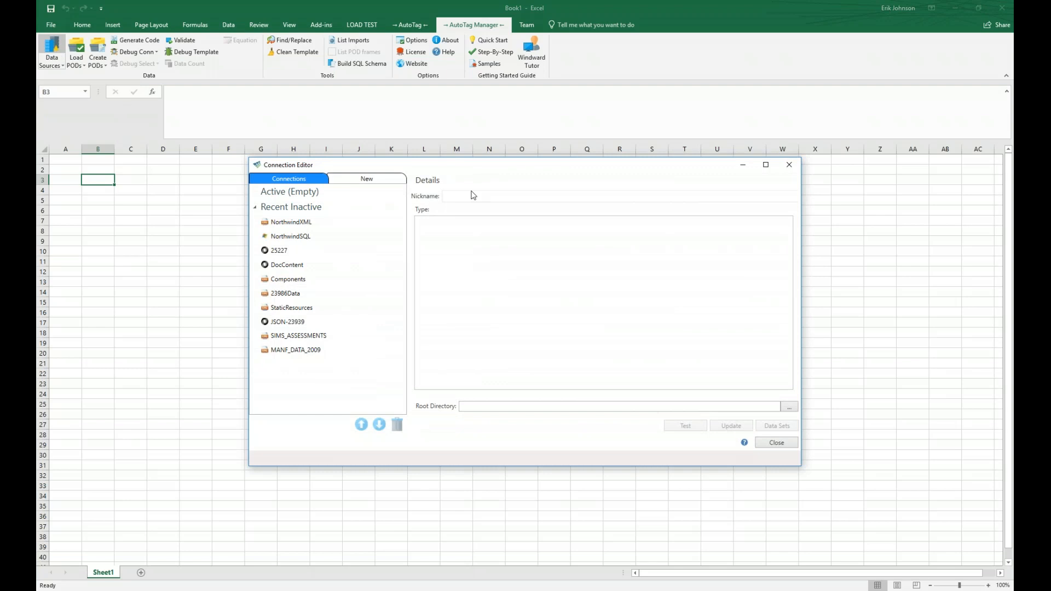
left_click(295, 238)
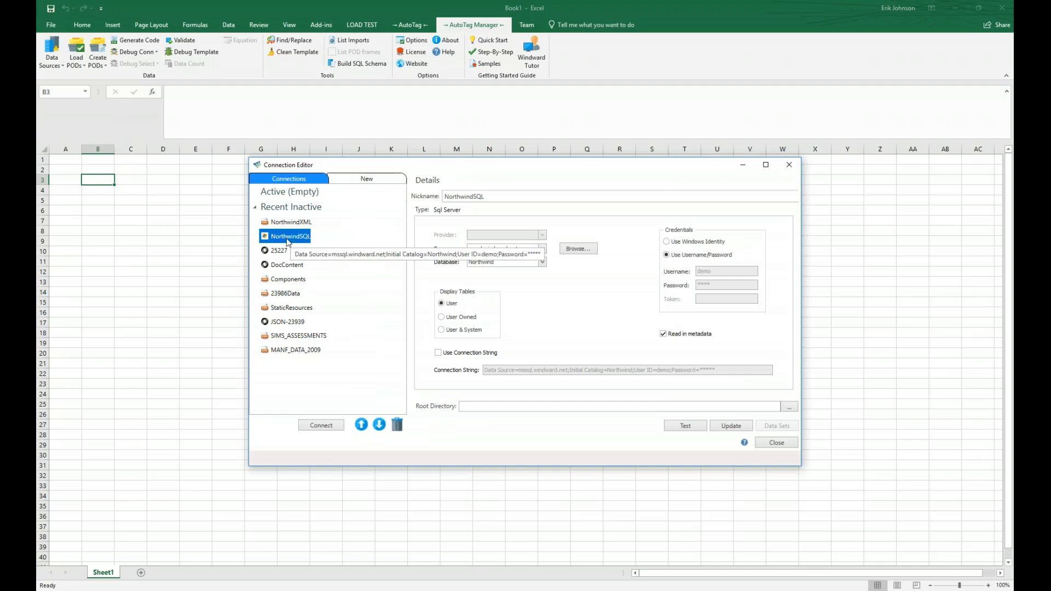
left_click(690, 431)
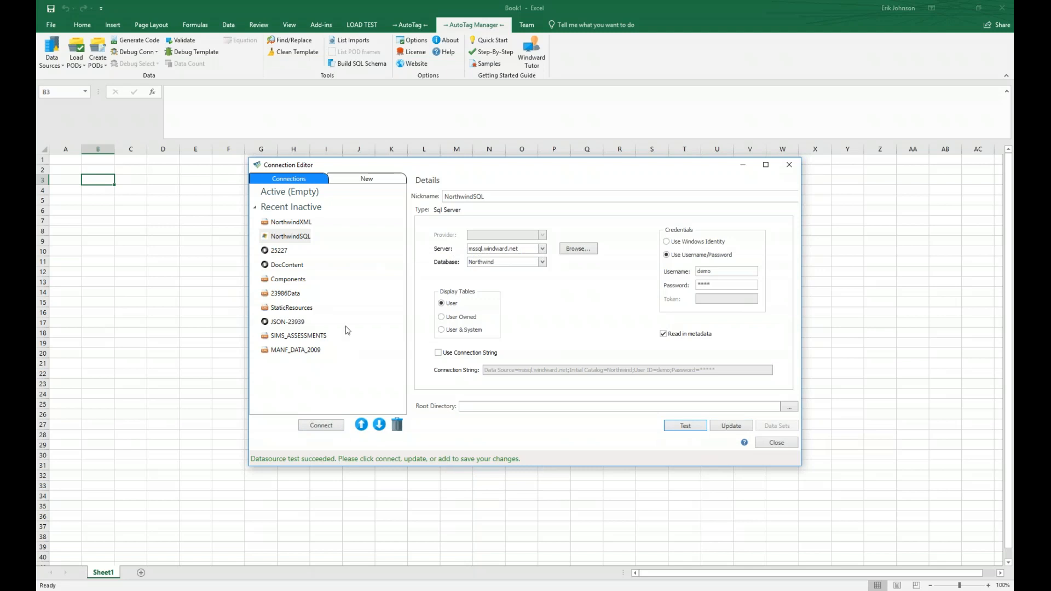
left_click(327, 426)
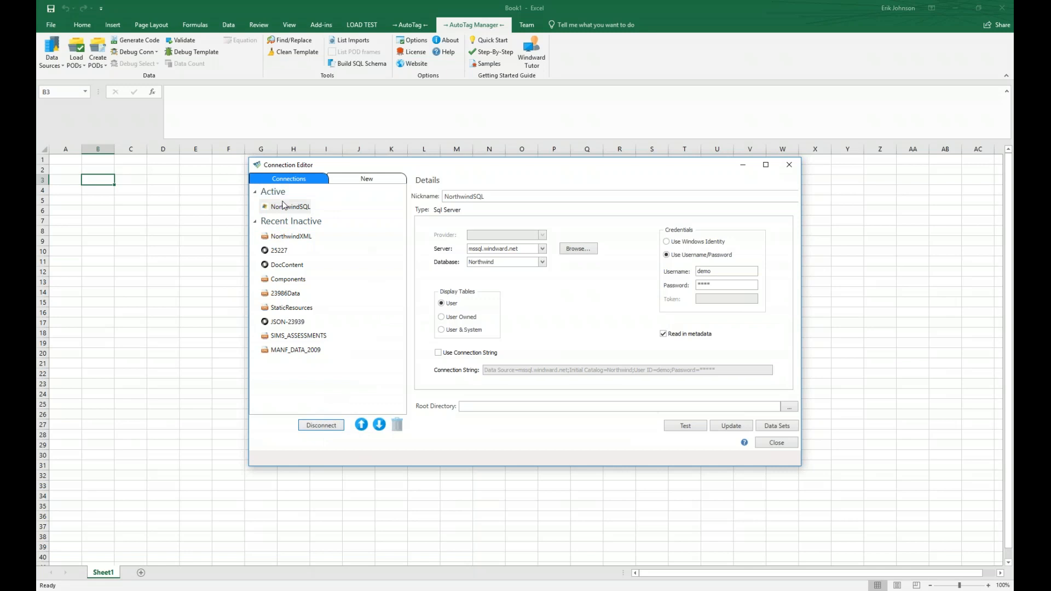
left_click(783, 445)
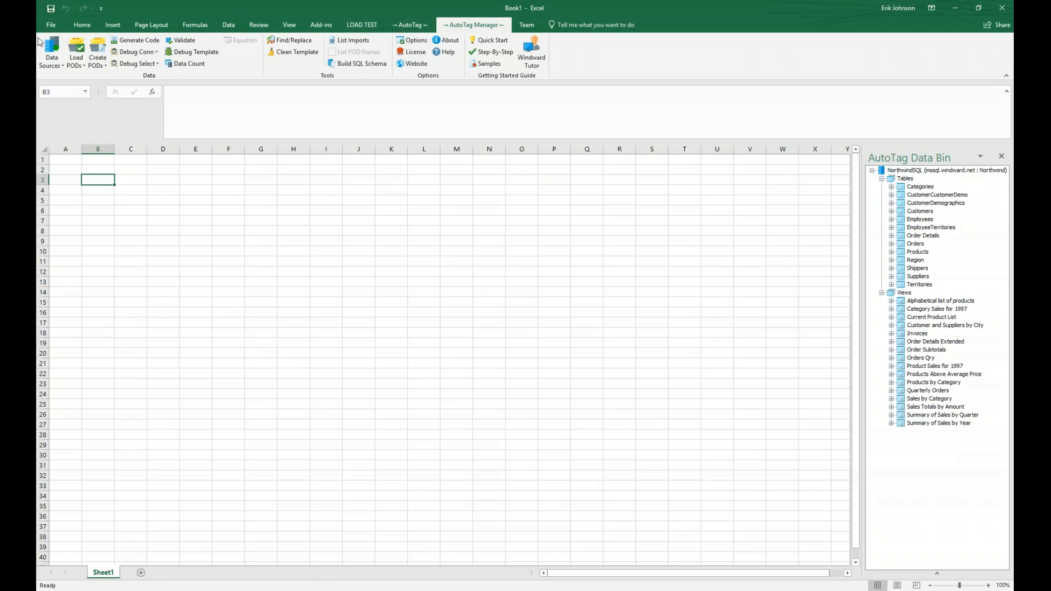
Insert a ForEach tag over the Northwind Categories table in B3 and widen column B
left_click(413, 26)
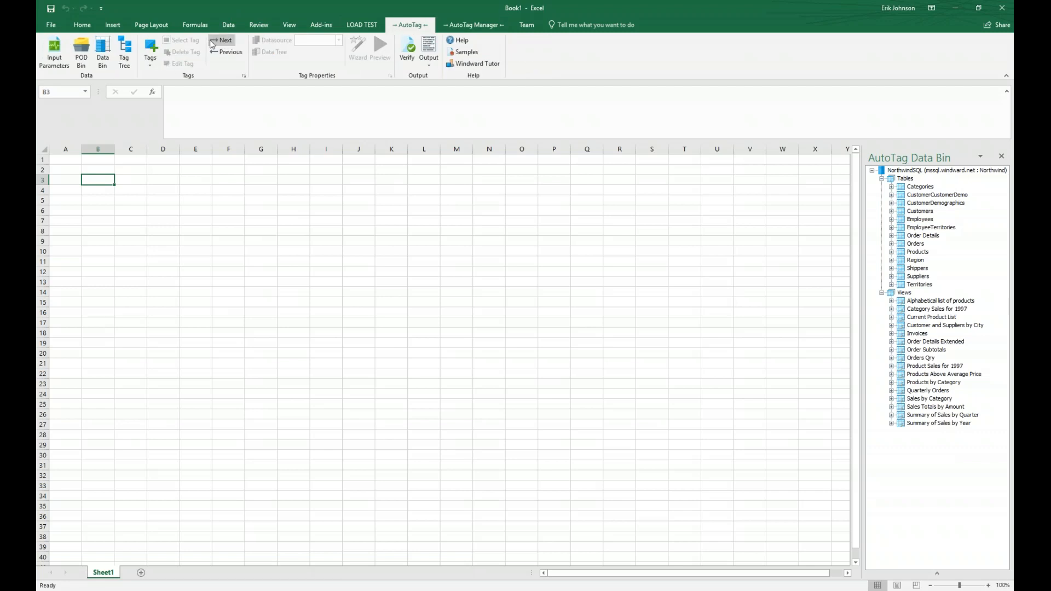
left_click(150, 50)
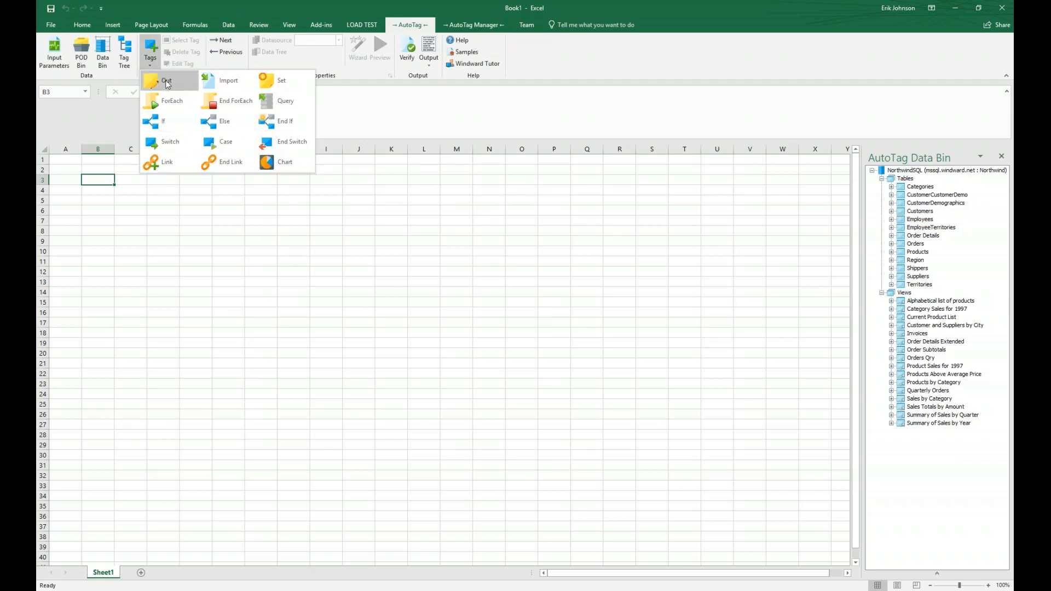
left_click(170, 101)
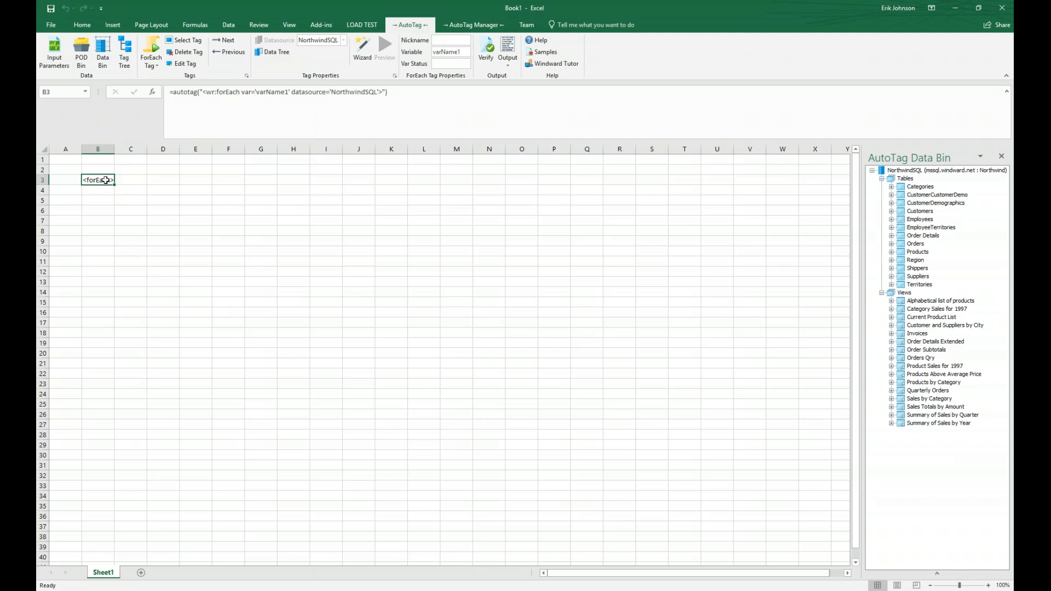
left_click(272, 52)
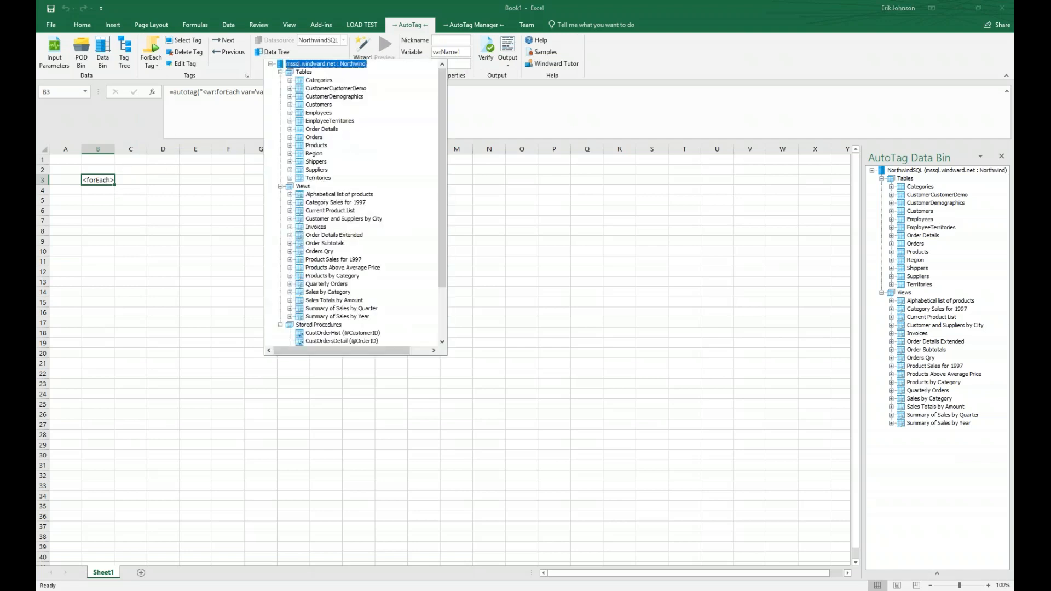
left_click(290, 80)
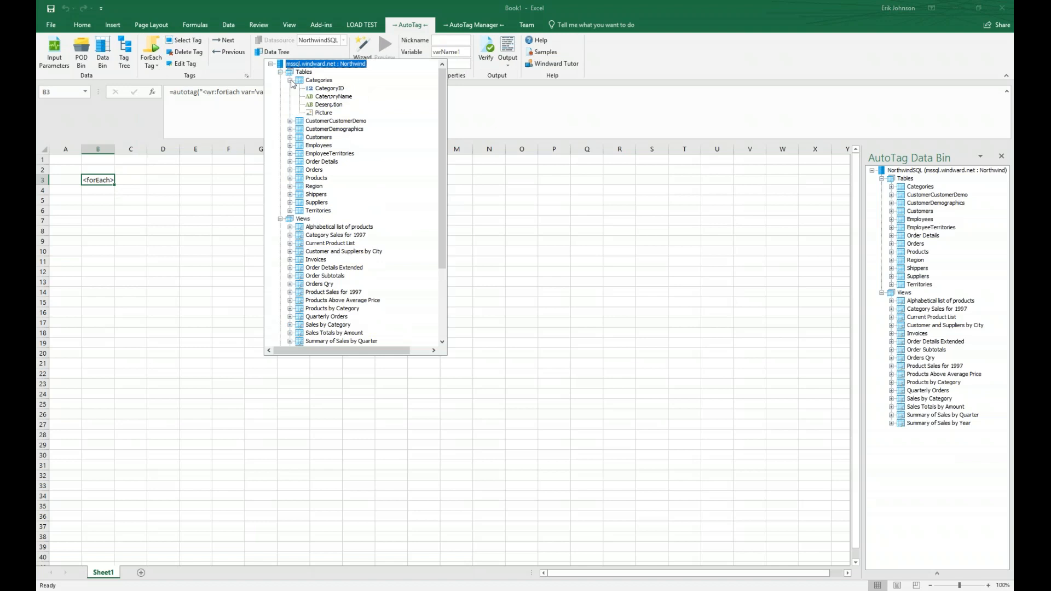
left_click(316, 82)
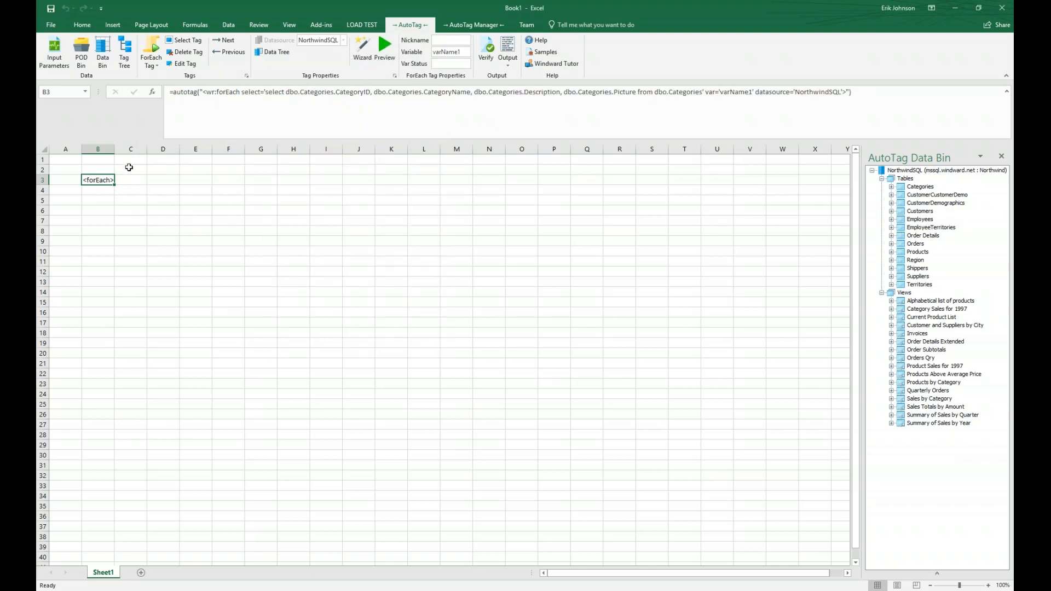
left_click_drag(116, 150, 163, 149)
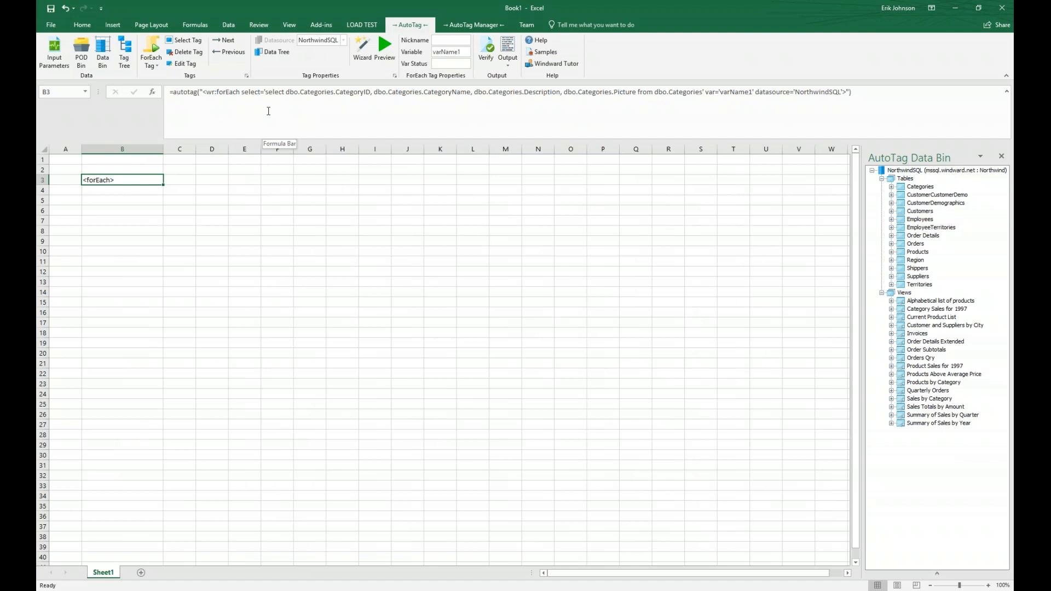
Add an out tag after the forEach in B3 that outputs CategoryName
left_click(218, 211)
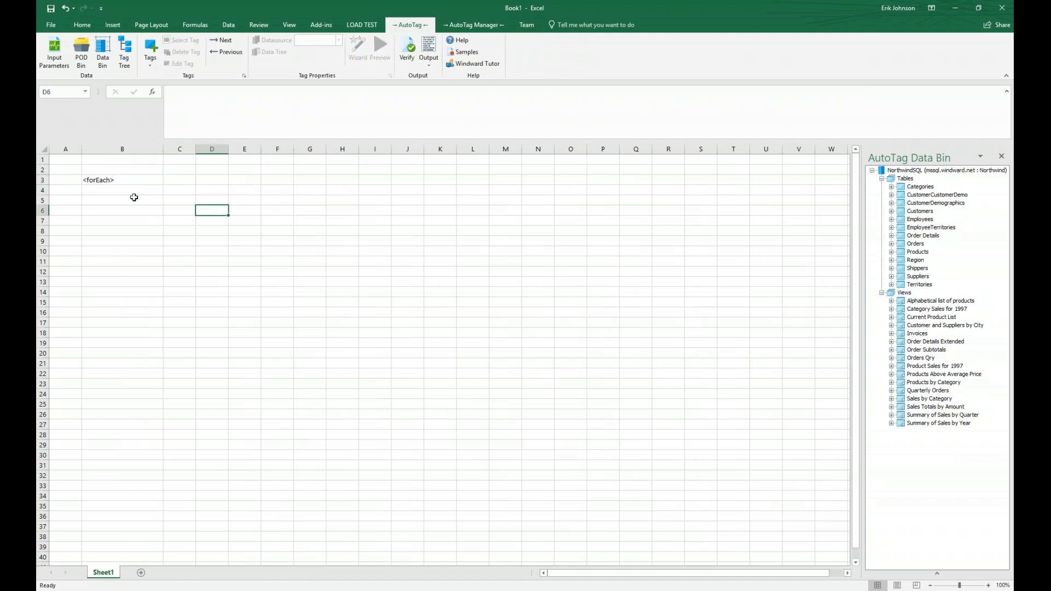
left_click(129, 179)
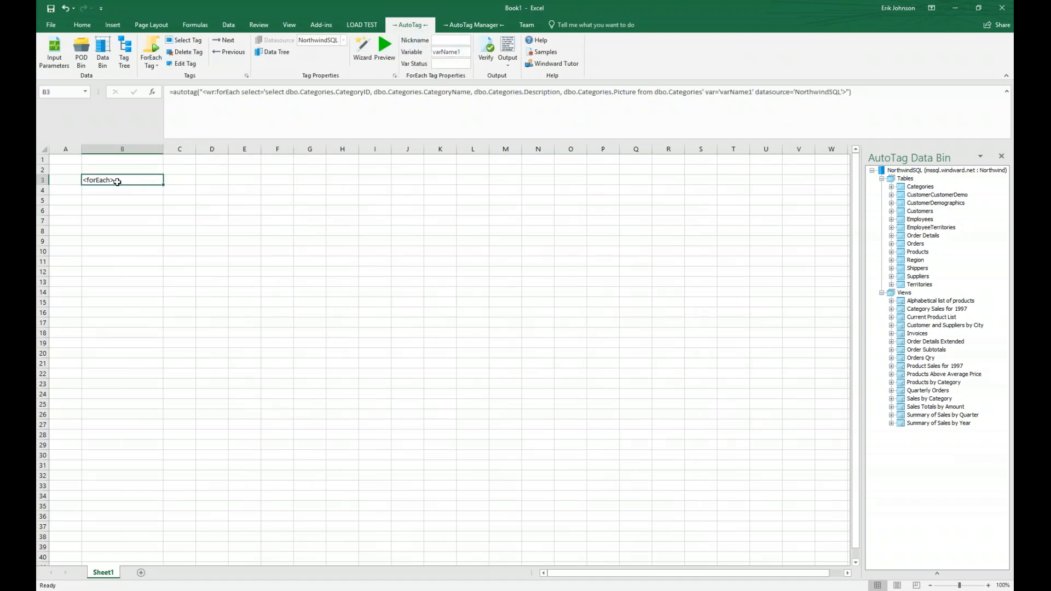
left_click(156, 53)
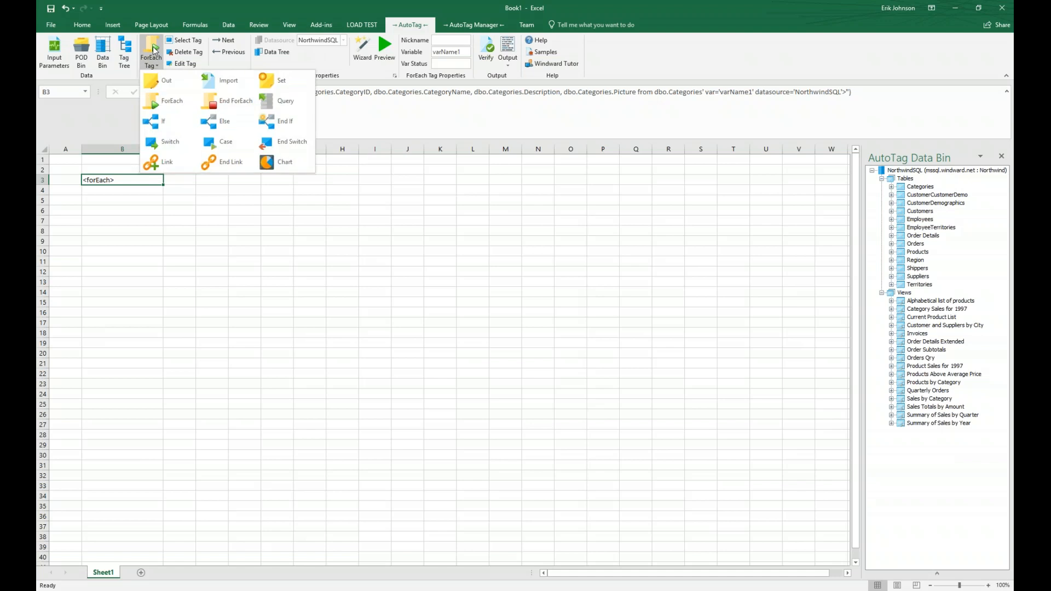
left_click(157, 80)
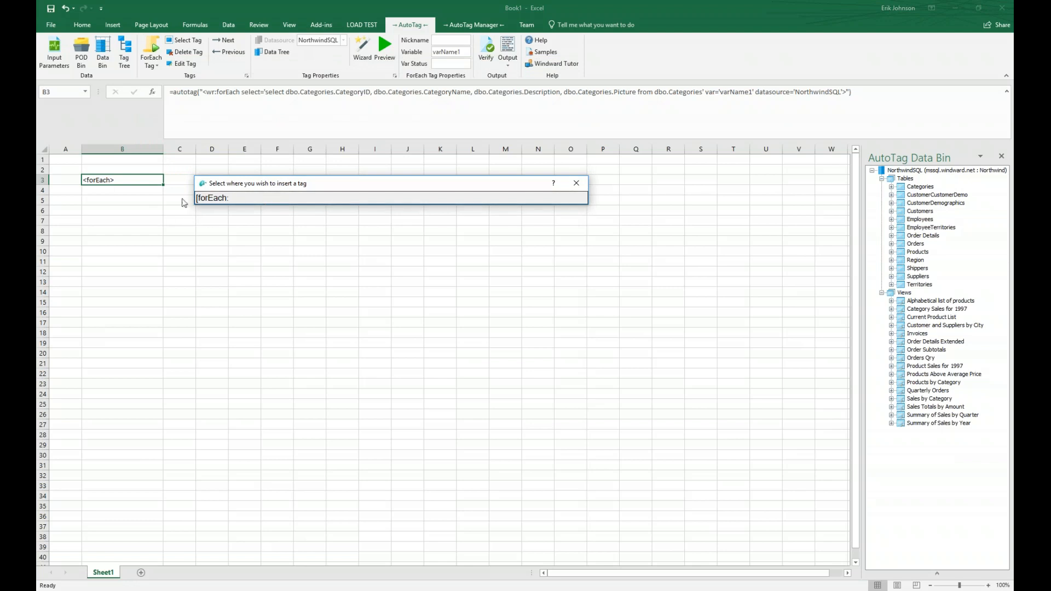
left_click(236, 197)
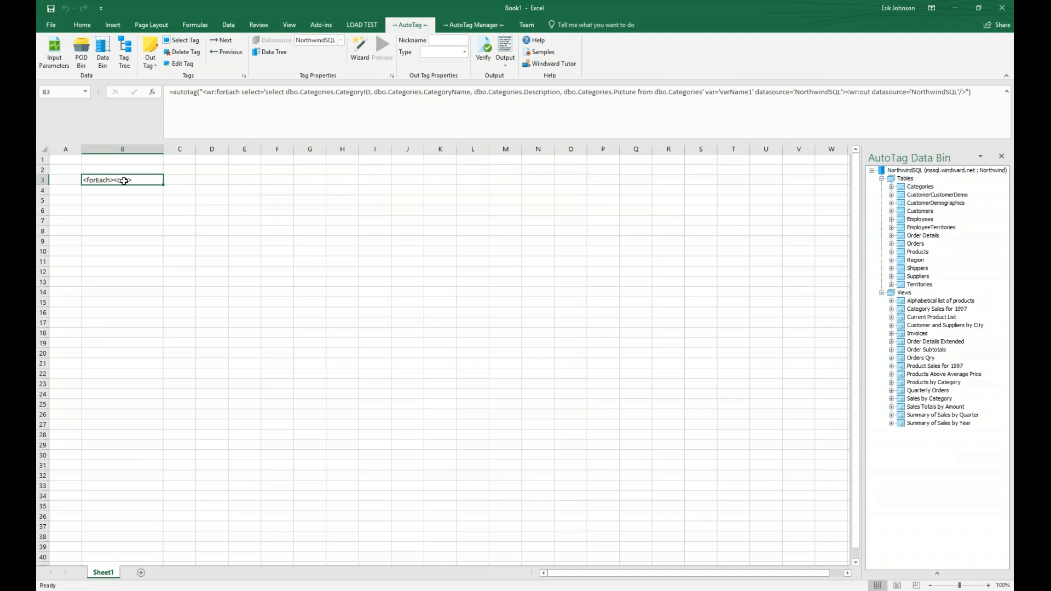
left_click(278, 54)
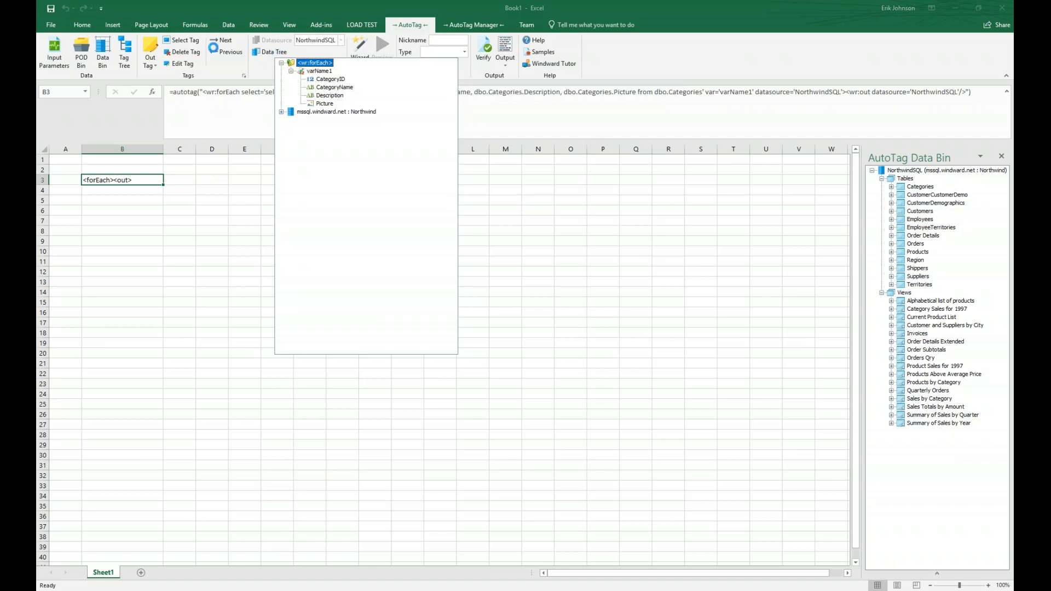
left_click(334, 88)
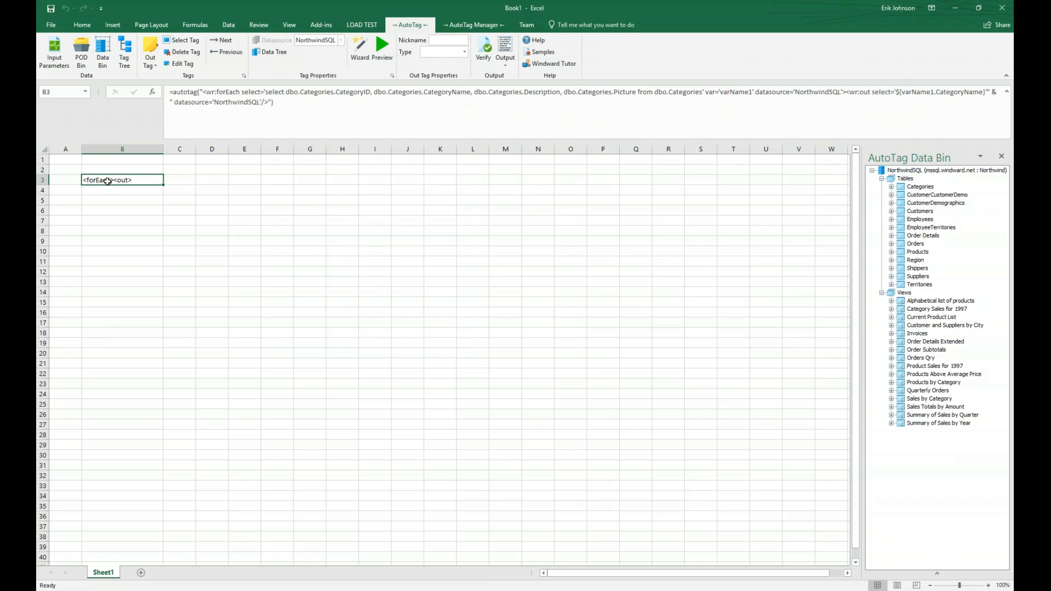
left_click(187, 43)
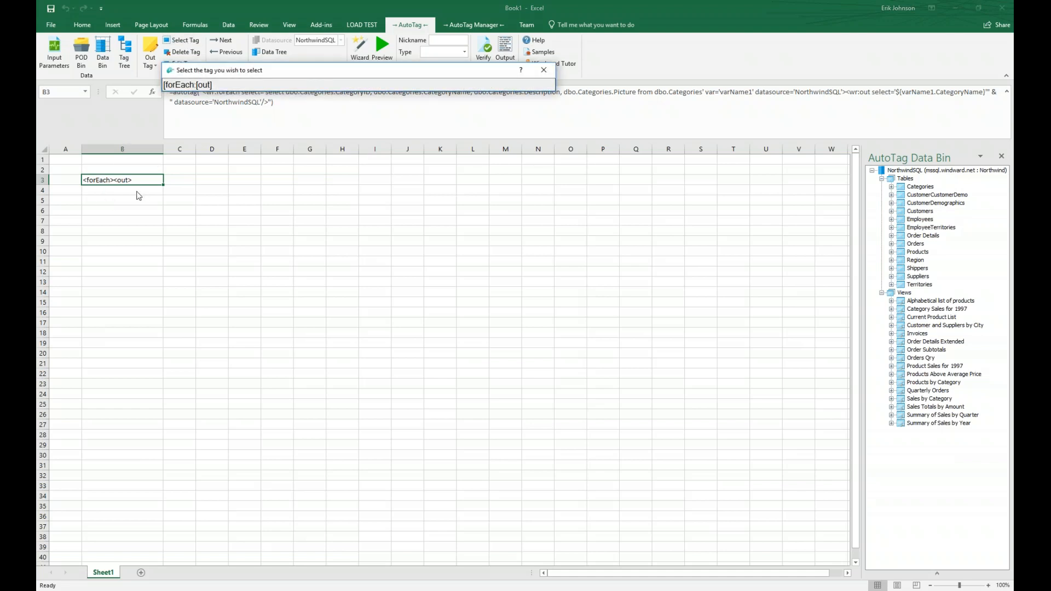
Change the out tag in B3 to output Description instead of CategoryName
left_click(206, 84)
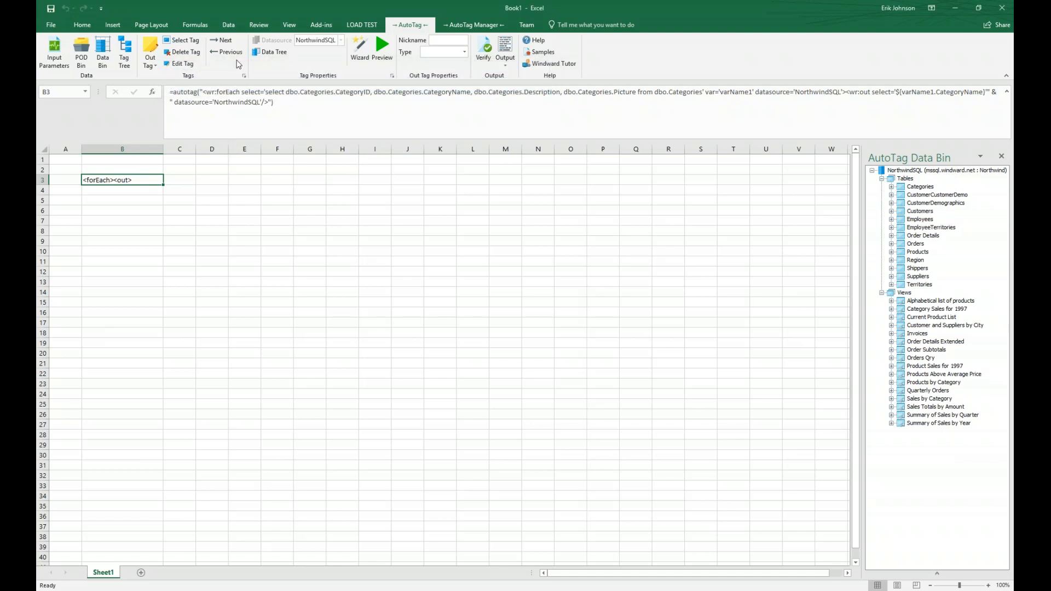
left_click(269, 51)
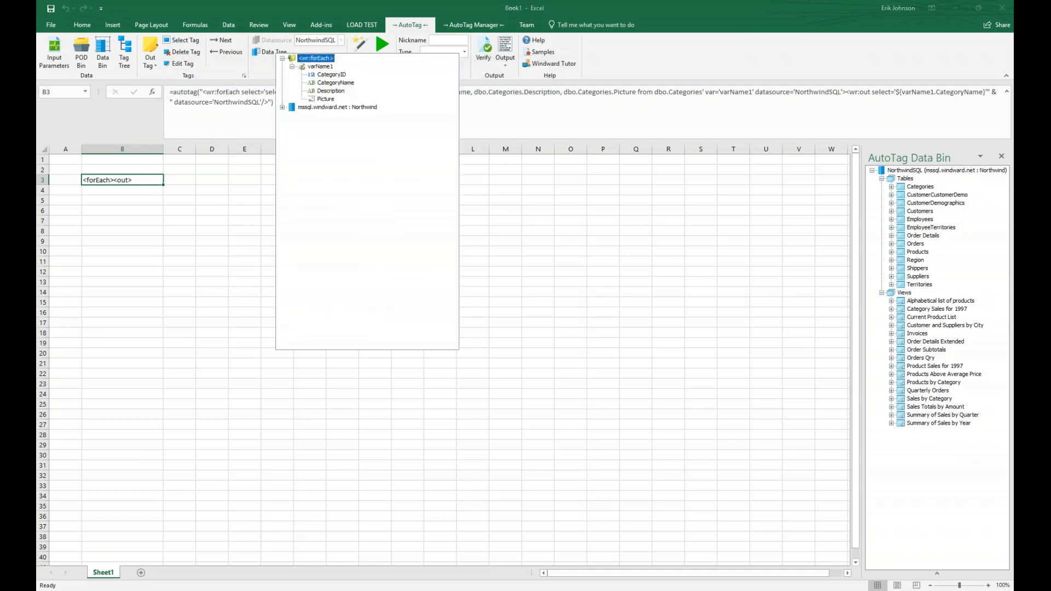
left_click(325, 91)
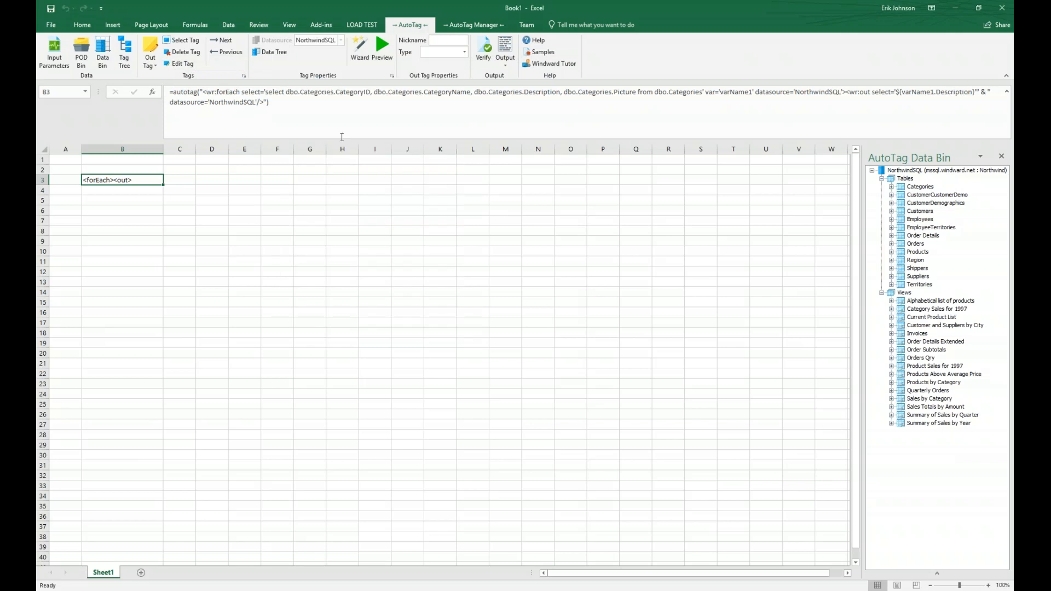
Close the loop with an End ForEach tag in B4, then preview the report
left_click(131, 191)
left_click(160, 54)
left_click(230, 99)
left_click(125, 213)
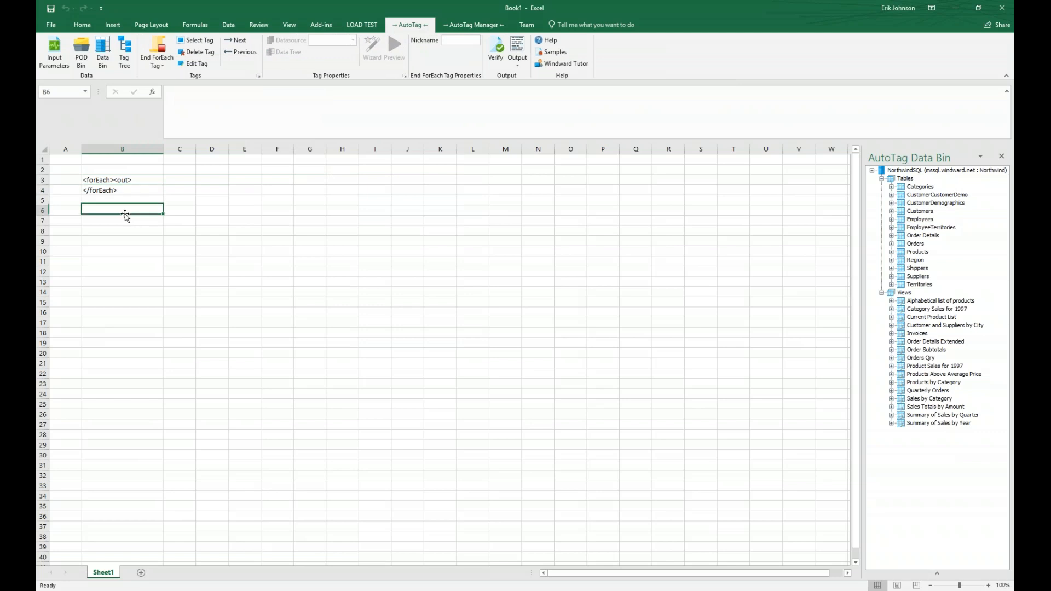
left_click(133, 180)
left_click(386, 47)
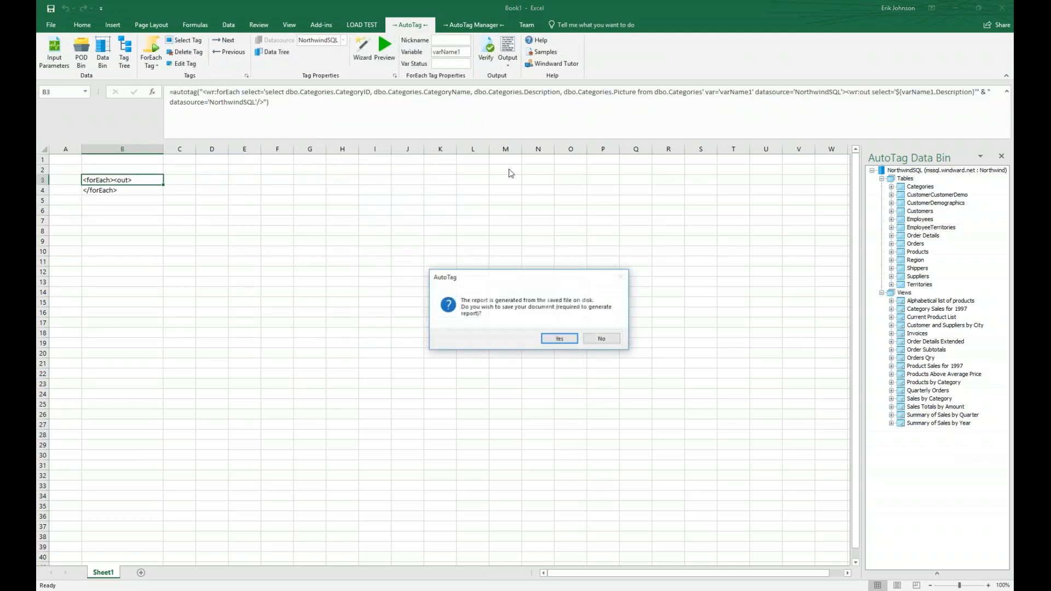
Save the template as Book1.xlsx on the Desktop and generate the report
left_click(563, 338)
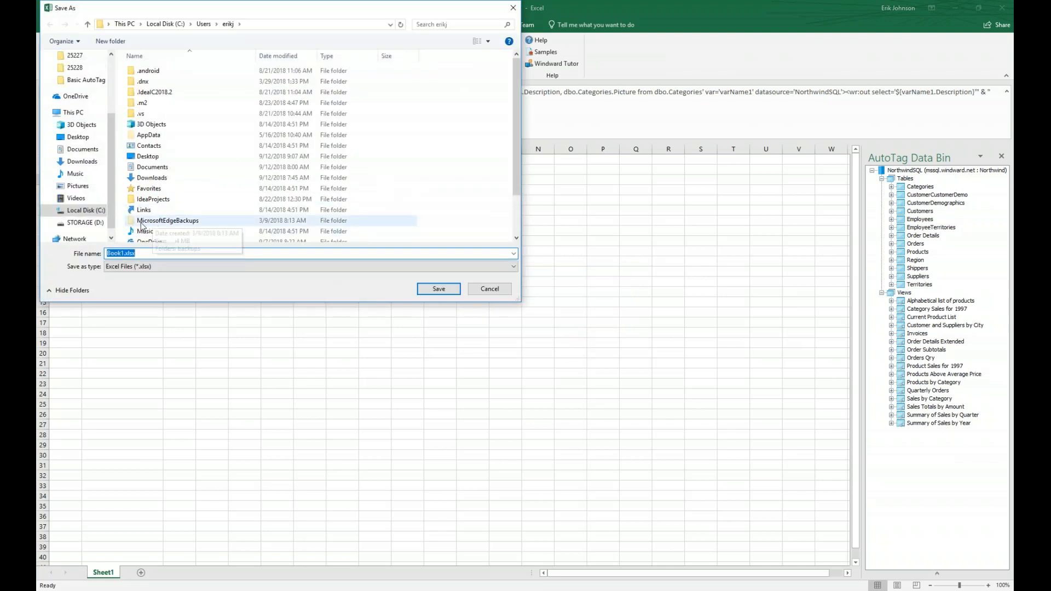
left_click(82, 136)
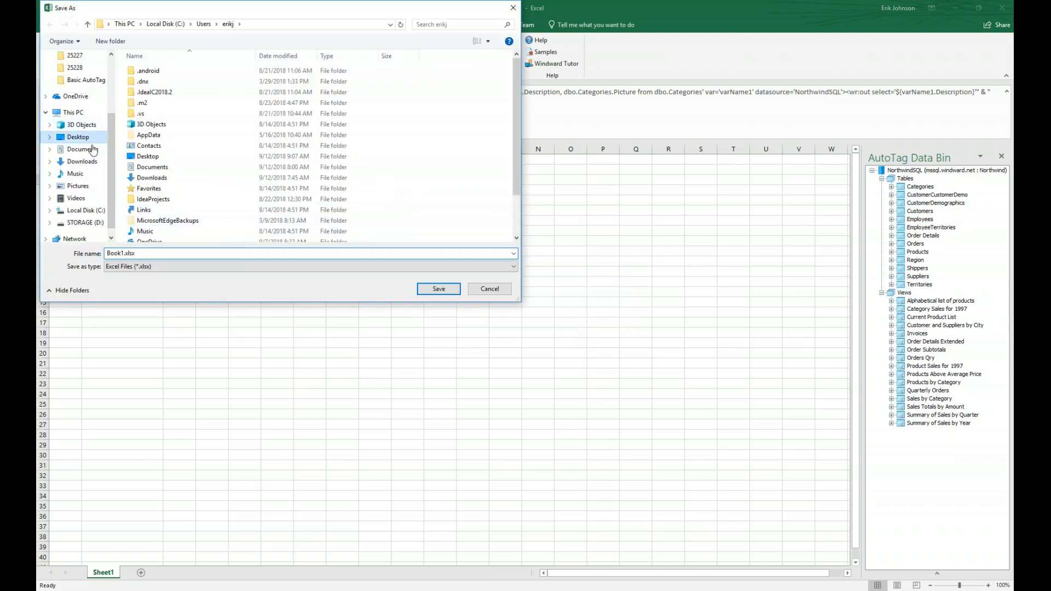
left_click(438, 288)
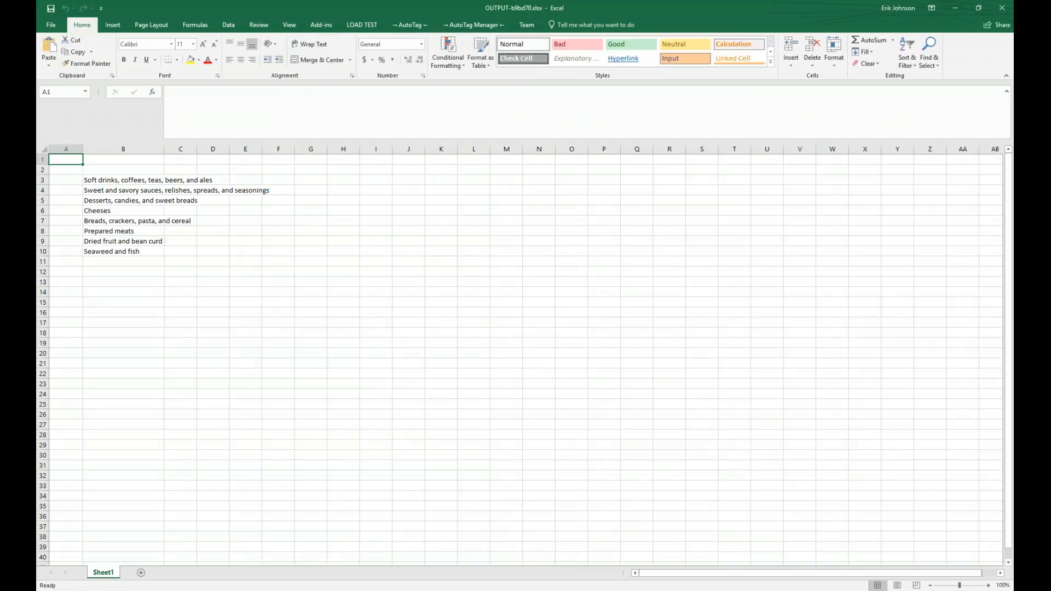
AutoFit column B so the eight category descriptions in B3:B10 show fully
double_click(164, 150)
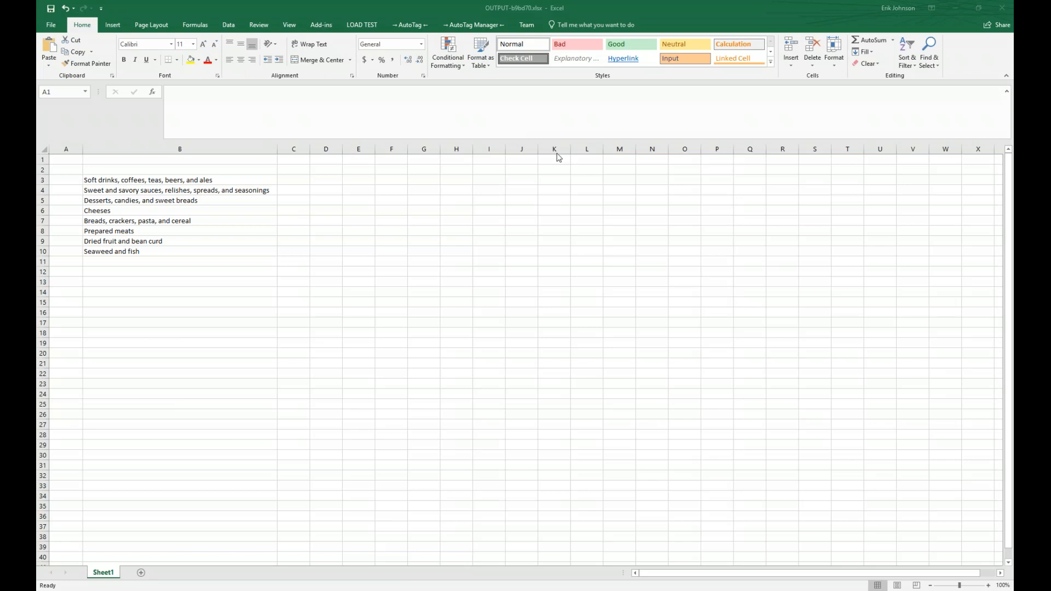
View the AutoTag Manager license key window, then close it
left_click(473, 25)
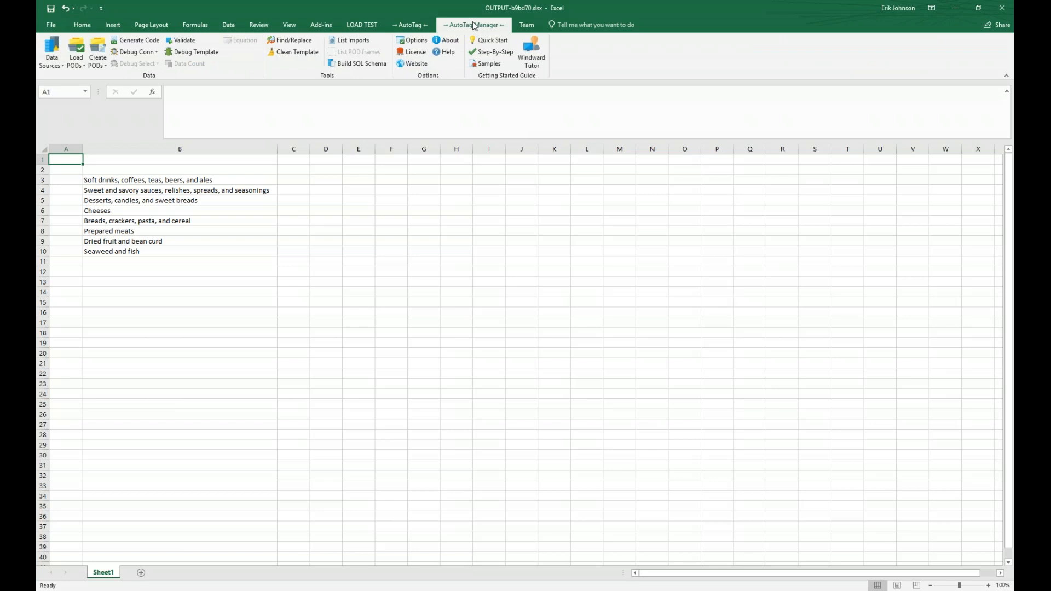
left_click(415, 55)
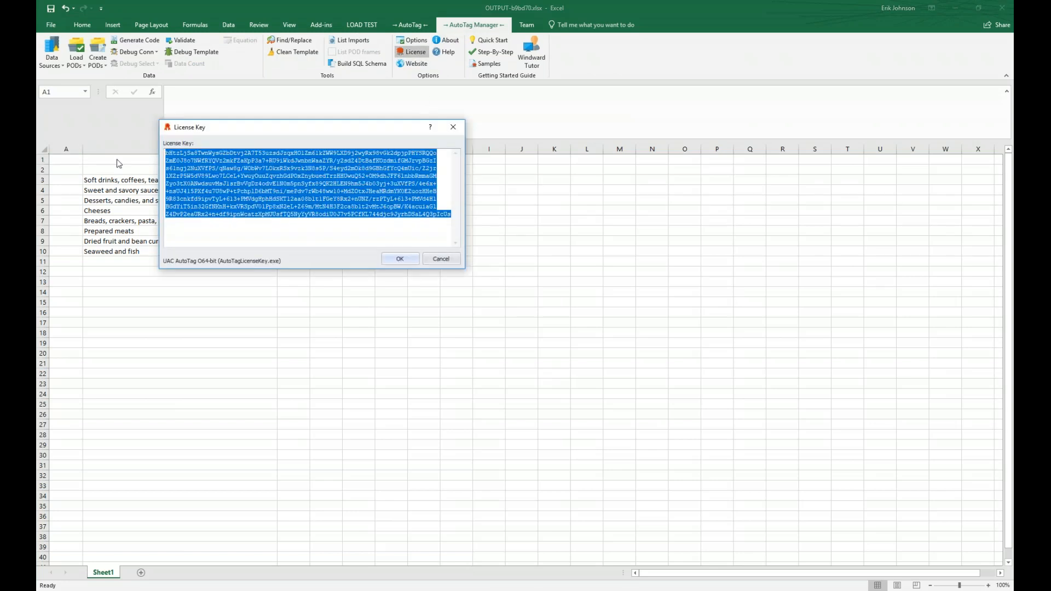
left_click(449, 262)
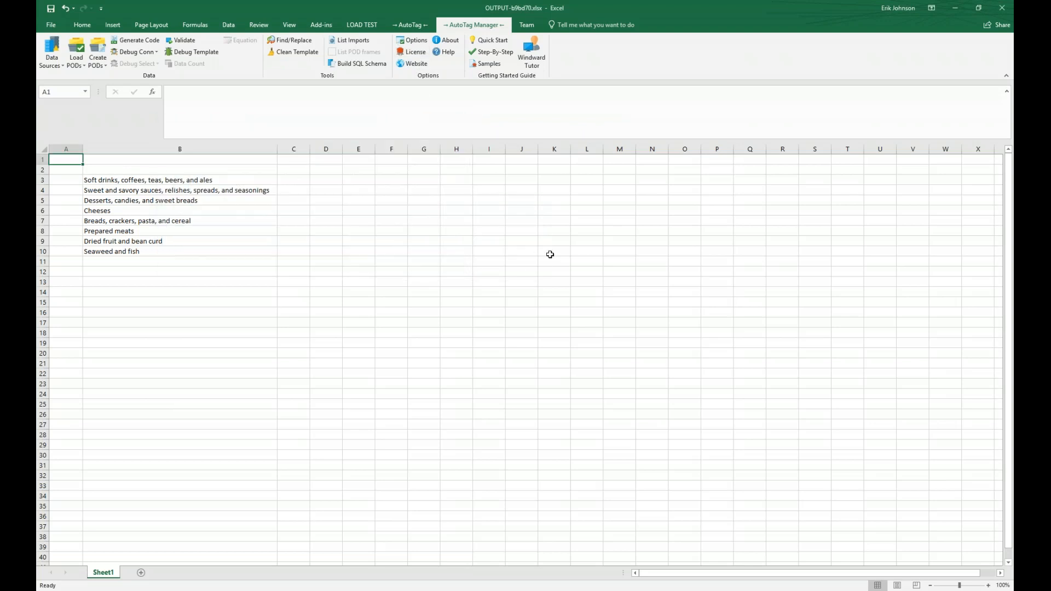